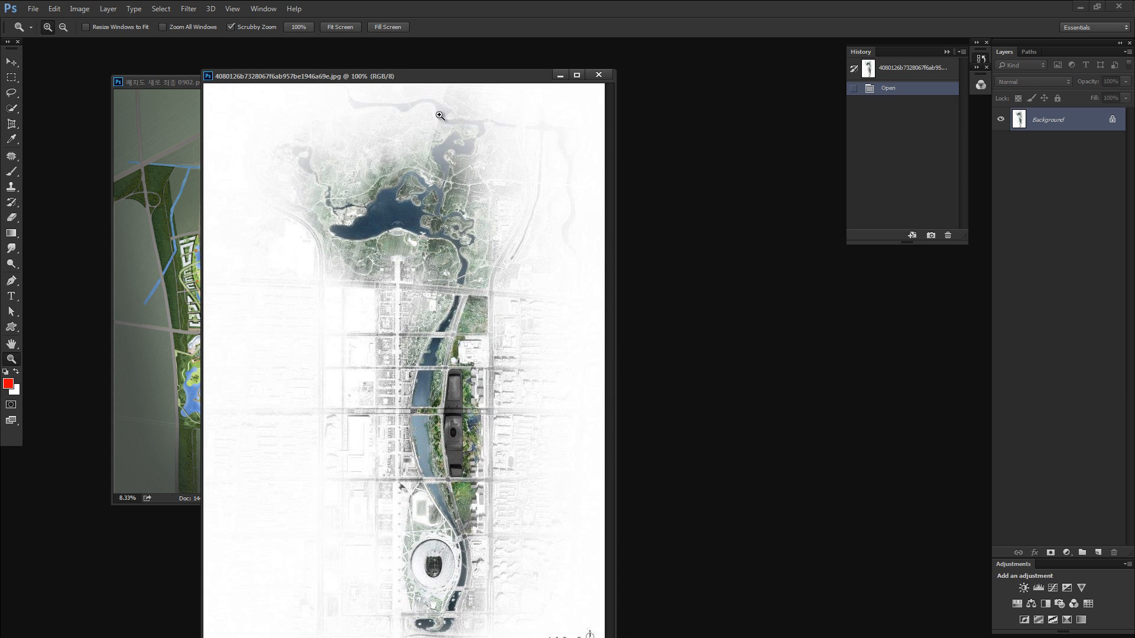
Examine the reference site plan JPG at overview and close up around the river and central buildings.
key("ctrl+minus")
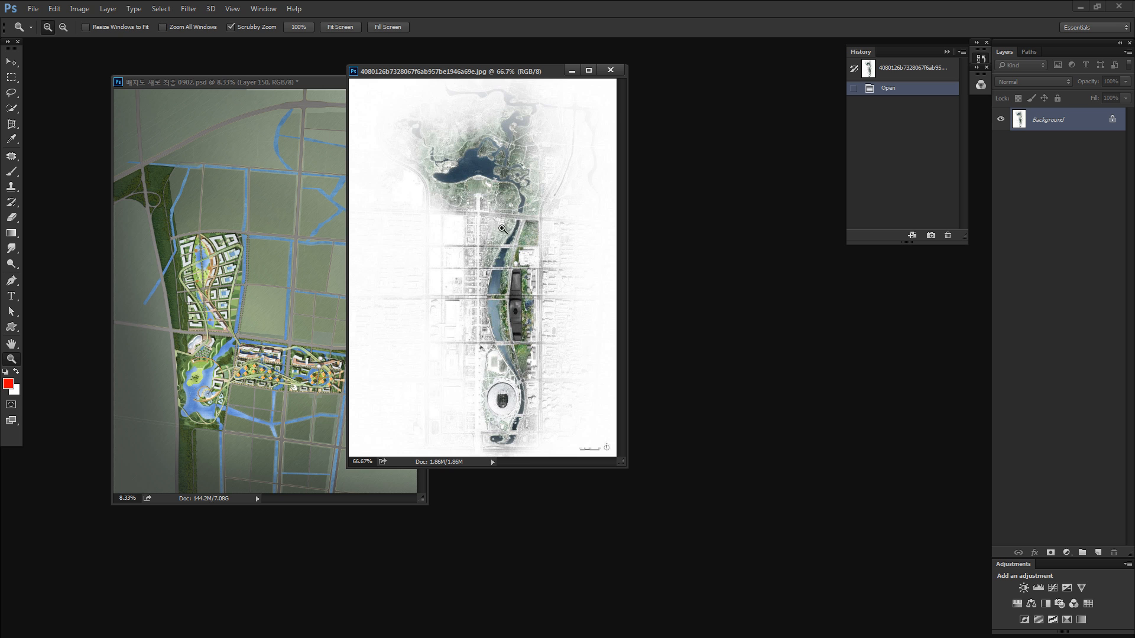
left_click_drag(504, 357, 571, 348)
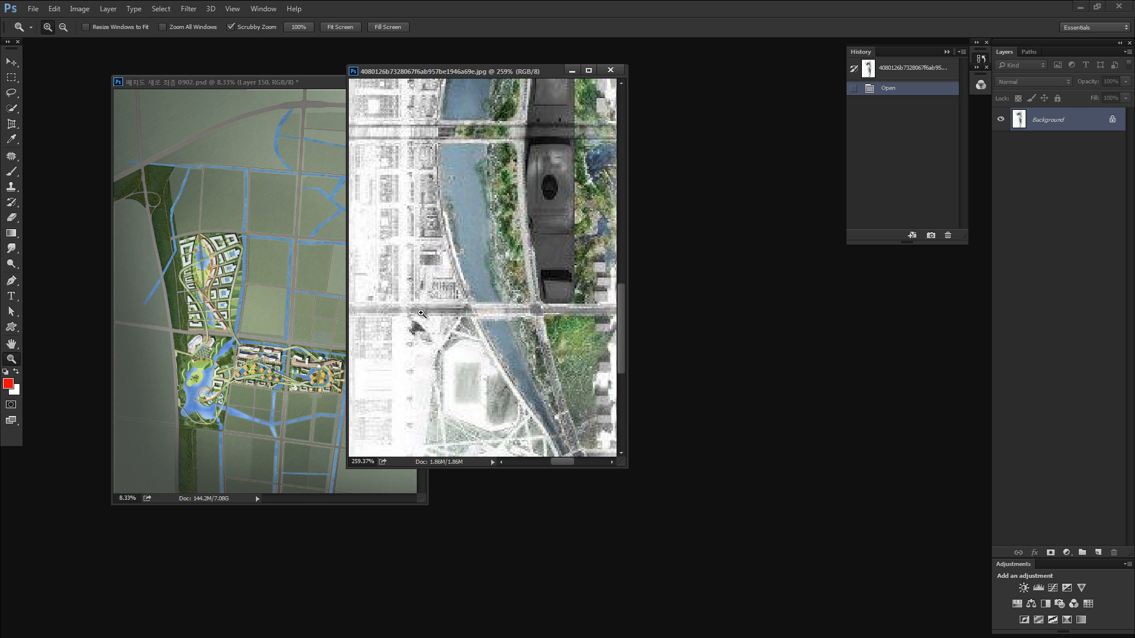
left_click_drag(432, 241, 390, 237)
left_click_drag(448, 197, 421, 193)
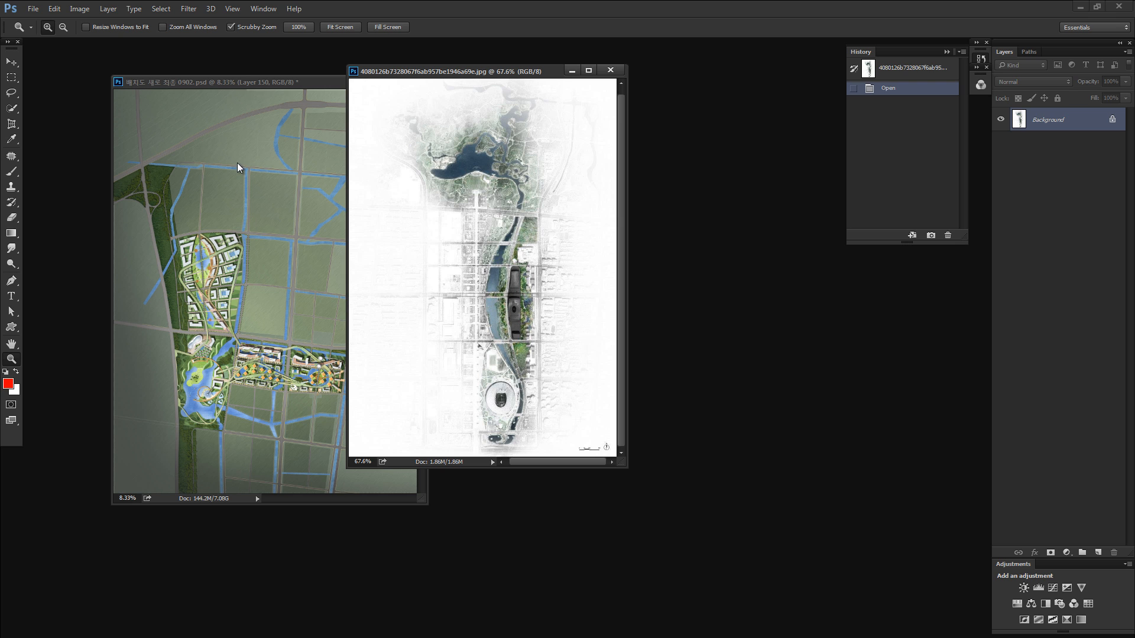
Switch to the master plan document 배치도 새로 최종 0902.psd and reposition its window in the workspace.
left_click(248, 82)
left_click_drag(624, 74, 686, 78)
left_click(671, 75)
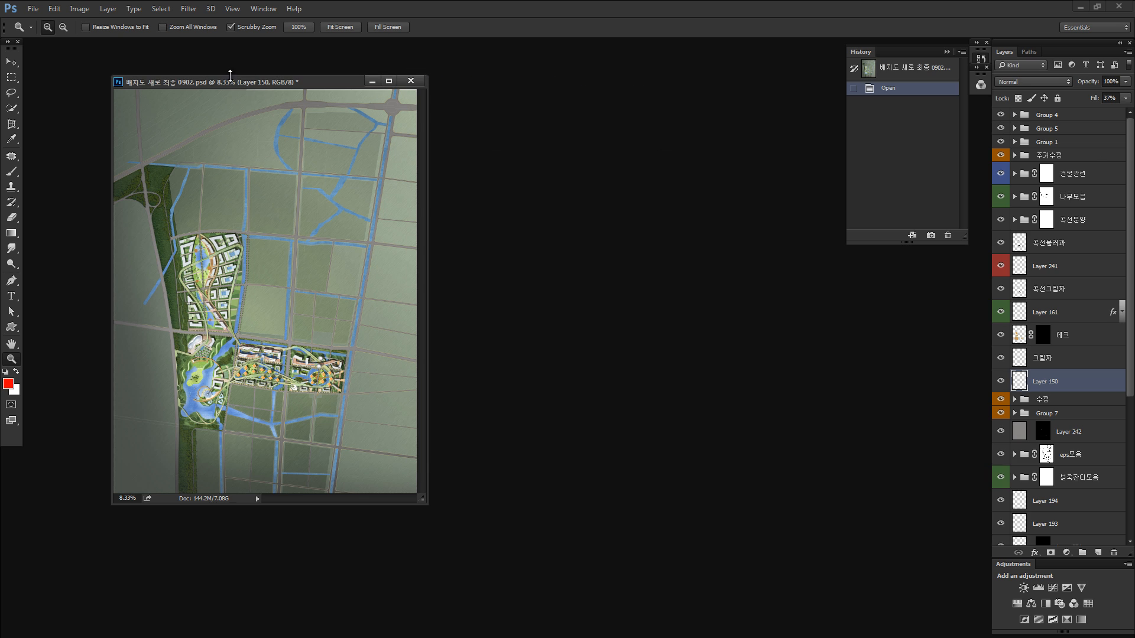
left_click_drag(254, 82, 322, 84)
key("ctrl+plus")
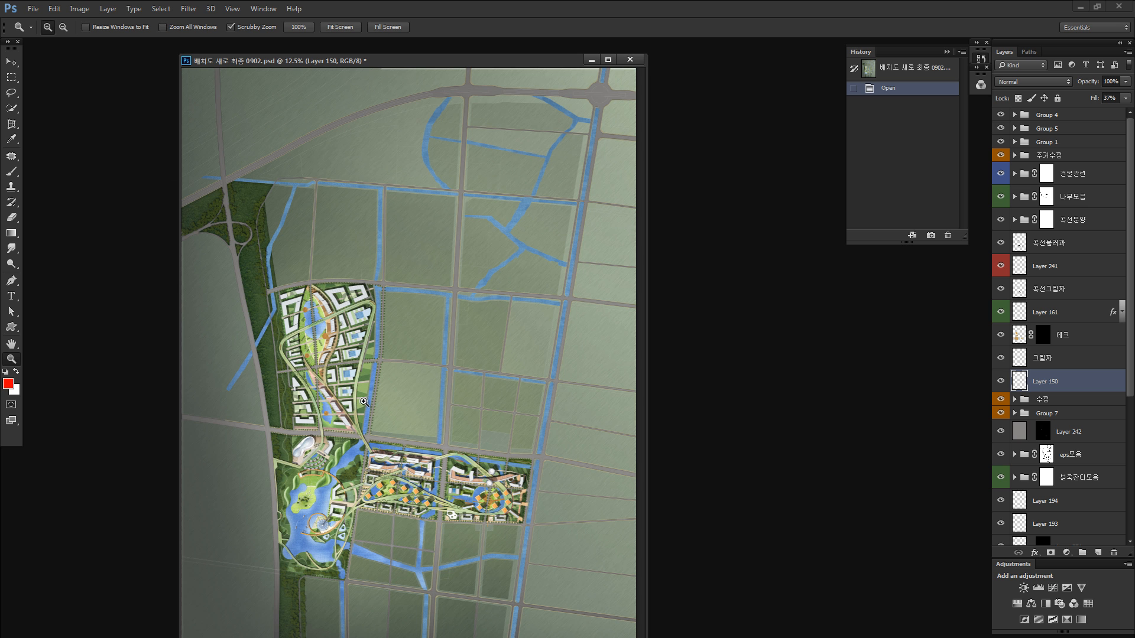
mouse_move(347, 376)
left_mouse_down()
mouse_move(420, 361)
mouse_move(335, 383)
left_mouse_up()
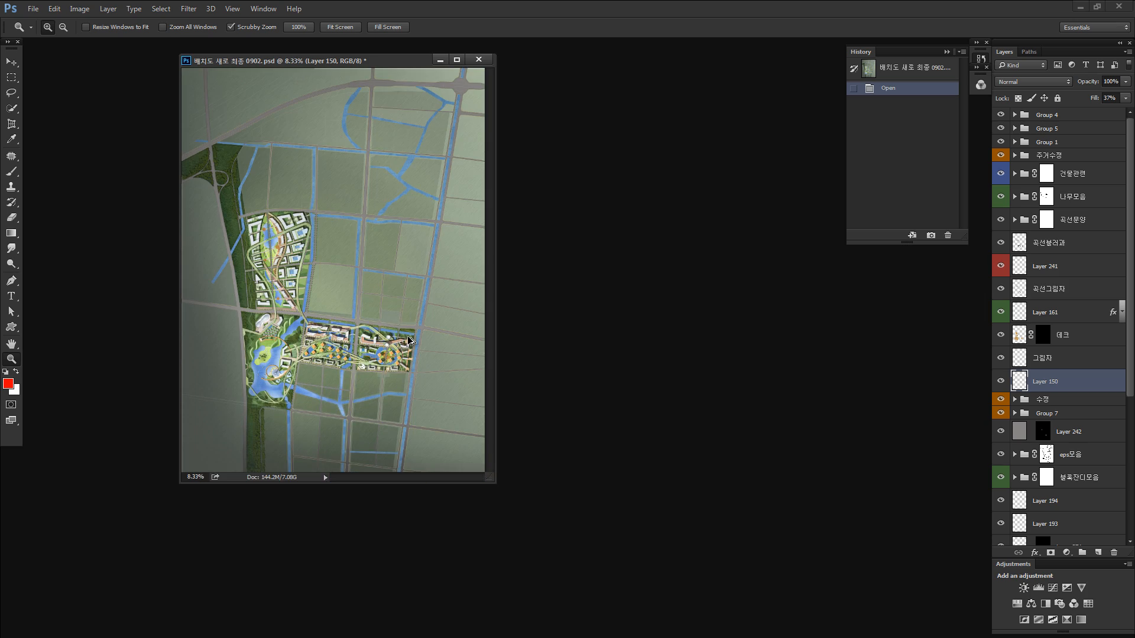
Check the master plan's pixel dimensions and resolution without changing them.
left_click(408, 340)
key("ctrl+alt+i")
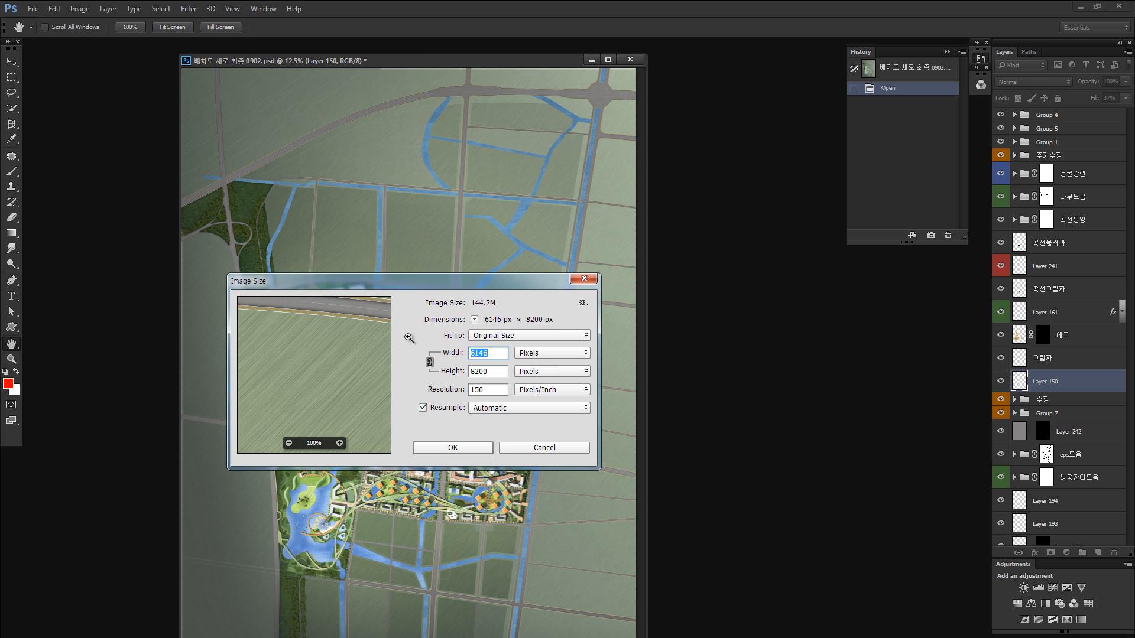
key("Escape")
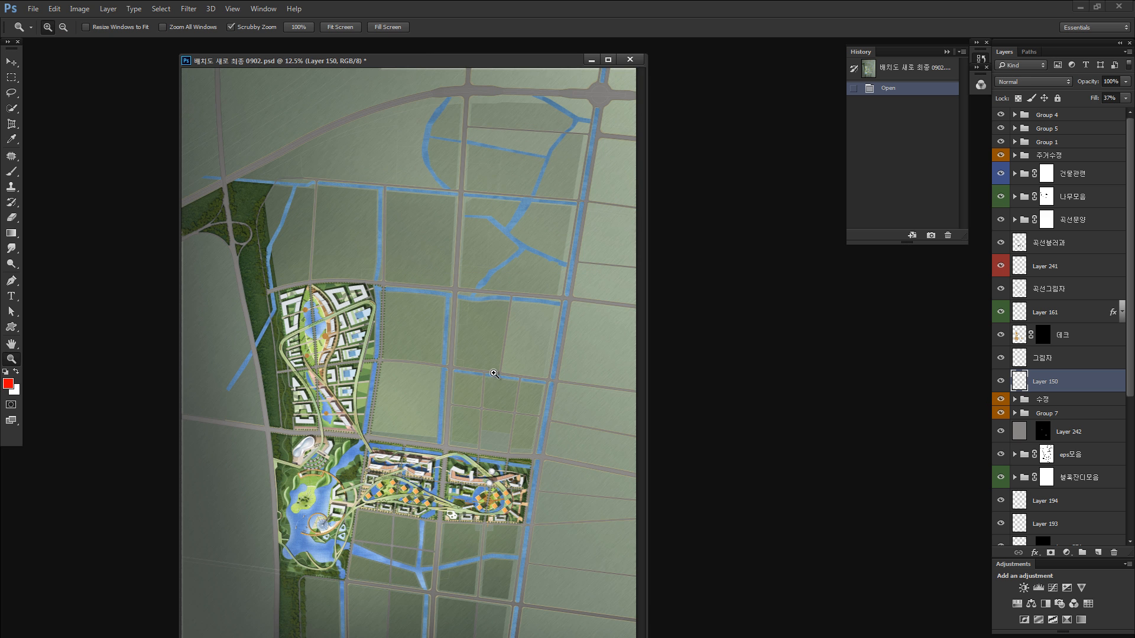
Examine the streaked green field texture of the master plan at overview and close-up scale.
left_click(483, 373, "alt")
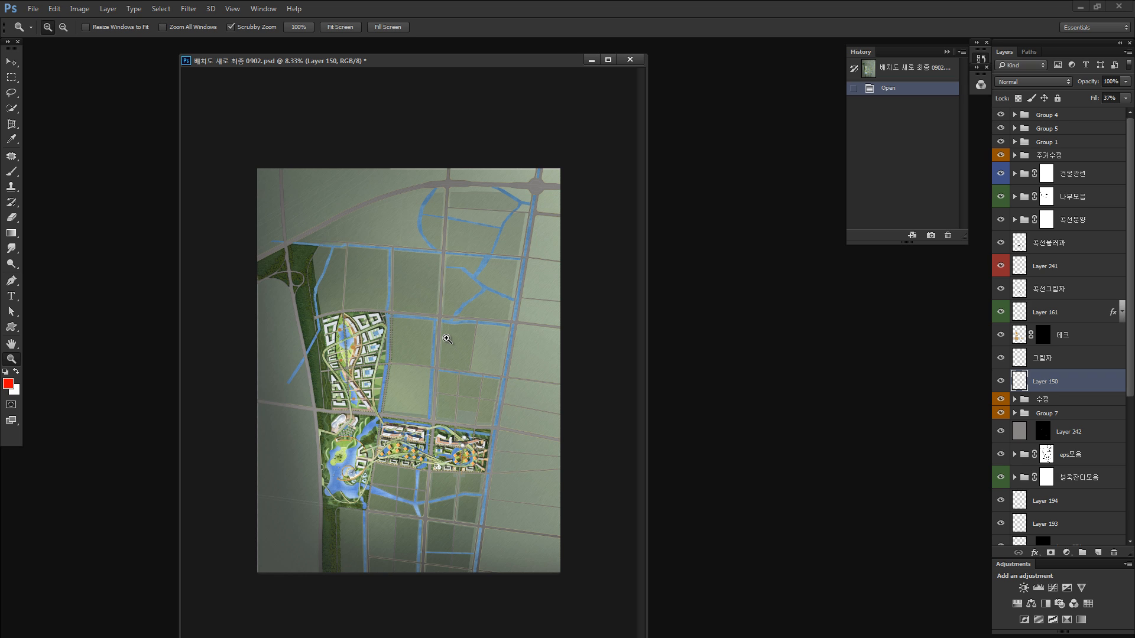
key("ctrl+plus")
key("ctrl+minus")
key("ctrl+plus")
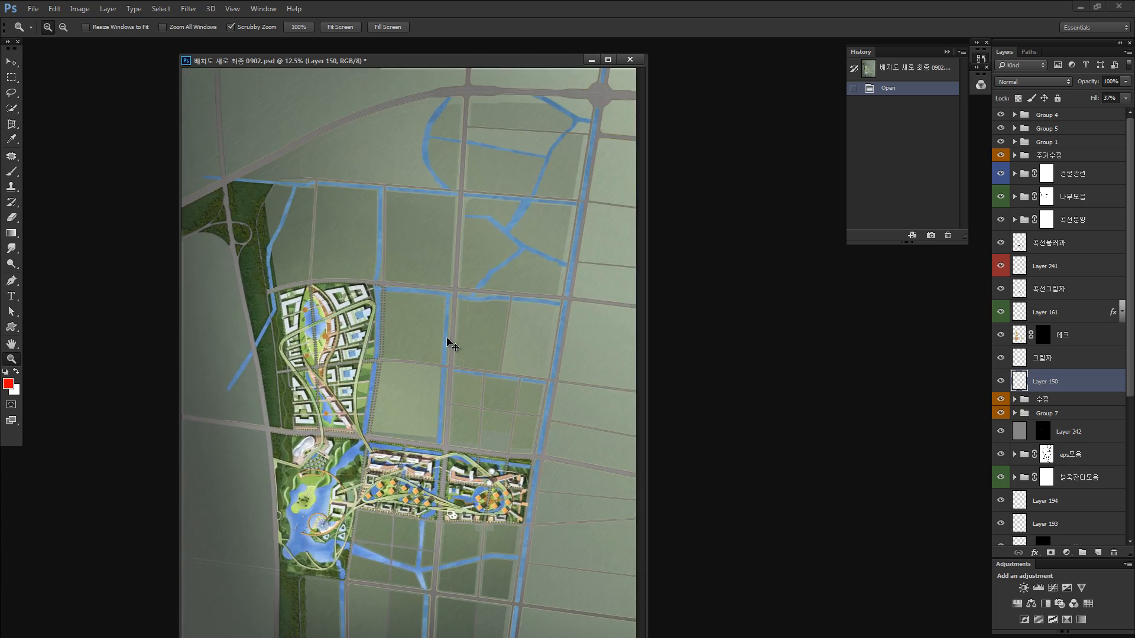
key("ctrl+minus")
key("ctrl+plus")
key("ctrl+plus")
key("ctrl+plus")
key("ctrl+plus")
key("ctrl+plus")
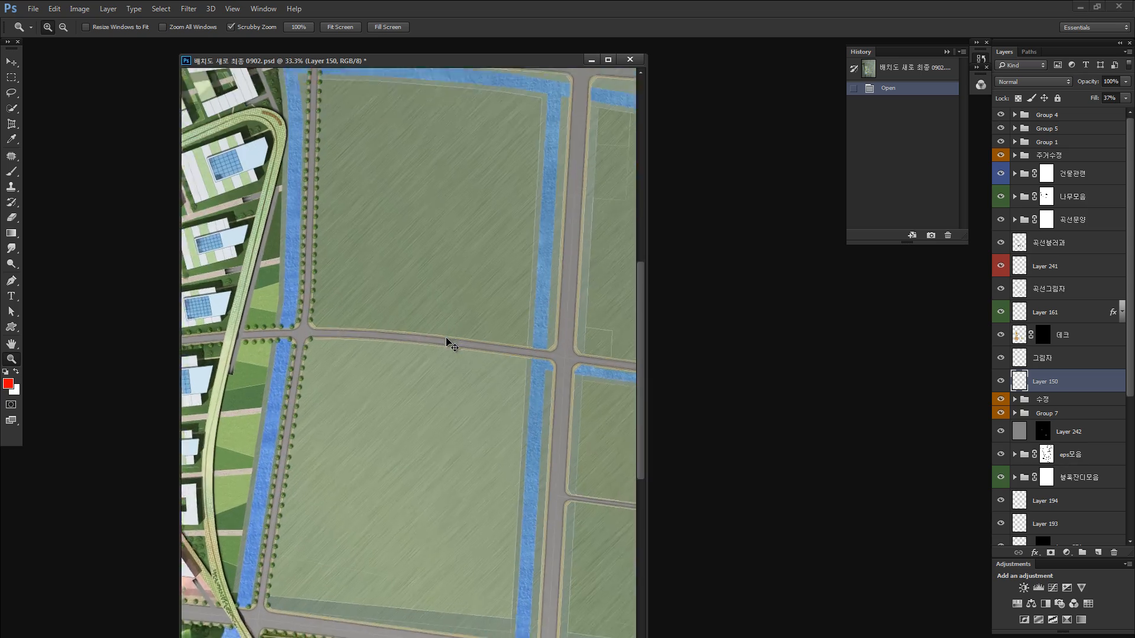
key("ctrl+minus")
key("ctrl+minus")
key("ctrl+minus")
key("ctrl+minus")
key("ctrl+minus")
key("ctrl+minus")
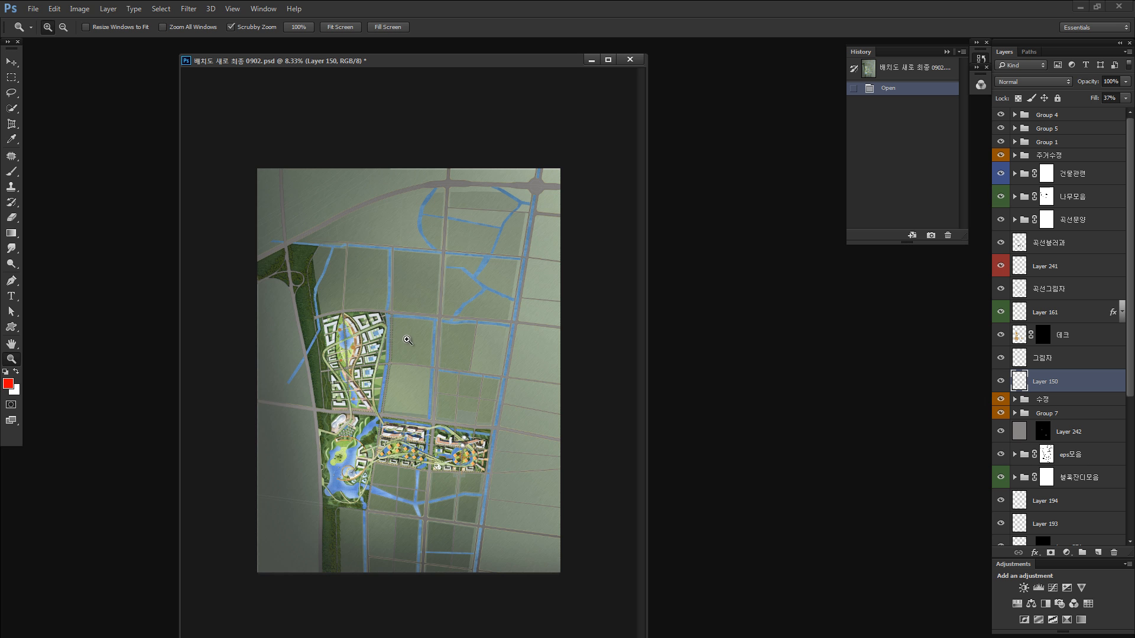
left_click_drag(407, 340, 496, 329)
key("v")
left_click_drag(432, 350, 431, 358)
key("ctrl+z")
Check Layer 150 by toggling and isolating it, and leave only the green Layer 17 copy background visible.
left_click(1000, 383)
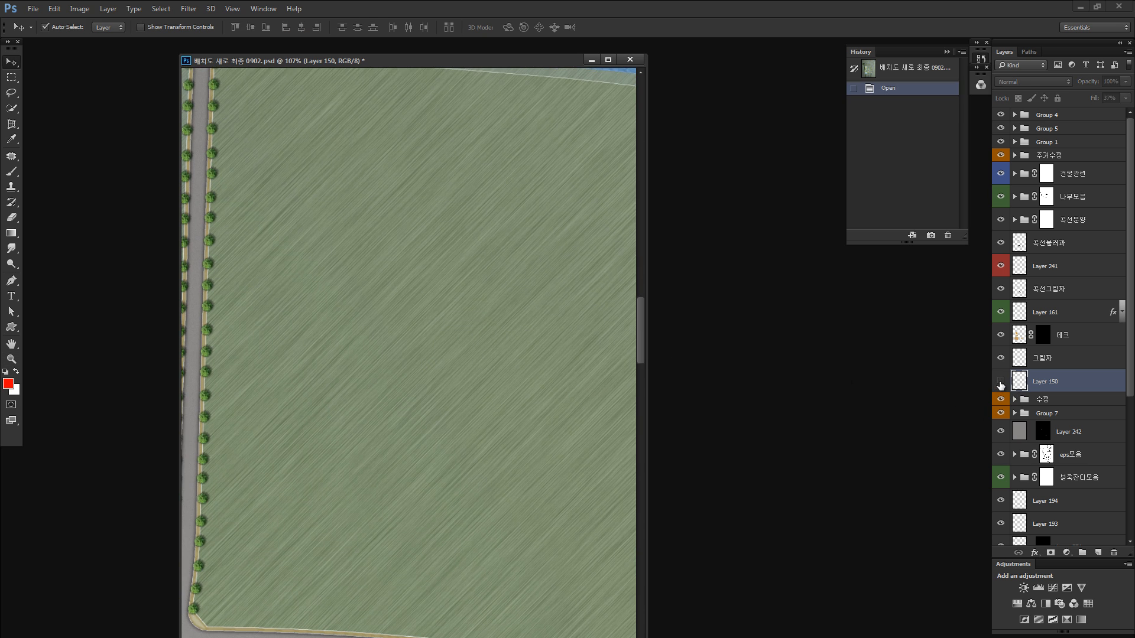
left_click(1000, 382)
left_click(1000, 382, "alt")
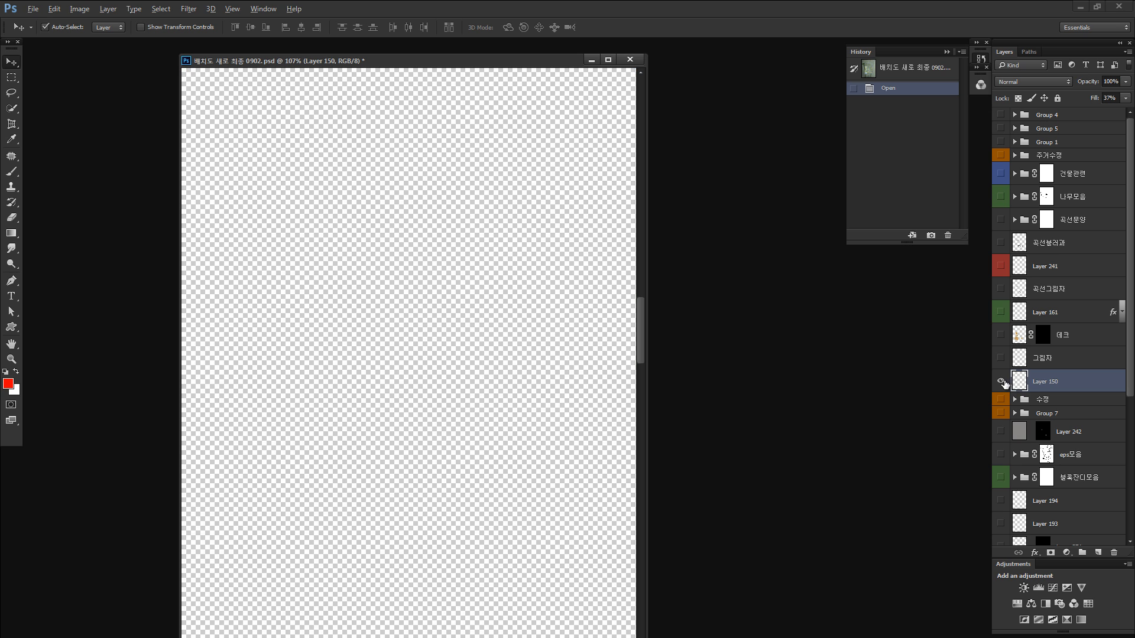
left_click(1000, 382, "alt")
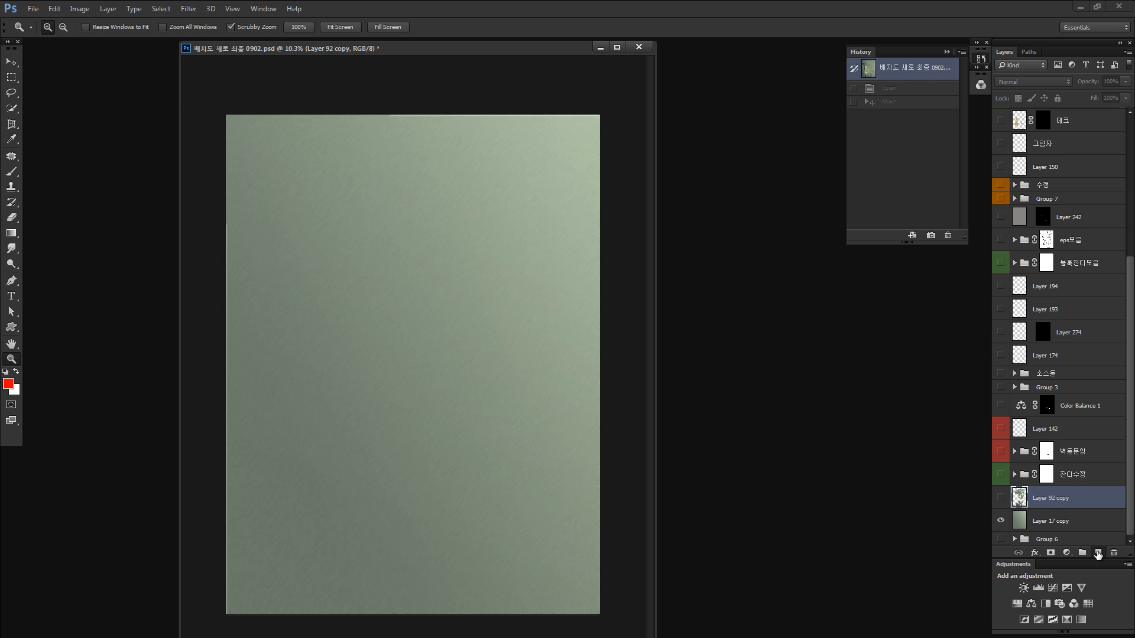
Add a new layer above Layer 92 copy and fill it with a muted grey-green foreground colour.
left_click(1097, 552)
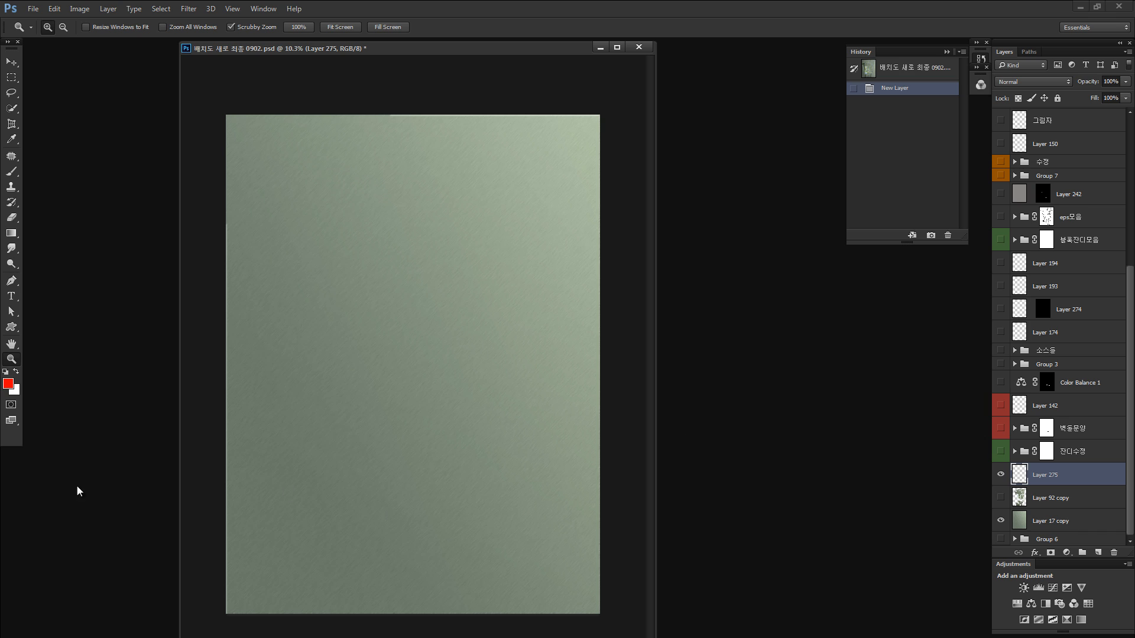
left_click(8, 384)
left_click_drag(839, 196, 840, 186)
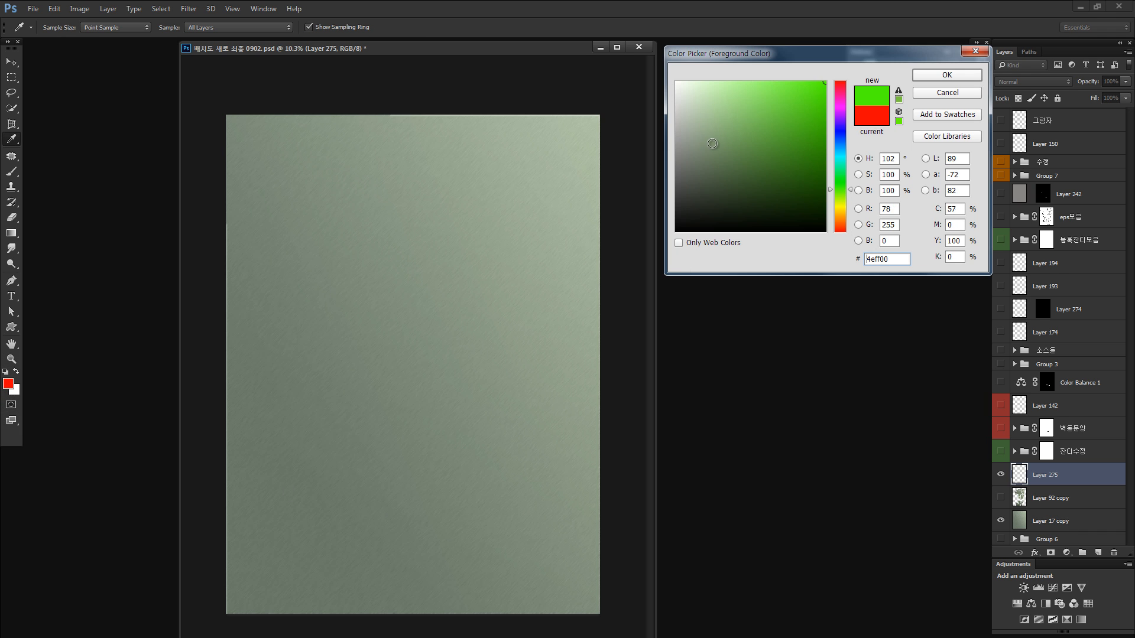
left_click(699, 145)
left_click(937, 75)
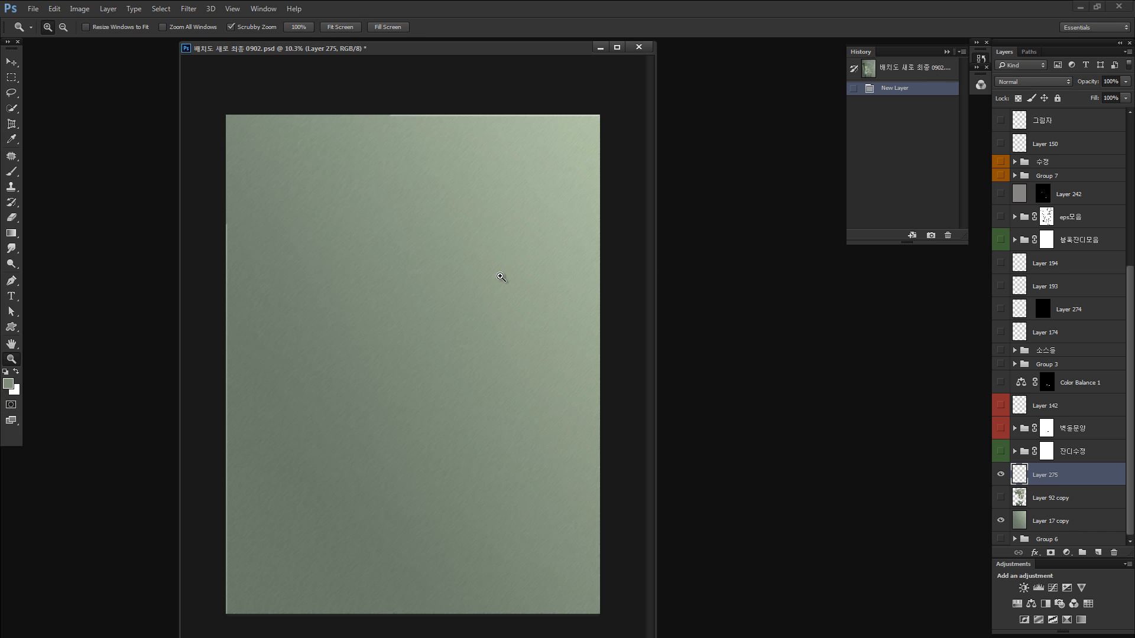
key("alt+BackSpace")
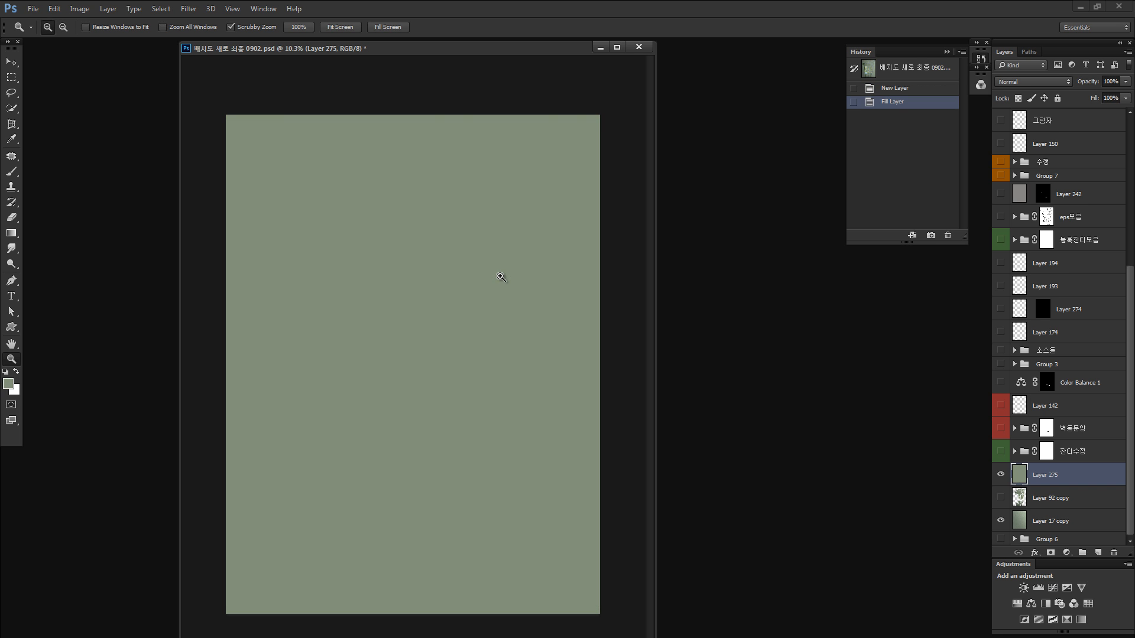
Set up an Add Noise filter on the filled green layer with a 67.90% amount and Gaussian distribution.
left_click(491, 300)
left_click(188, 8)
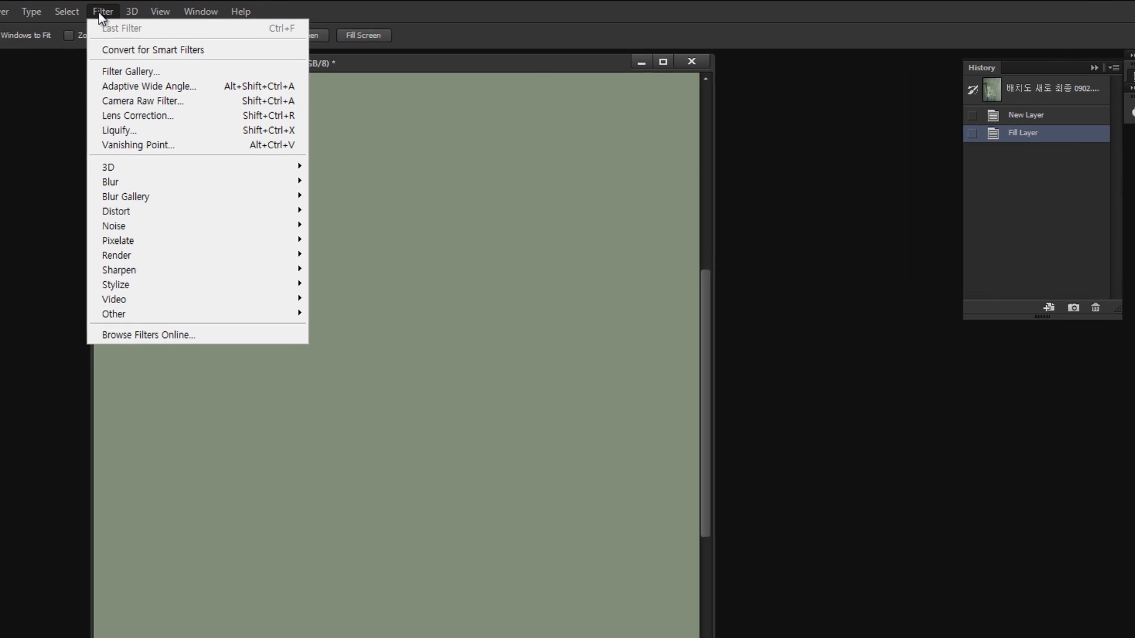
mouse_move(92, 240)
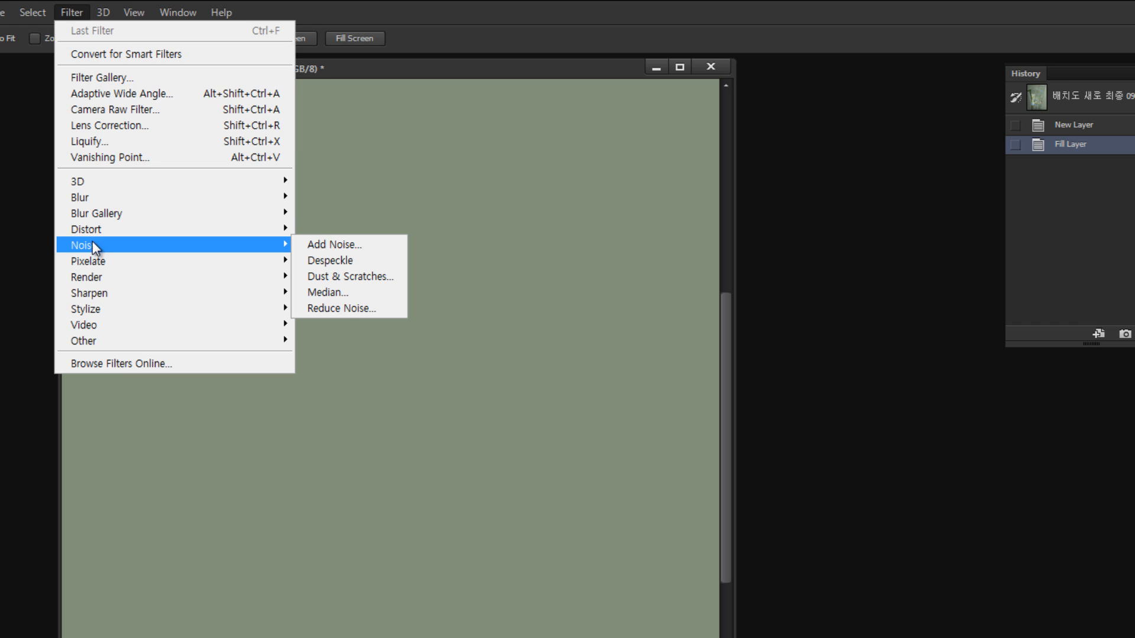
left_click(325, 244)
left_click_drag(498, 467, 554, 465)
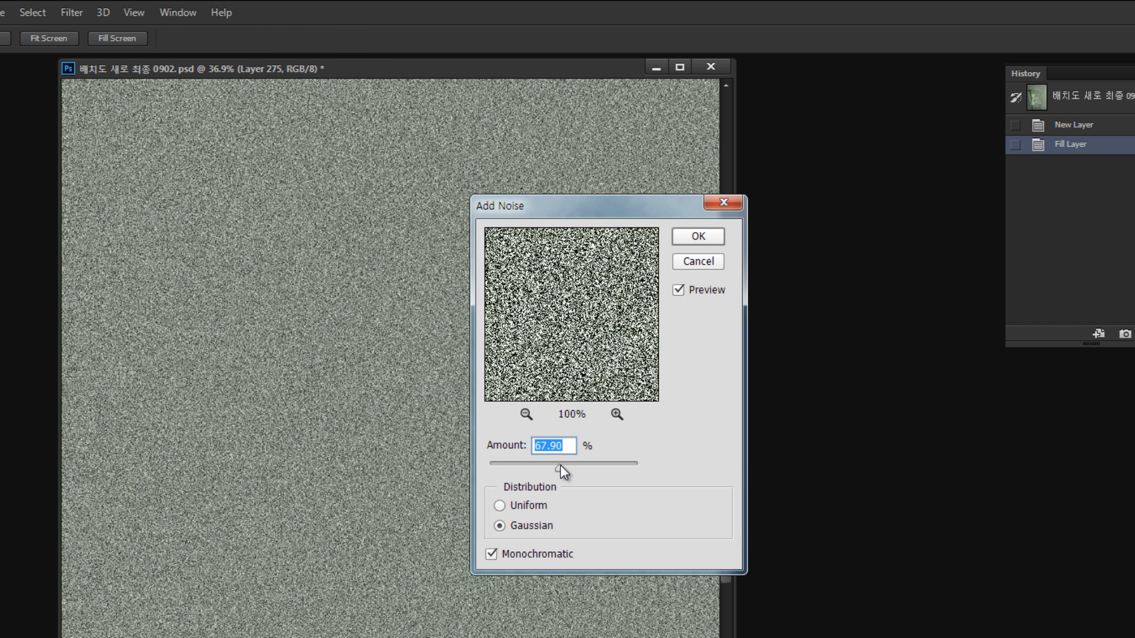
left_click(500, 506)
left_click(500, 525)
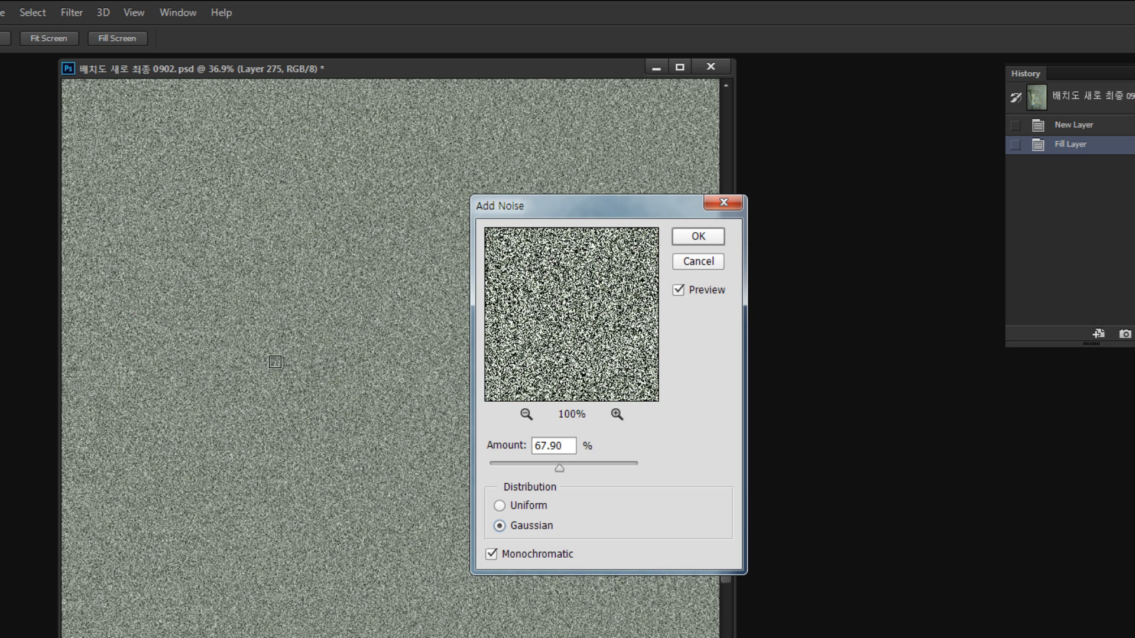
Preview the noise in colour, switch Monochromatic back on and apply the Add Noise filter.
left_click(491, 554)
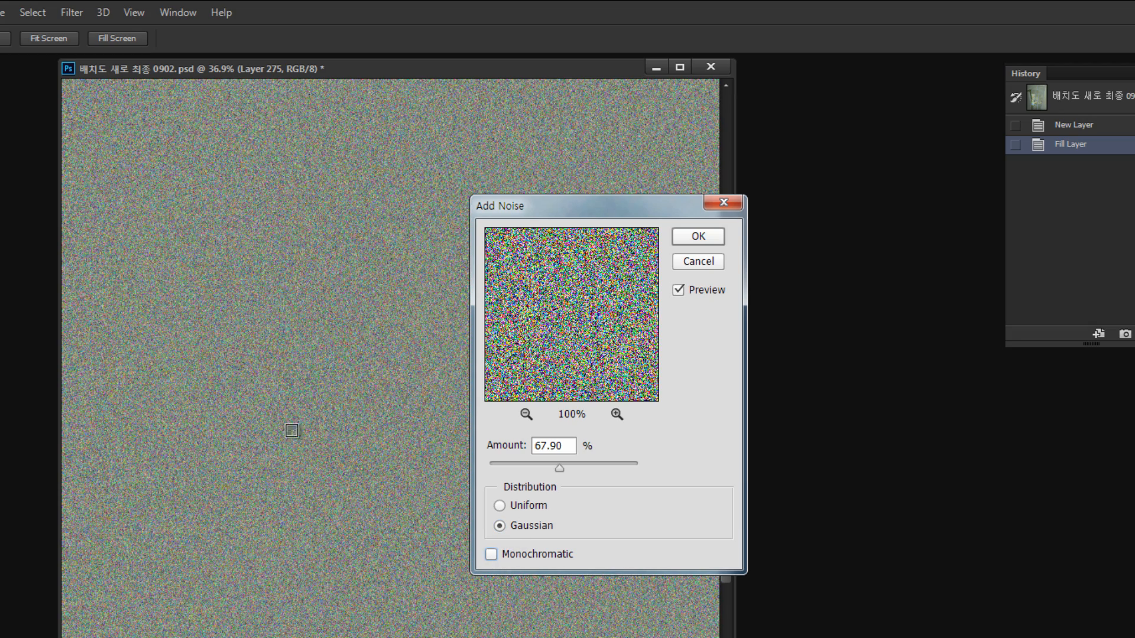
left_click(315, 388)
left_click(270, 344)
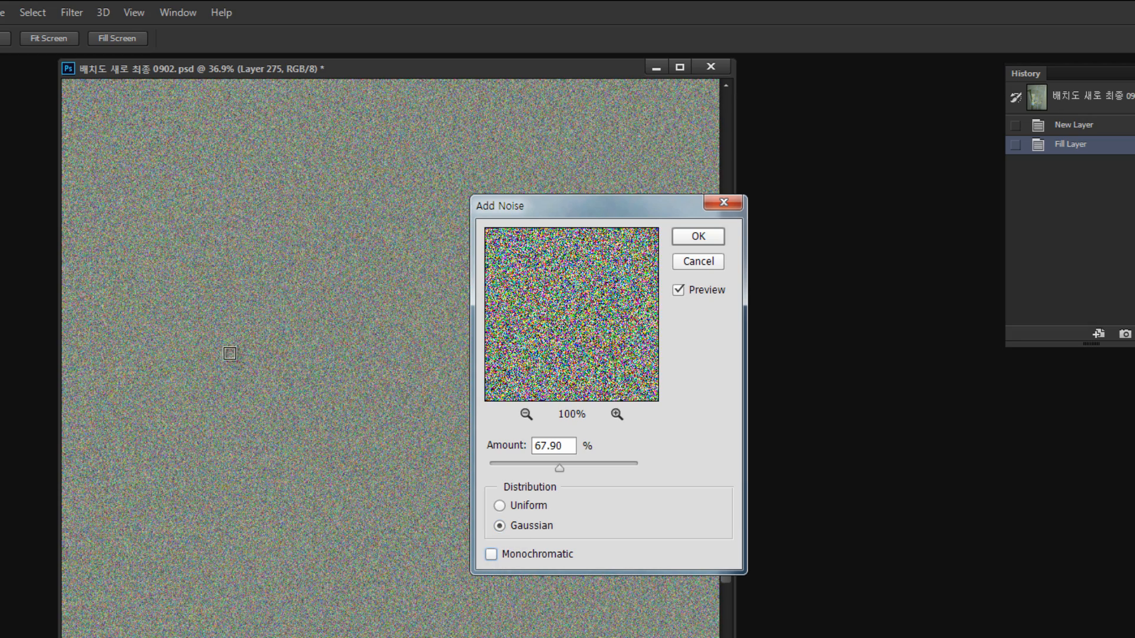
left_click(226, 404)
left_click(289, 408)
left_click(293, 380)
left_click(269, 375)
left_click(254, 450)
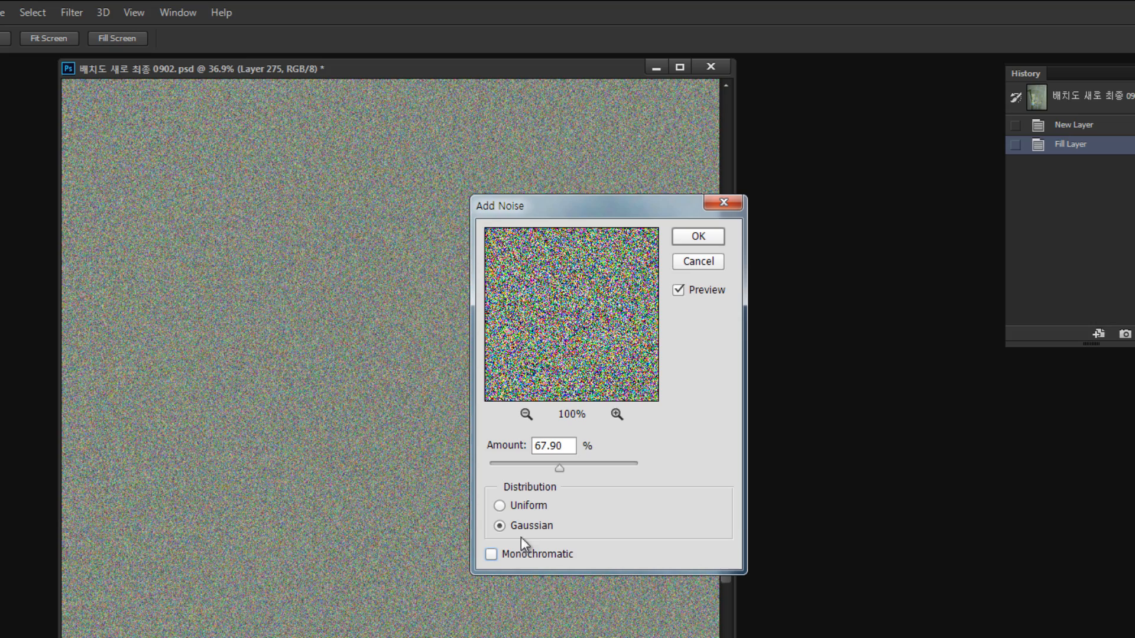
left_click(494, 555)
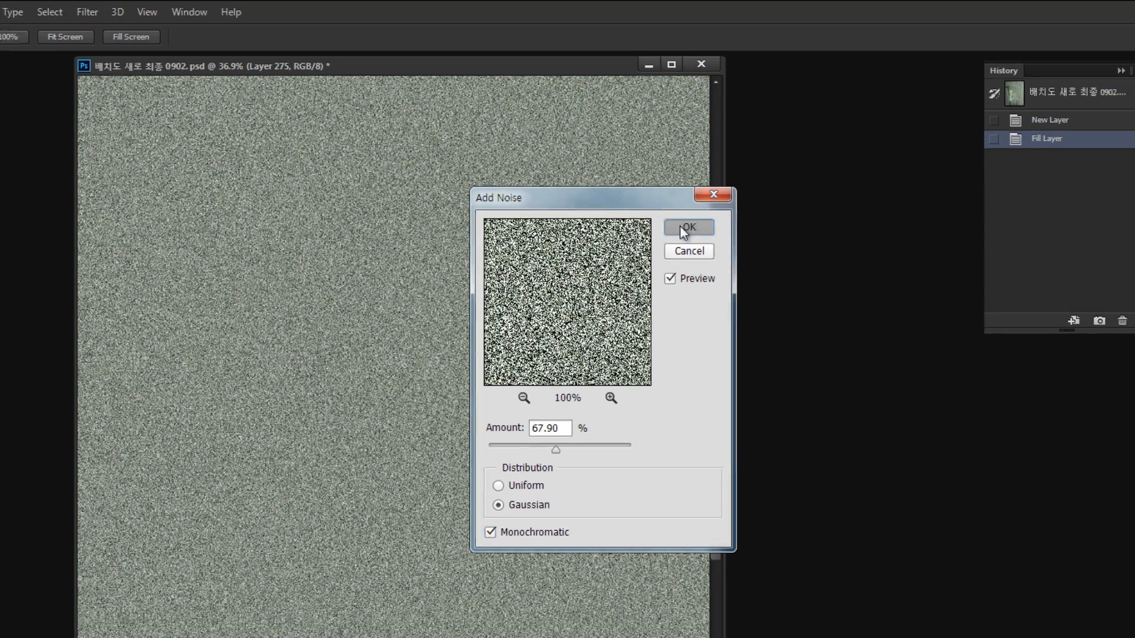
left_click(681, 227)
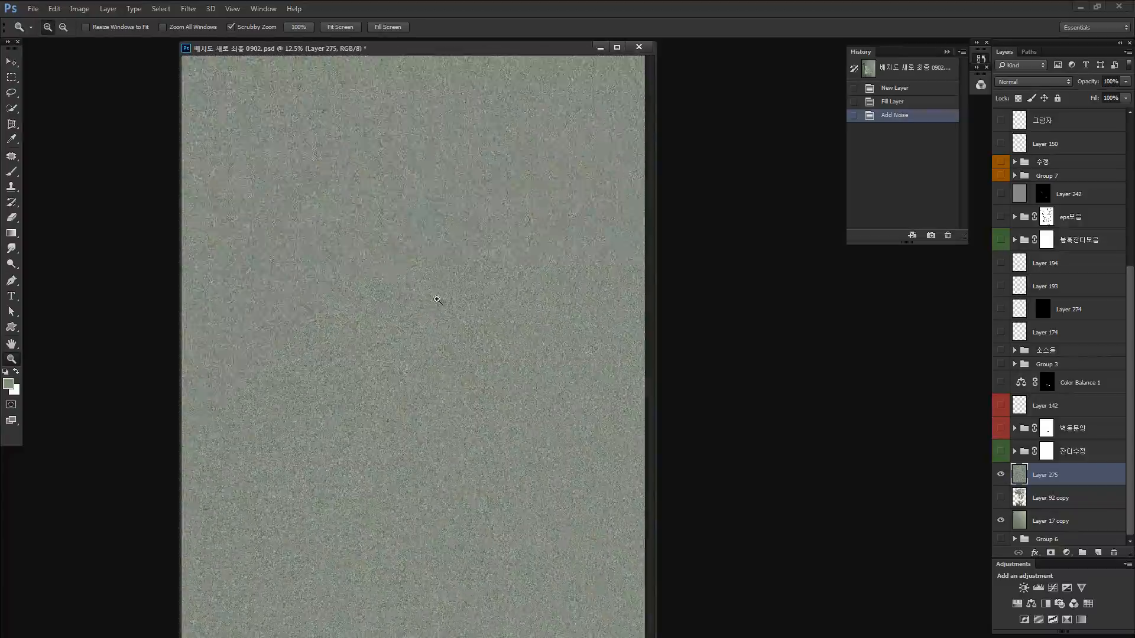
Apply Motion Blur to the noise layer with a steep diagonal angle and a distance of several hundred pixels.
mouse_move(437, 300)
left_mouse_down()
mouse_move(393, 297)
mouse_move(418, 299)
left_mouse_up()
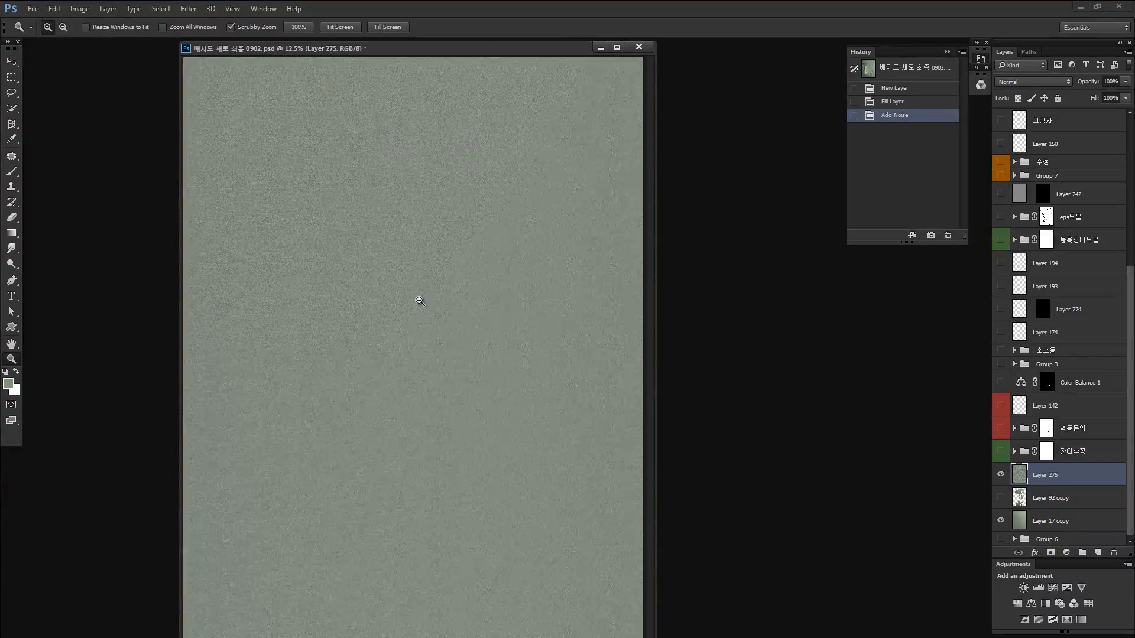
left_click(189, 13)
mouse_move(208, 201)
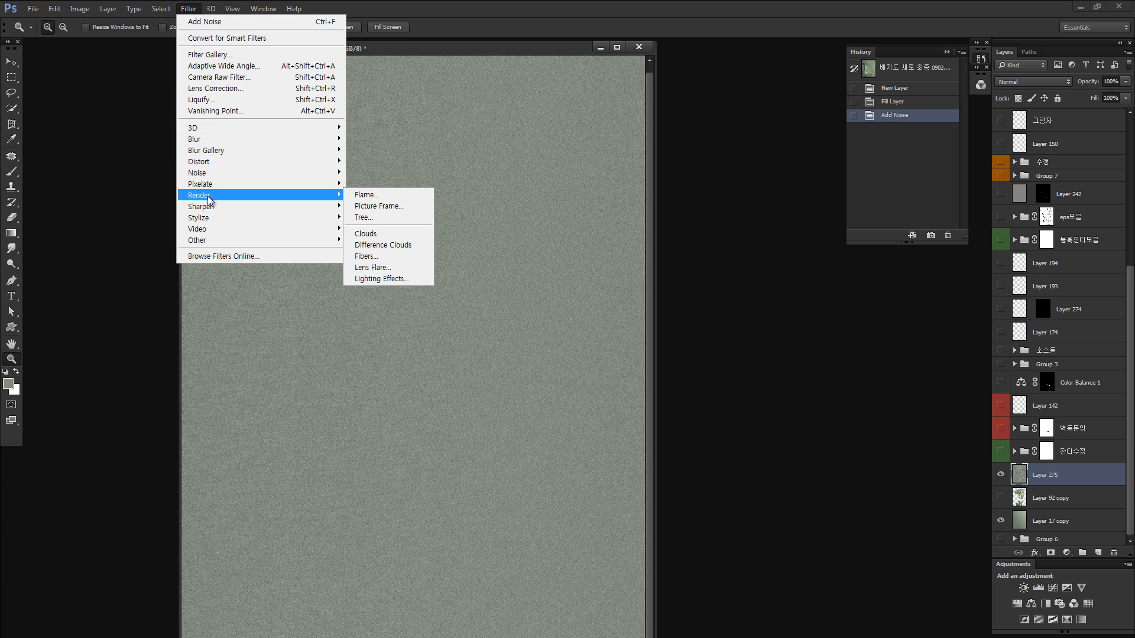
mouse_move(210, 141)
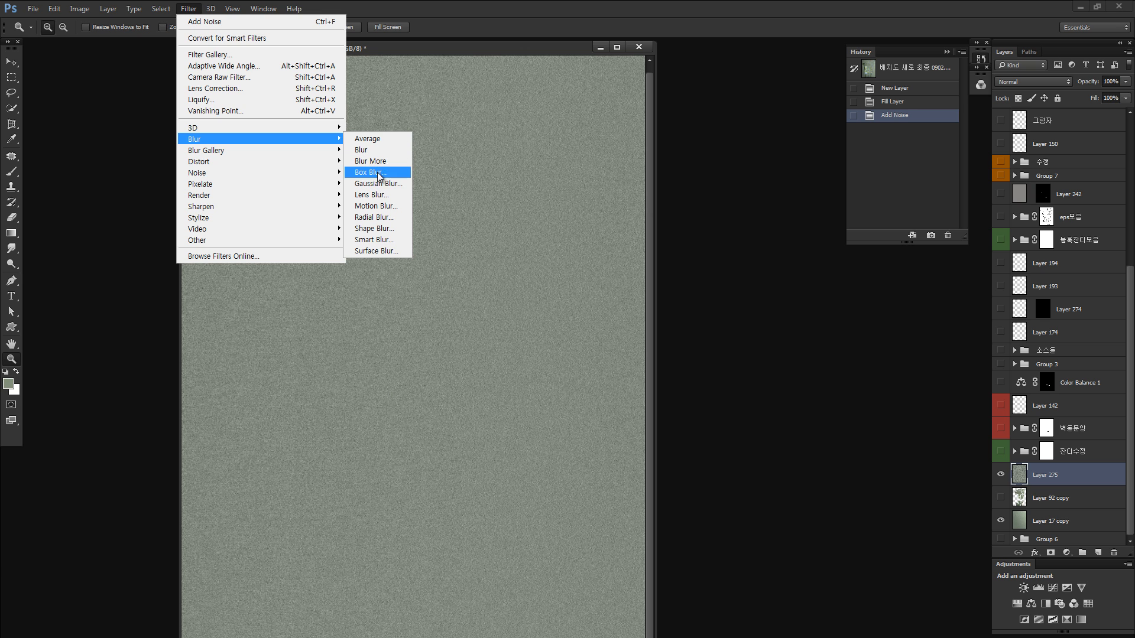
left_click(383, 207)
left_click(401, 237)
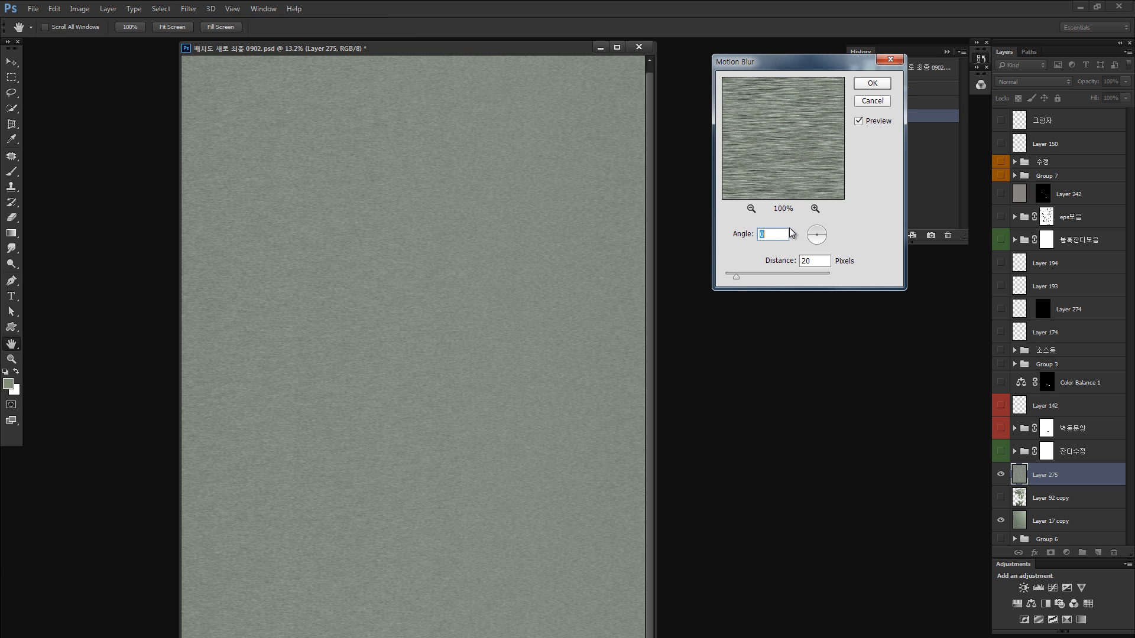
left_click_drag(818, 235, 826, 227)
left_click_drag(736, 276, 802, 276)
left_click(819, 231)
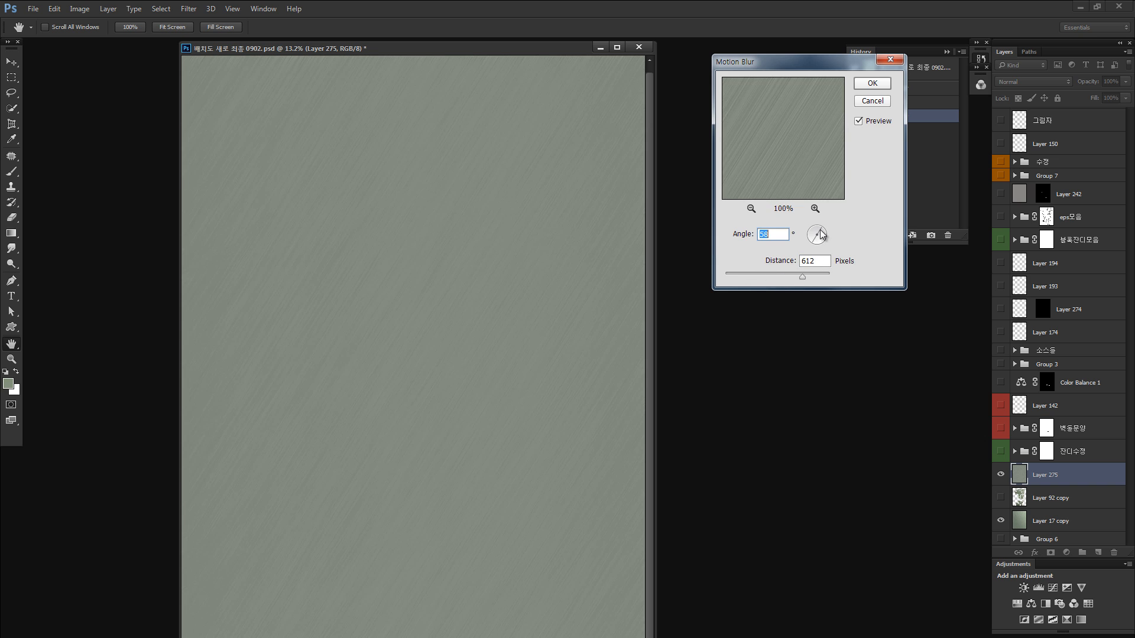
left_click_drag(803, 276, 798, 281)
left_click(872, 83)
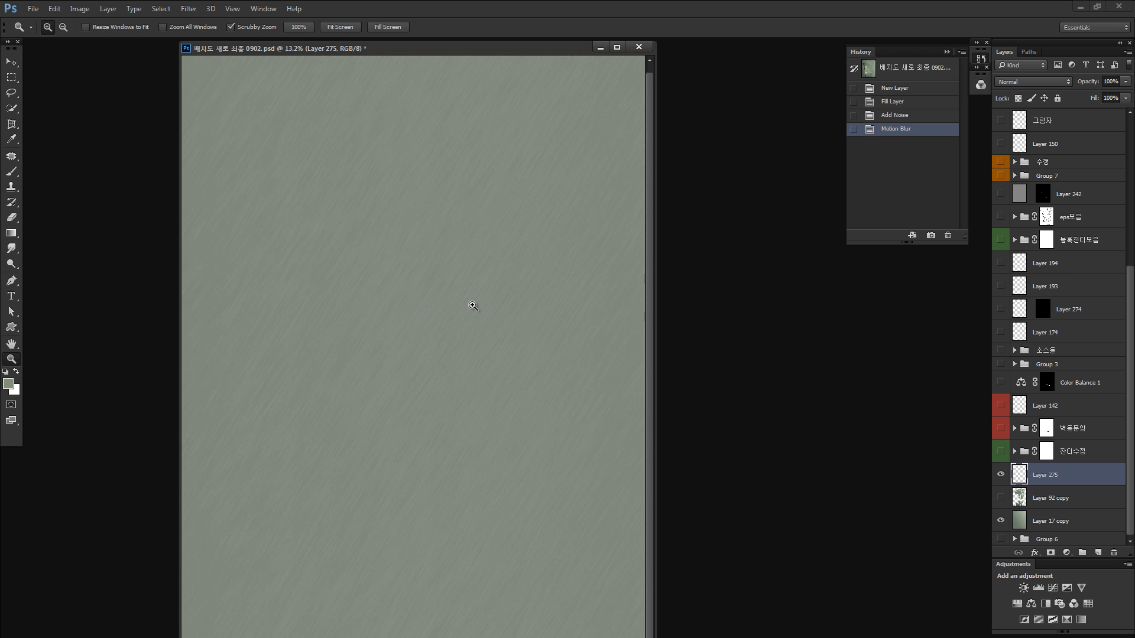
mouse_move(473, 305)
left_mouse_down()
mouse_move(418, 299)
mouse_move(554, 303)
left_mouse_up()
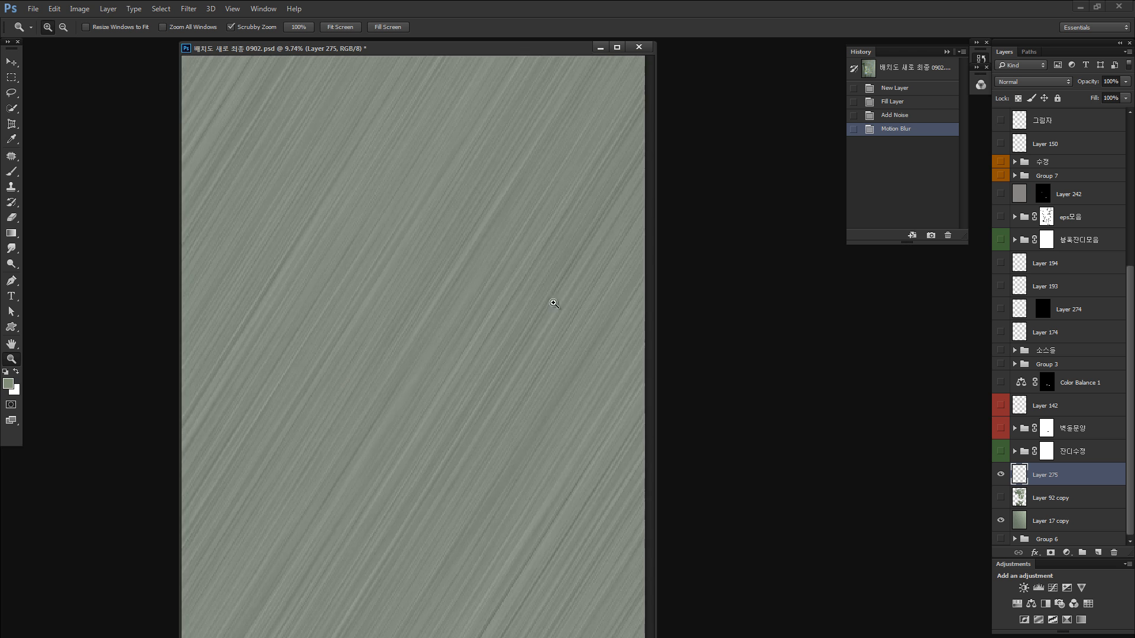
Isolate Layer 17 copy to compare its ground texture with the blurred noise layer, and delete the noise layer, Layer 275.
mouse_move(442, 314)
left_mouse_down()
mouse_move(418, 314)
mouse_move(456, 314)
left_mouse_up()
mouse_move(539, 316)
left_mouse_down()
mouse_move(522, 317)
mouse_move(594, 314)
mouse_move(514, 317)
left_mouse_up()
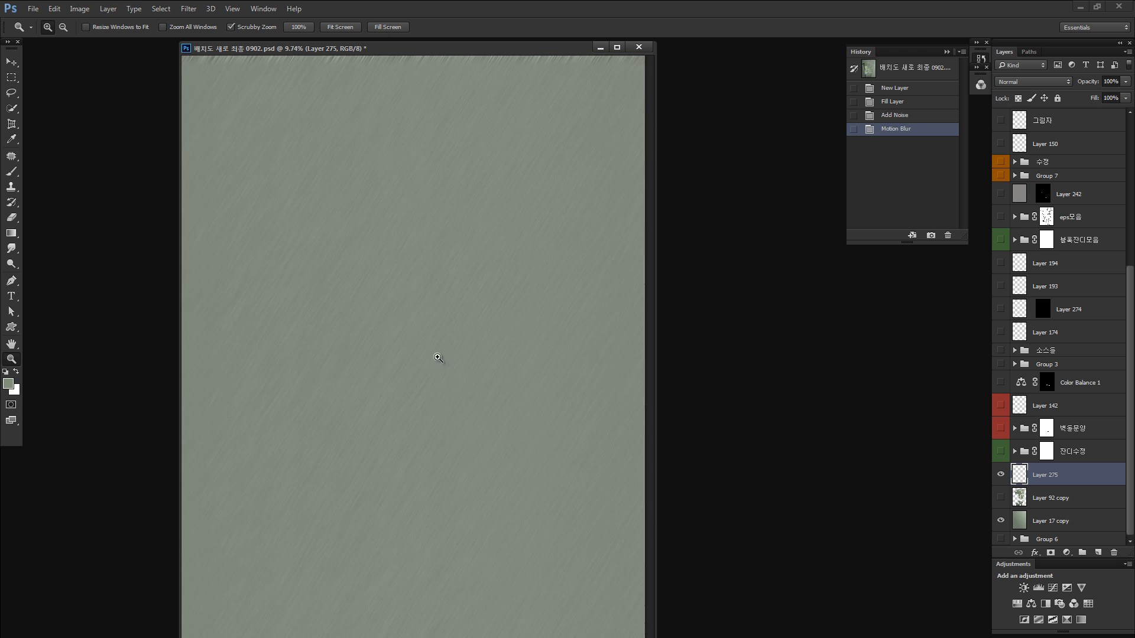
left_click(999, 521, "alt")
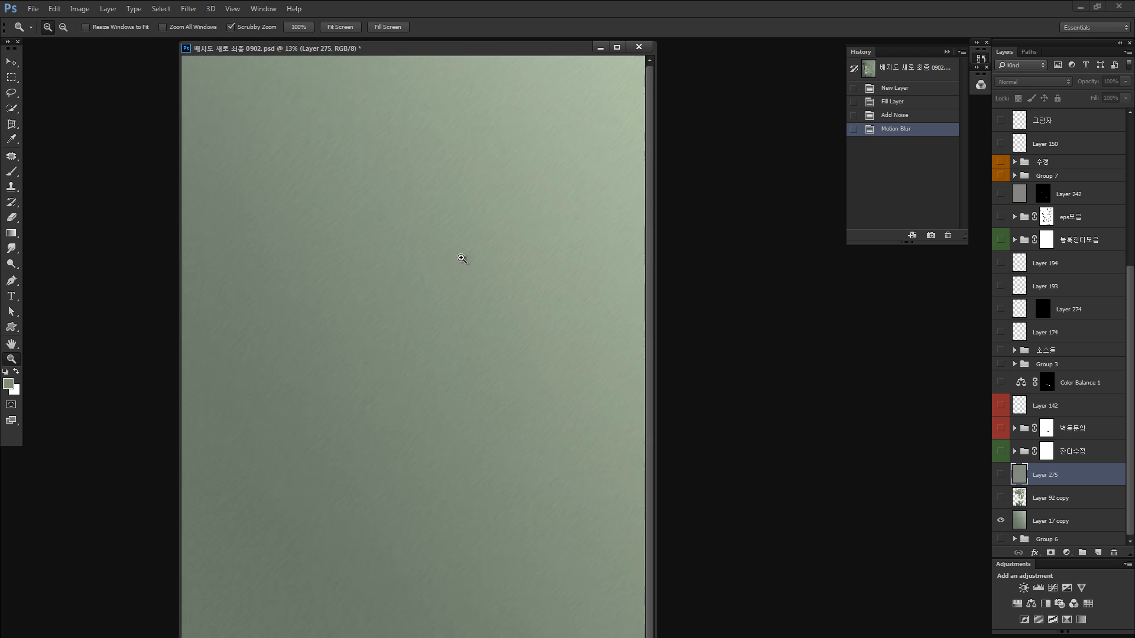
mouse_move(462, 258)
left_mouse_down()
mouse_move(531, 256)
mouse_move(489, 266)
left_mouse_up()
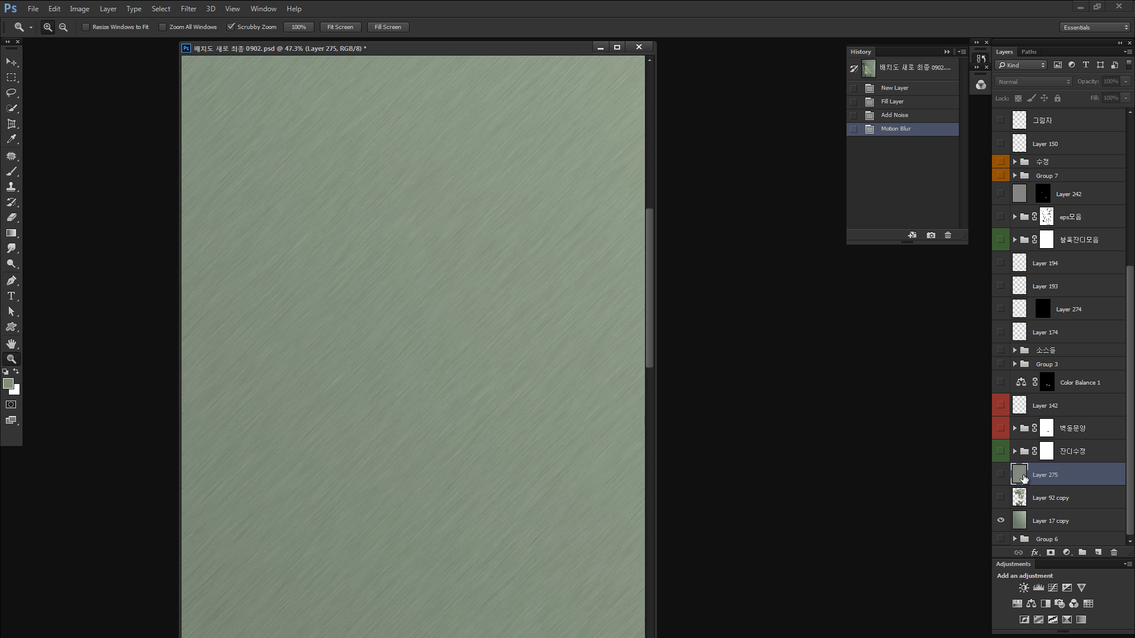
key("Delete")
Show Layer 92 copy and turn the visibility of all other layers back on to display the full master plan.
left_click(1000, 502)
right_click(998, 499)
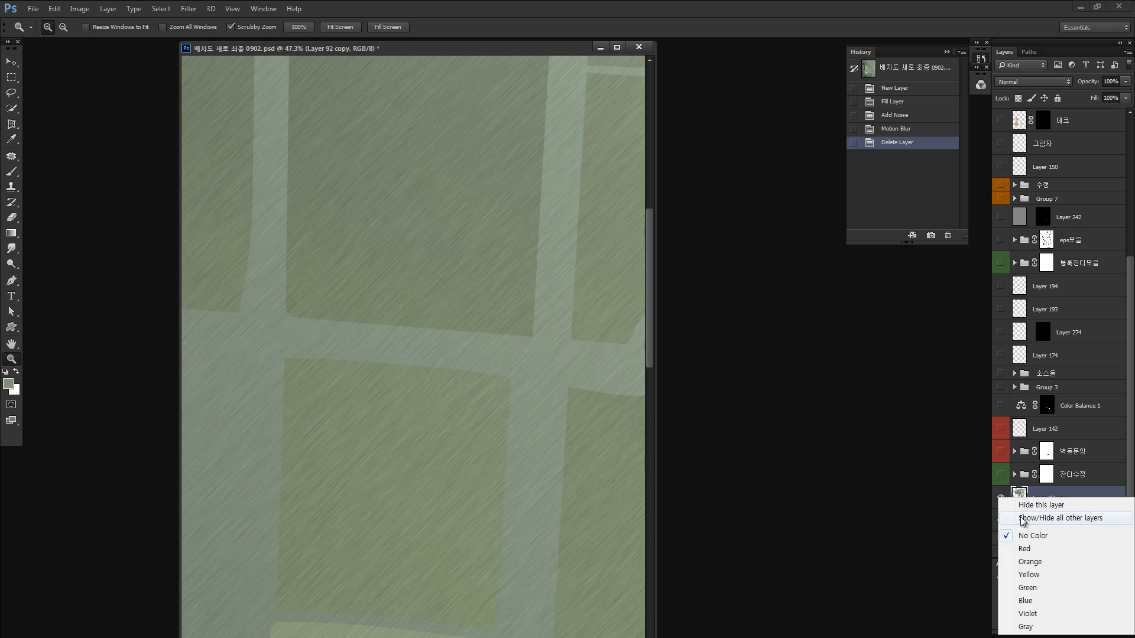
left_click(1017, 520)
right_click(999, 500)
left_click(1016, 520)
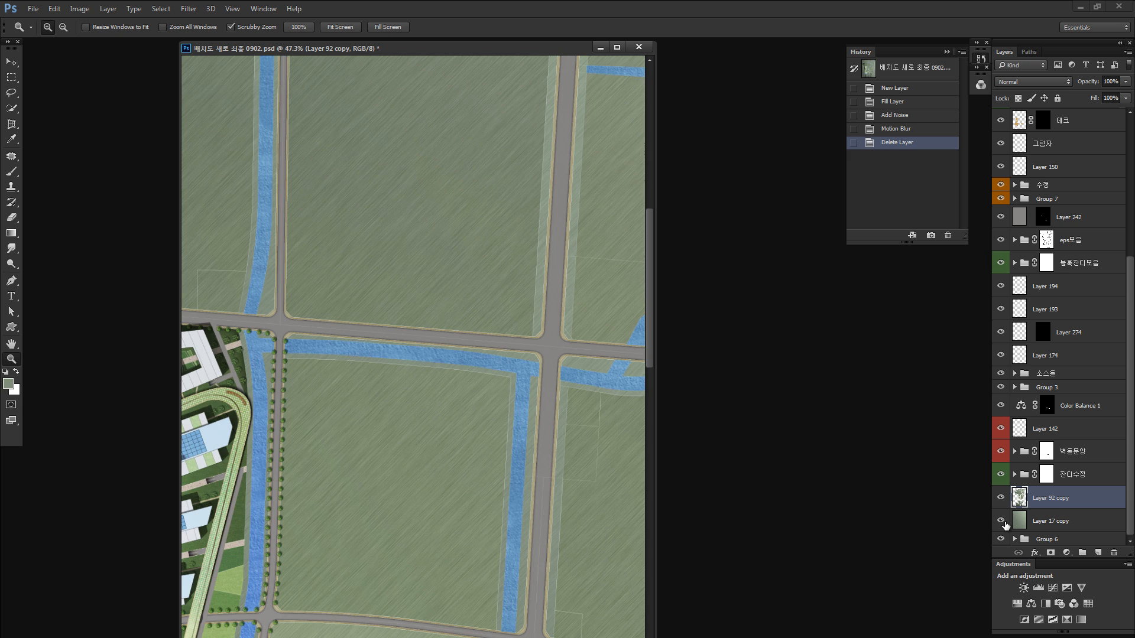
key("ctrl+minus")
key("ctrl+minus")
key("ctrl+minus")
key("ctrl+minus")
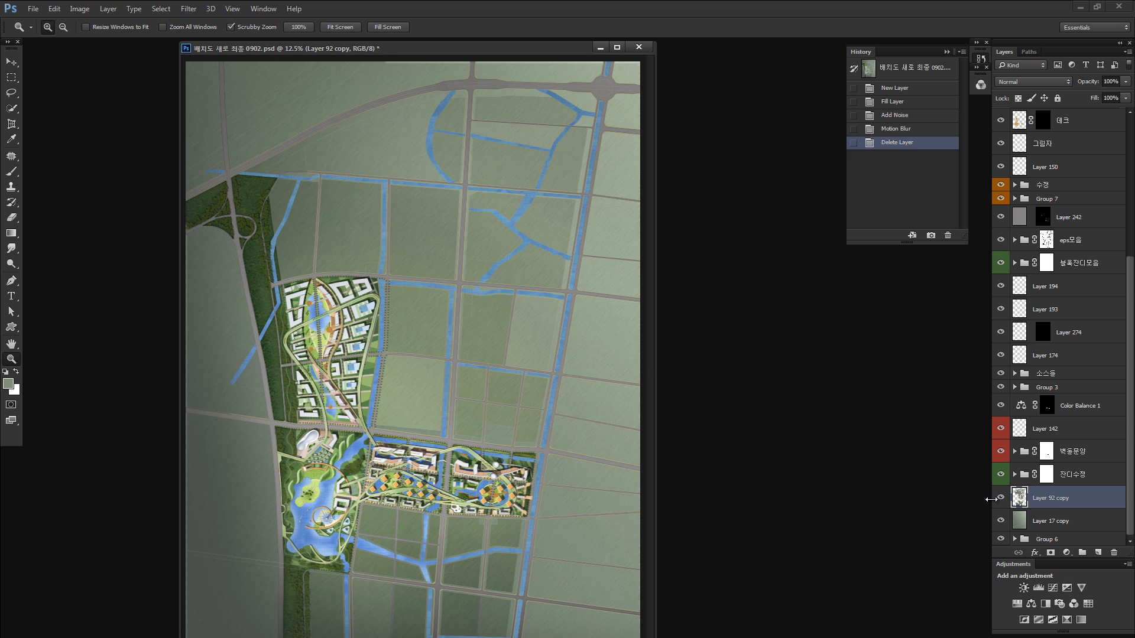
key("ctrl+minus")
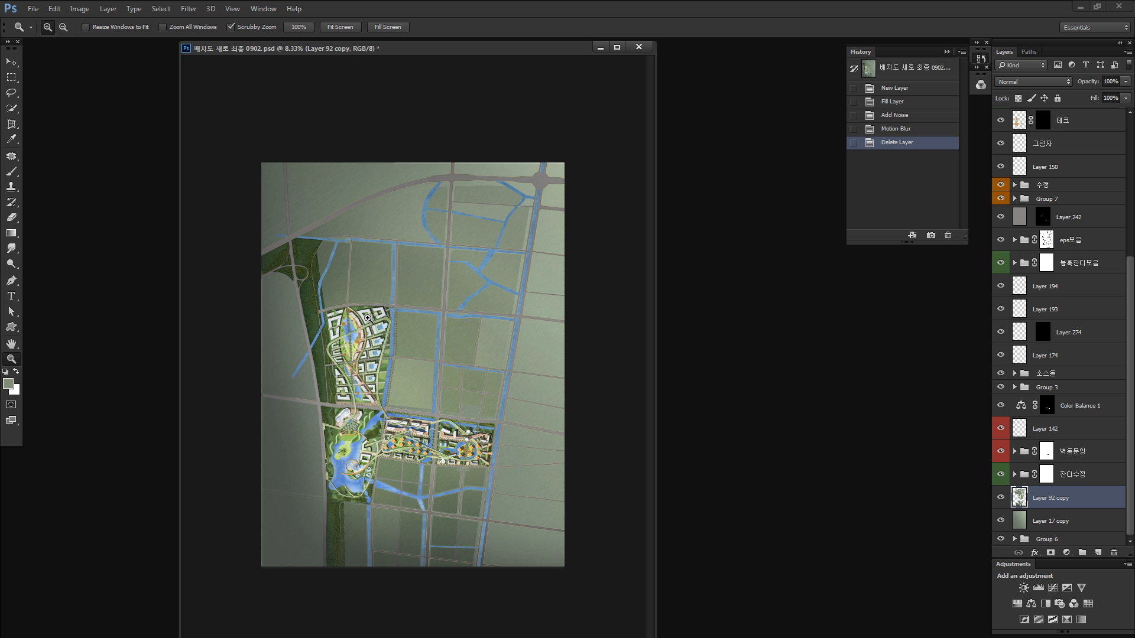
left_click_drag(367, 318, 415, 308)
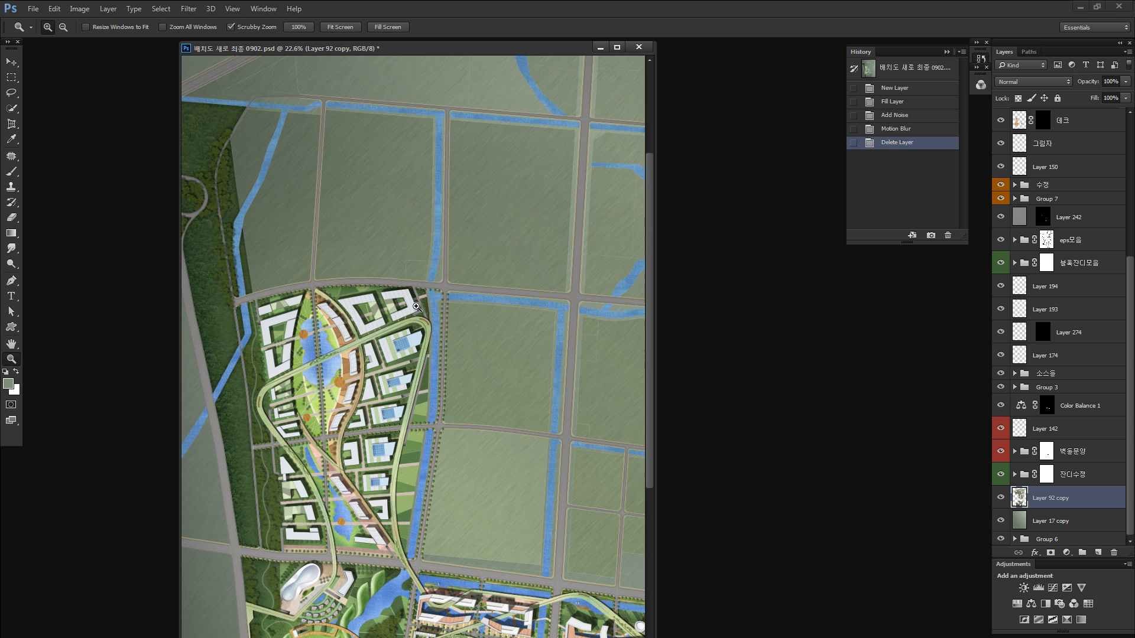
Isolate the building group 건물관련 and also show the groups 주거수정 and Group 1.
key("v")
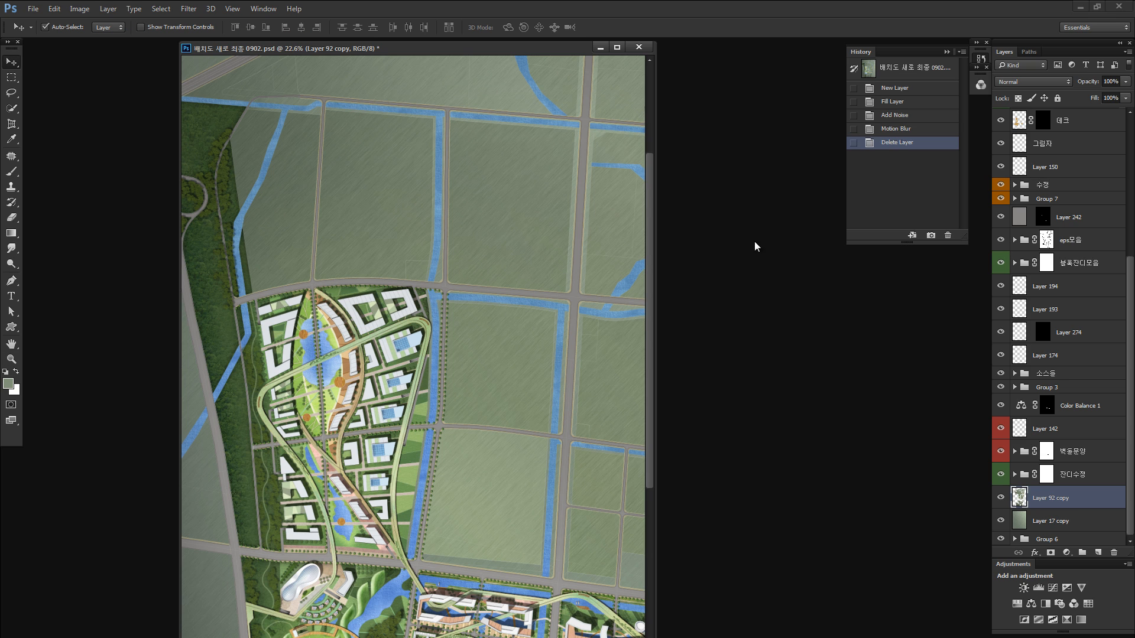
scroll(1045, 186, "up", 6)
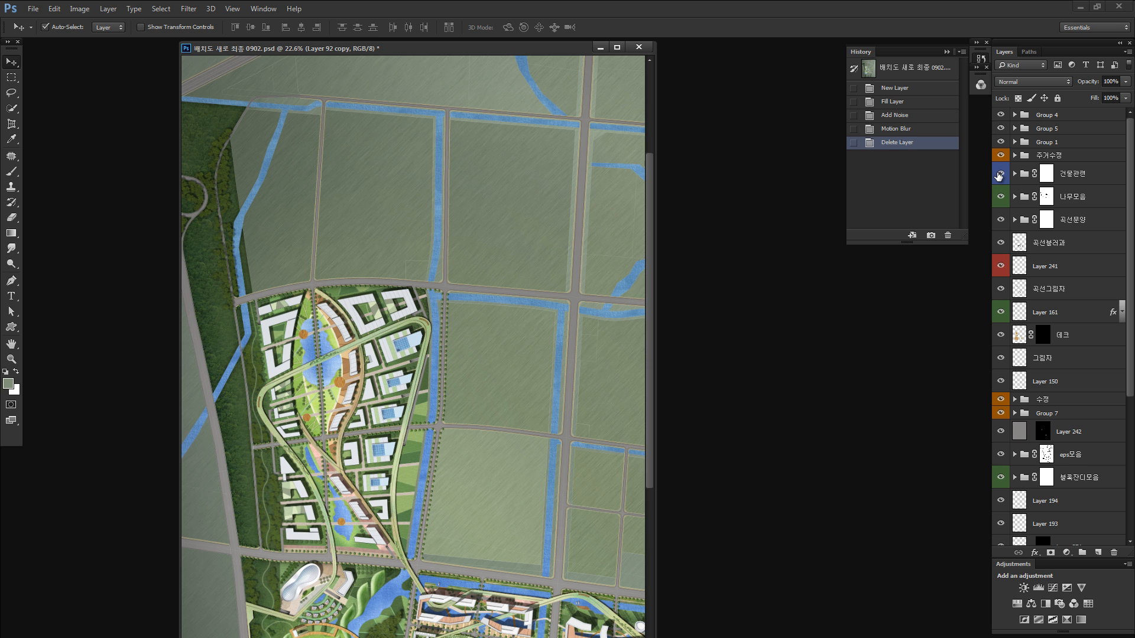
left_click(1001, 176, "alt")
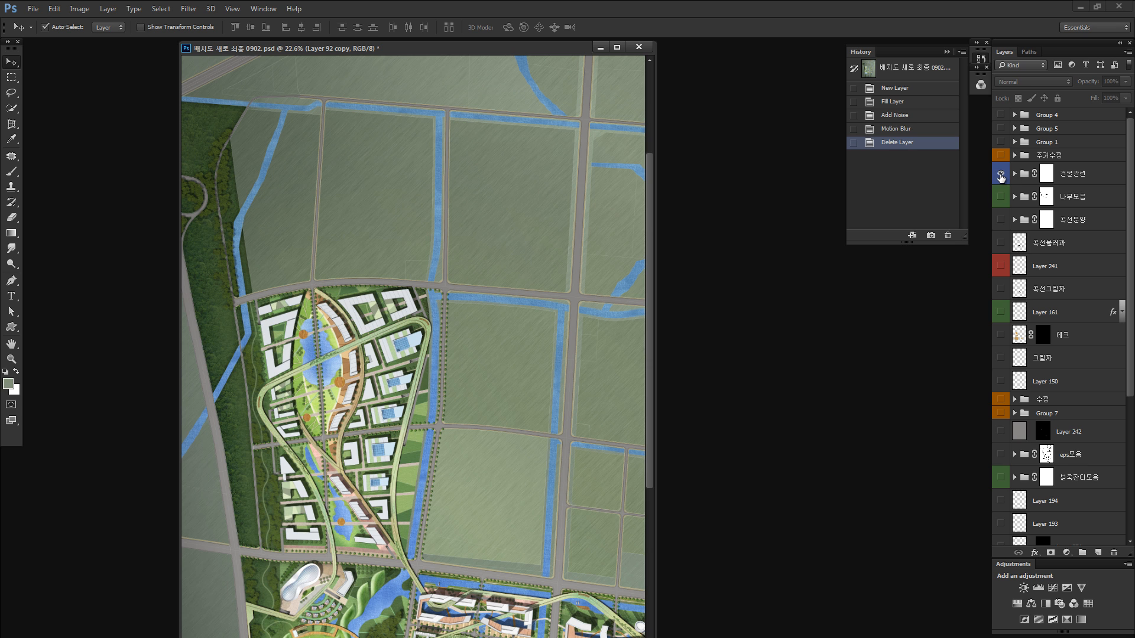
left_click(1001, 177, "alt")
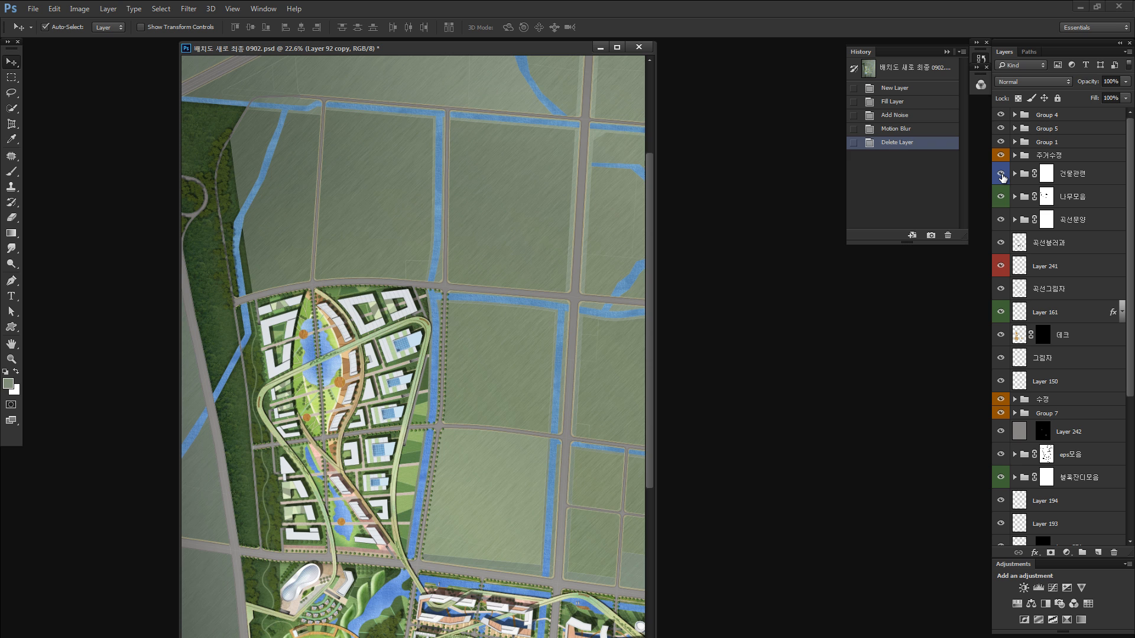
key("ctrl+minus")
key("ctrl+minus")
left_click(1001, 174, "alt")
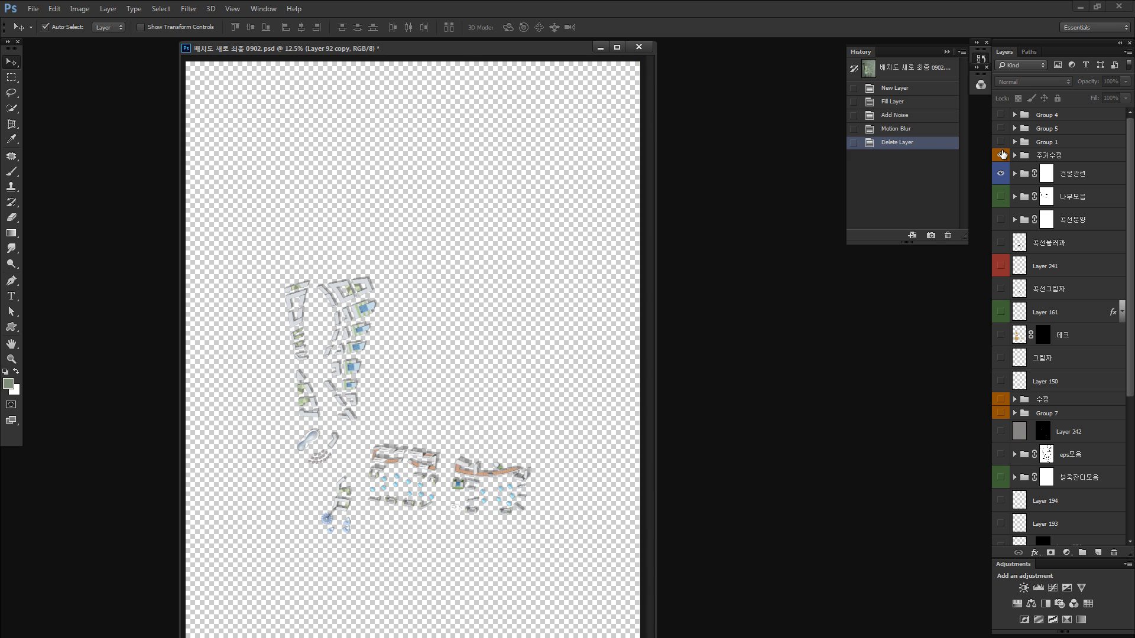
left_click(1001, 155)
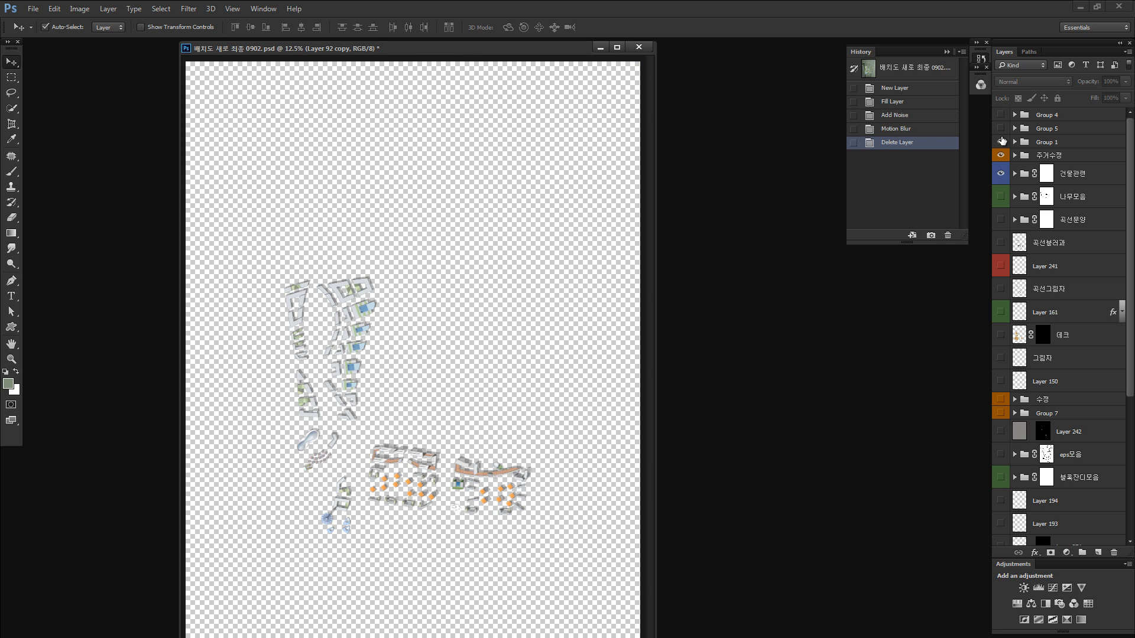
left_click(1001, 141)
Show Group 5 and combine it with Group 1, 주거수정 and 건물관련 in a new layer group.
left_click(1043, 142)
left_click(1084, 176, "shift")
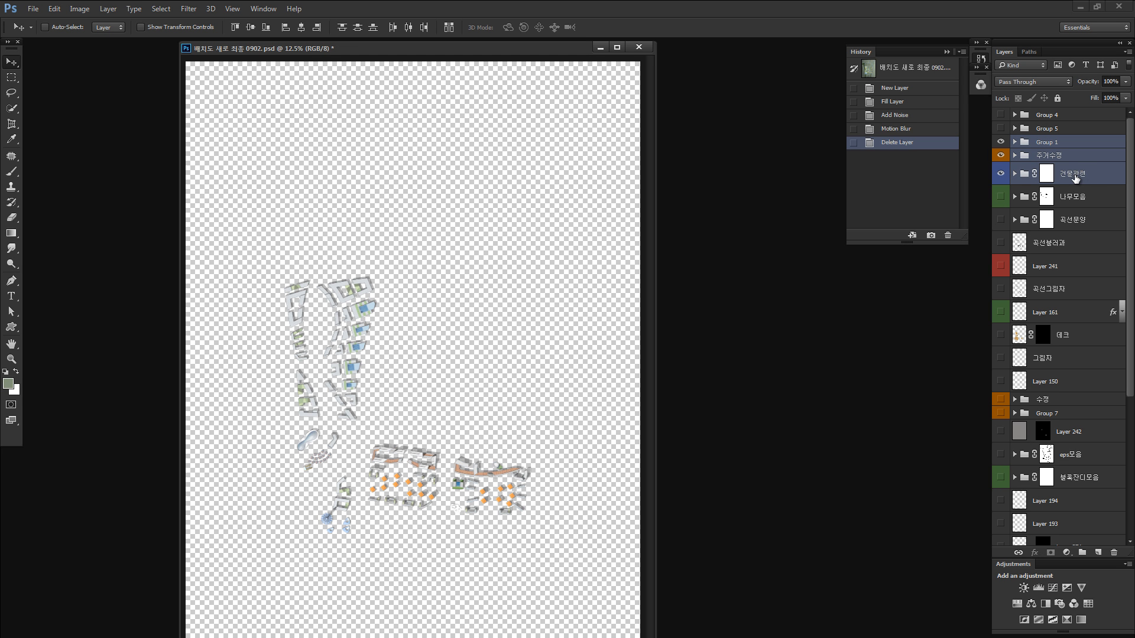
left_click(1000, 128)
left_click(1069, 132, "shift")
left_click(1070, 131)
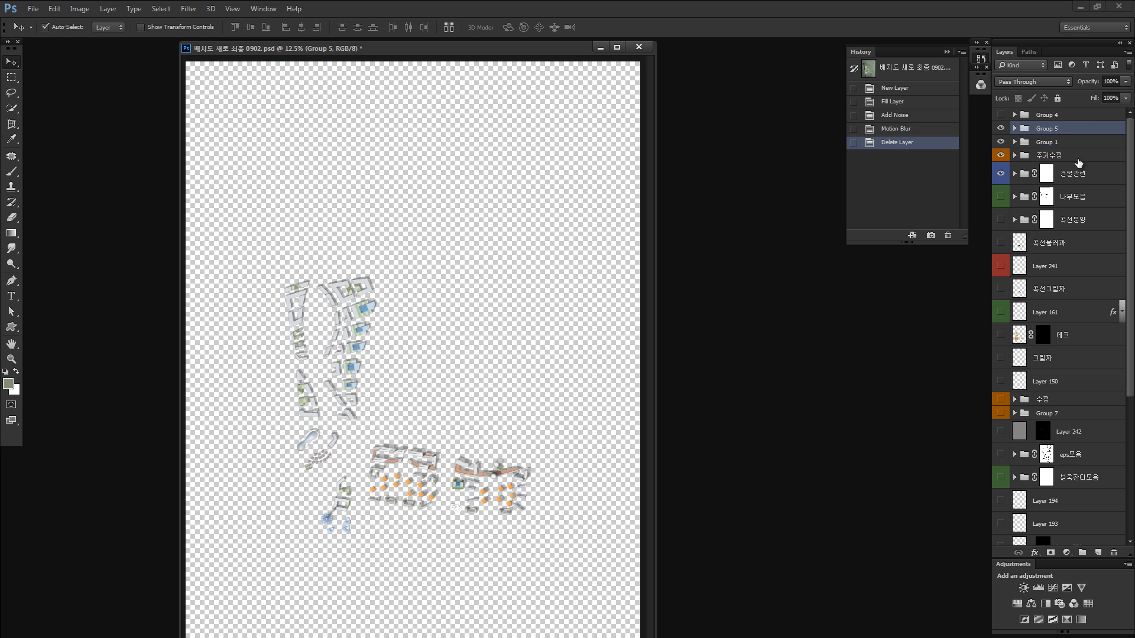
left_click(1082, 177, "shift")
key("ctrl+g")
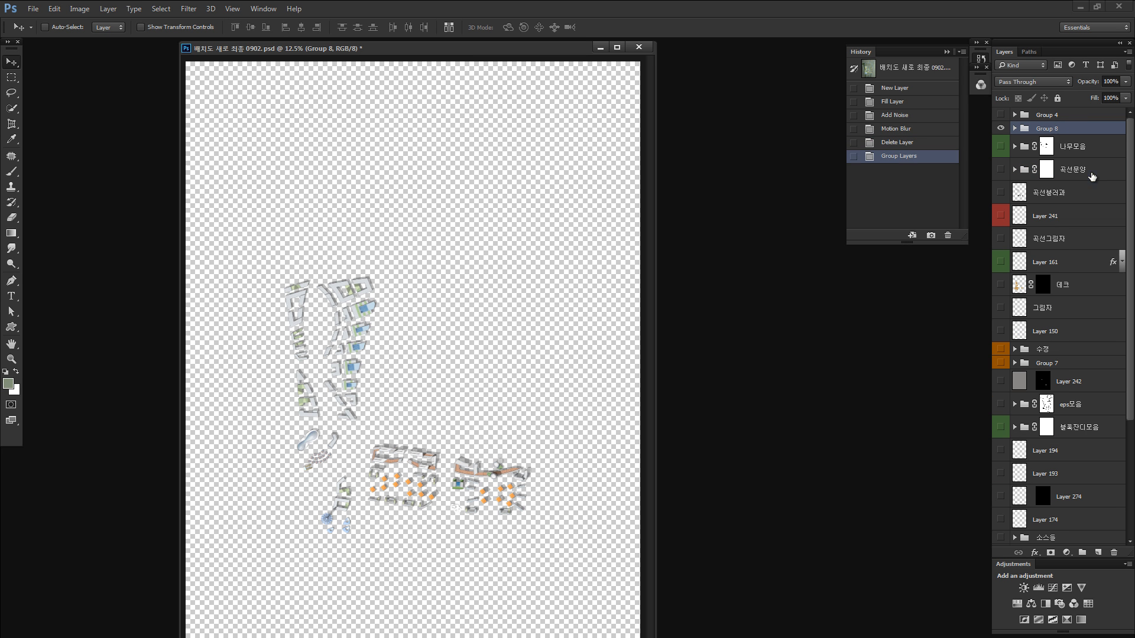
Rename the new building group as 건물모음.
double_click(1049, 129)
type("거")
key("Return")
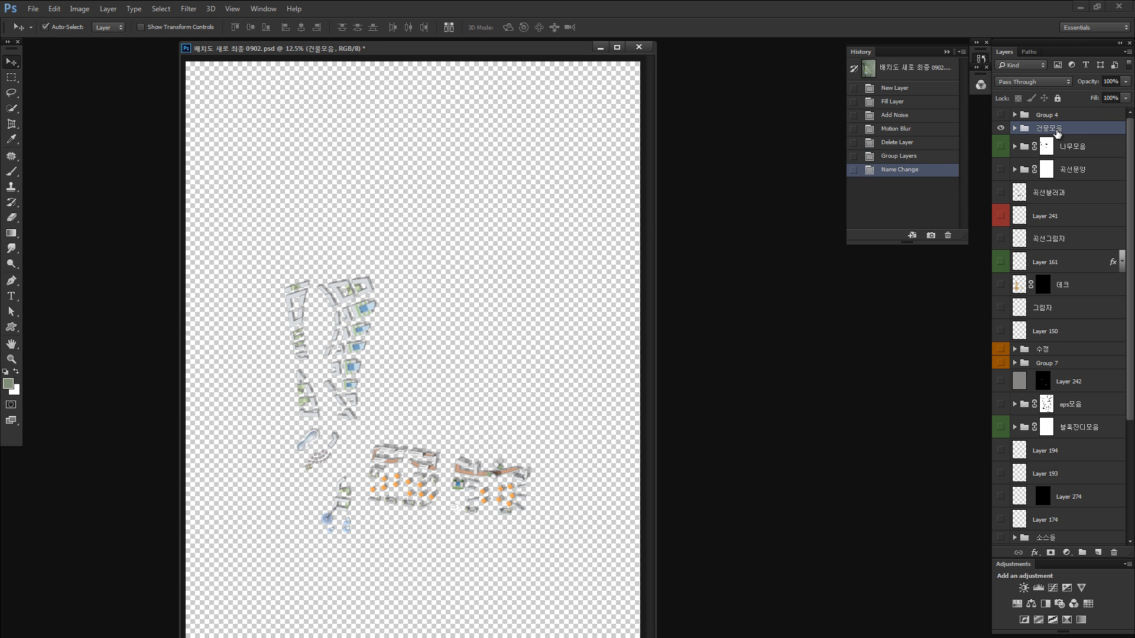
Toggle Group 4, display only the tree group 나무모음 with 건물모음 hidden, and examine its trees up close.
left_click(1000, 115)
left_click(1000, 116)
left_click(1000, 116)
left_click(1000, 115)
left_click(1000, 146)
left_click(1000, 128)
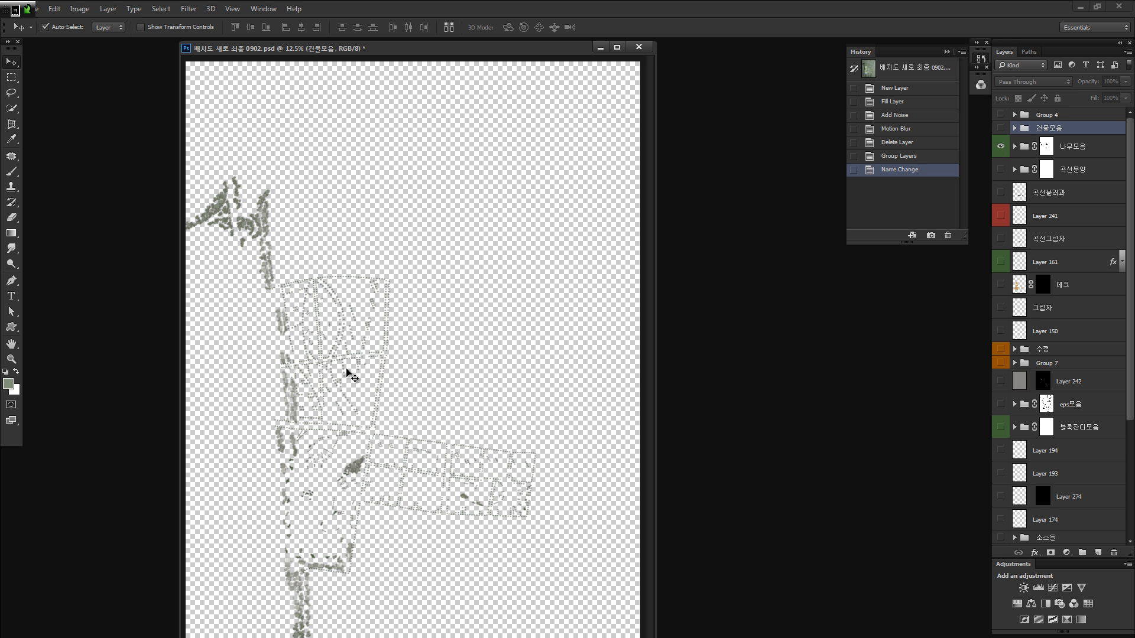
key("z")
left_click(319, 352)
left_click_drag(319, 352, 451, 341)
key("space")
left_click_drag(256, 325, 319, 325)
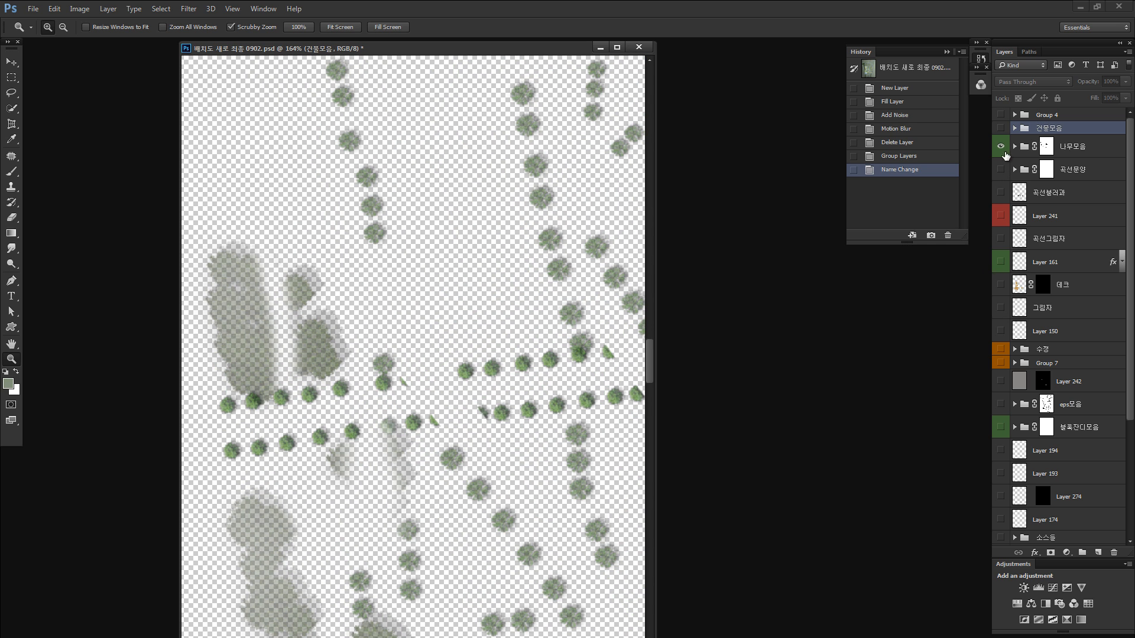
Turn the visibility of all layers other than the tree group 나무모음 back on.
left_click(1000, 128)
right_click(998, 150)
left_click(1008, 169)
right_click(998, 149)
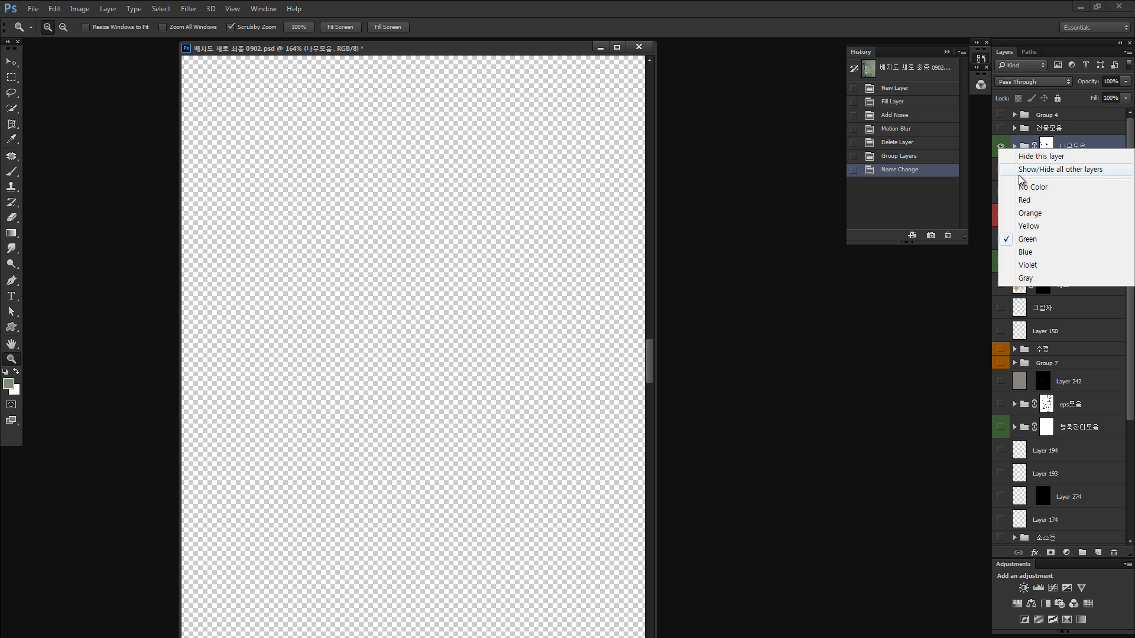
left_click(1018, 172)
key("ctrl+0")
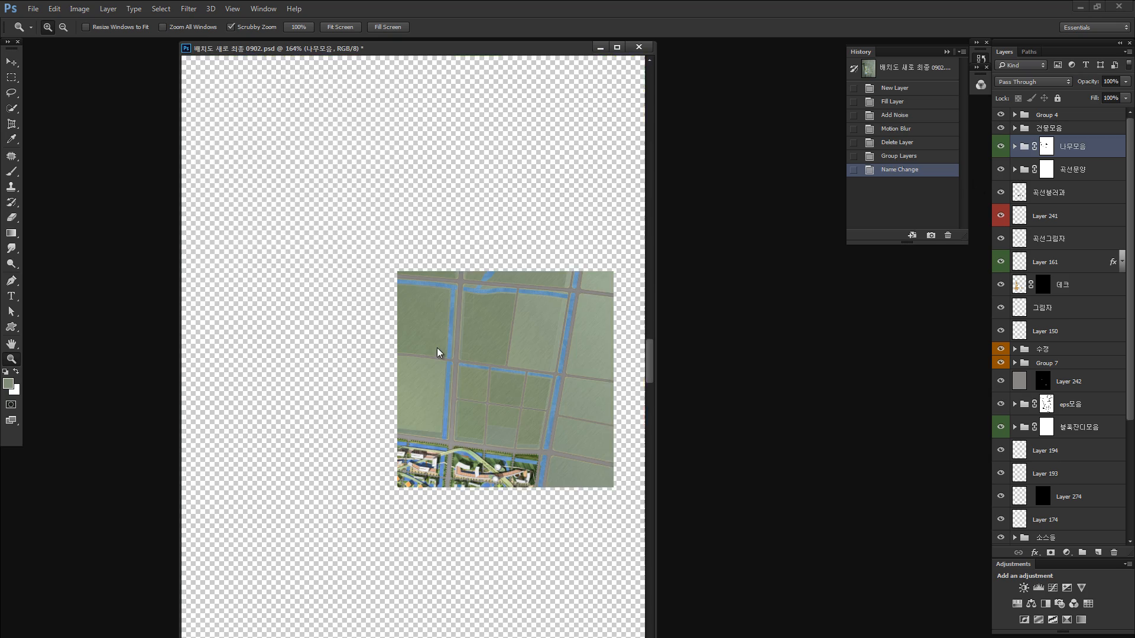
Expand the tree group 나무모음 and select the street tree layer 가로수 for the row beside the road.
left_click_drag(350, 423, 414, 423)
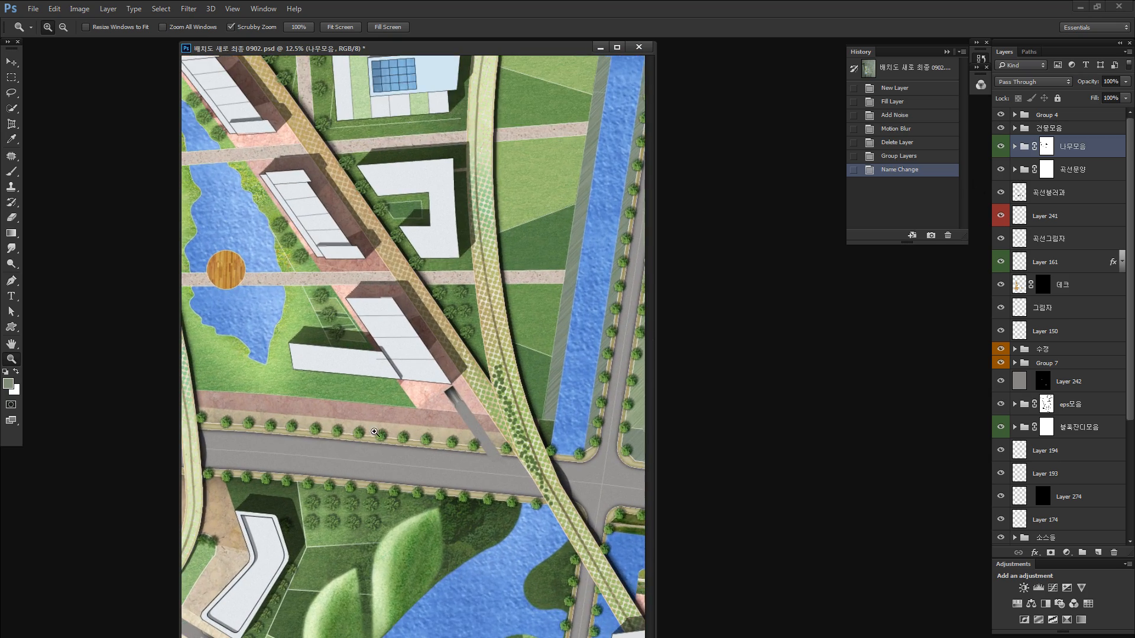
left_click_drag(284, 422, 294, 419)
key("m")
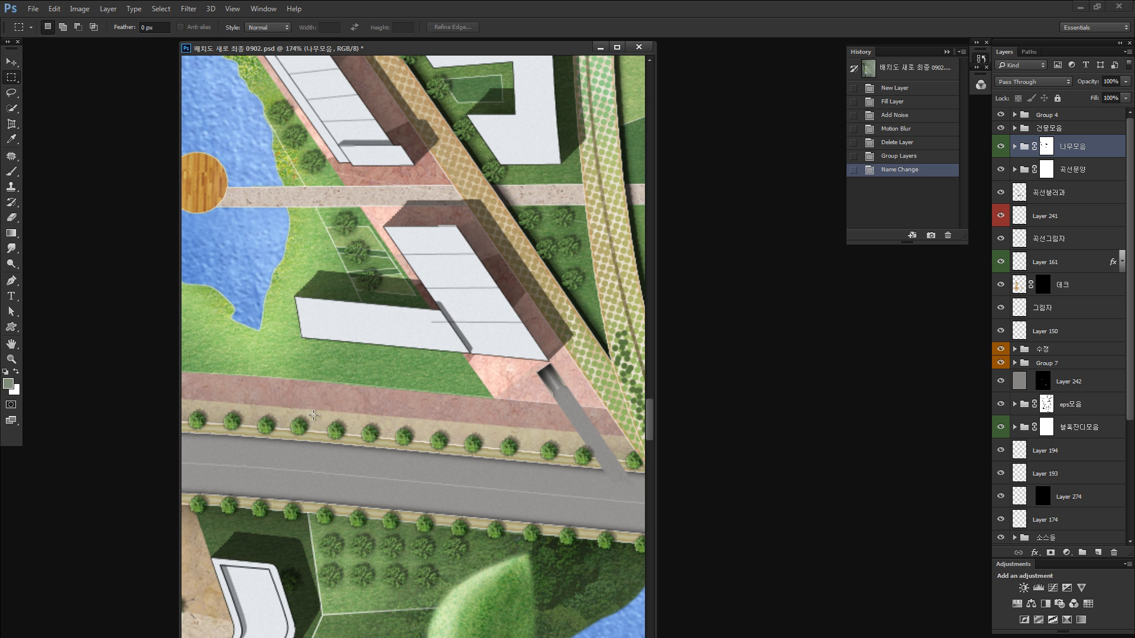
left_click(1014, 146)
left_click(1028, 170)
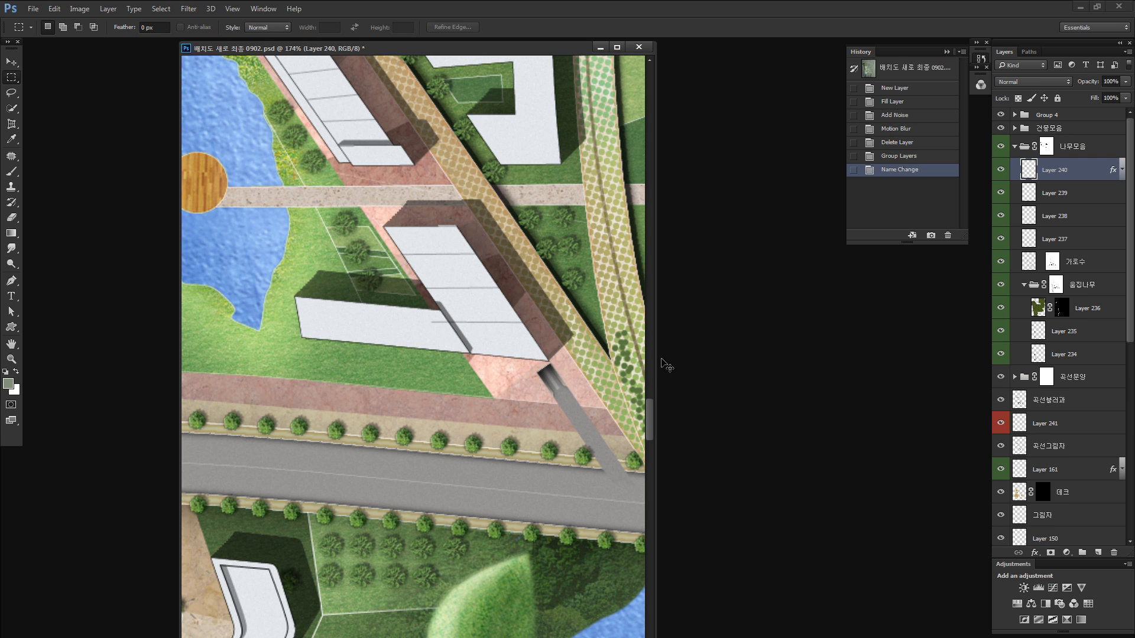
key("v")
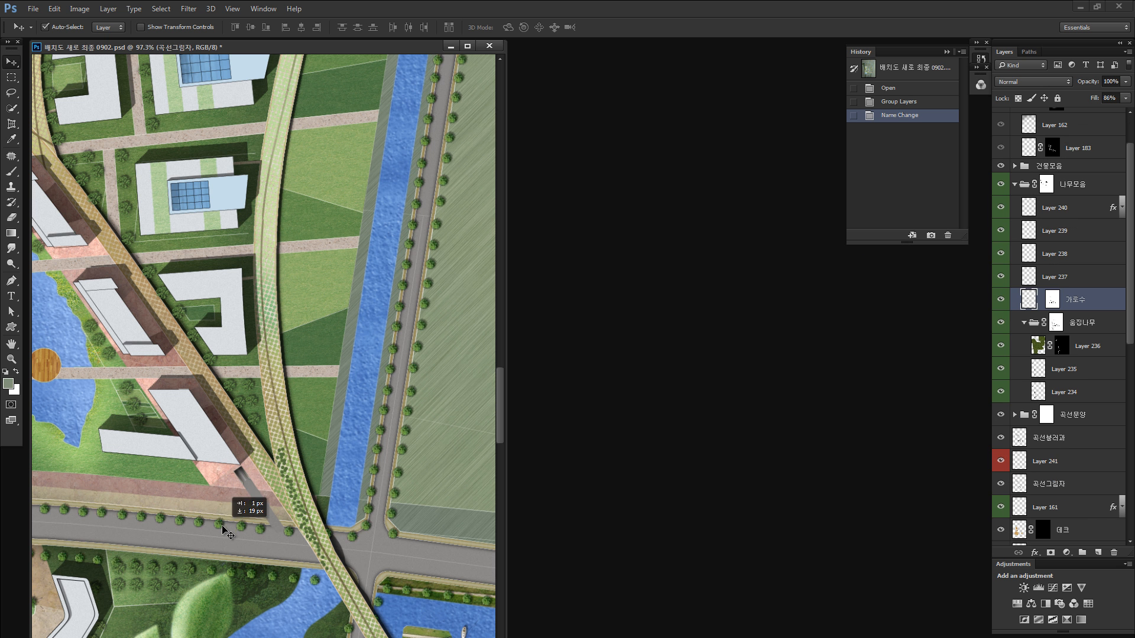
key("z")
left_click_drag(217, 508, 296, 458)
key("space")
key("m")
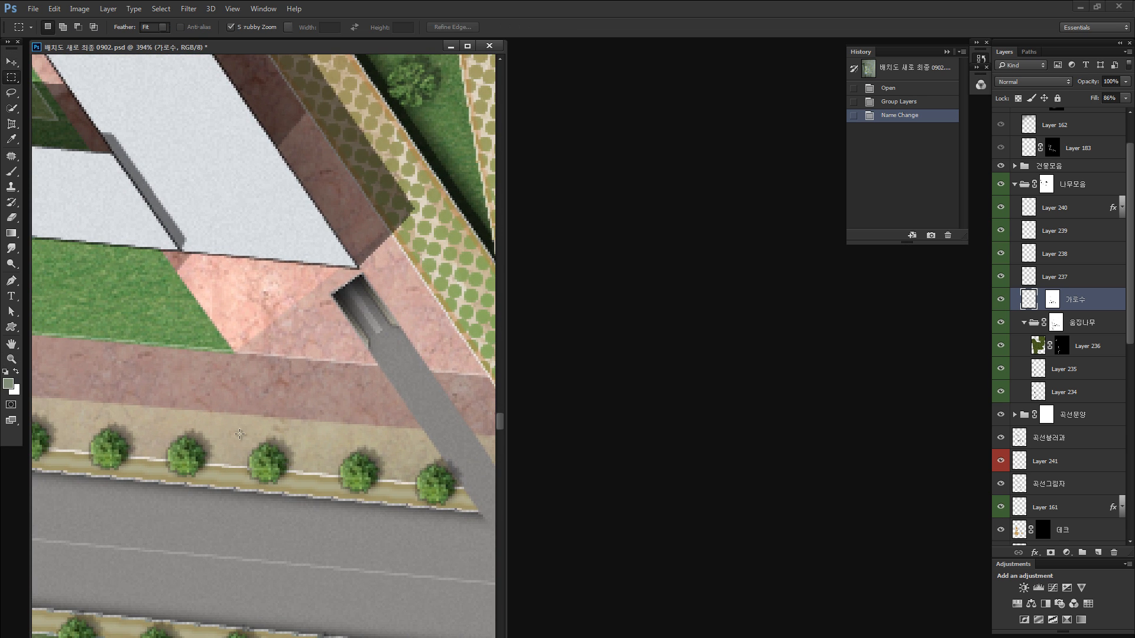
Select a single street tree on the 가로수 layer with a rectangular marquee and place four copies of it along the road.
left_click_drag(234, 438, 315, 554)
left_click_drag(292, 497, 302, 498)
key("ctrl+z")
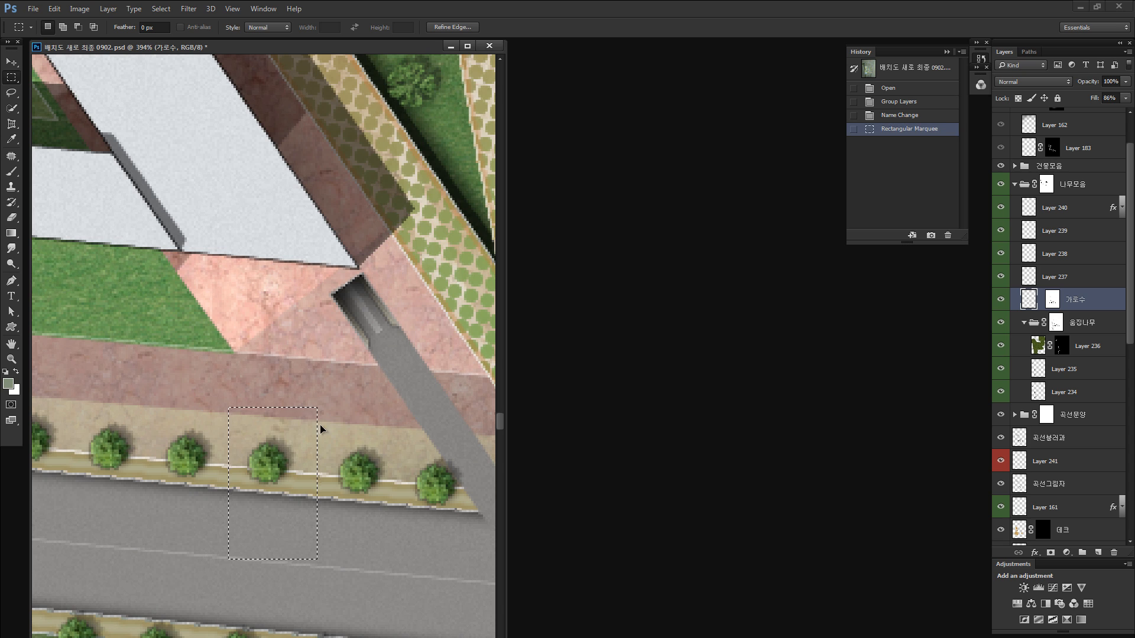
left_click_drag(320, 425, 386, 500)
mouse_move(328, 436)
left_mouse_down()
mouse_move(377, 496)
mouse_move(204, 565)
mouse_move(209, 549)
left_mouse_up()
left_click_drag(205, 557, 301, 570)
left_click_drag(290, 569, 373, 576)
left_click_drag(372, 577, 448, 580)
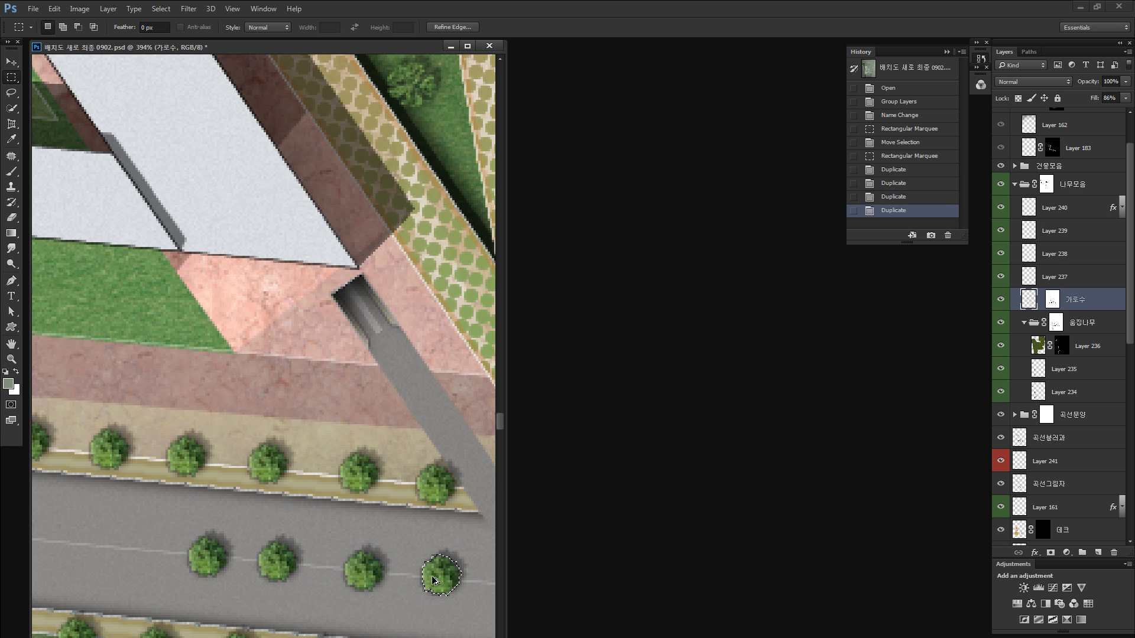
Undo the four street tree duplicates and the last rectangular marquee.
key("ctrl+alt+z")
key("ctrl+alt+z")
key("ctrl+alt+z")
key("ctrl+alt+z")
key("ctrl+alt+z")
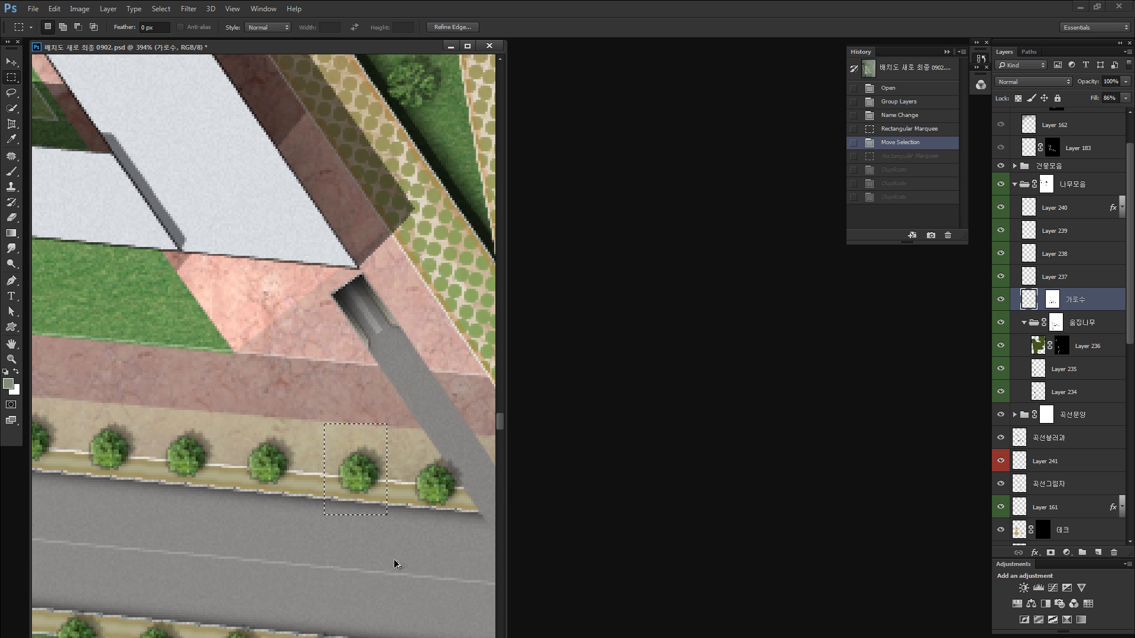
Examine the street trees at the canal intersection and the planting around the lake park, returning to the whole plan.
key("ctrl+0")
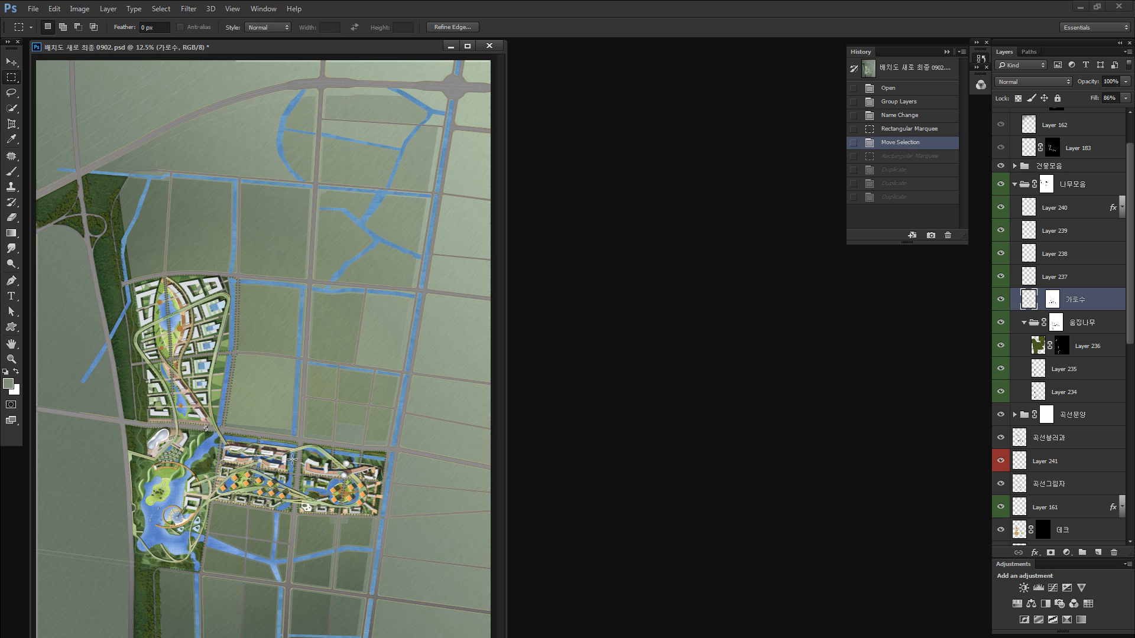
key("z")
left_click_drag(237, 435, 331, 432)
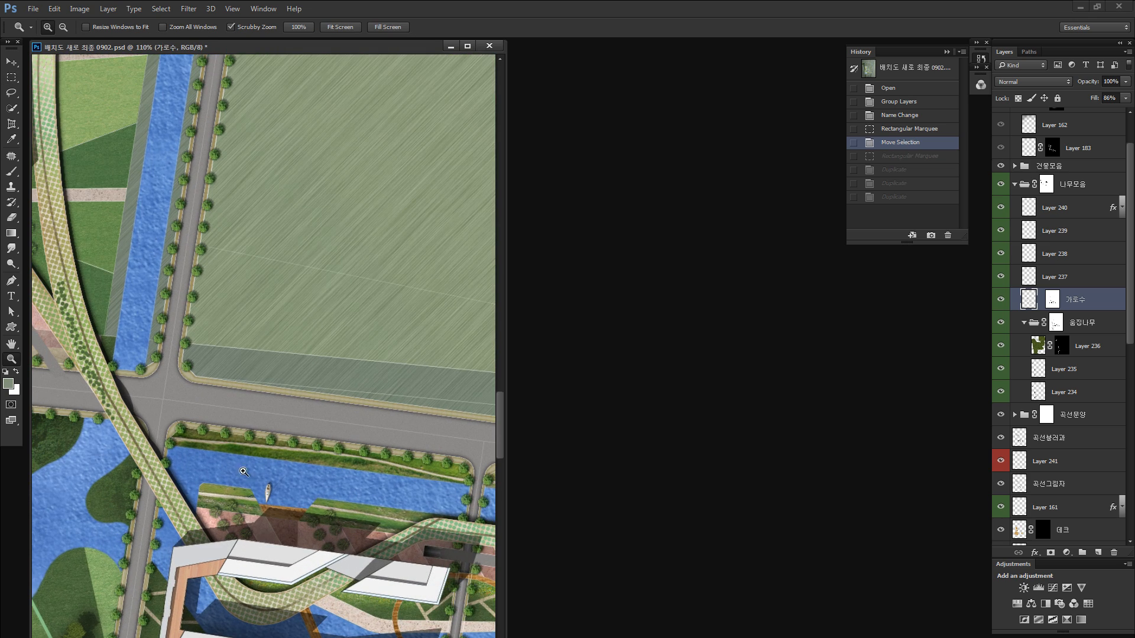
left_click_drag(179, 589, 323, 352)
left_click_drag(133, 462, 311, 328)
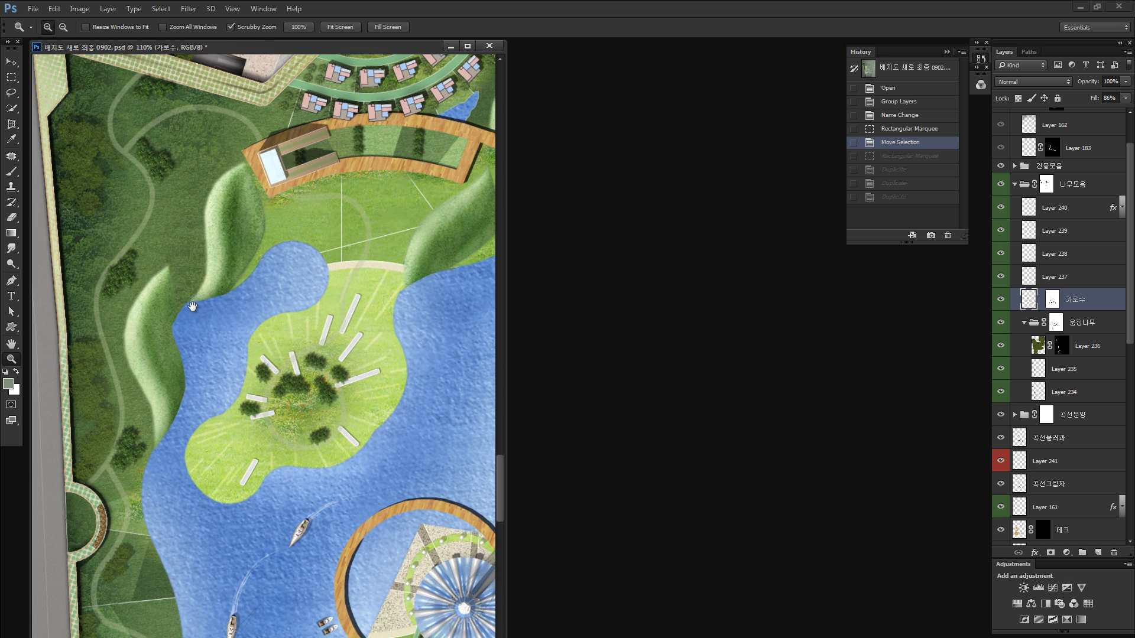
left_click_drag(193, 291, 202, 440)
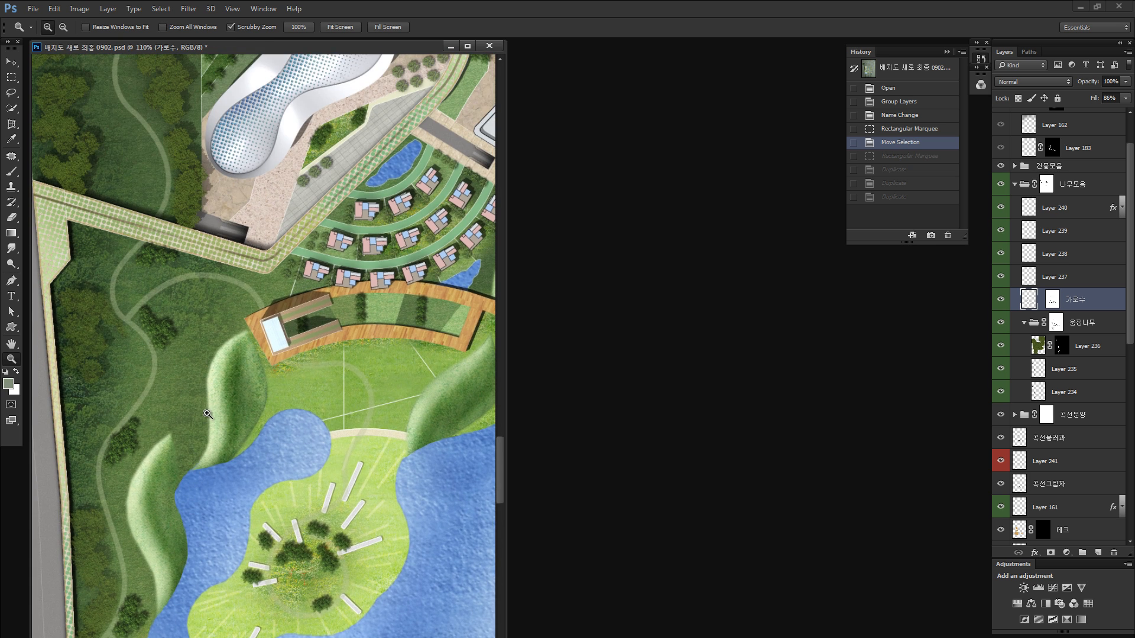
key("ctrl+0")
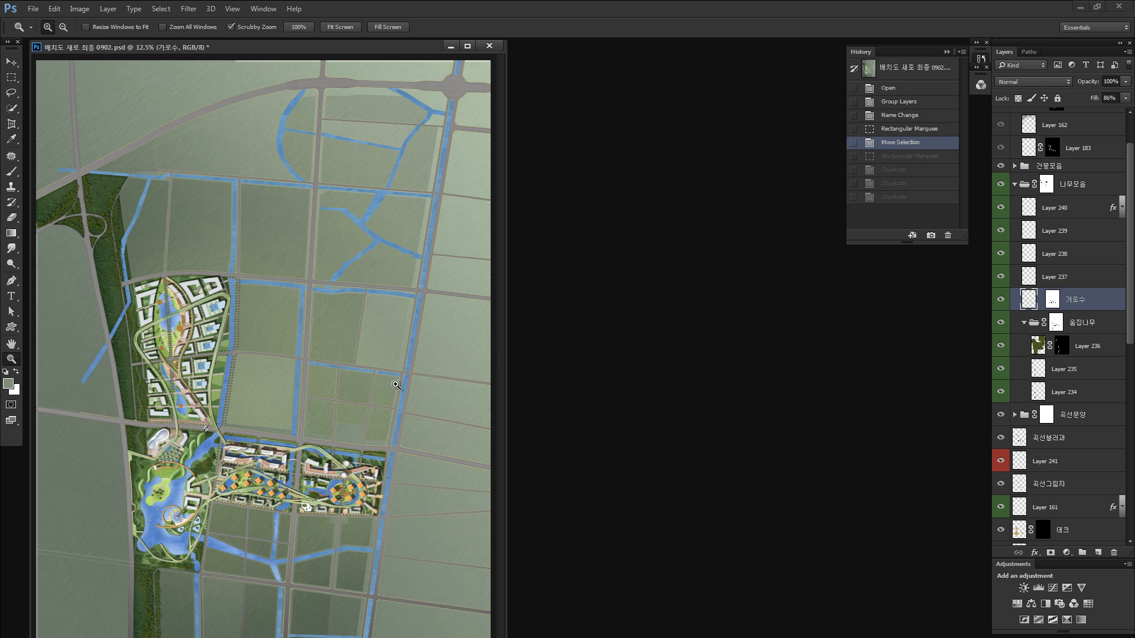
Collapse the tree group 나무모음 and hide it together with the building group 건물모음 and Group 4.
left_click(1014, 184)
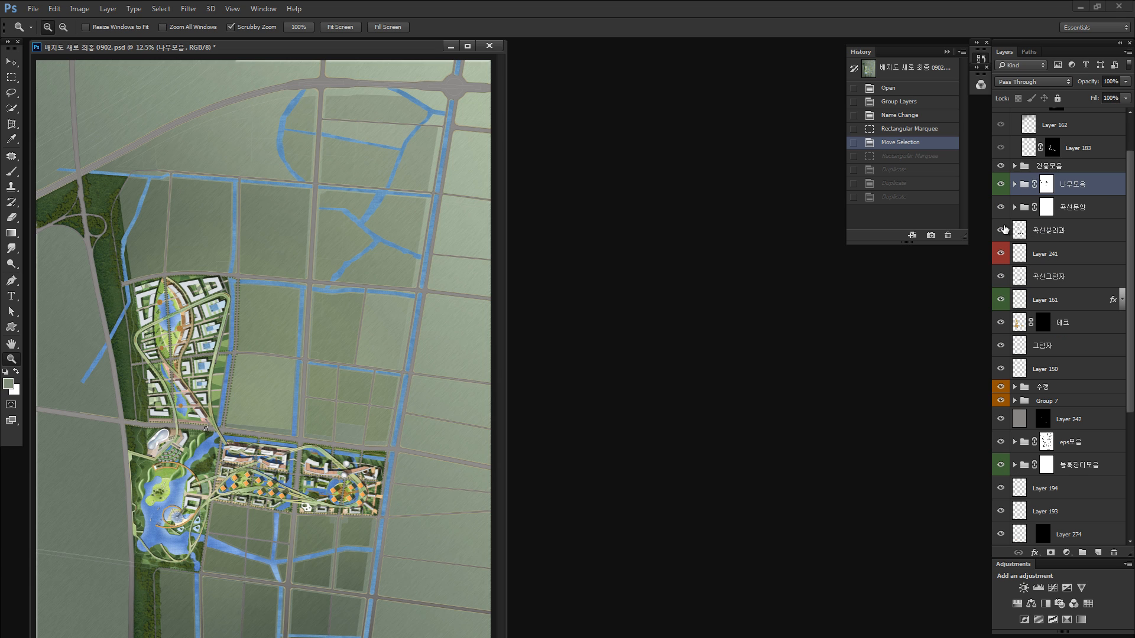
left_click(1001, 186)
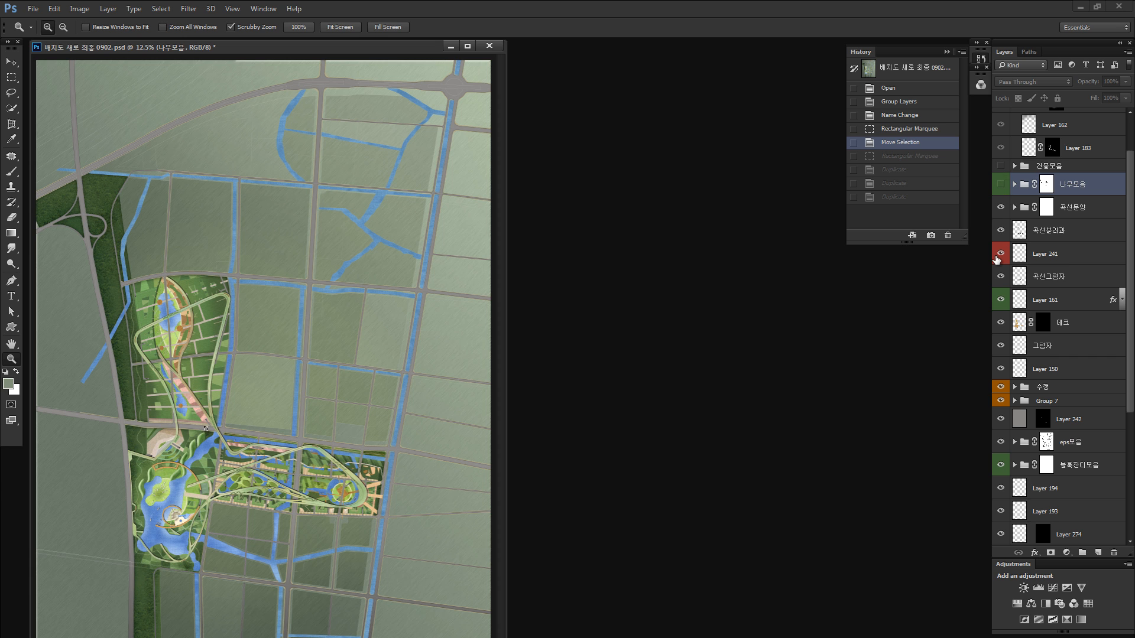
key("ctrl+minus")
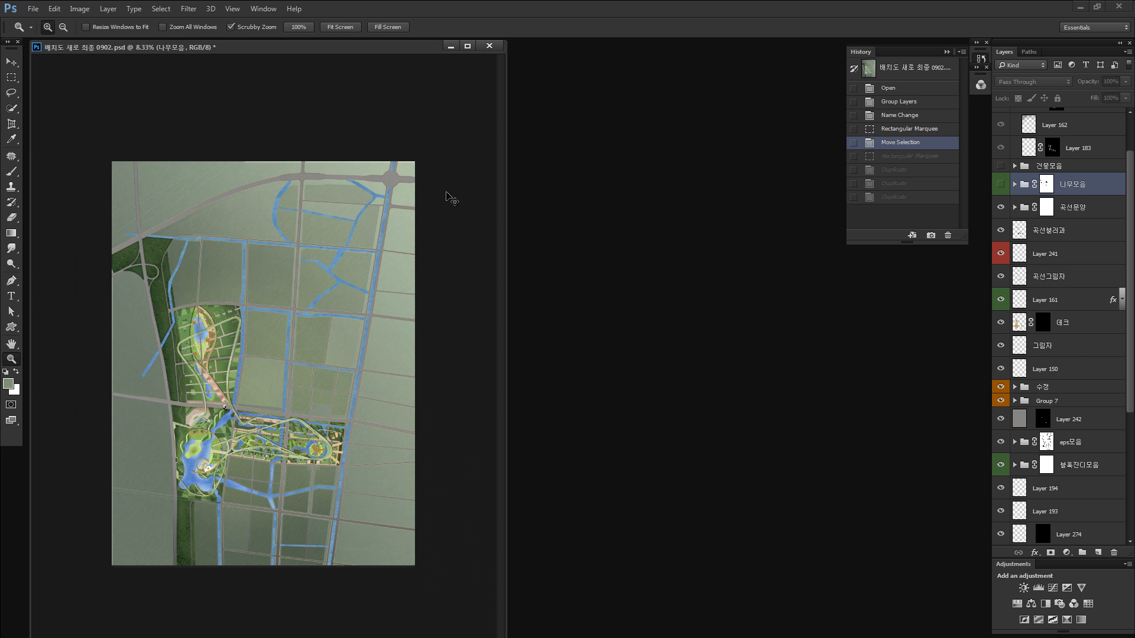
Resize the image to a width of 3000 pixels with the proportions linked.
key("ctrl+alt+i")
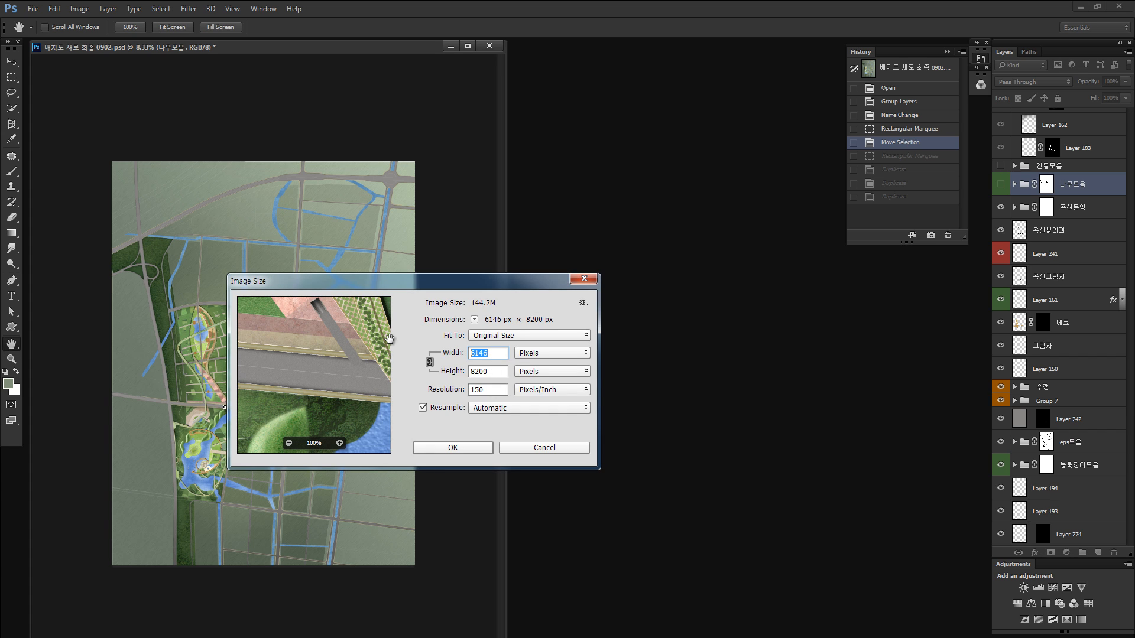
type("3000")
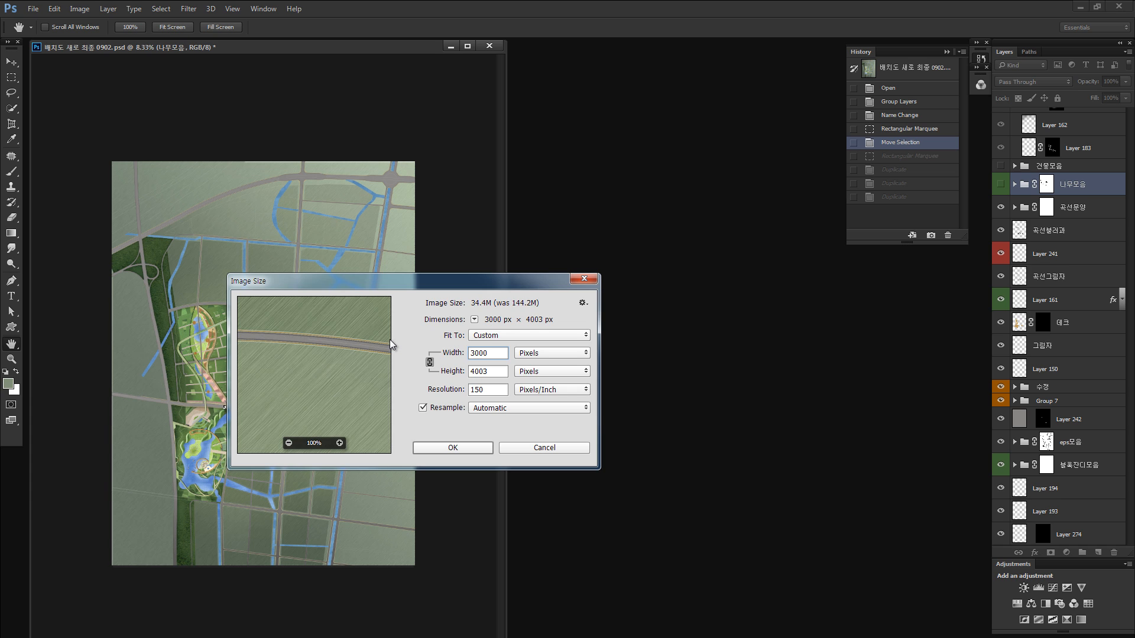
key("Return")
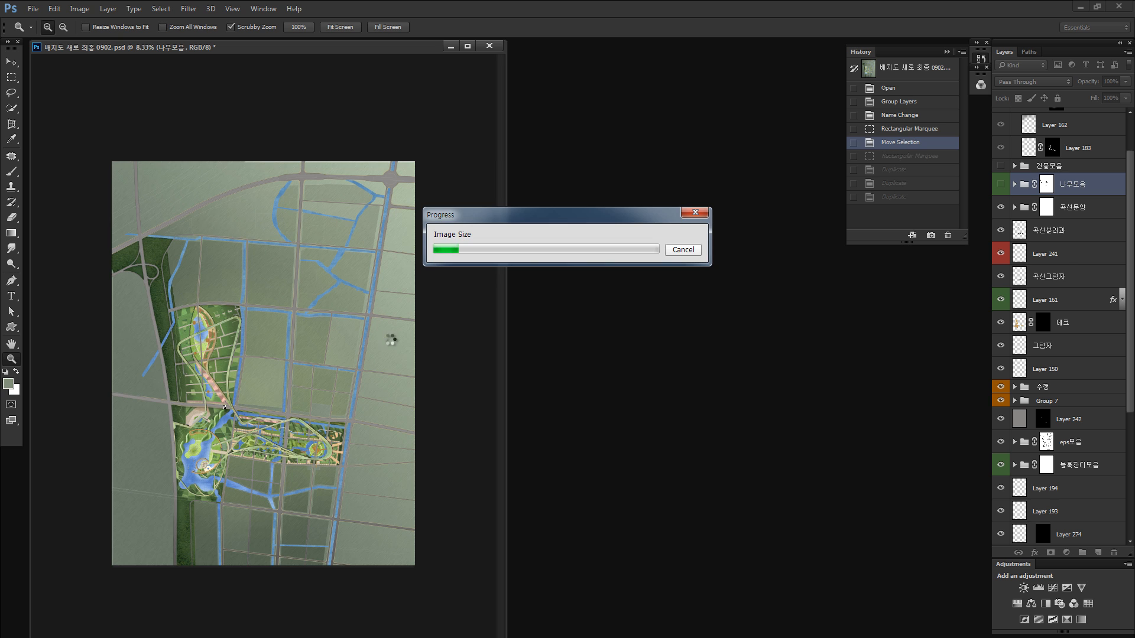
Examine the resized plan at actual size, close up on the curved path and lawns, and as a whole.
double_click(12, 363)
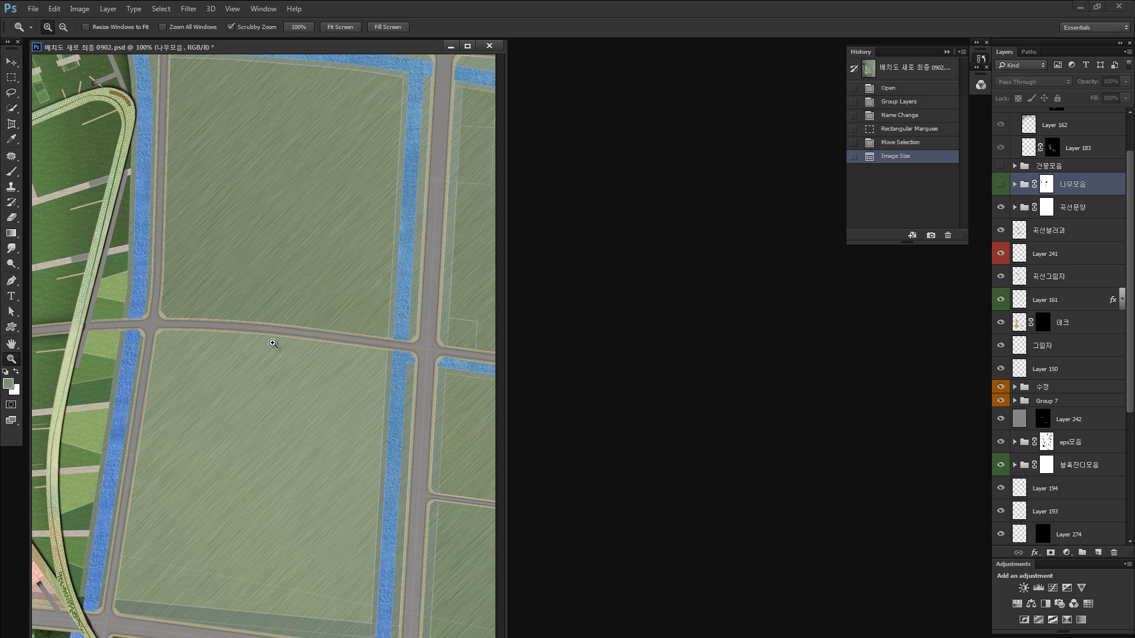
left_click_drag(125, 385, 310, 388)
left_click_drag(182, 342, 346, 549)
left_click_drag(124, 324, 238, 594)
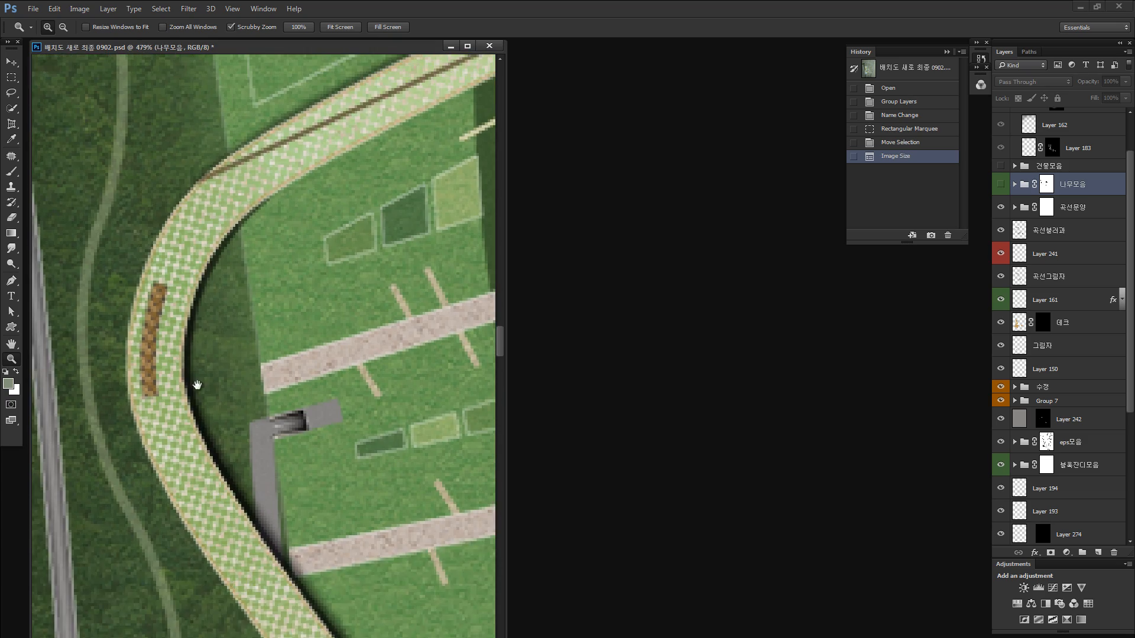
left_click_drag(195, 385, 188, 586)
left_click_drag(331, 361, 235, 375)
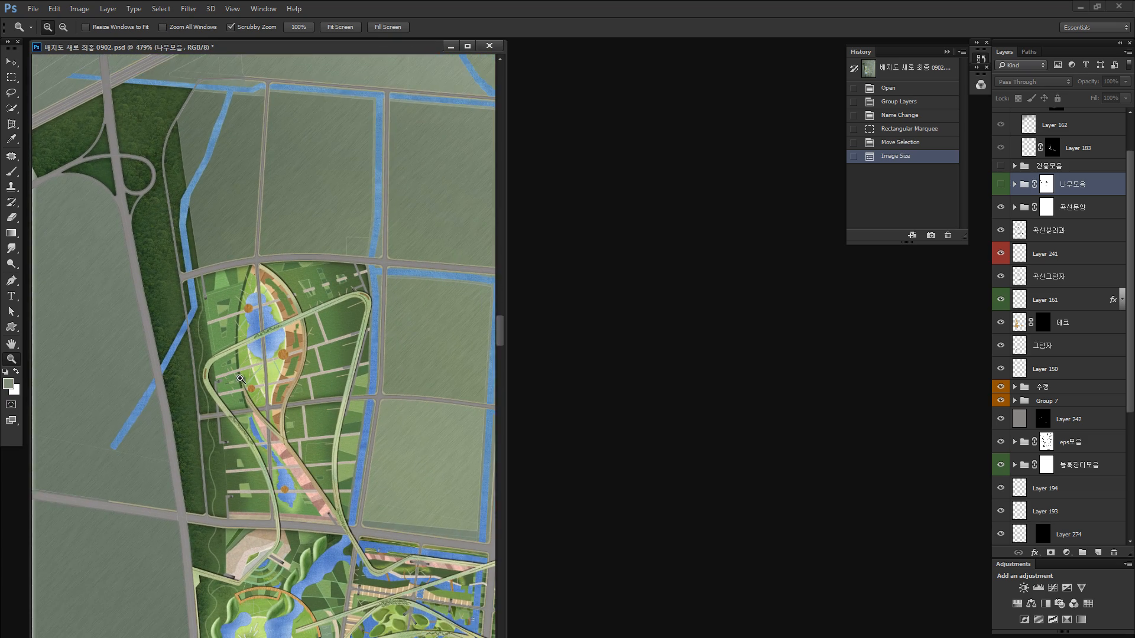
left_click_drag(347, 481, 273, 345)
left_click_drag(355, 449, 330, 442)
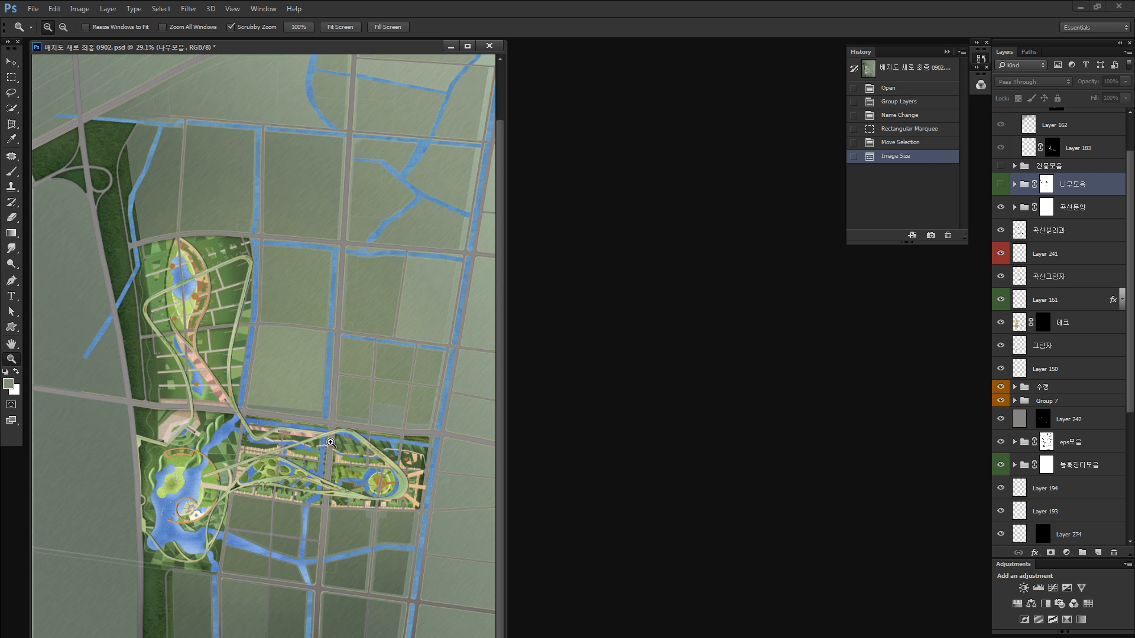
key("ctrl+minus")
key("ctrl+minus")
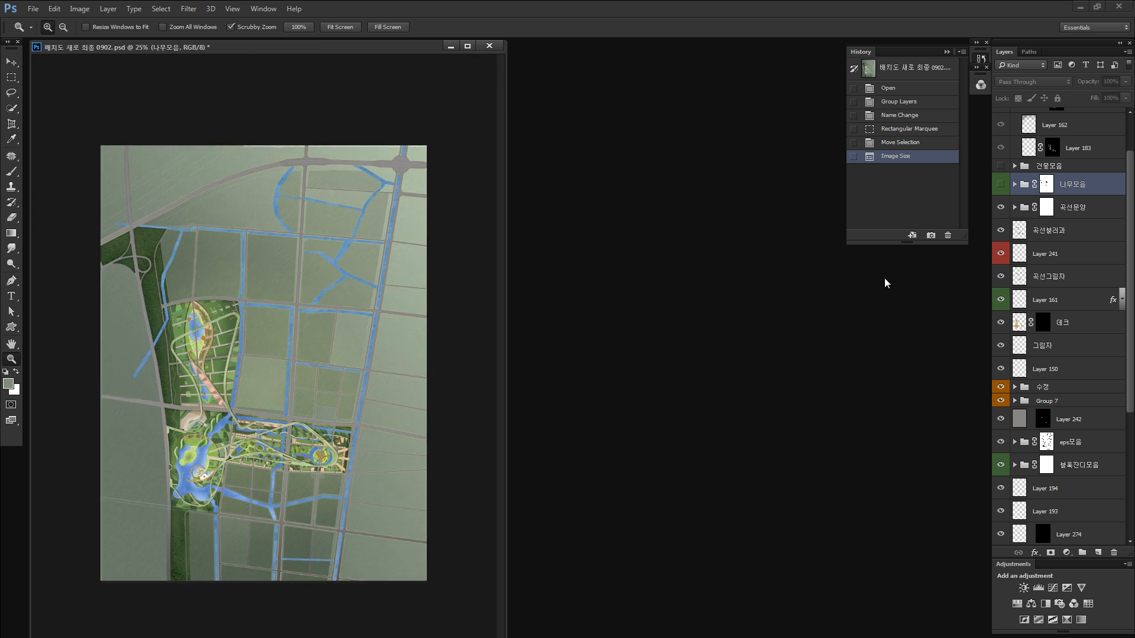
Add a new layer above the 곡선문양 group, fill it with white and hide it.
left_click(1046, 206)
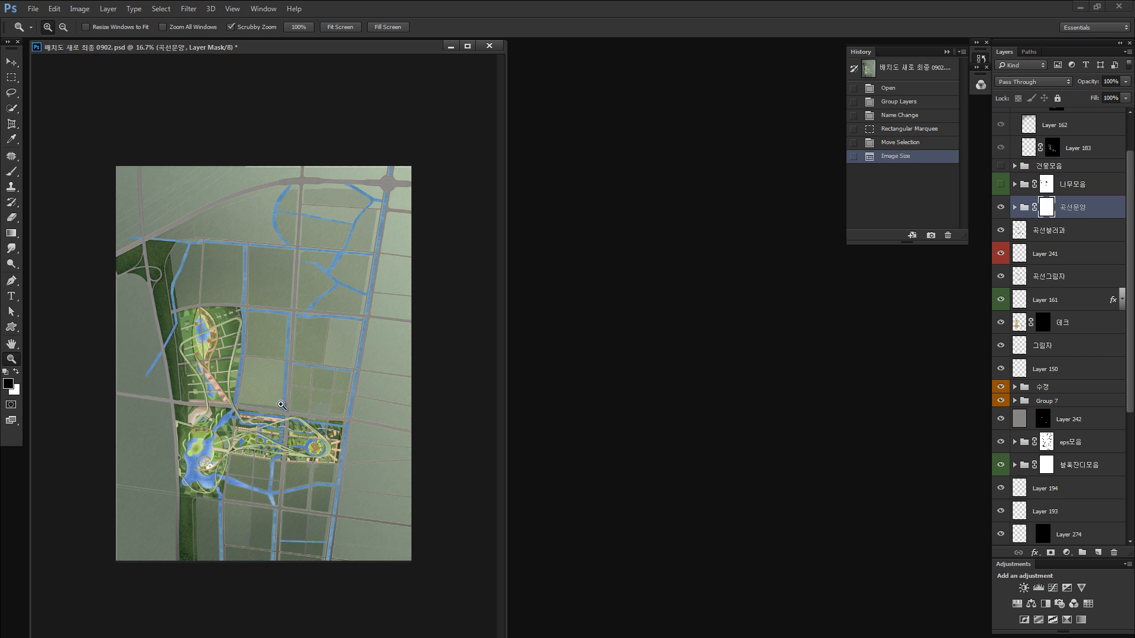
left_click(1098, 552)
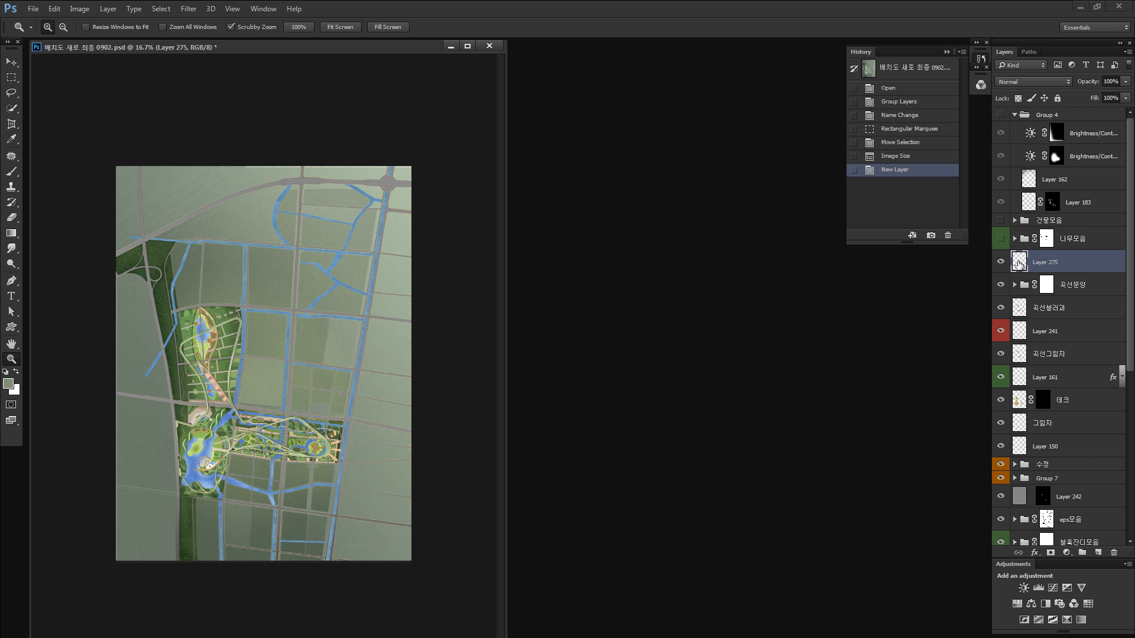
key("ctrl+BackSpace")
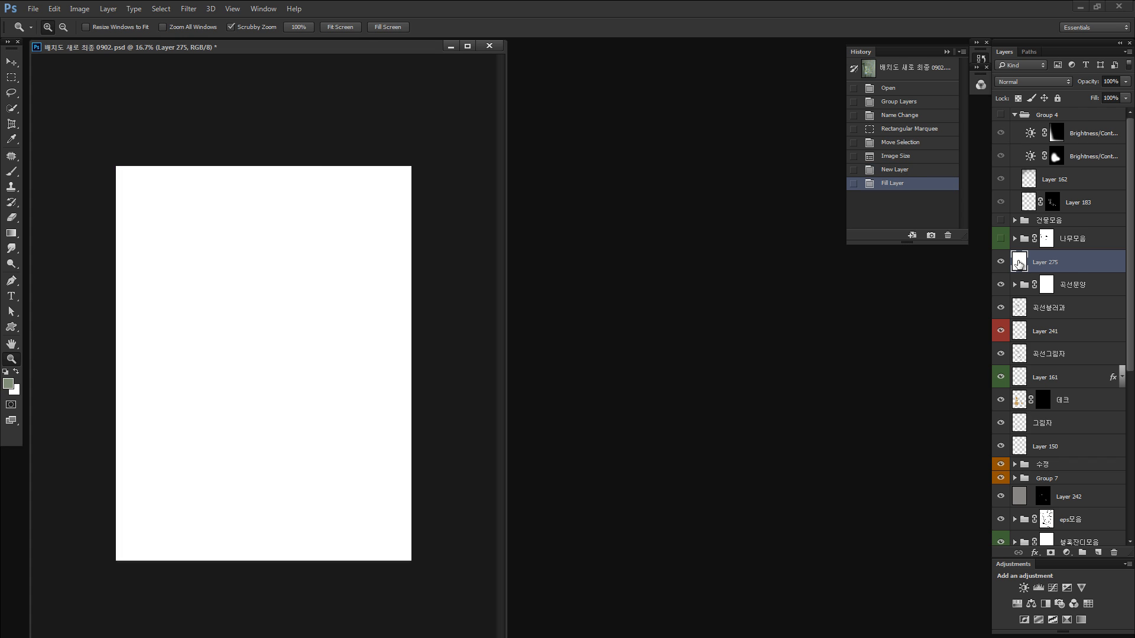
left_click(1000, 261)
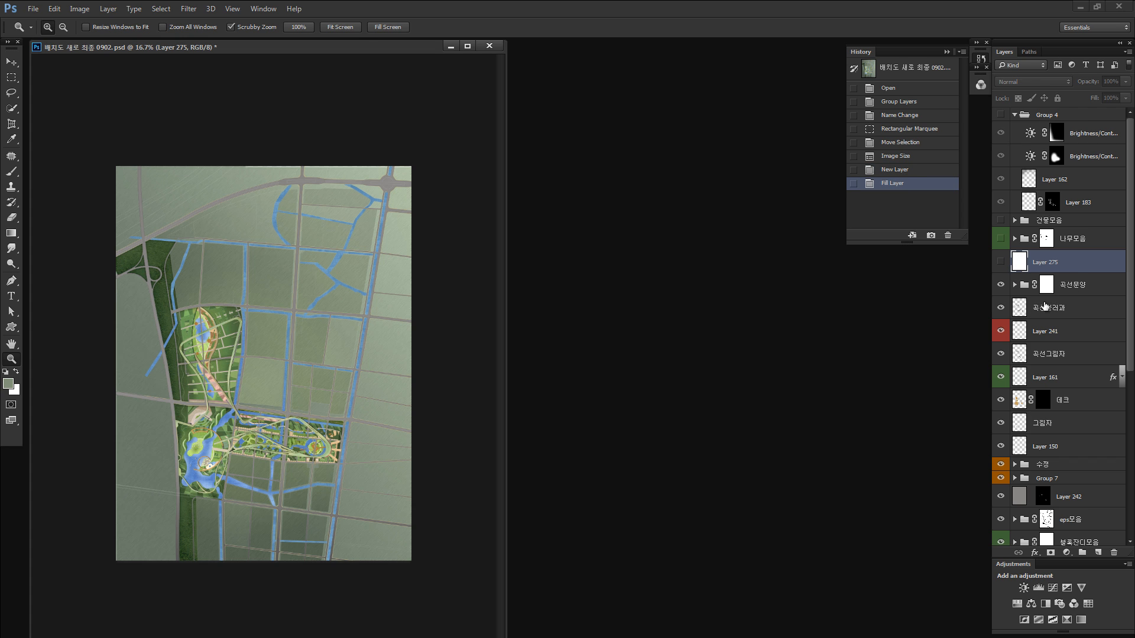
Duplicate the plan as a separate image with merged layers only and place its window beside the original.
left_click(1079, 286)
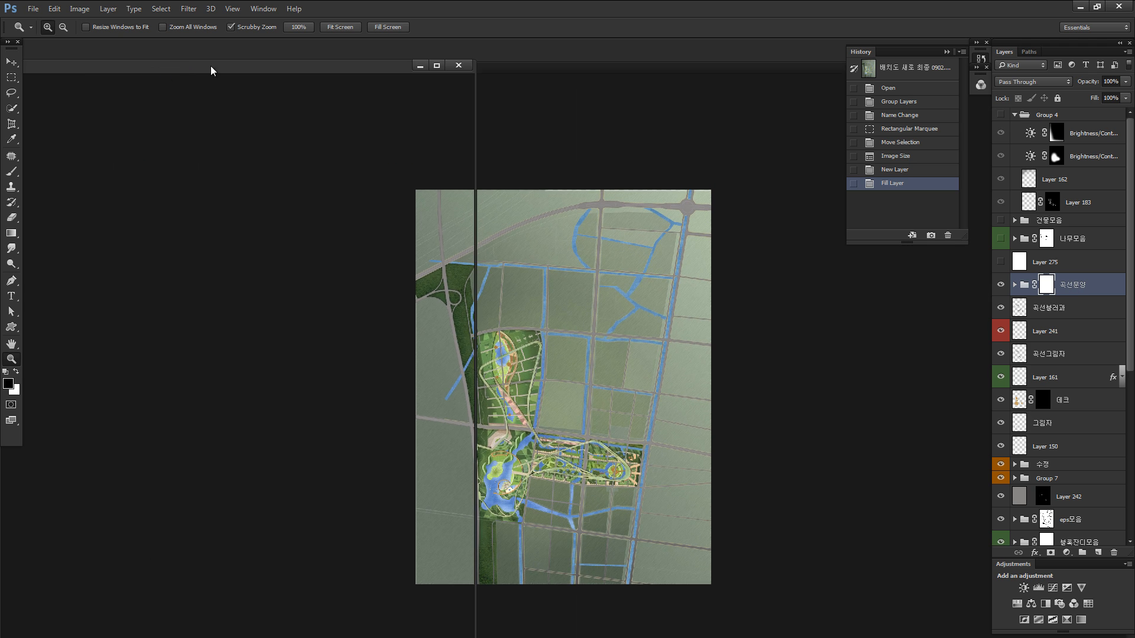
scroll(1030, 349, "down", 3)
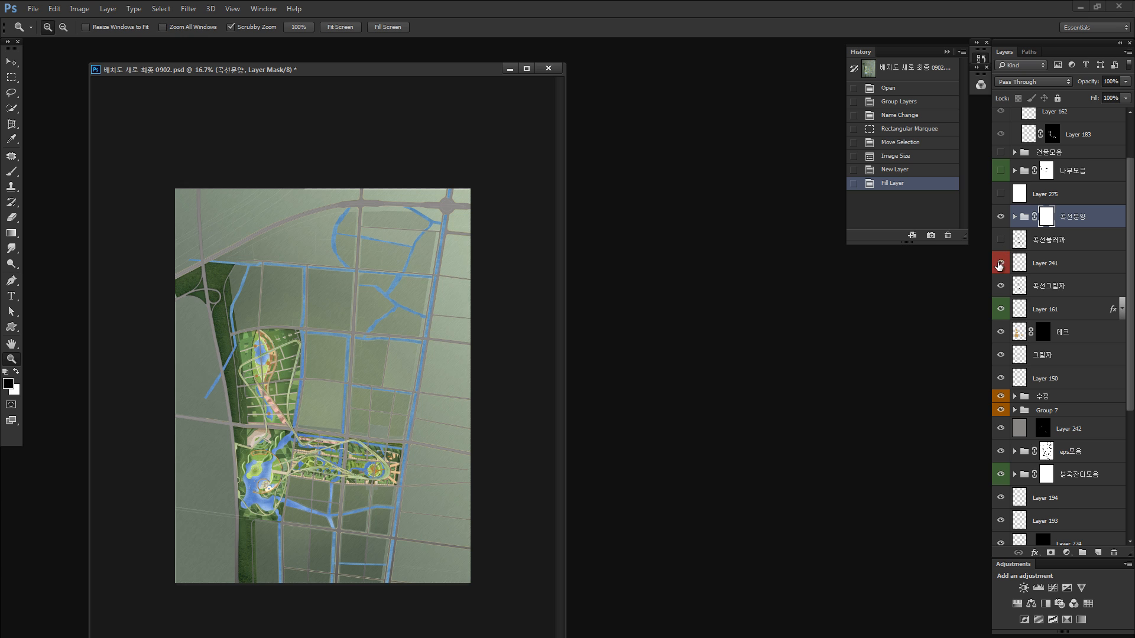
left_click_drag(357, 70, 364, 63)
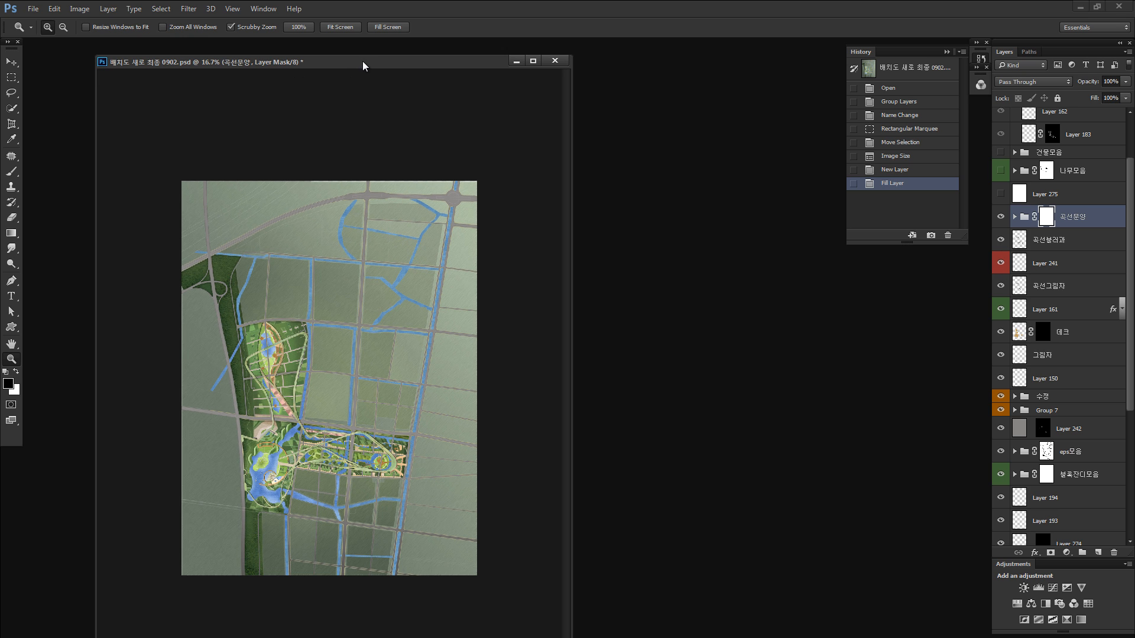
right_click(373, 65)
left_click(416, 74)
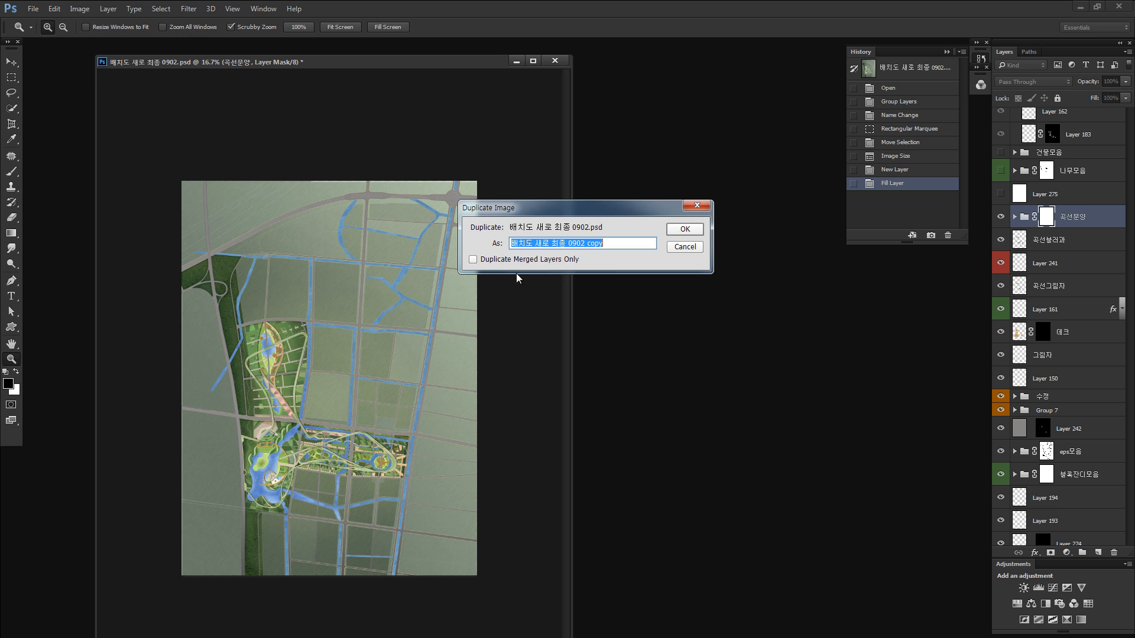
left_click(491, 261)
left_click(684, 229)
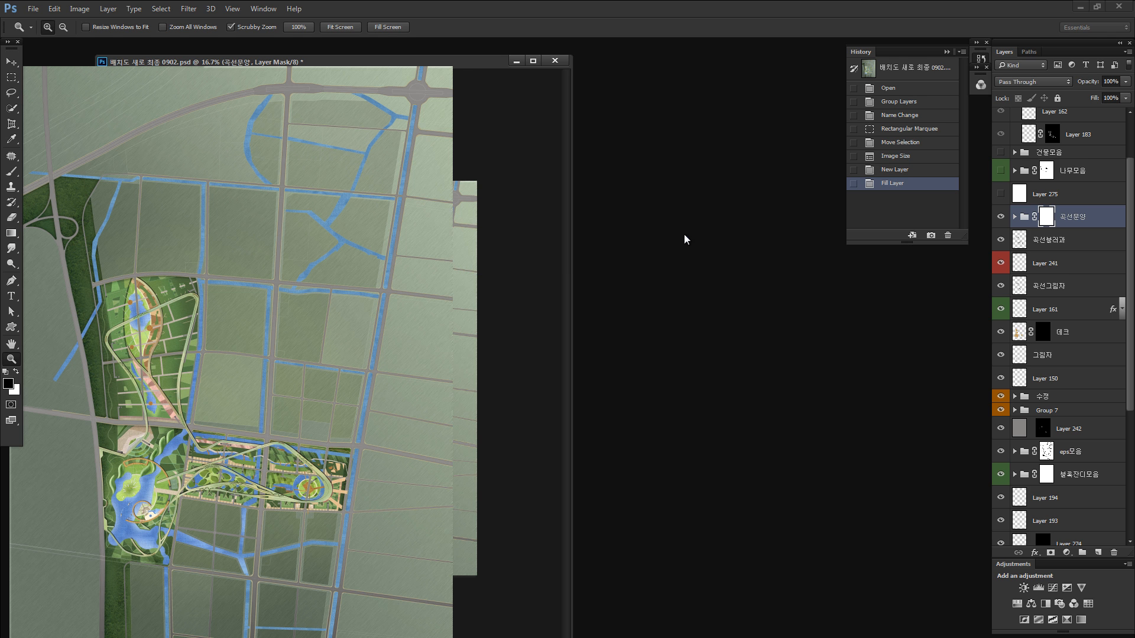
left_click_drag(353, 59, 675, 66)
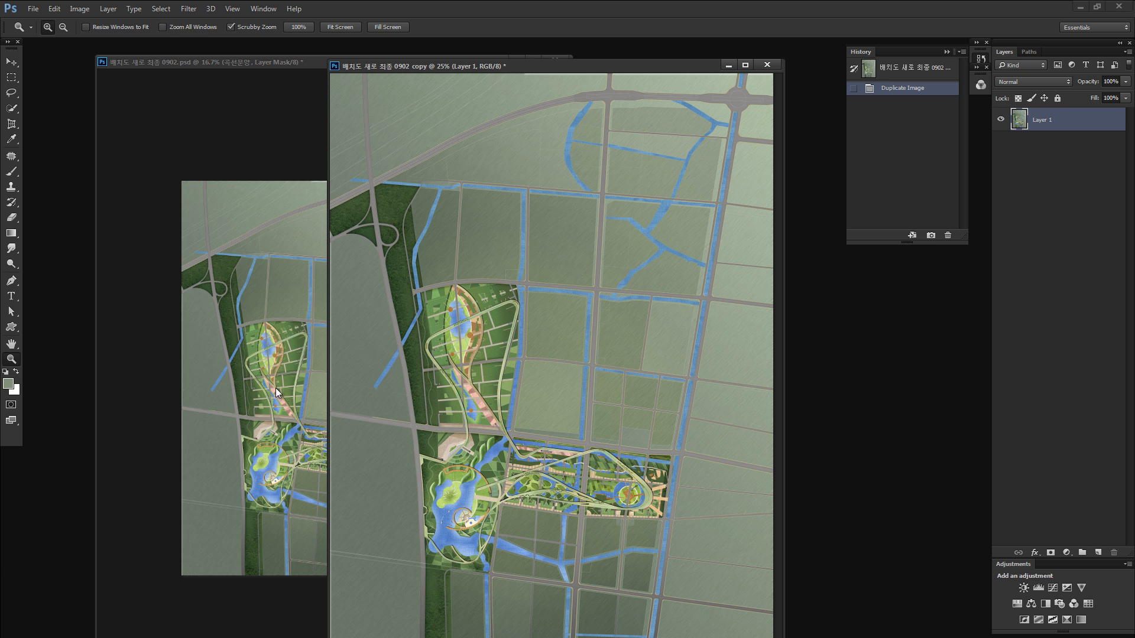
Close the merged duplicate image without saving and reposition the original plan's window.
left_click(766, 65)
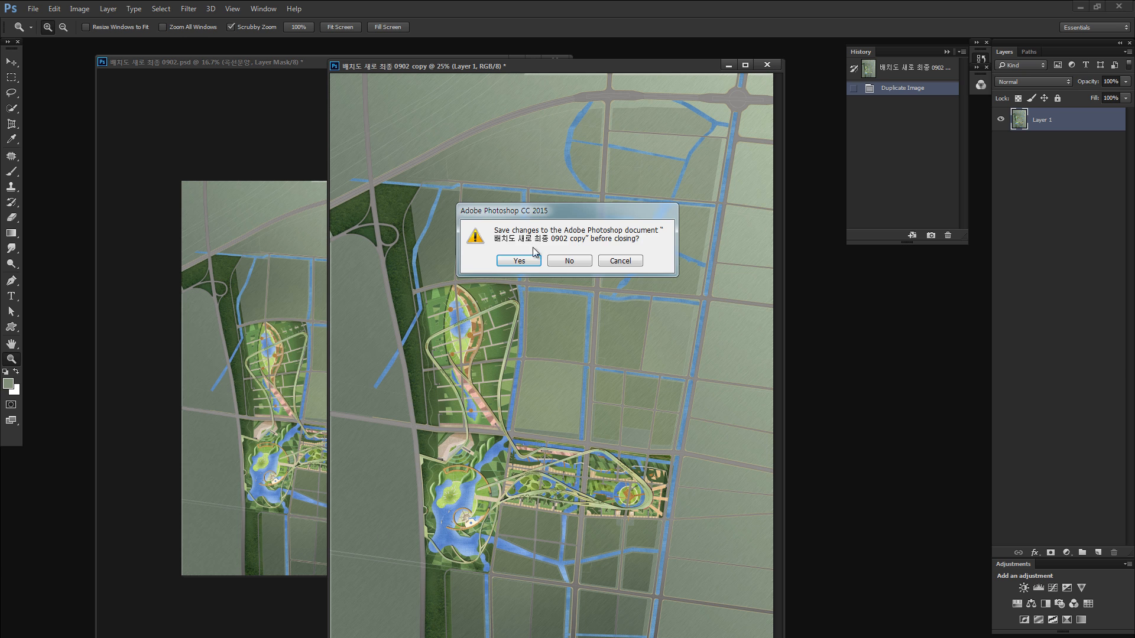
left_click(571, 260)
left_click_drag(275, 64, 360, 58)
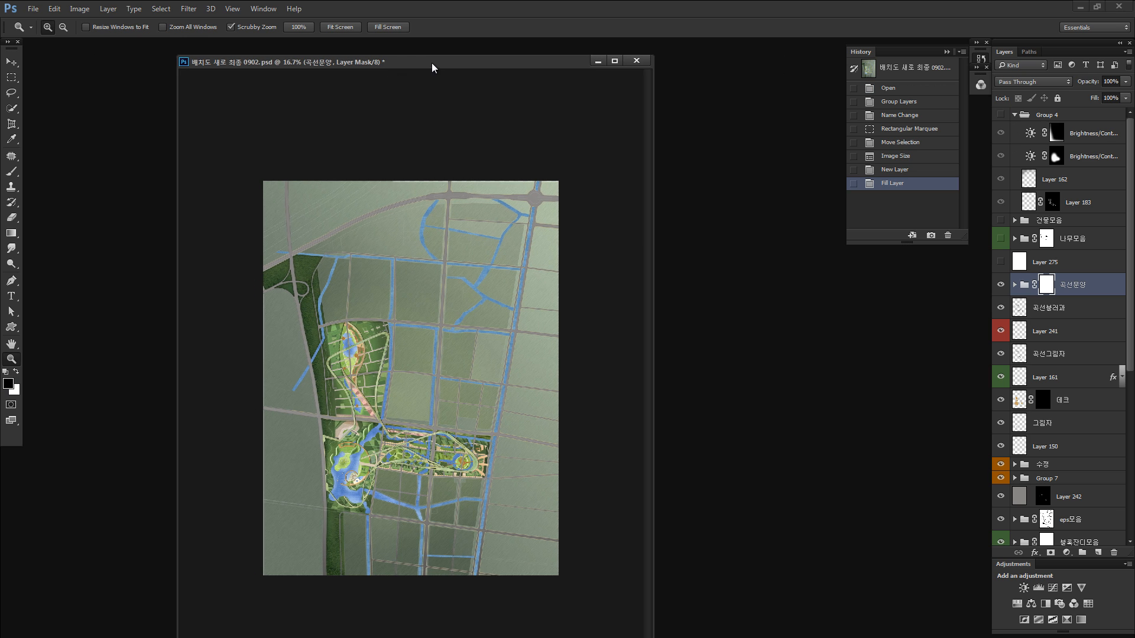
Try stamping all visible layers into one new layer above the 곡선문양 group, and undo the stamp.
left_click(433, 108)
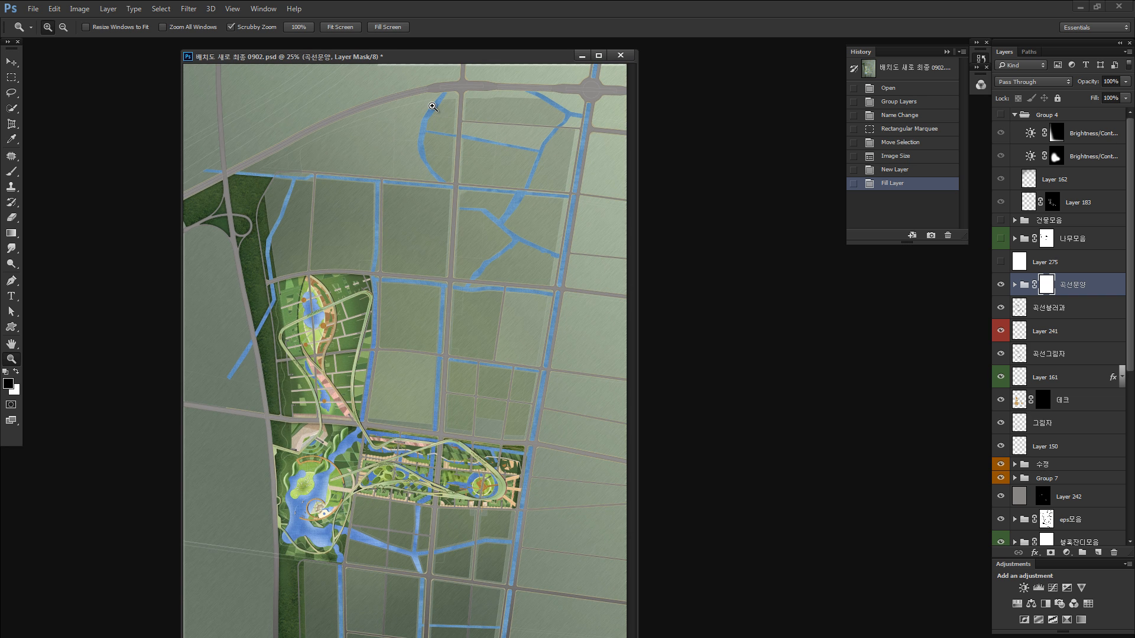
key("alt")
key("ctrl+shift+alt+e")
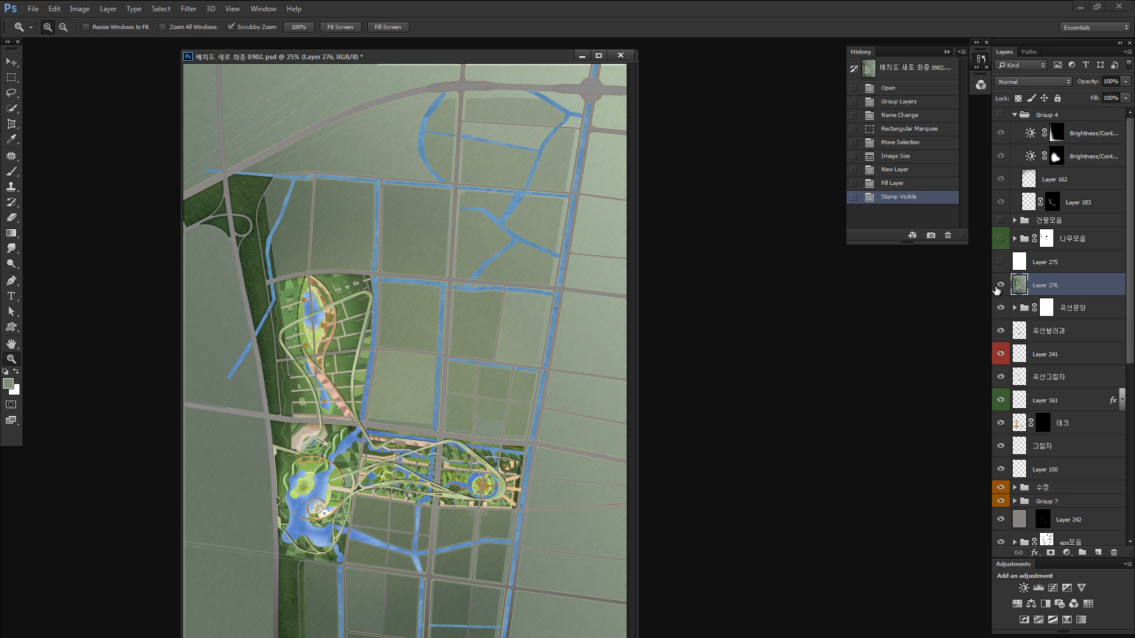
key("ctrl+z")
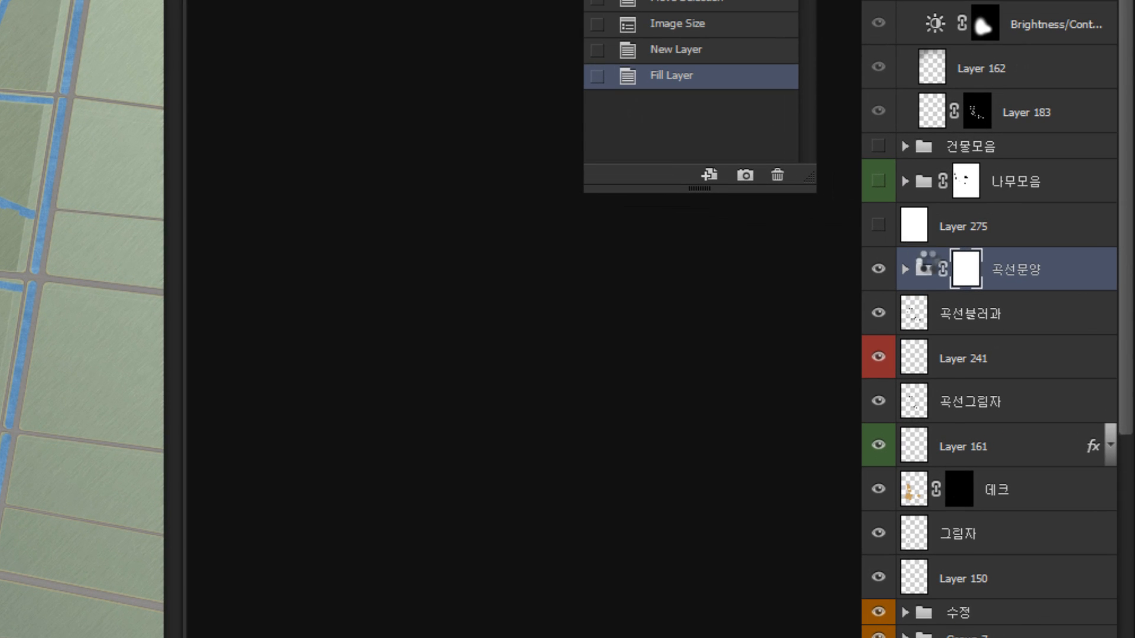
Stamp all visible layers into a merged layer above the 곡선문양 group and view it alone before showing the others again.
key("ctrl+alt+shift+e")
left_click(881, 270, "alt")
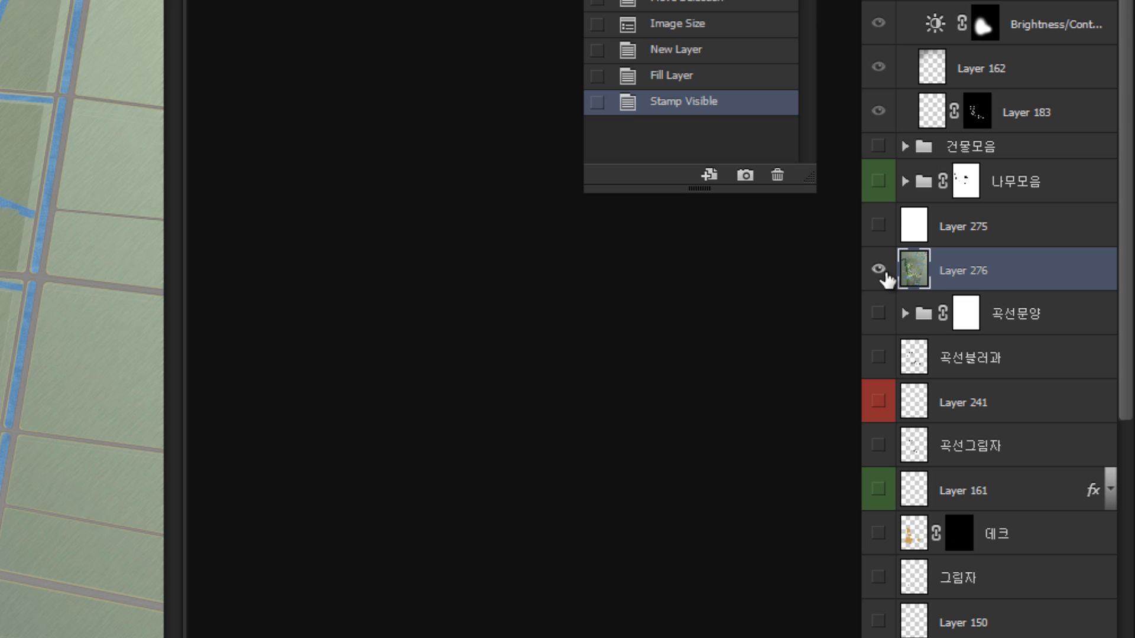
left_click(880, 272, "alt")
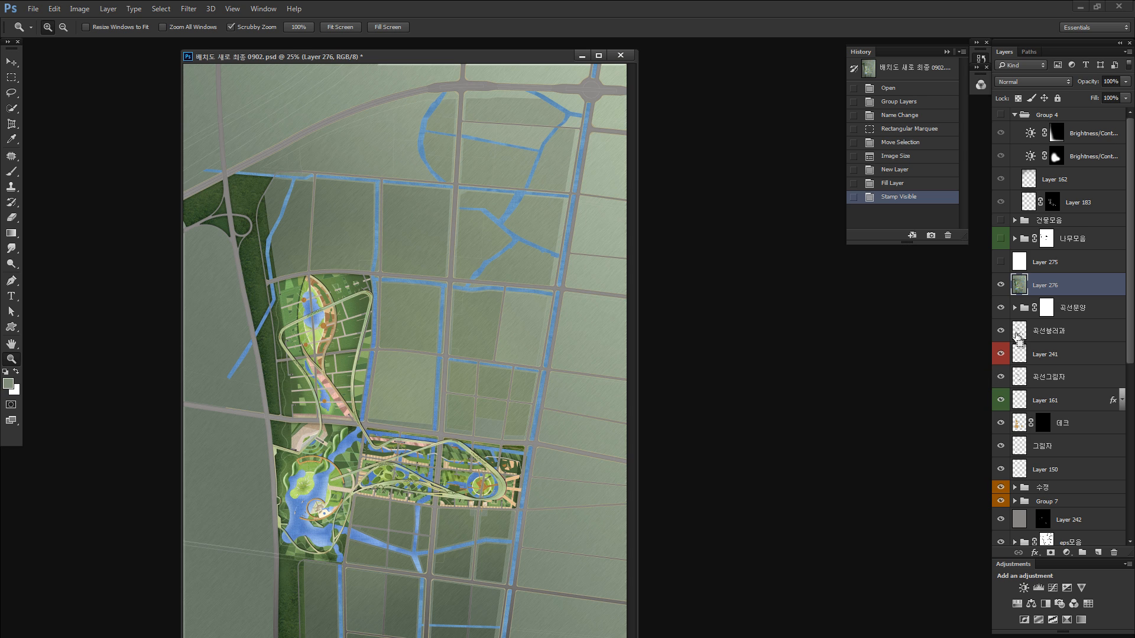
Duplicate the stamped layer and turn the copy grayscale with Hue/Saturation at Saturation -100.
key("ctrl+j")
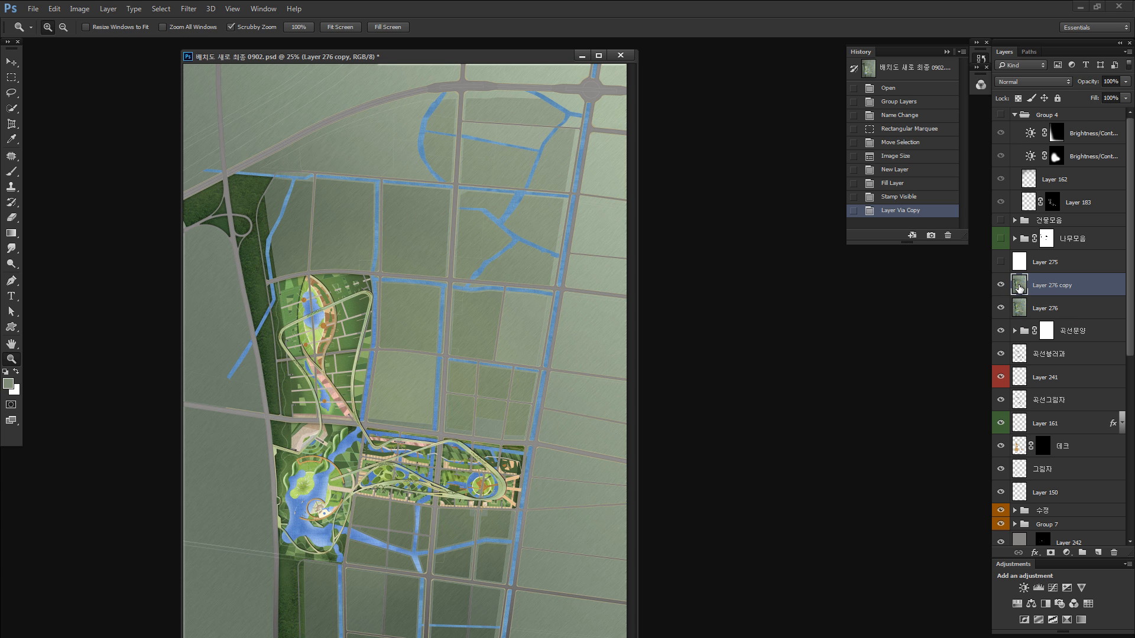
key("ctrl+u")
left_click_drag(837, 283, 774, 291)
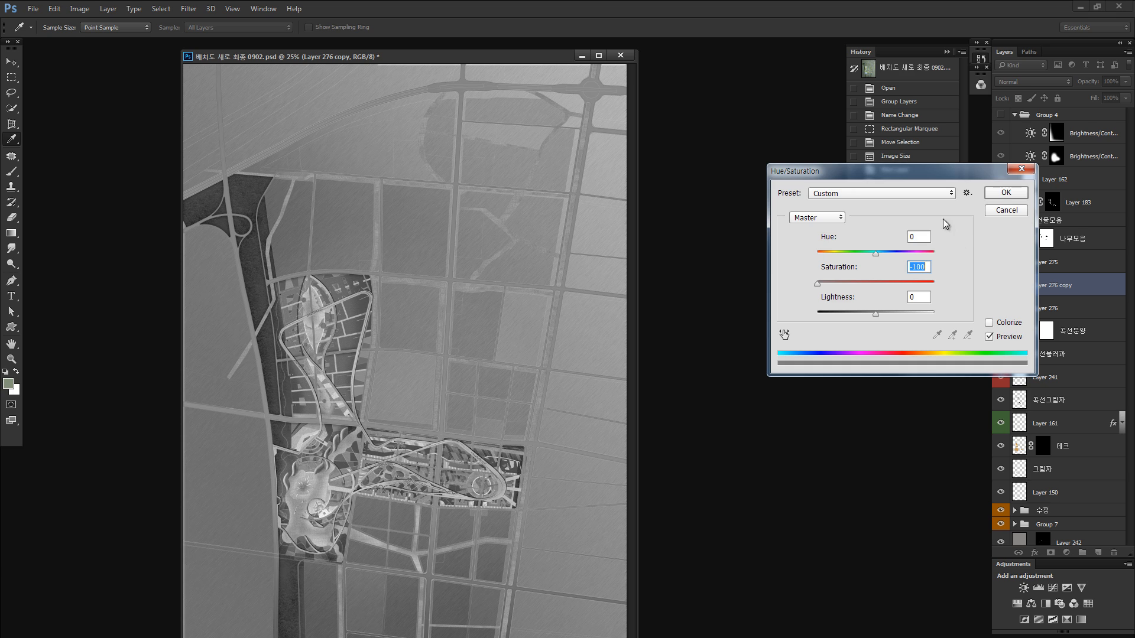
key("Return")
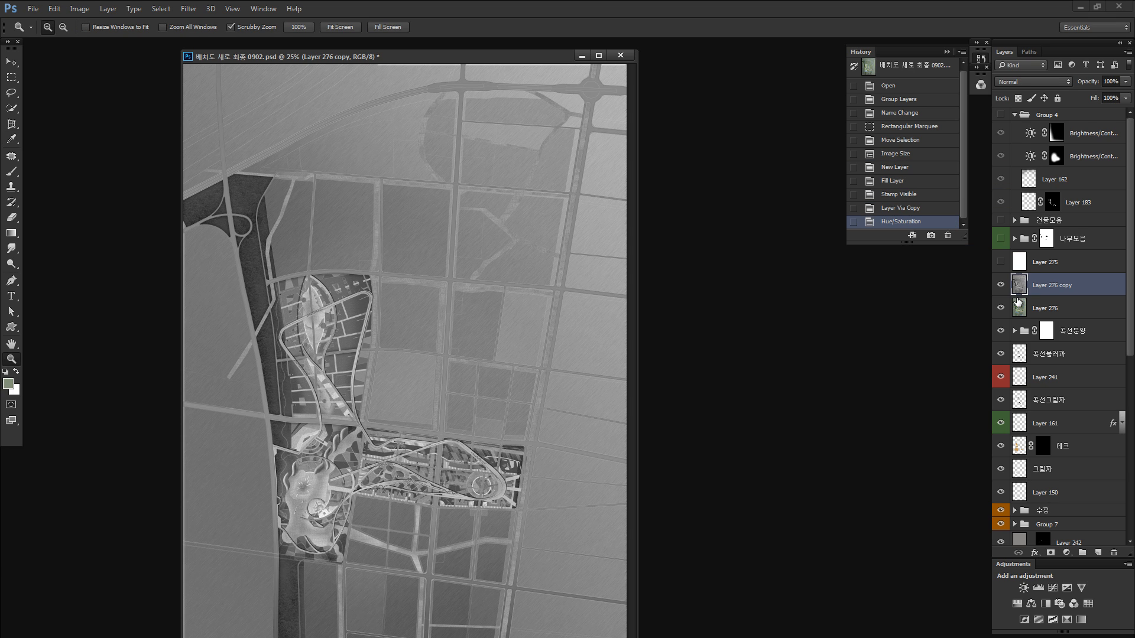
Duplicate the grayscale layer, set the new copy's blending mode to Color Dodge and invert its colors.
key("ctrl+j")
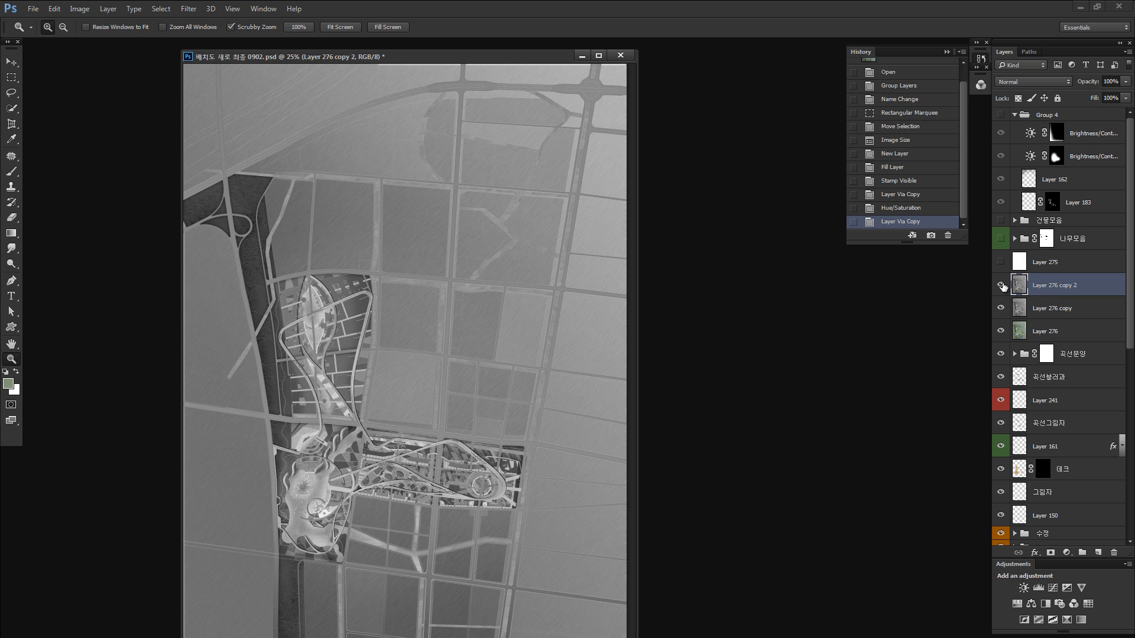
left_click(1018, 80)
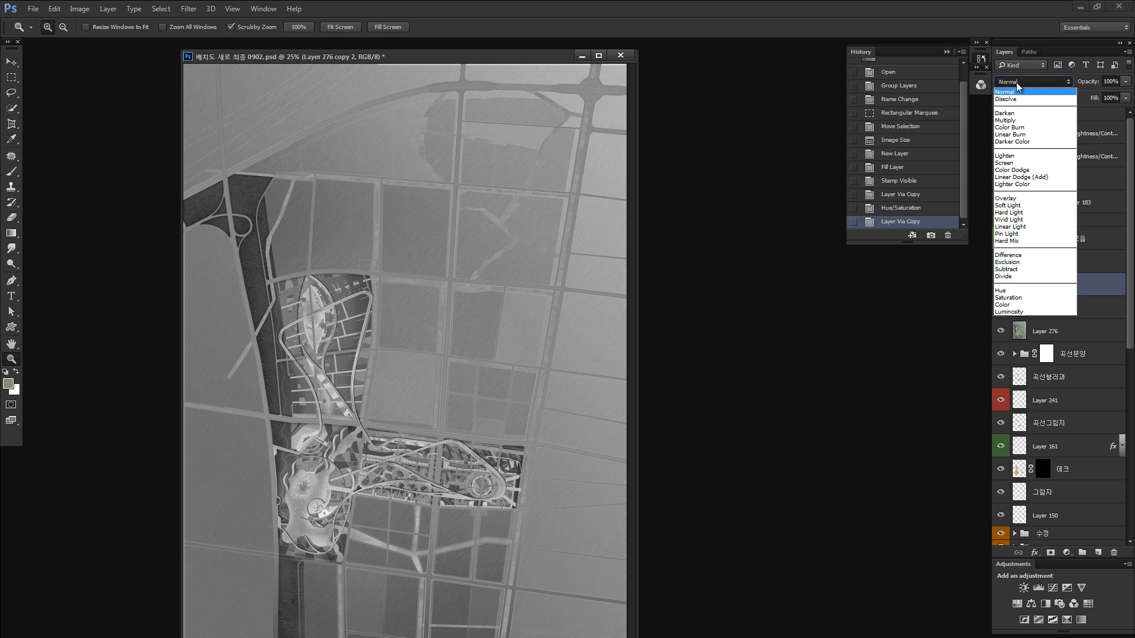
left_click(1032, 170)
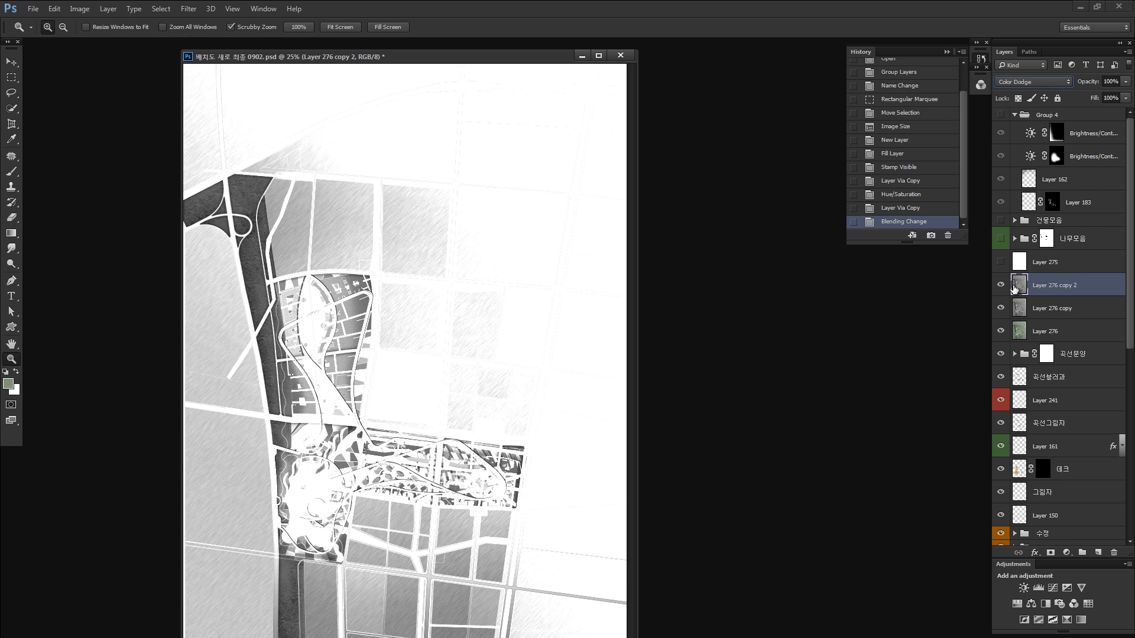
key("ctrl+i")
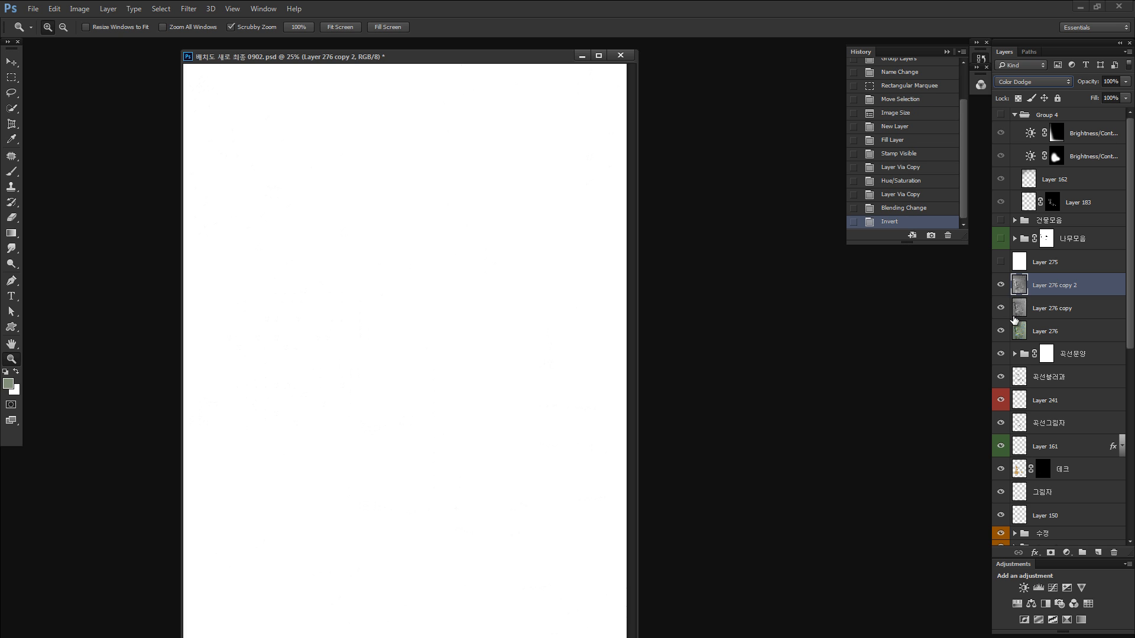
View the inverted Color Dodge copy alone and close up, checking its visibility, and show the other previously visible layers again.
left_click(1000, 286, "alt")
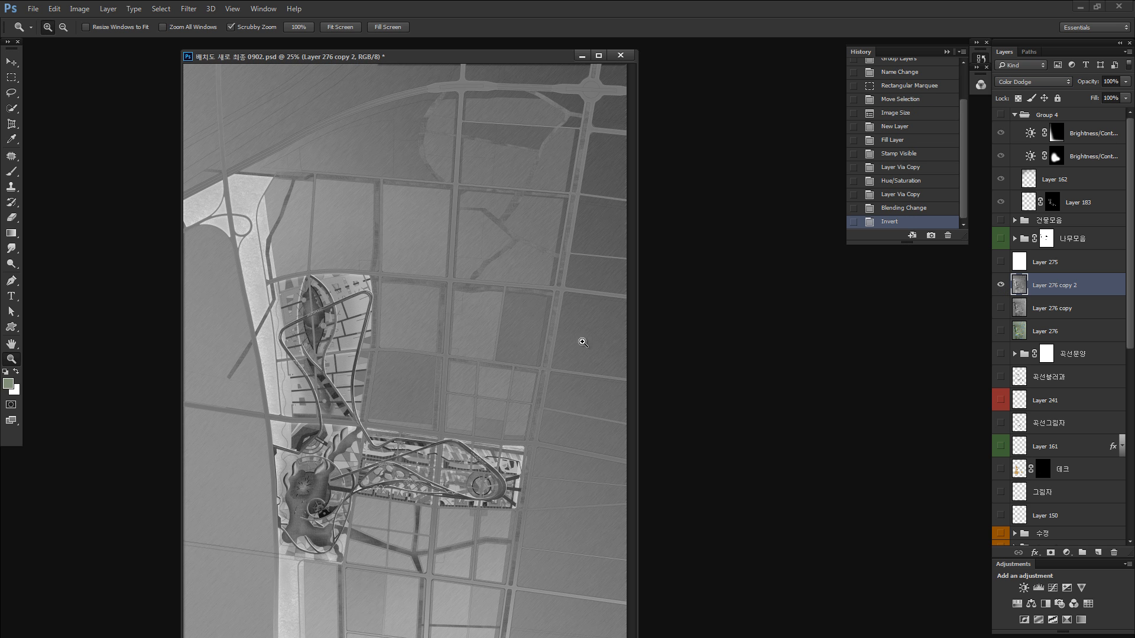
left_click_drag(265, 299, 355, 295)
left_click_drag(236, 261, 323, 306)
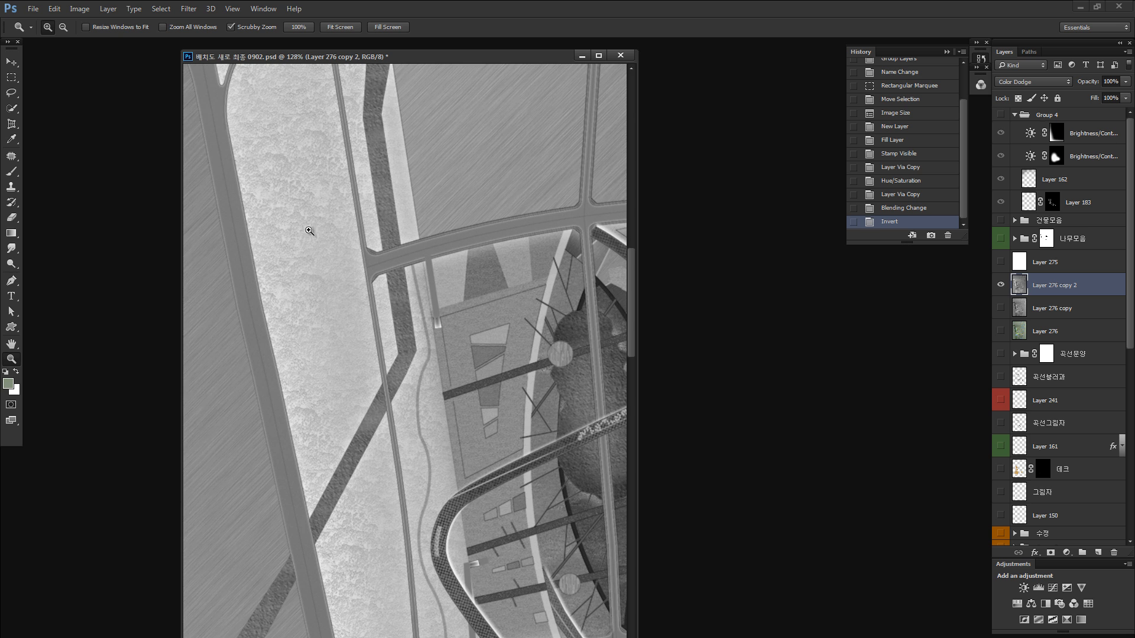
left_click(1001, 285)
left_click(1000, 308)
left_click(1000, 308)
left_click(1000, 285)
right_click(1000, 285)
left_click(1012, 304)
right_click(1001, 286)
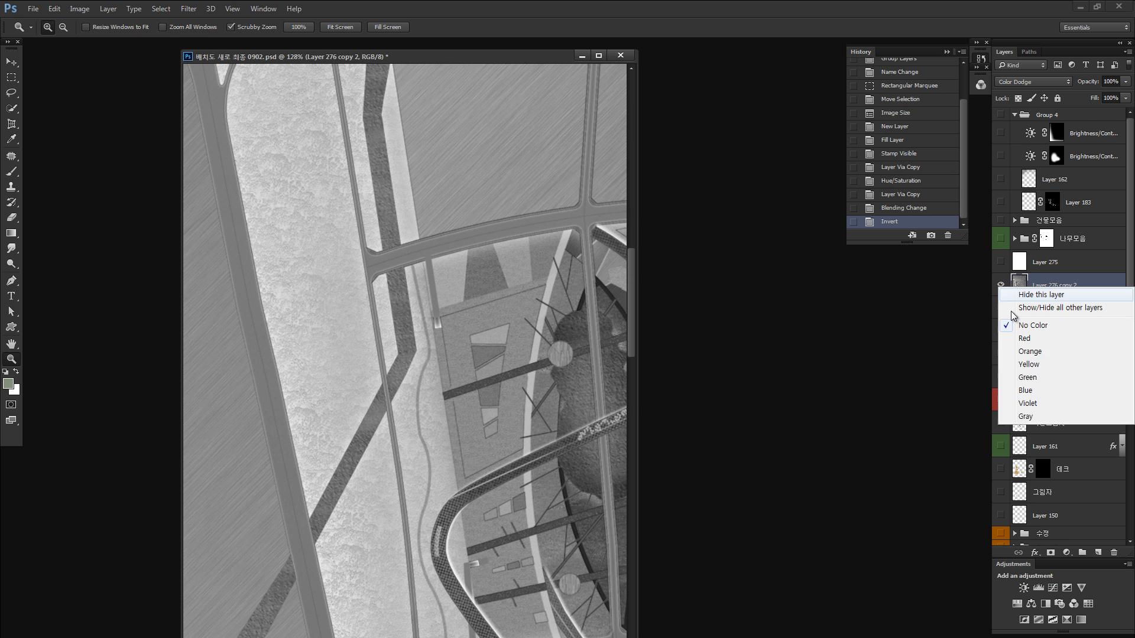
left_click(1012, 303)
left_click_drag(1001, 264, 1000, 114)
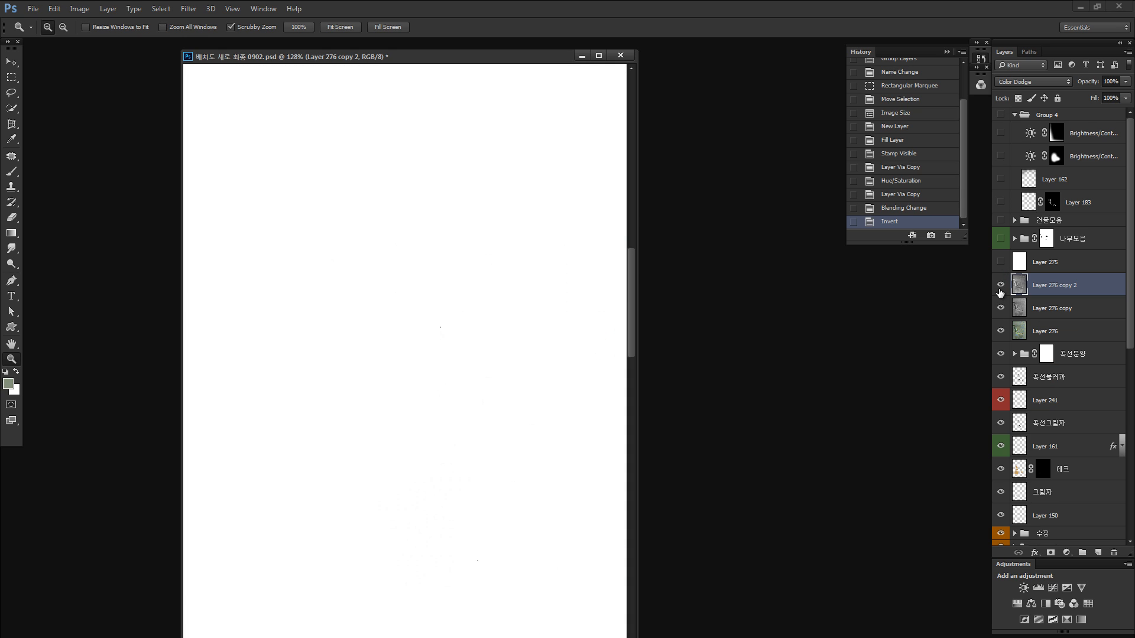
Apply the Minimum filter to the inverted Color Dodge copy with a radius of 1 pixel and Squareness preserved.
key("ctrl+0")
key("ctrl+minus")
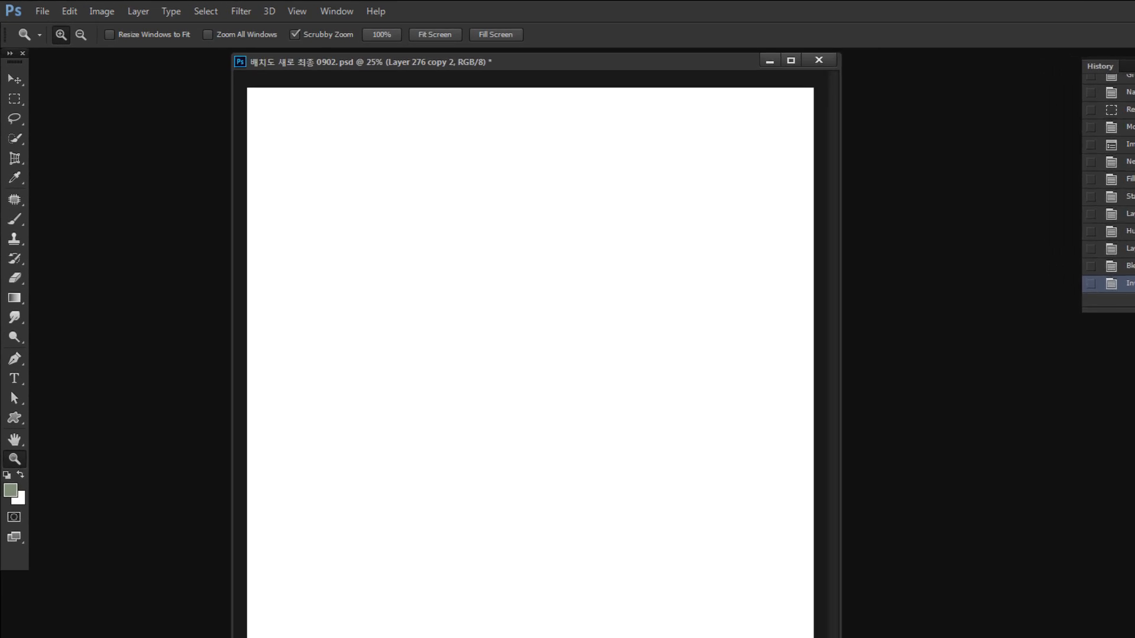
left_click(241, 12)
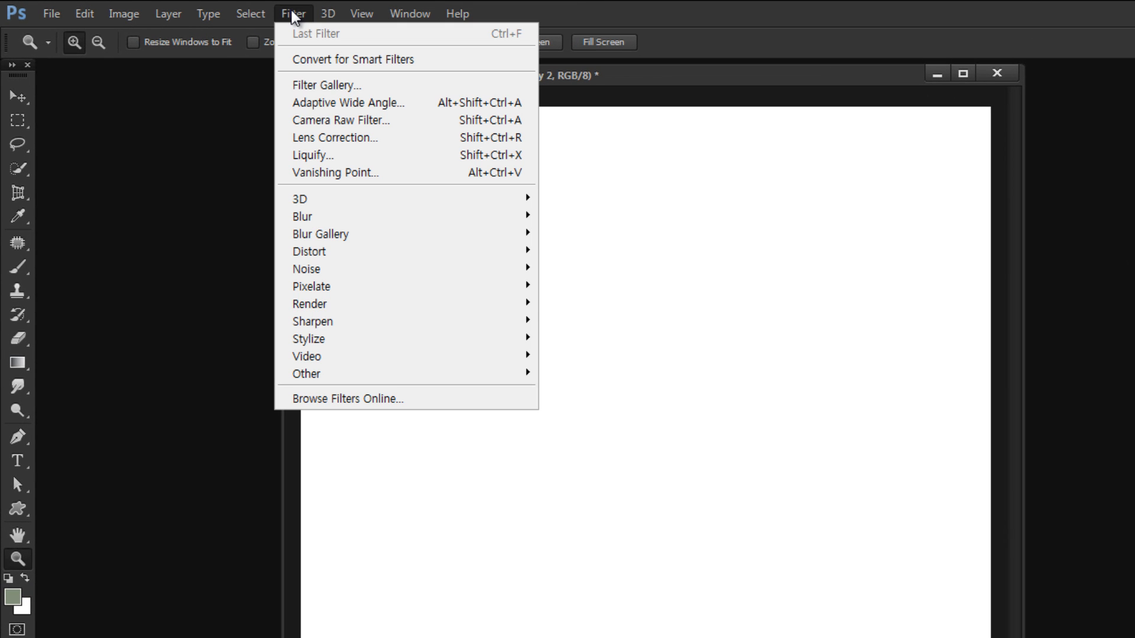
mouse_move(330, 374)
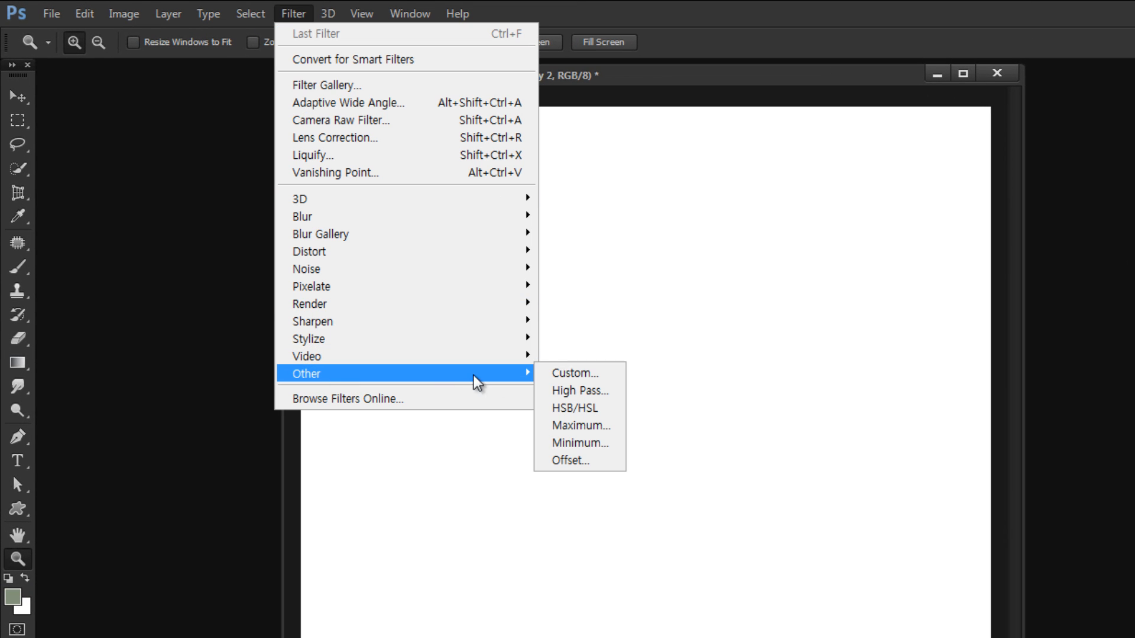
left_click(575, 445)
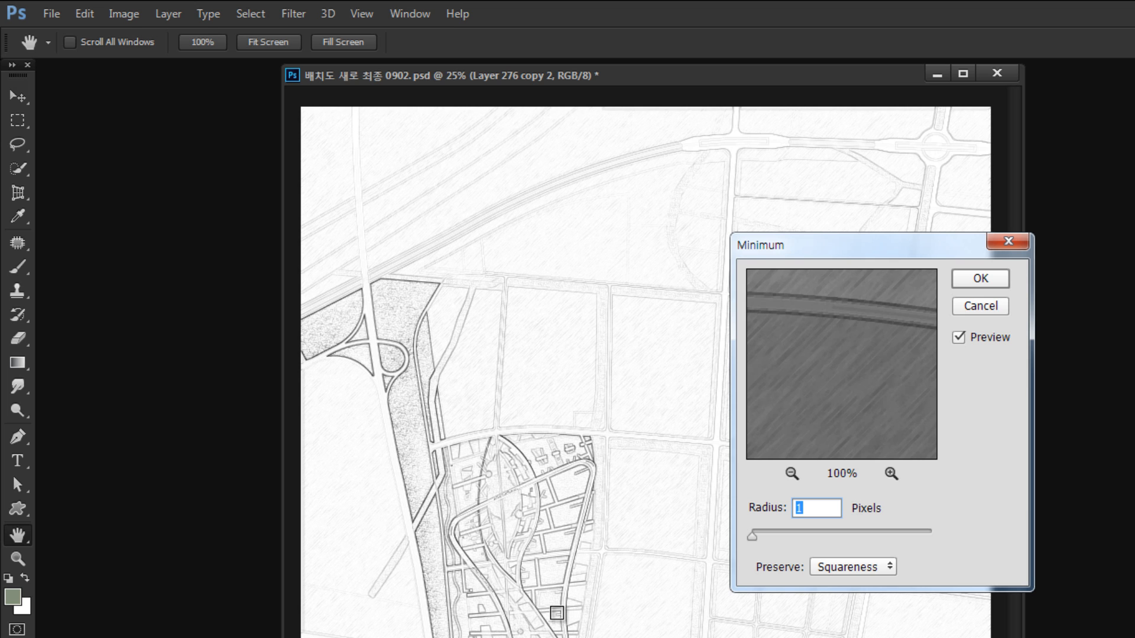
left_click(559, 614)
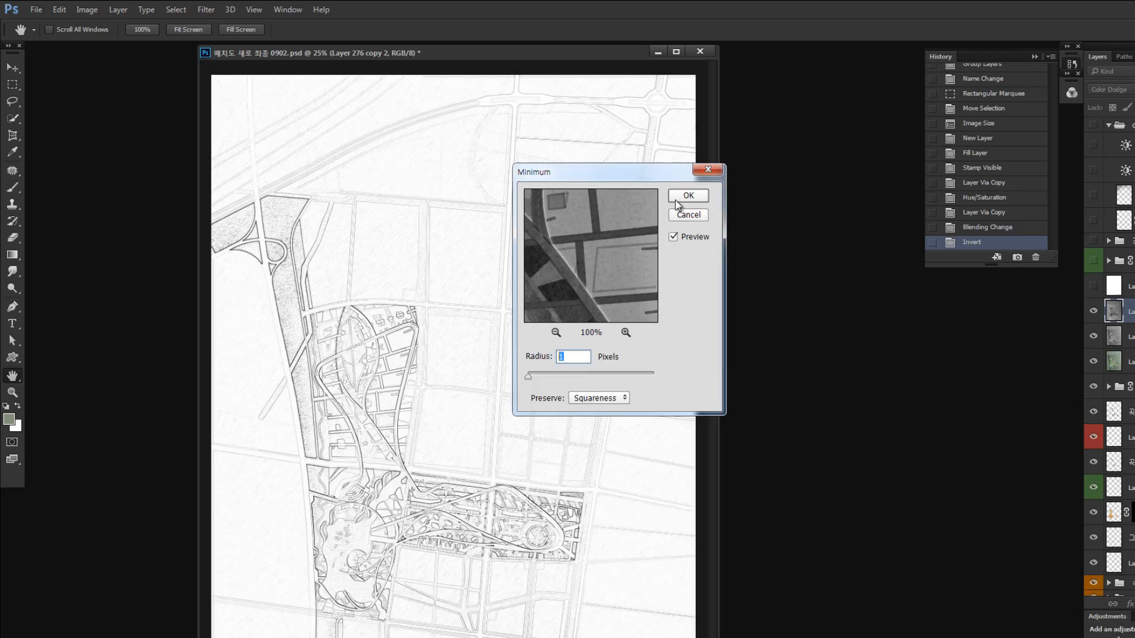
left_click(980, 278)
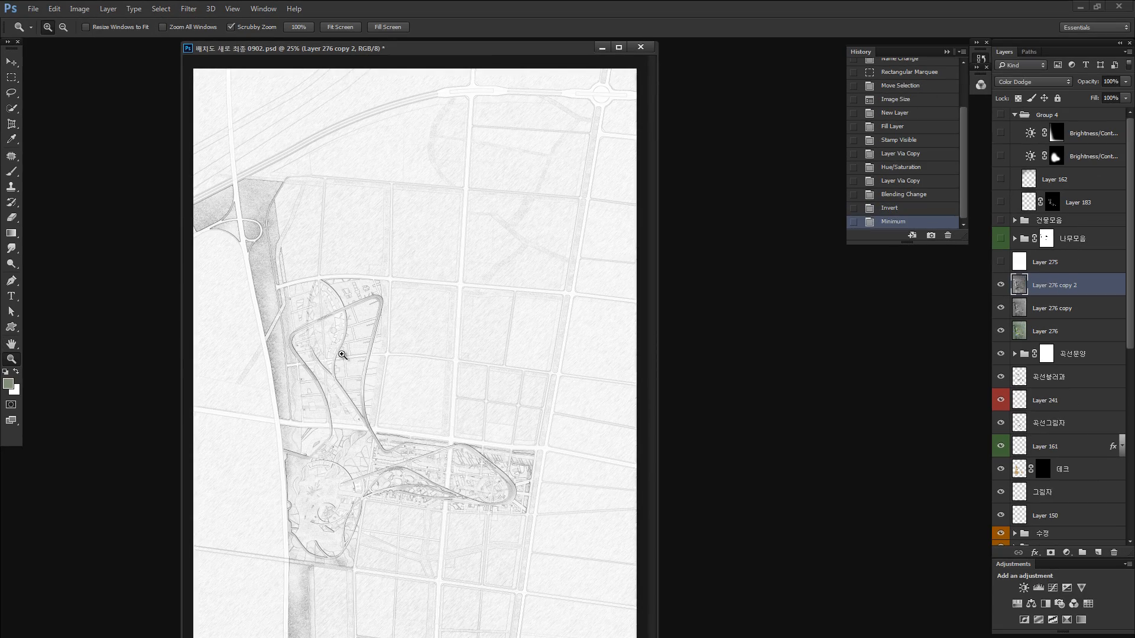
mouse_move(261, 292)
left_mouse_down()
mouse_move(322, 277)
mouse_move(393, 280)
mouse_move(318, 284)
left_mouse_up()
left_click_drag(405, 385, 330, 313)
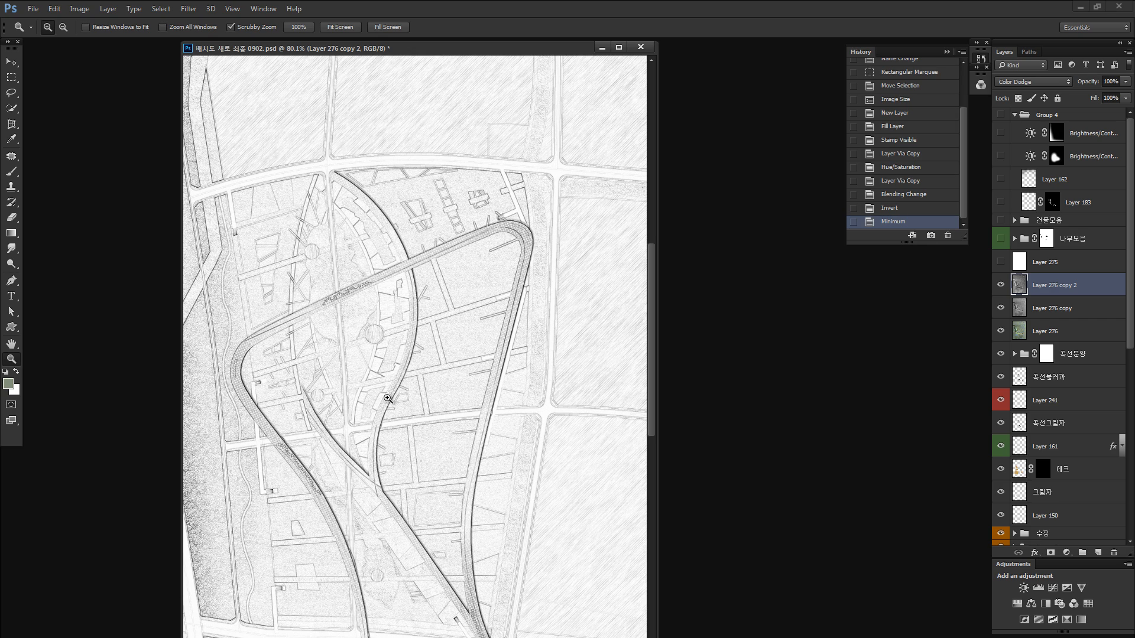
scroll(387, 399, "down", 3)
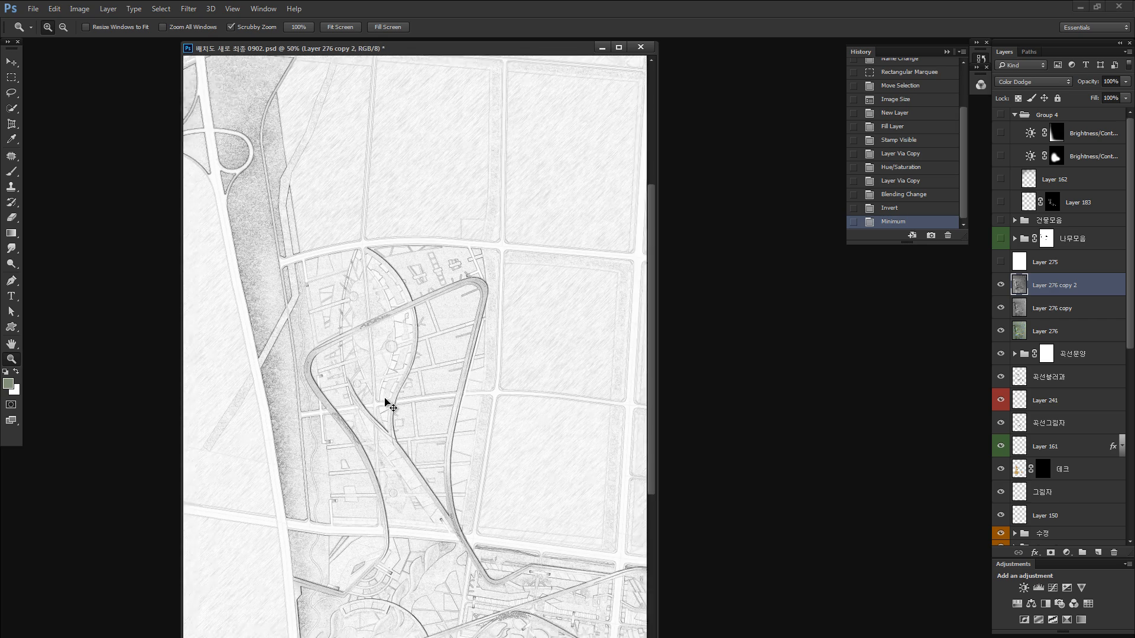
scroll(388, 403, "down", 1)
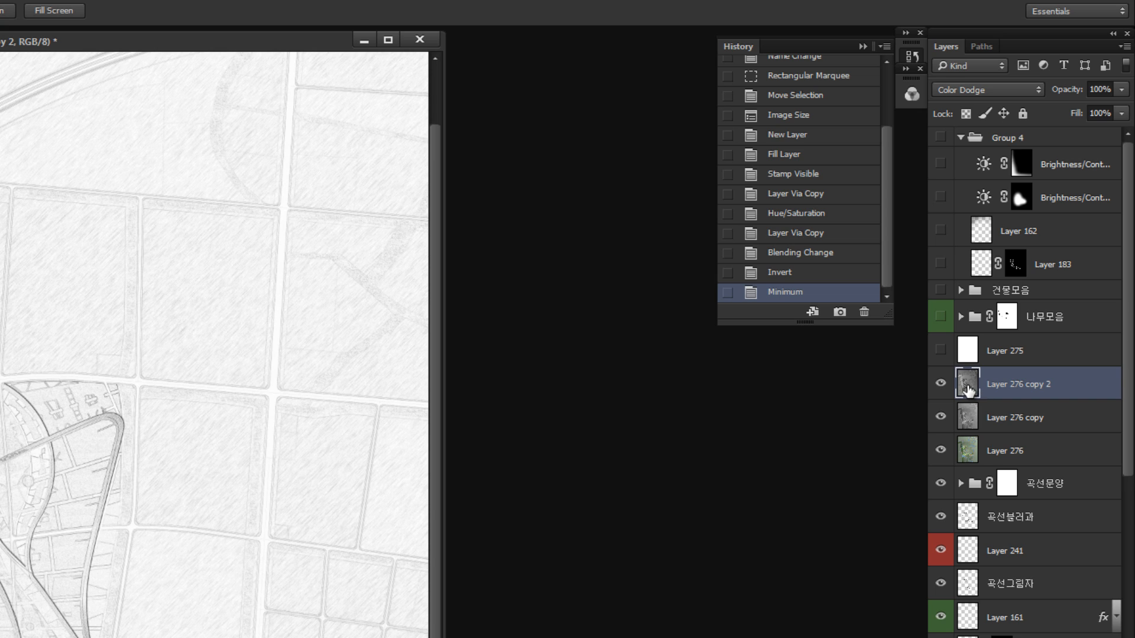
double_click(967, 386)
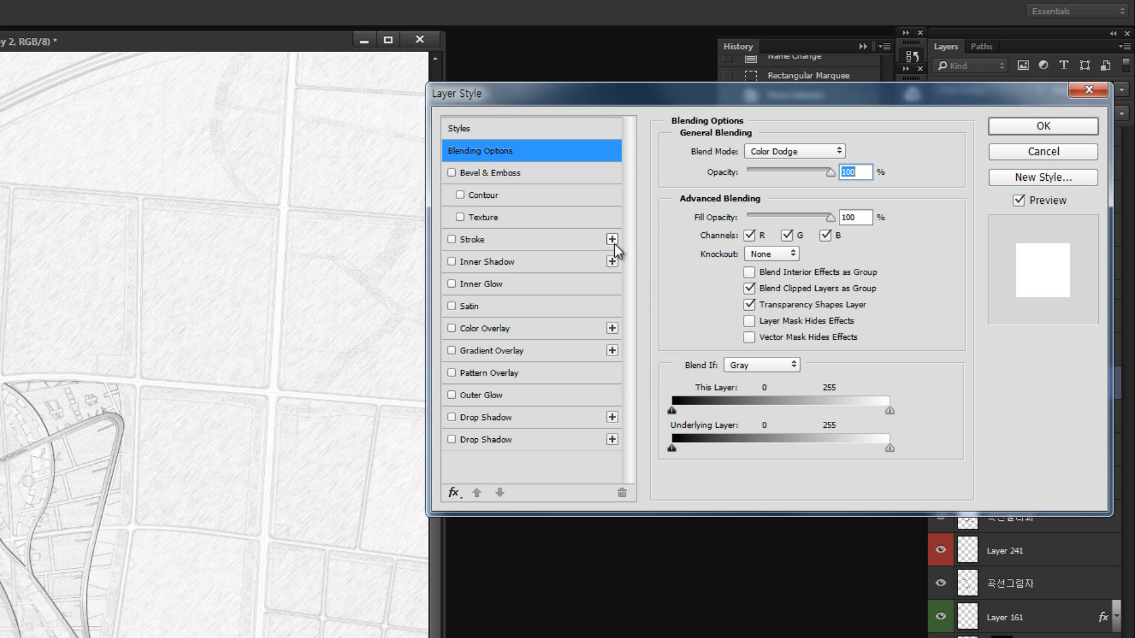
left_click(1089, 89)
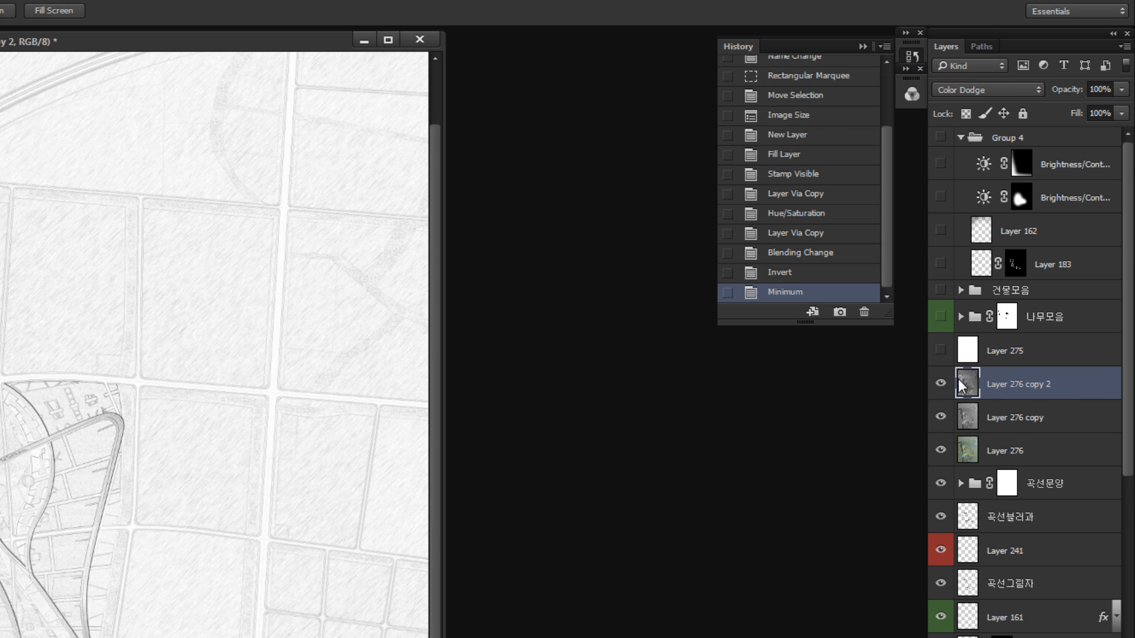
double_click(1015, 385)
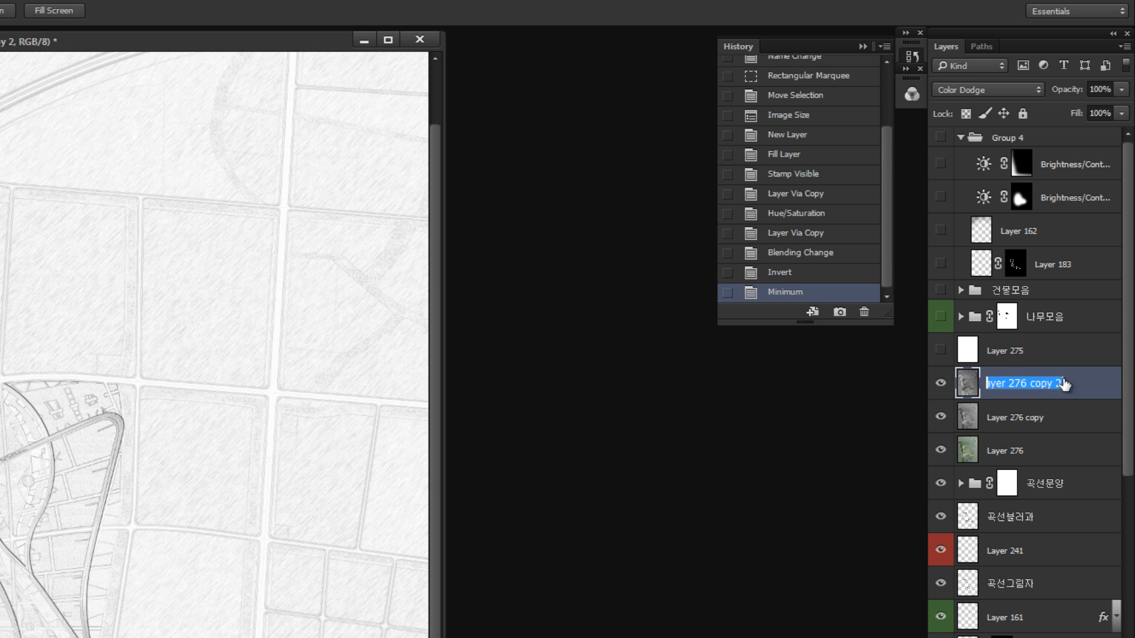
left_click(1089, 388)
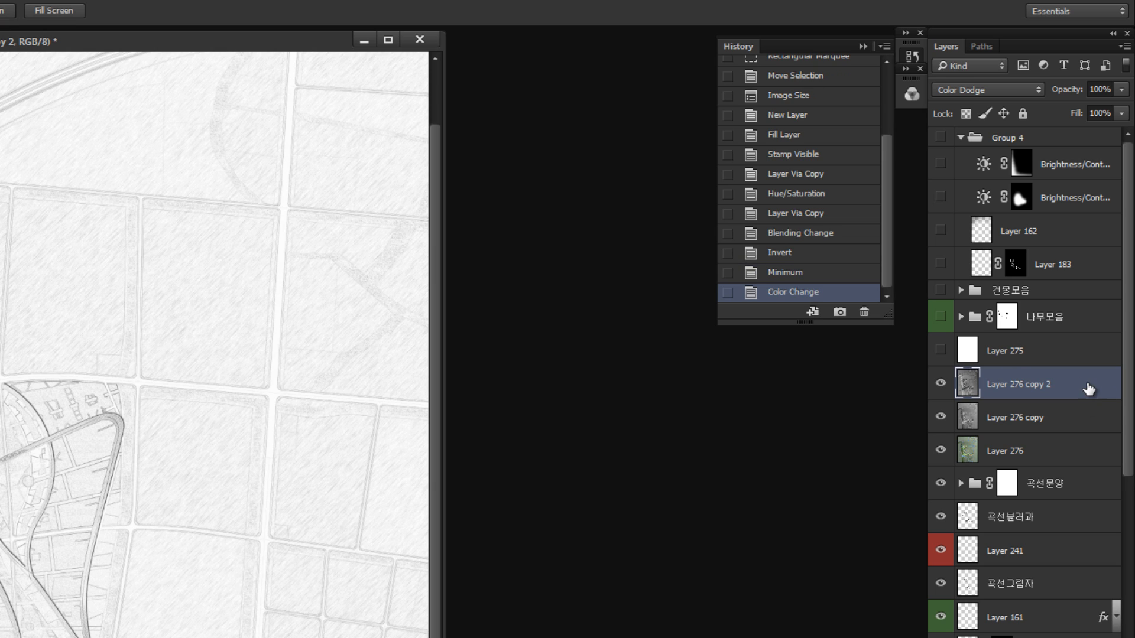
double_click(1088, 386)
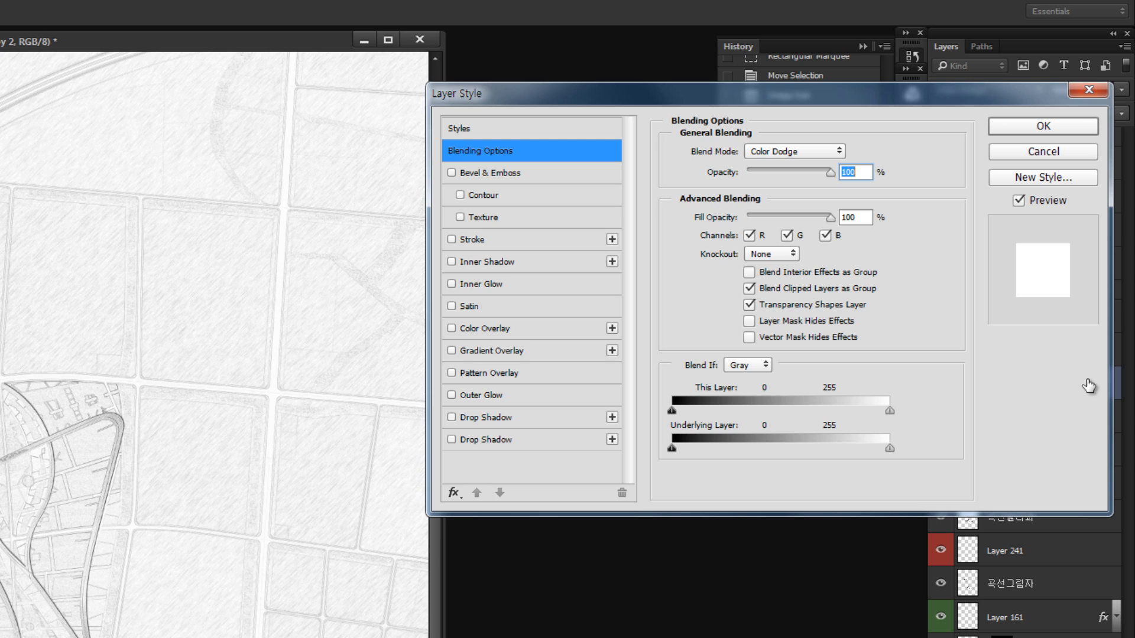
left_click(1058, 155)
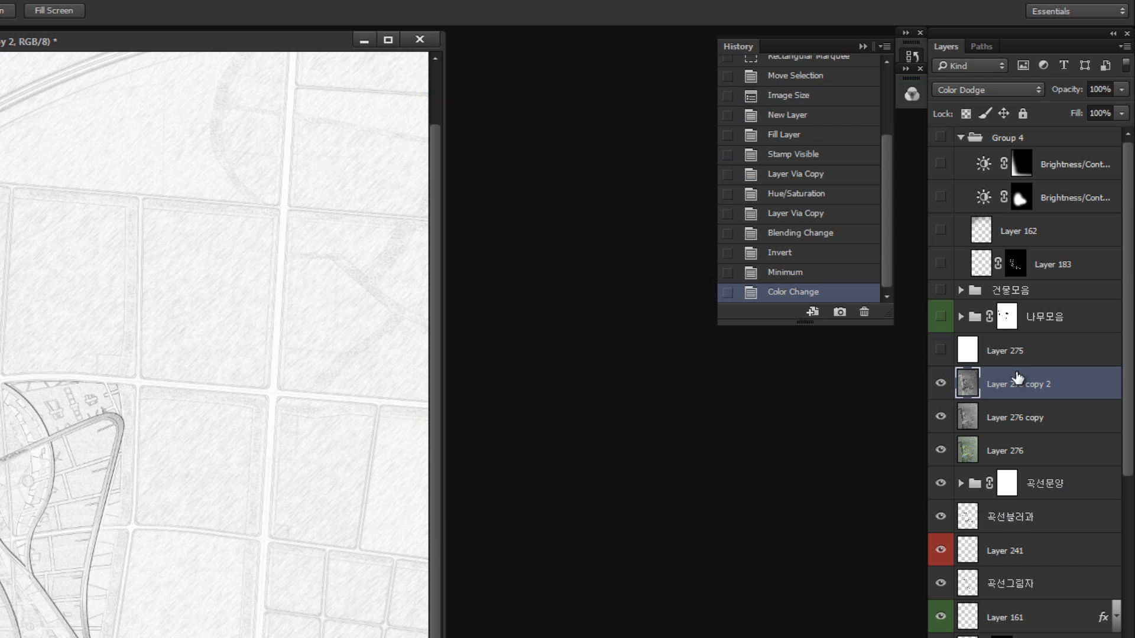
Split the black This Layer slider under Blend If on Layer 276 copy 2, keep one half at 0 and move the other into the dark grays.
double_click(966, 390)
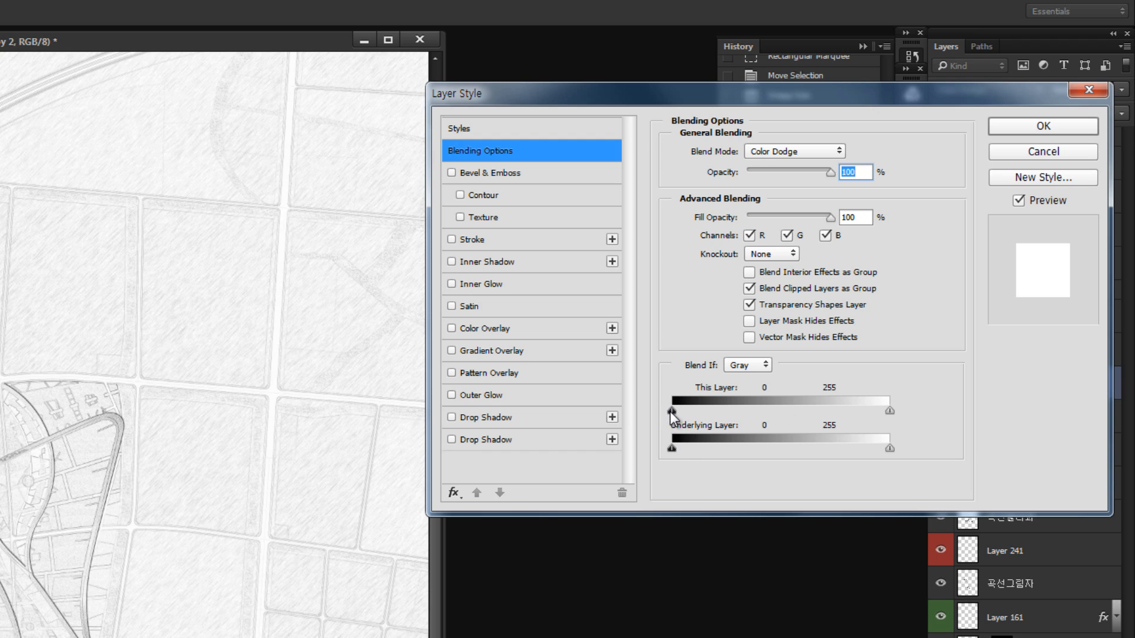
left_click_drag(671, 411, 761, 410)
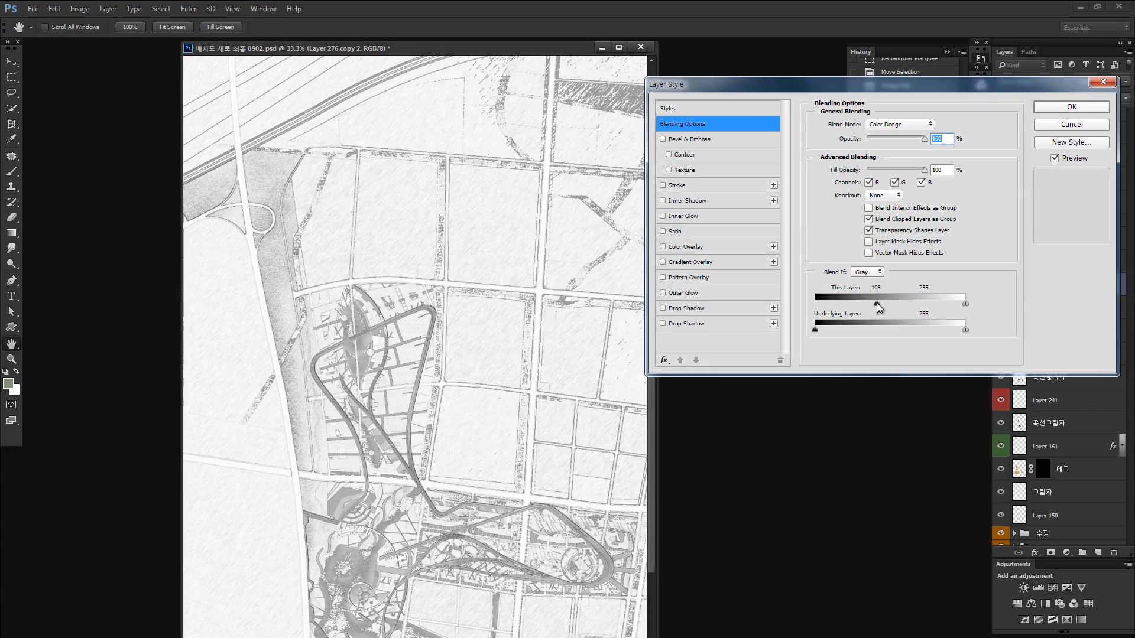
left_click_drag(877, 302, 812, 306)
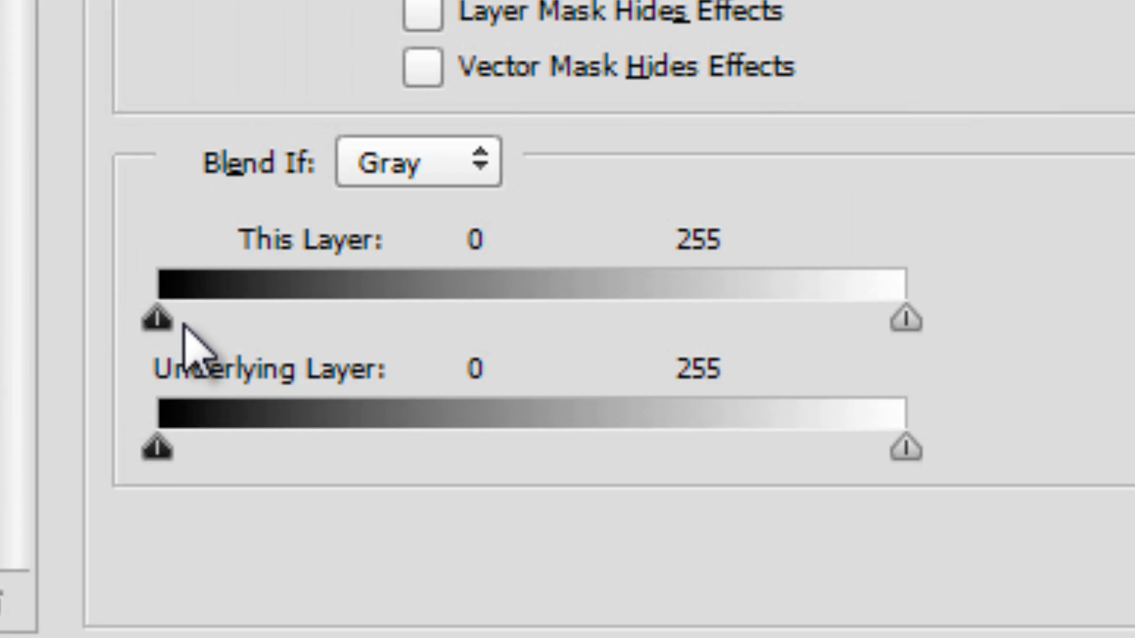
left_click_drag(158, 312, 72, 348)
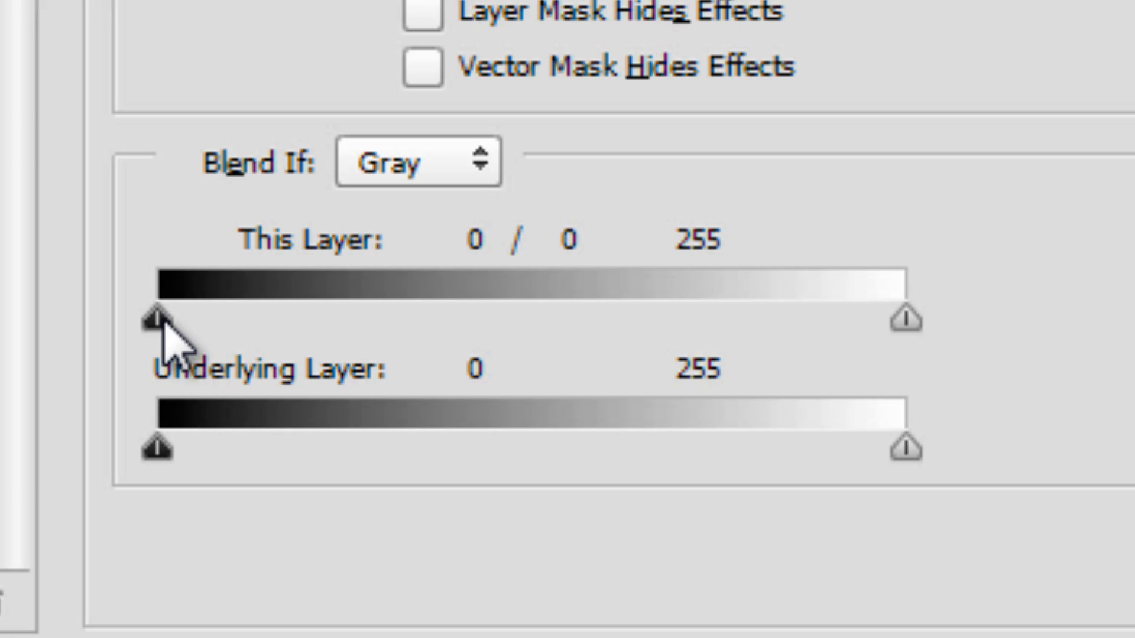
left_click_drag(162, 317, 533, 322)
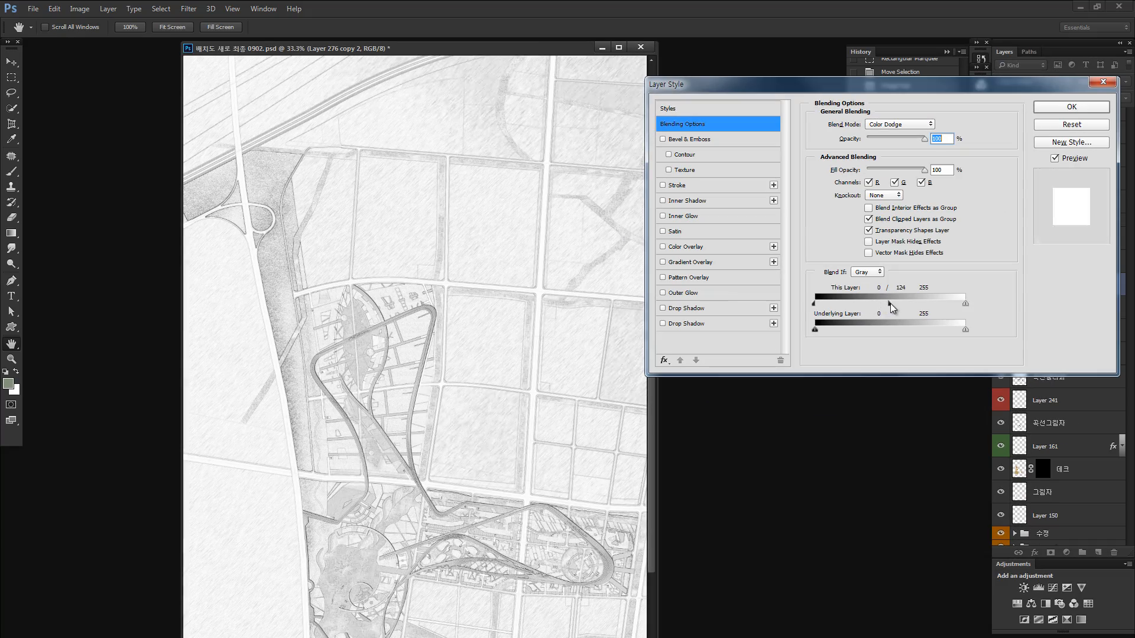
left_click_drag(890, 303, 840, 301)
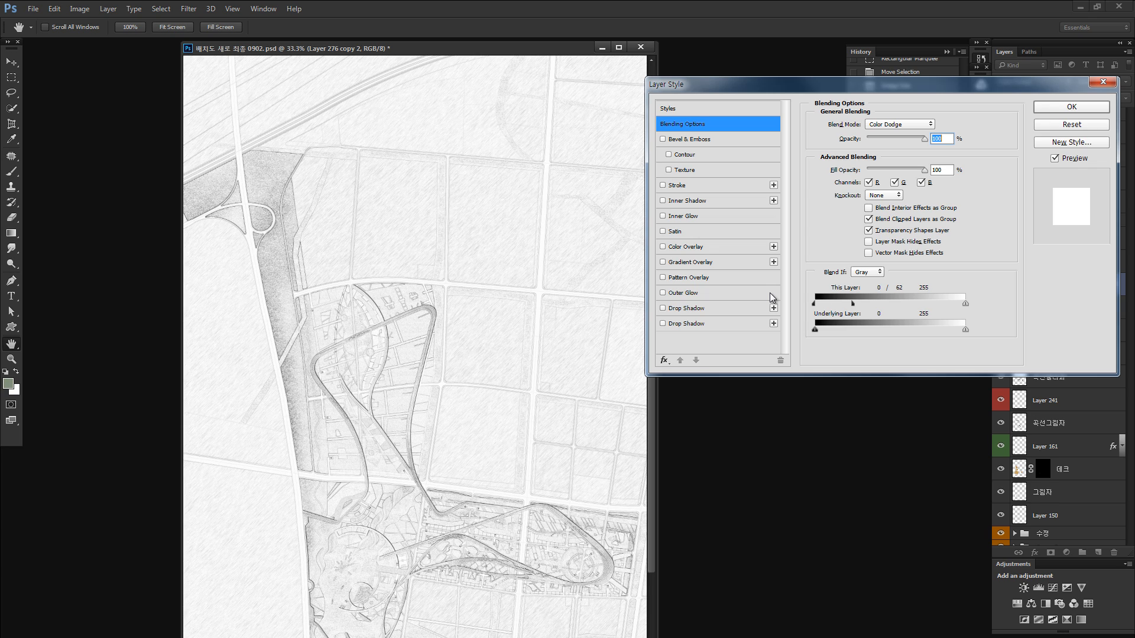
mouse_move(856, 303)
left_mouse_down()
mouse_move(796, 300)
mouse_move(838, 298)
left_mouse_up()
left_click(1071, 108)
Merge Layer 276 copy and Layer 276 copy 2 into one sketch layer and briefly isolate it to check it.
left_click_drag(390, 443, 283, 419)
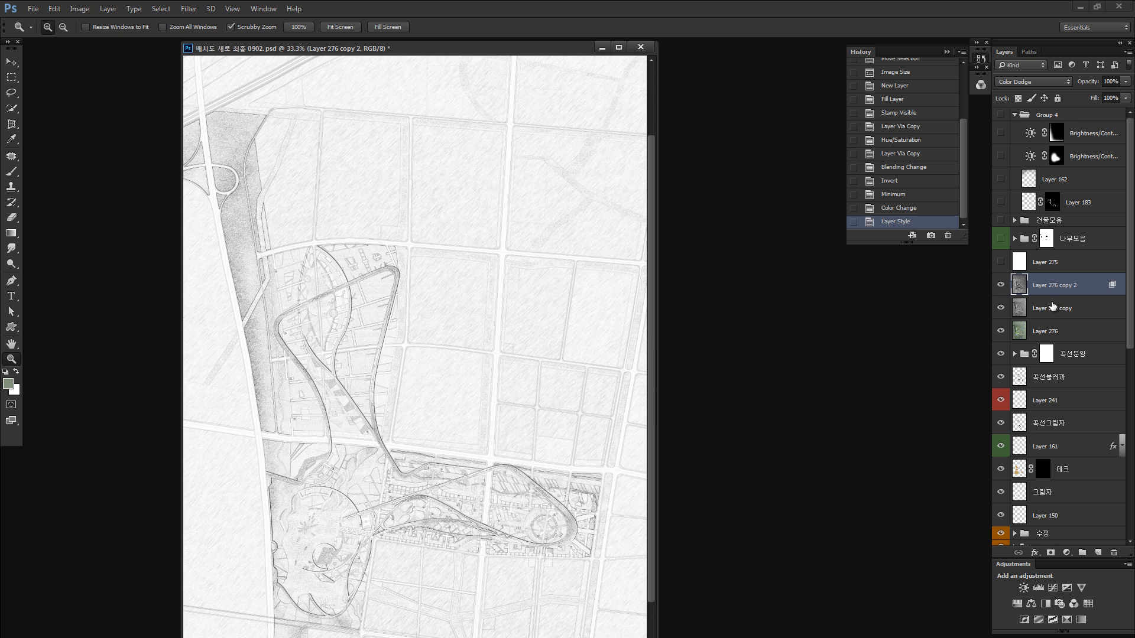
left_click(1001, 285)
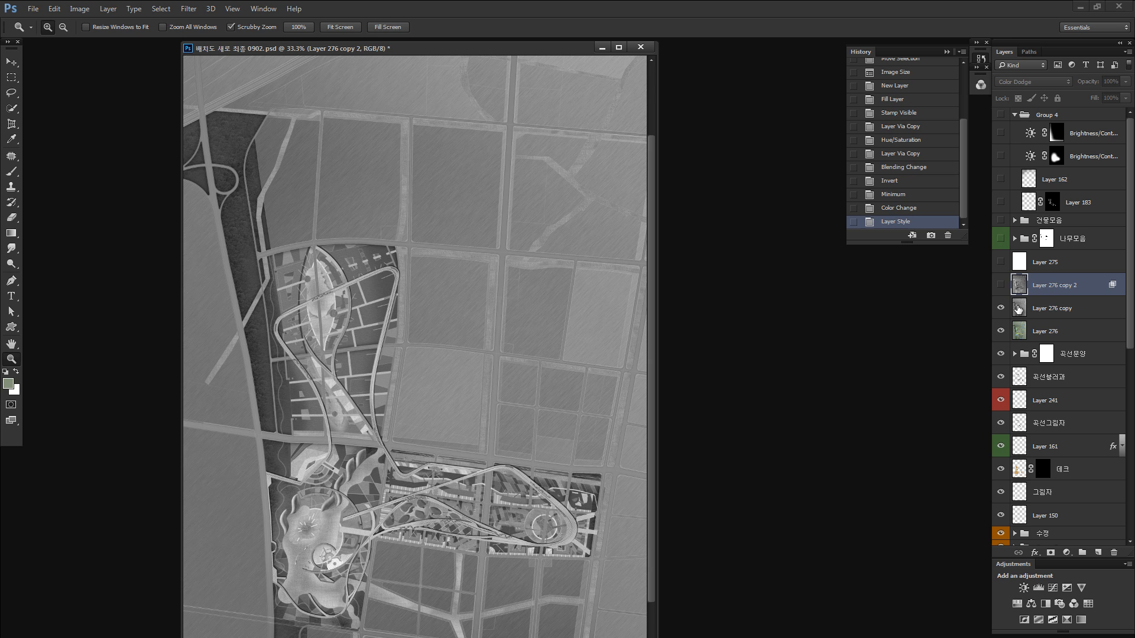
left_click(1017, 308)
left_click(1001, 286)
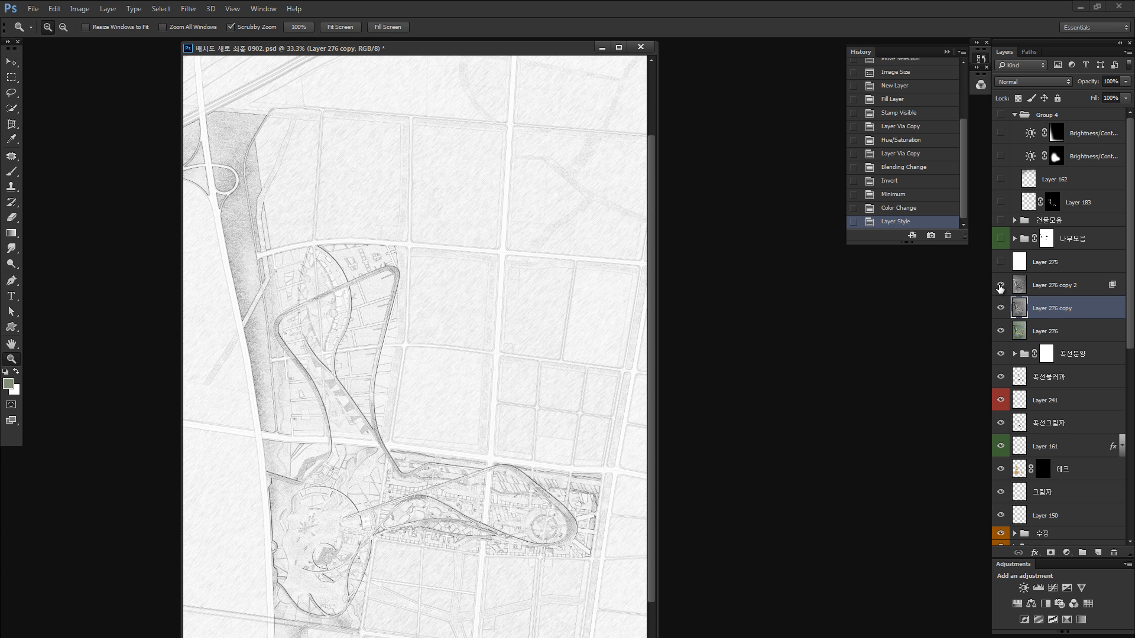
left_click(1063, 288, "ctrl")
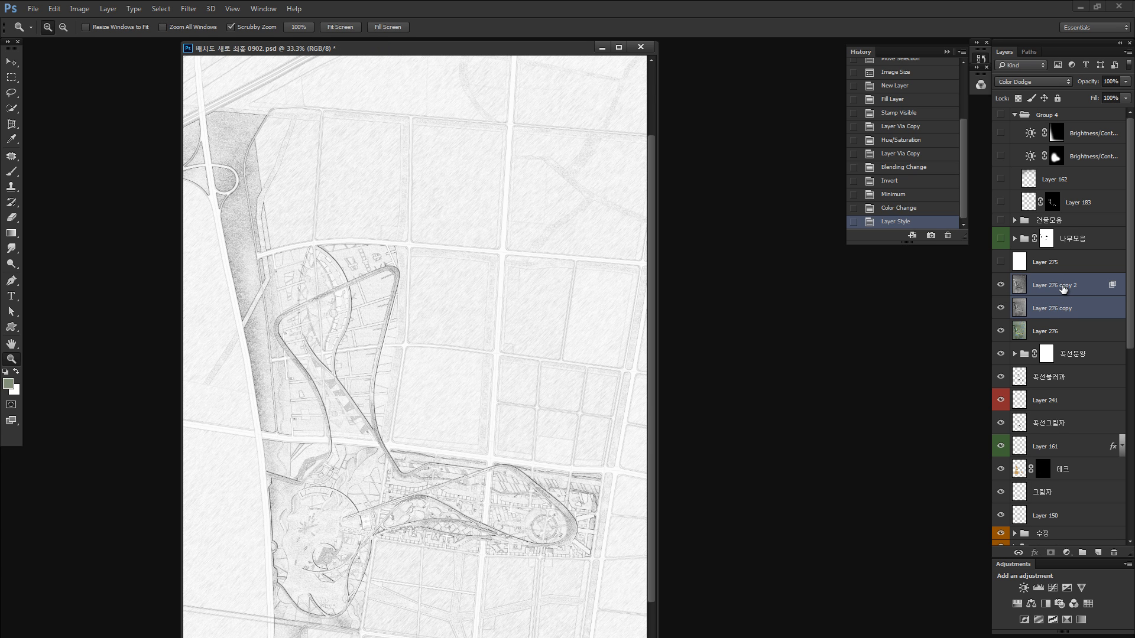
key("ctrl+e")
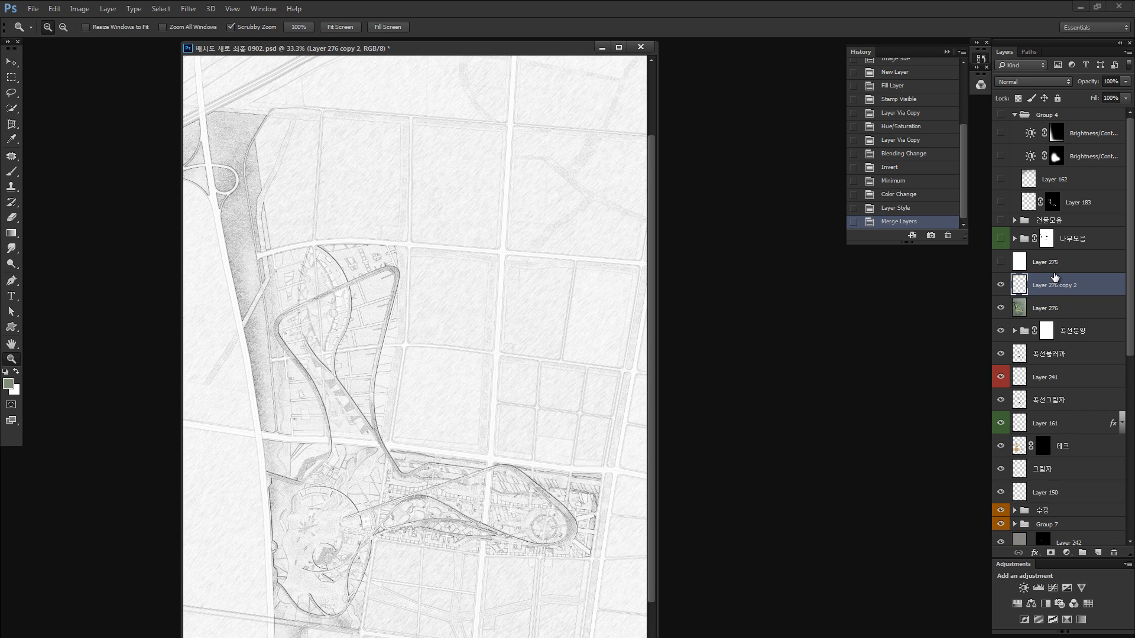
left_click(1000, 286, "alt")
left_click(999, 290, "alt")
Set the merged sketch layer's contrast to 33 and raise its brightness slightly with Brightness/Contrast.
left_click_drag(434, 350, 372, 359)
key("alt+i")
key("j")
key("c")
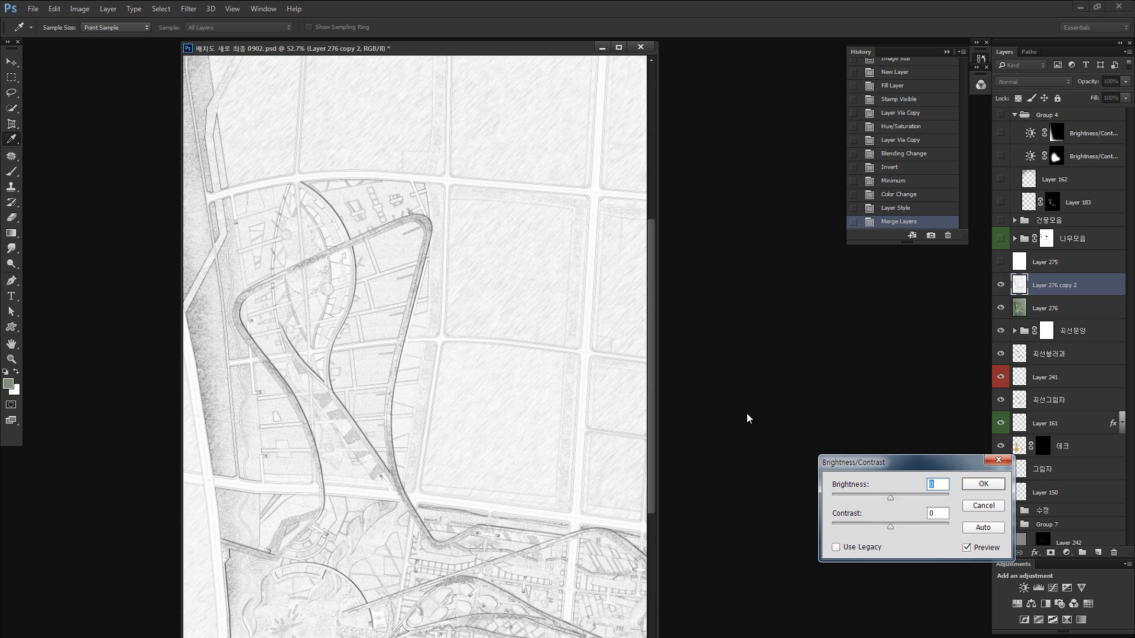
left_click_drag(891, 526, 909, 524)
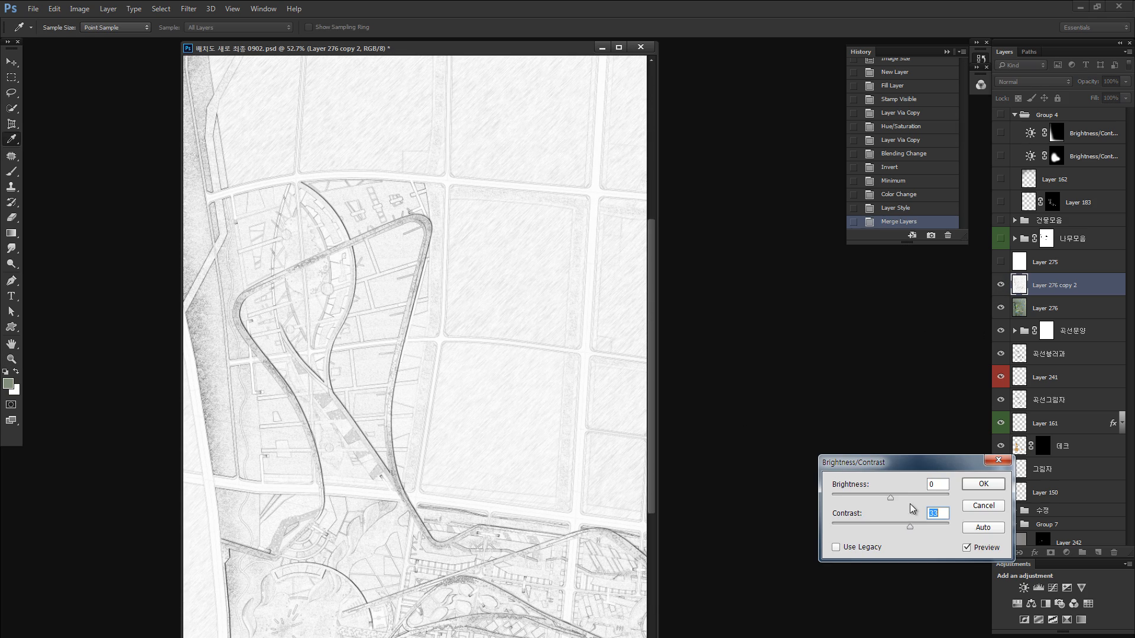
left_click_drag(892, 495, 894, 501)
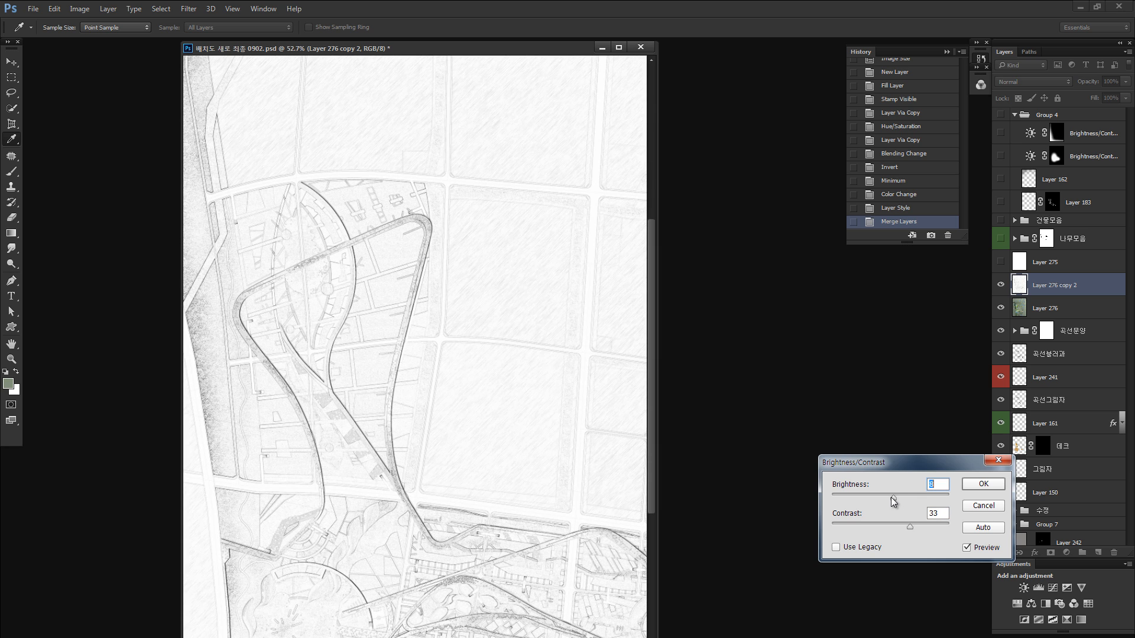
left_click(964, 482)
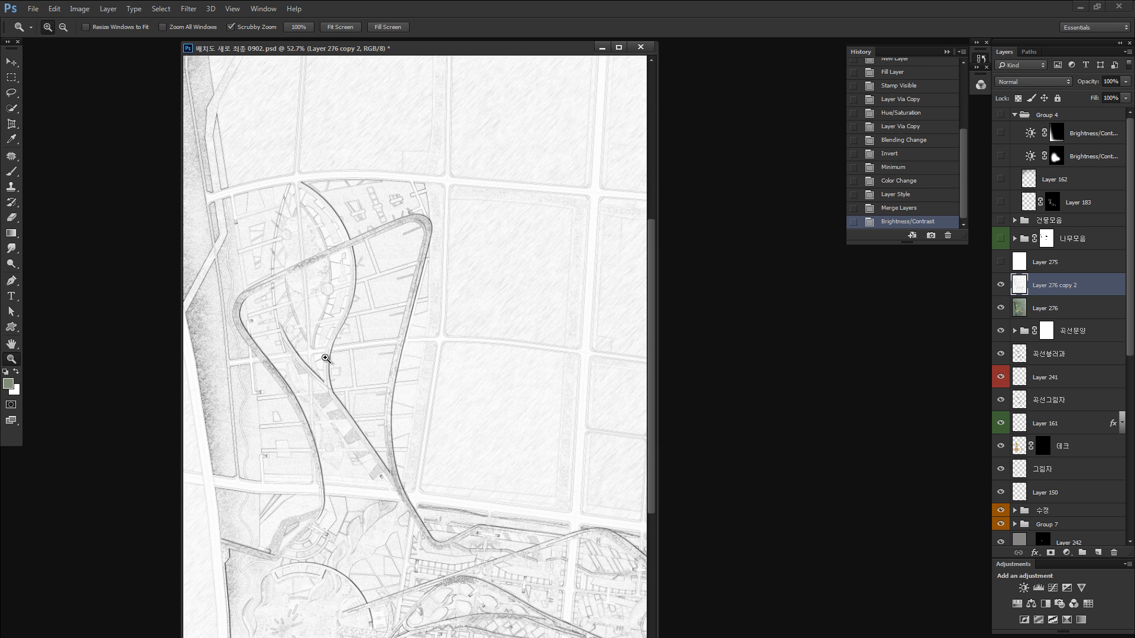
left_click(482, 547, "alt")
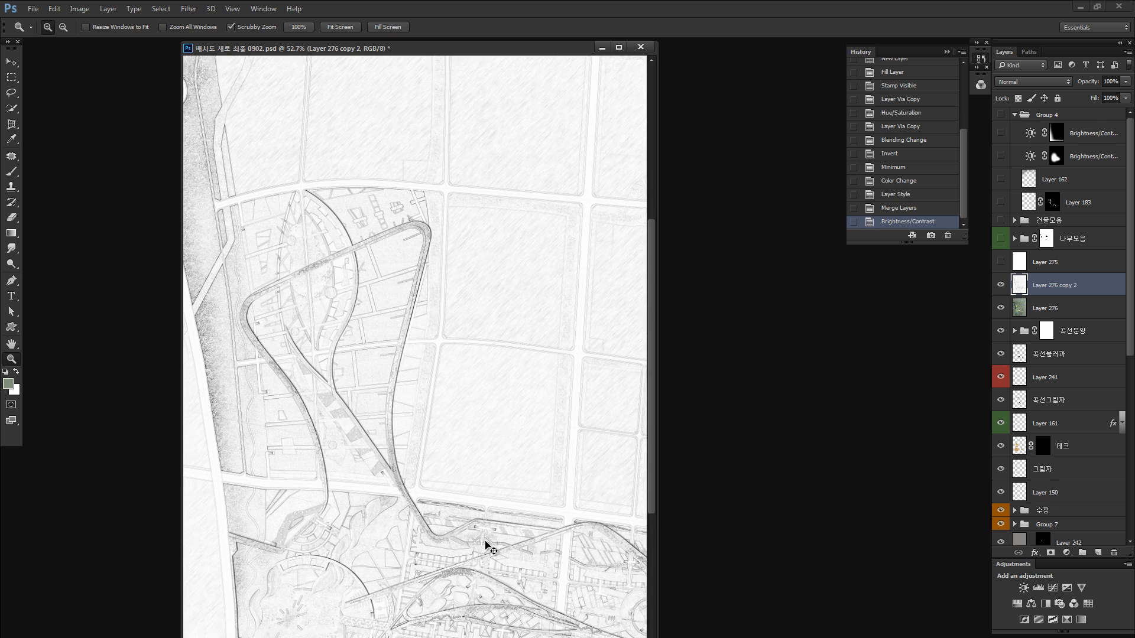
Place coloured Layer 276 above the sketch layer and hide it with a black layer mask.
left_click(503, 529, "alt")
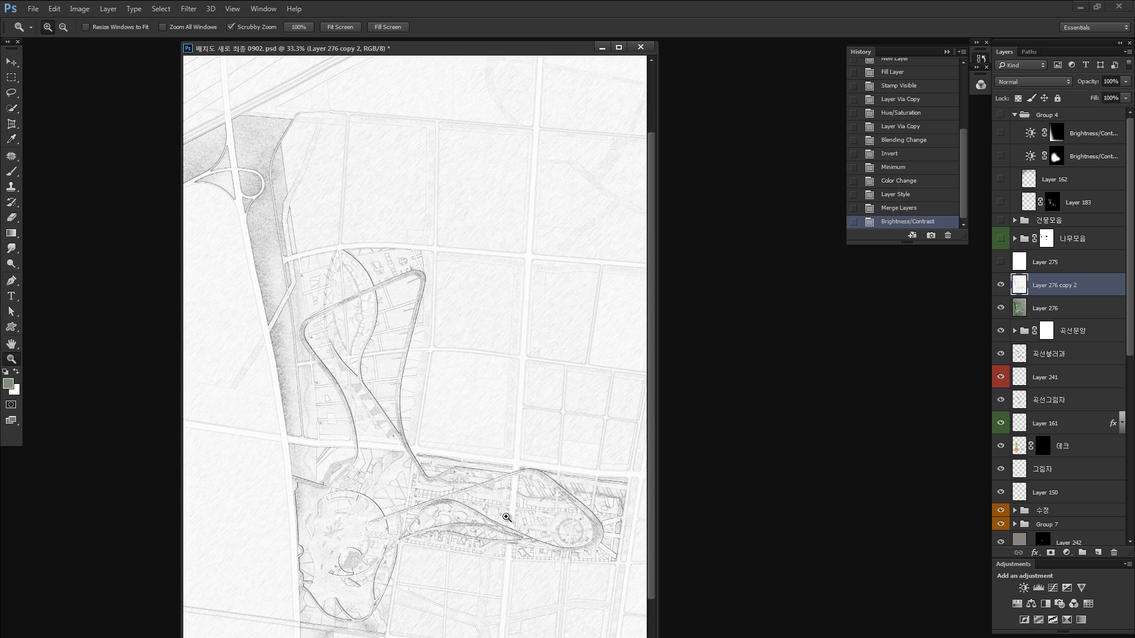
left_click_drag(1029, 312, 1017, 288)
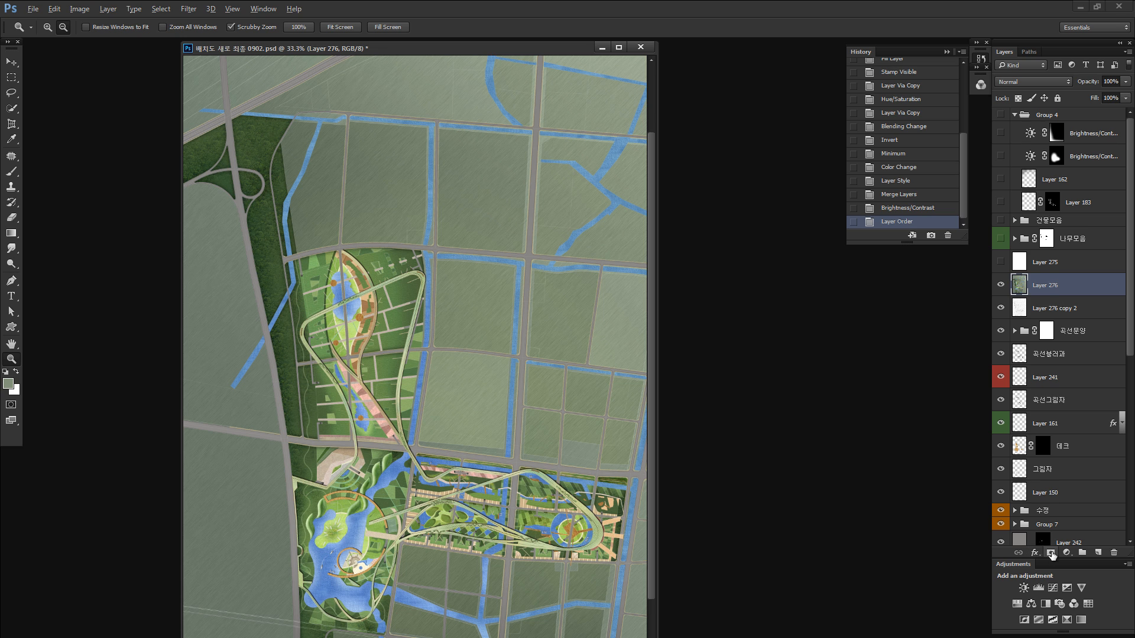
left_click(1050, 553, "alt")
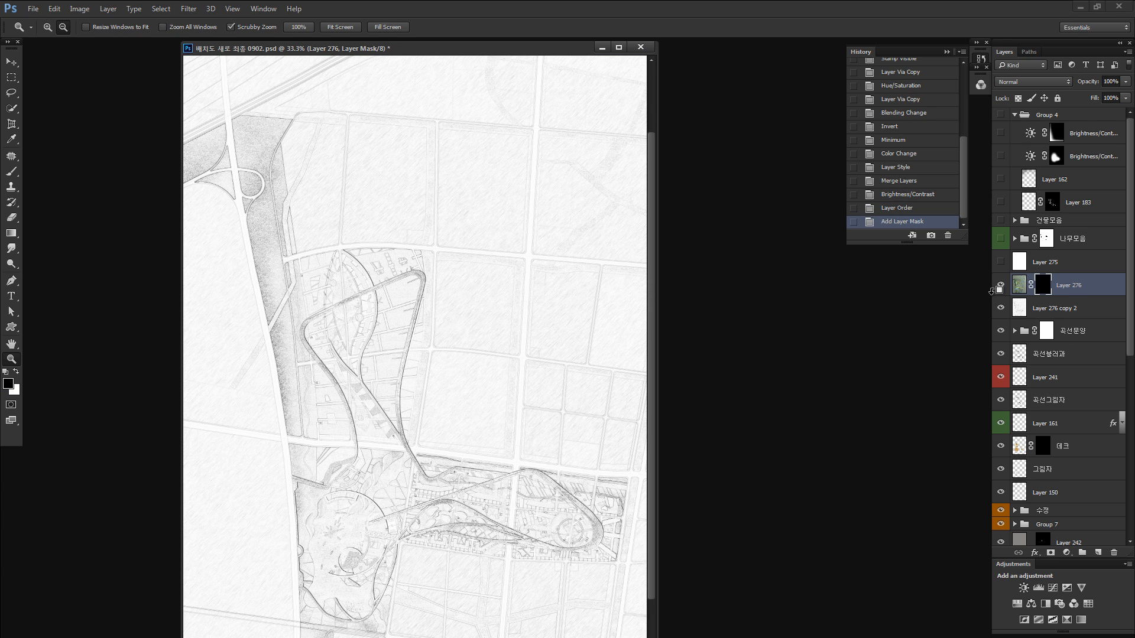
Set up a soft round brush with 0% hardness and a size of 364 px for painting on the mask.
key("b")
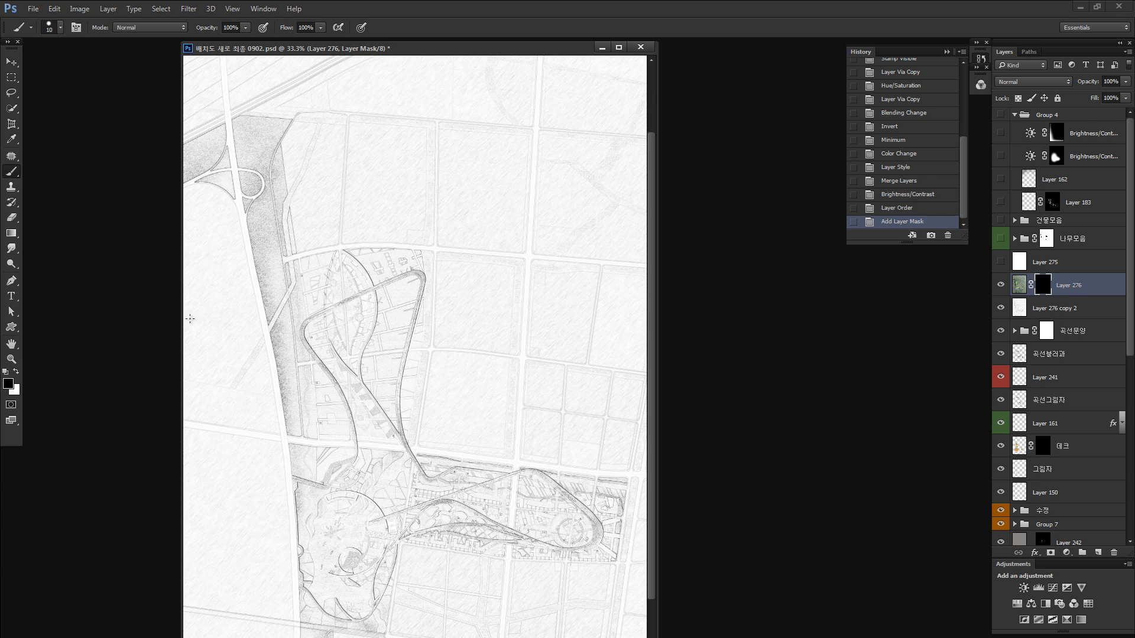
left_click(60, 27)
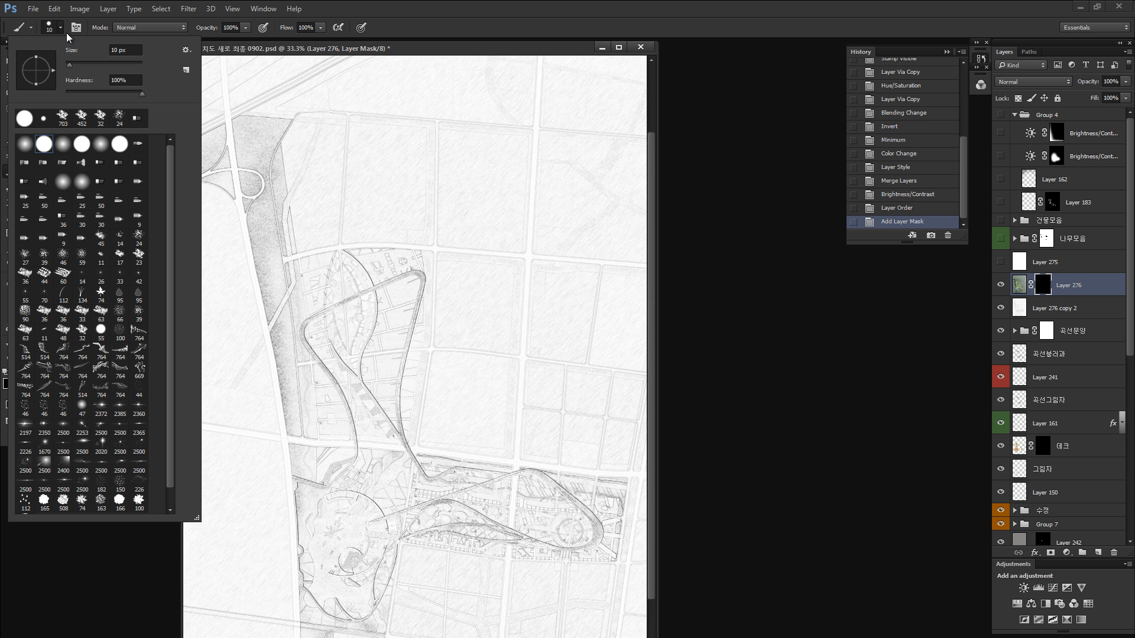
left_click(308, 52)
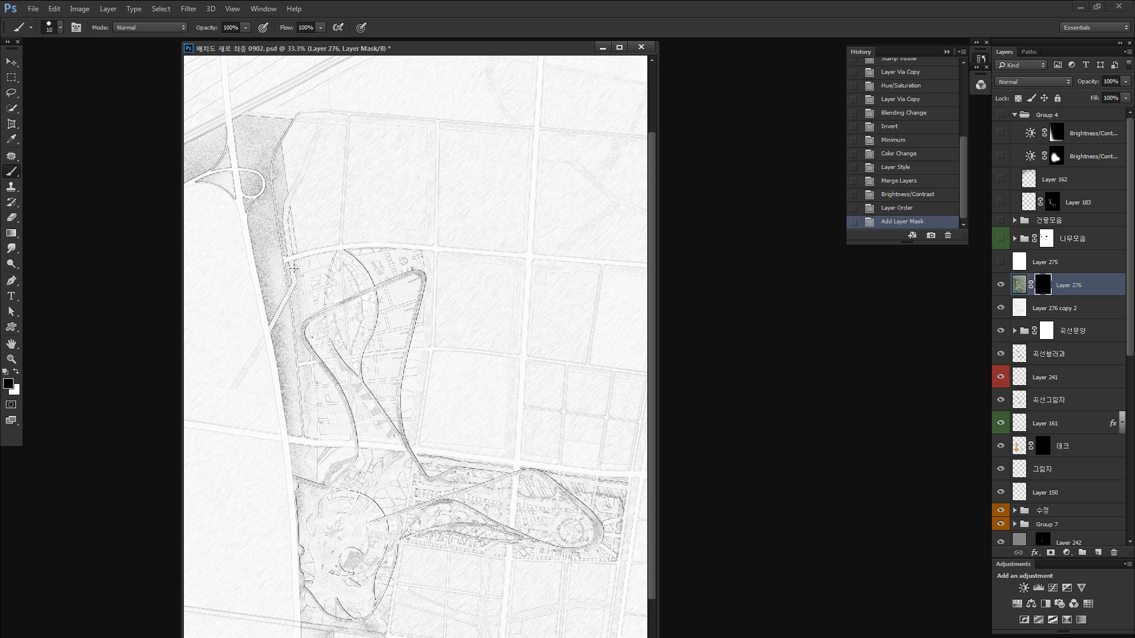
left_click_drag(314, 270, 345, 273)
left_click(64, 25)
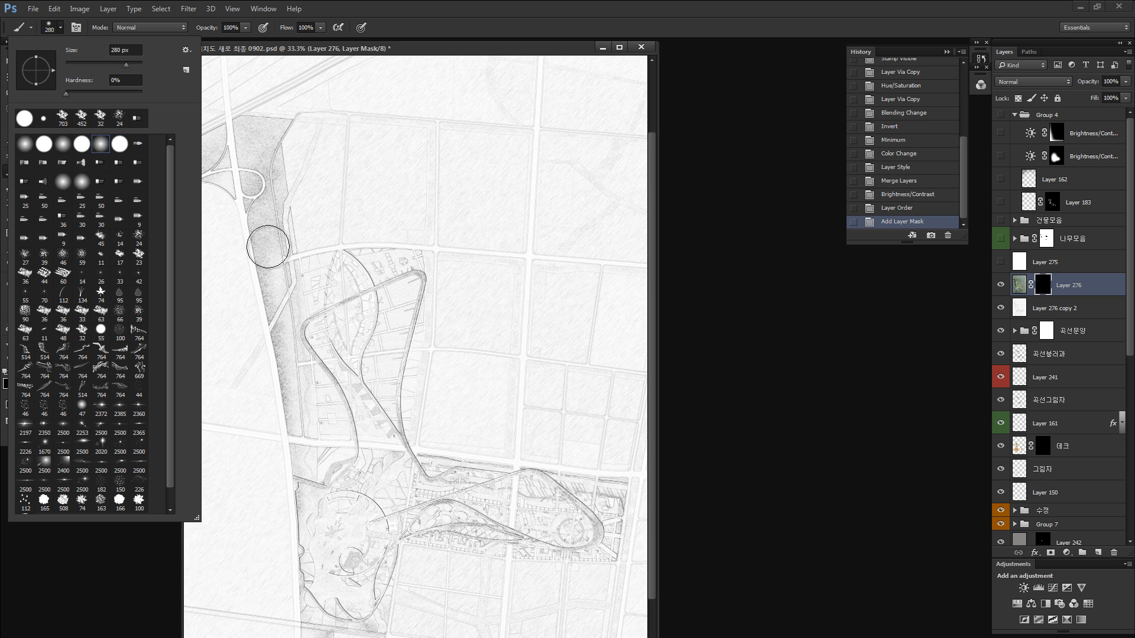
left_click(322, 281)
right_click(322, 279)
left_click(290, 276)
left_click_drag(290, 276, 299, 276)
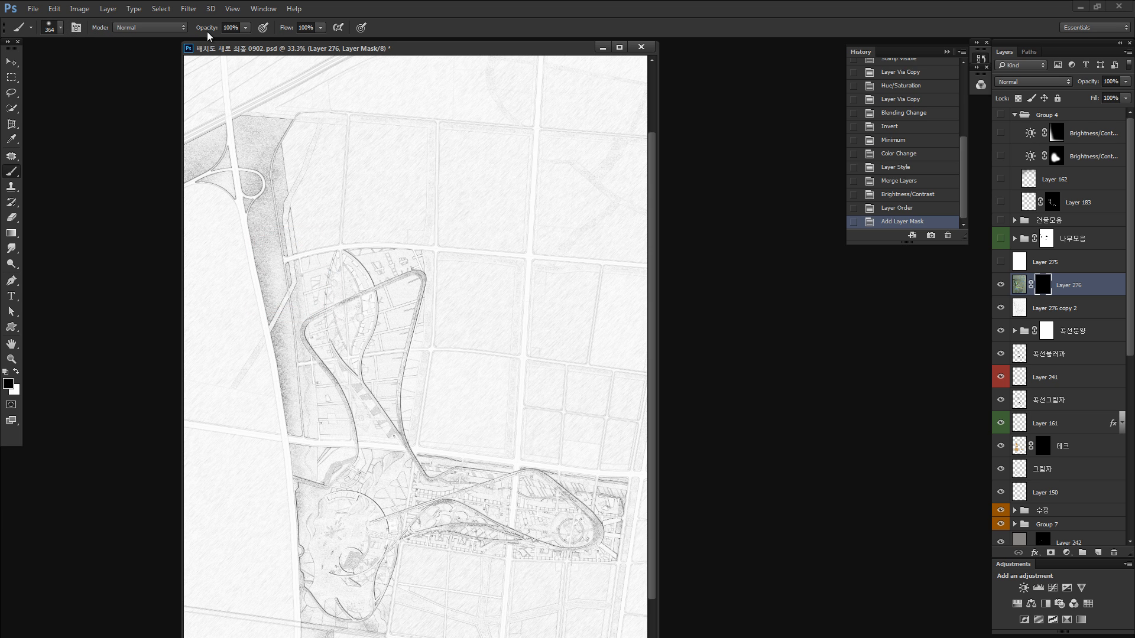
Paint white at 36% brush opacity on Layer 276's mask to reveal colour across the park area.
left_click_drag(208, 29, 174, 31)
key("x")
left_click_drag(307, 332, 347, 553)
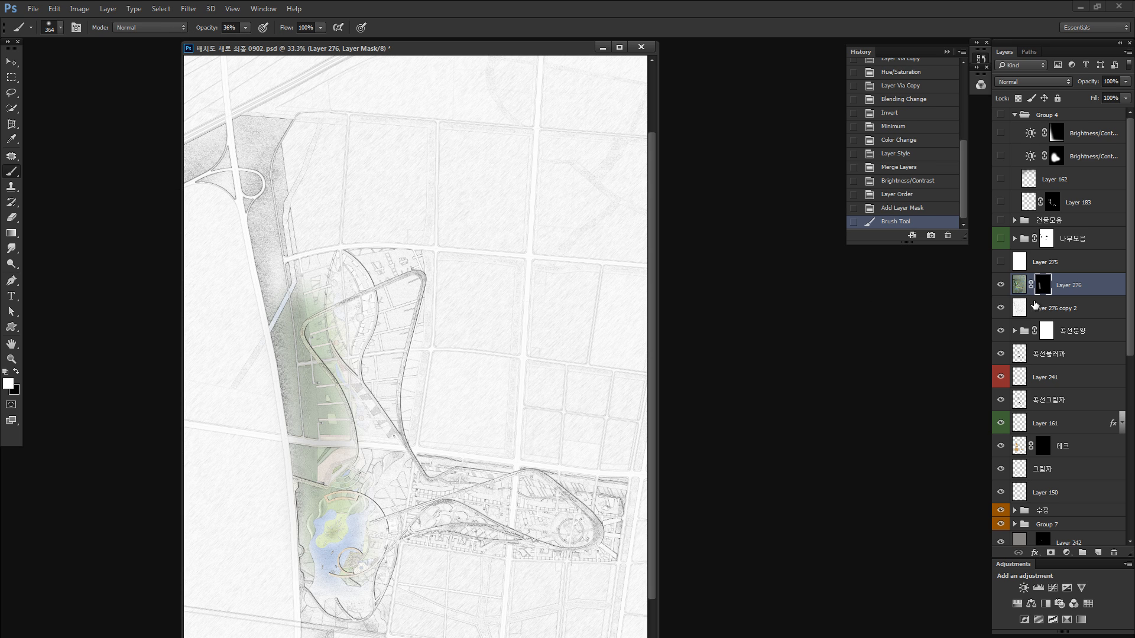
mouse_move(336, 371)
left_mouse_down()
mouse_move(362, 394)
mouse_move(346, 476)
mouse_move(326, 305)
mouse_move(381, 296)
mouse_move(372, 516)
mouse_move(349, 368)
mouse_move(351, 483)
mouse_move(347, 380)
mouse_move(346, 577)
mouse_move(355, 536)
mouse_move(458, 490)
mouse_move(544, 493)
mouse_move(391, 475)
mouse_move(517, 524)
mouse_move(361, 501)
mouse_move(568, 528)
left_mouse_up()
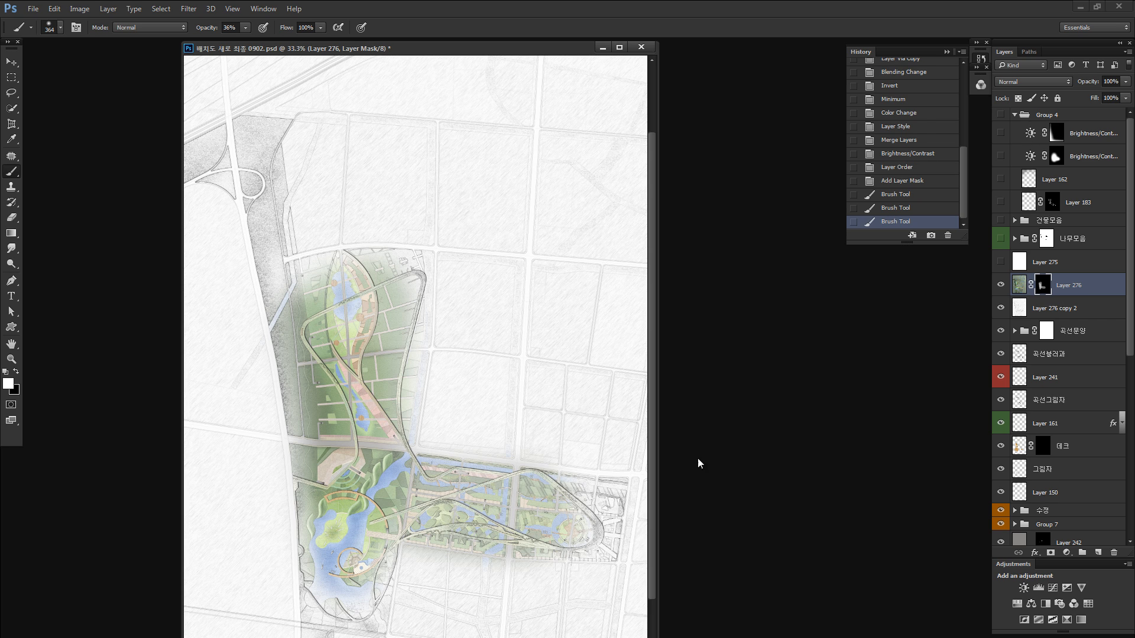
mouse_move(1015, 273)
left_mouse_down()
mouse_move(1017, 253)
mouse_move(1013, 281)
left_mouse_up()
left_click(1018, 260)
left_click(1023, 83)
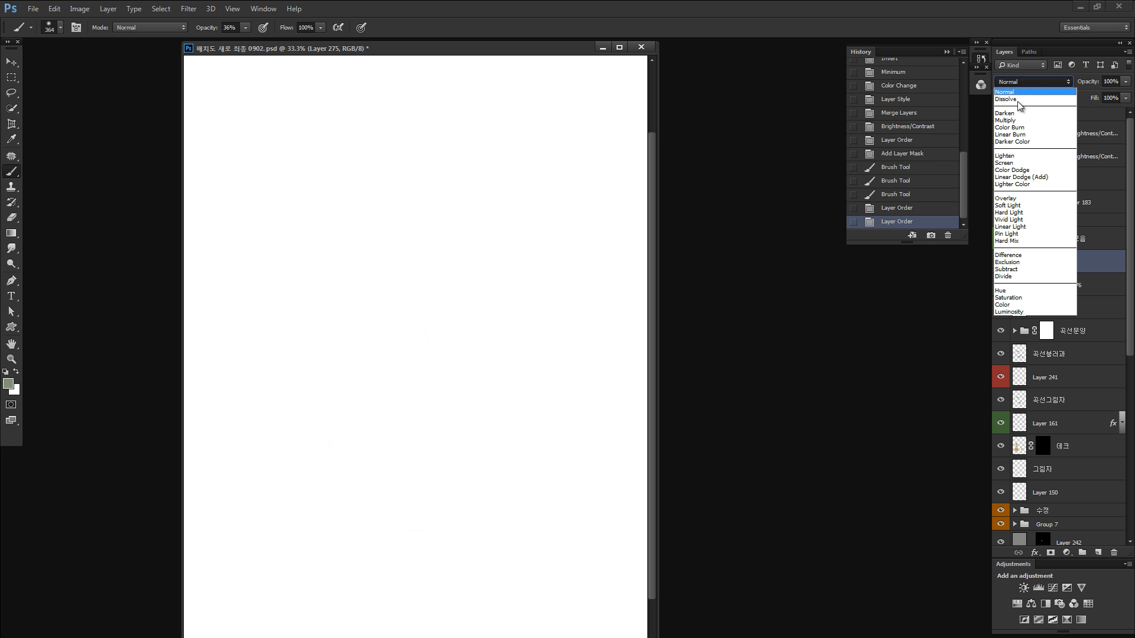
left_click(1017, 119)
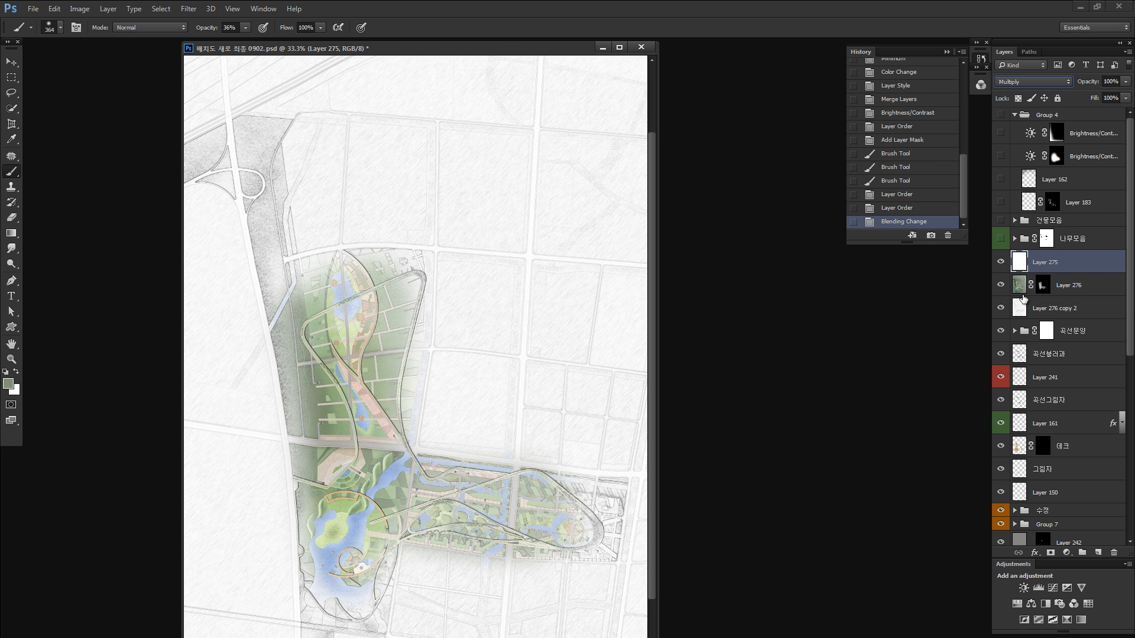
left_click(1033, 81)
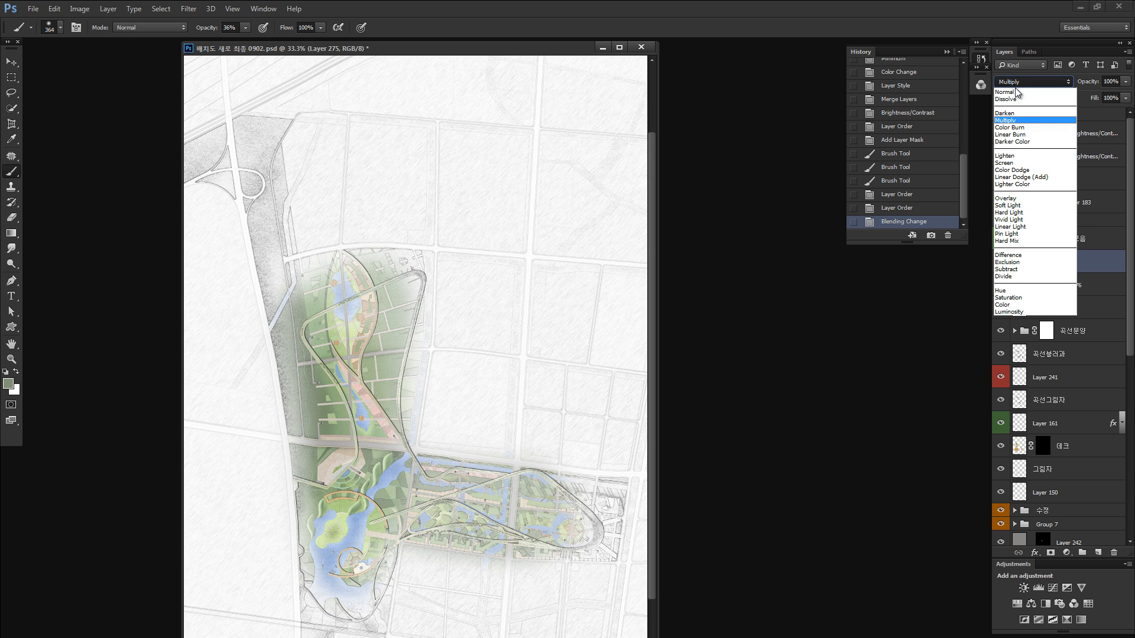
left_click(1023, 87)
Stack sketch Layer 276 copy 2 above Layer 276, with white Layer 275 beneath both, and set the sketch layer to Multiply.
mouse_move(1046, 256)
left_mouse_down()
mouse_move(1035, 319)
mouse_move(1023, 261)
left_mouse_up()
left_click(1001, 286, "alt")
left_click(1001, 287, "alt")
left_click(1012, 82)
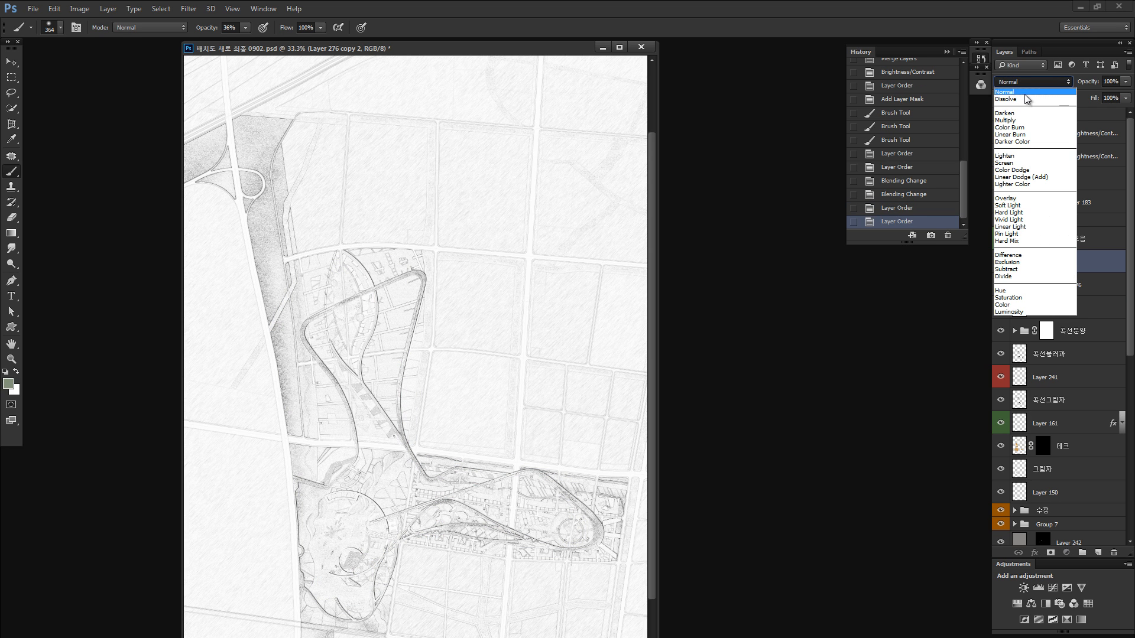
left_click(1005, 120)
Brush more colour into Layer 276's mask around the path crossing in the upper park.
key("z")
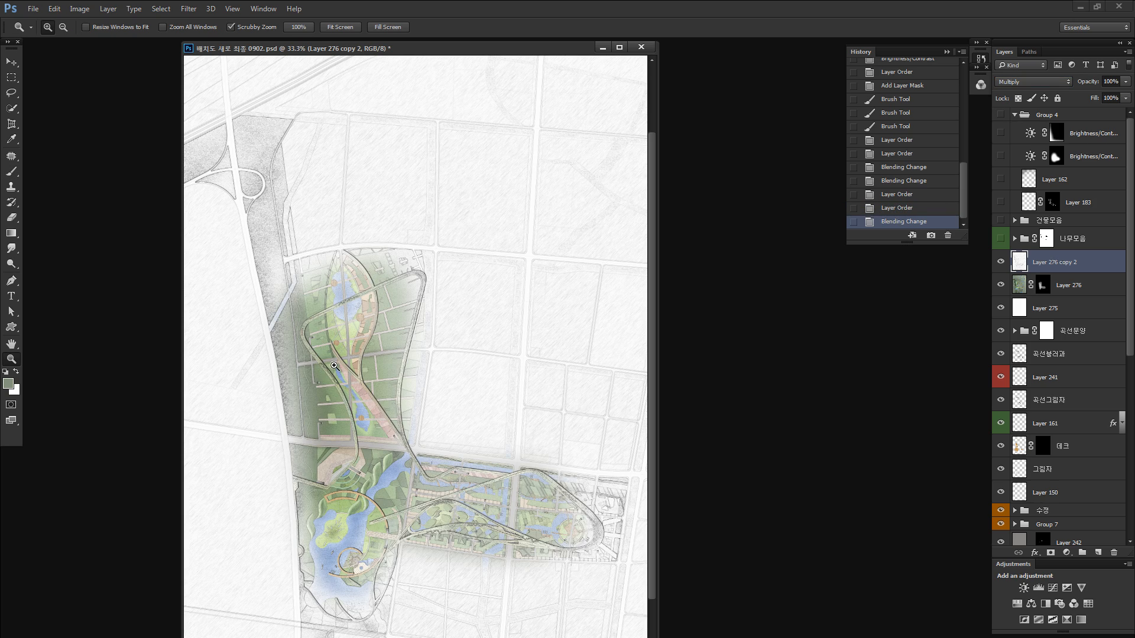
left_click_drag(332, 364, 496, 317)
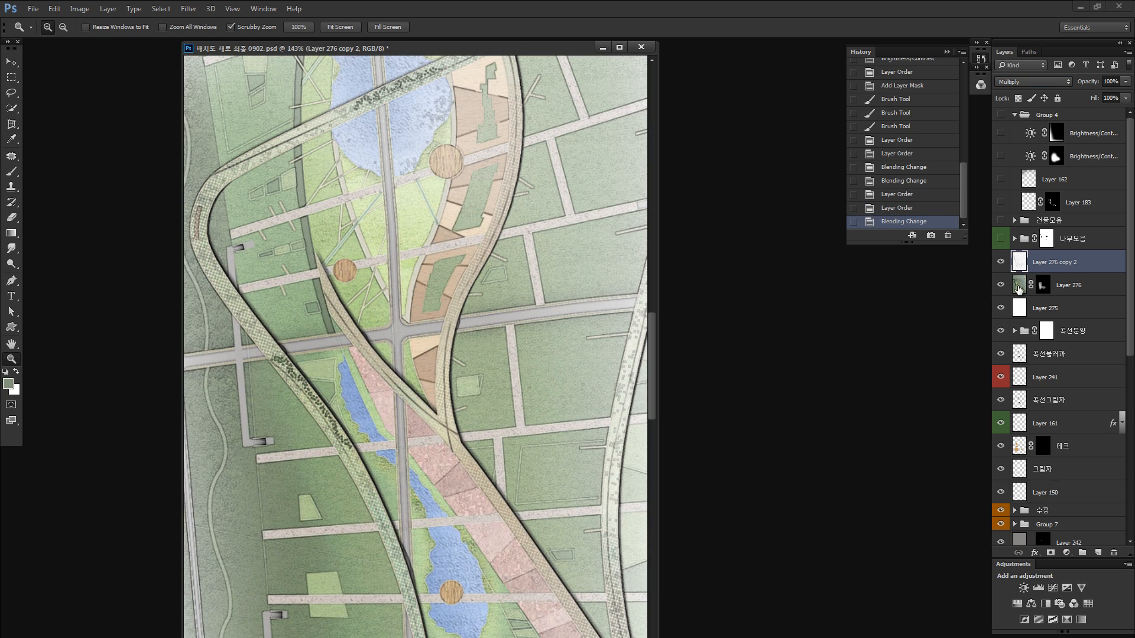
left_click(1041, 286)
key("b")
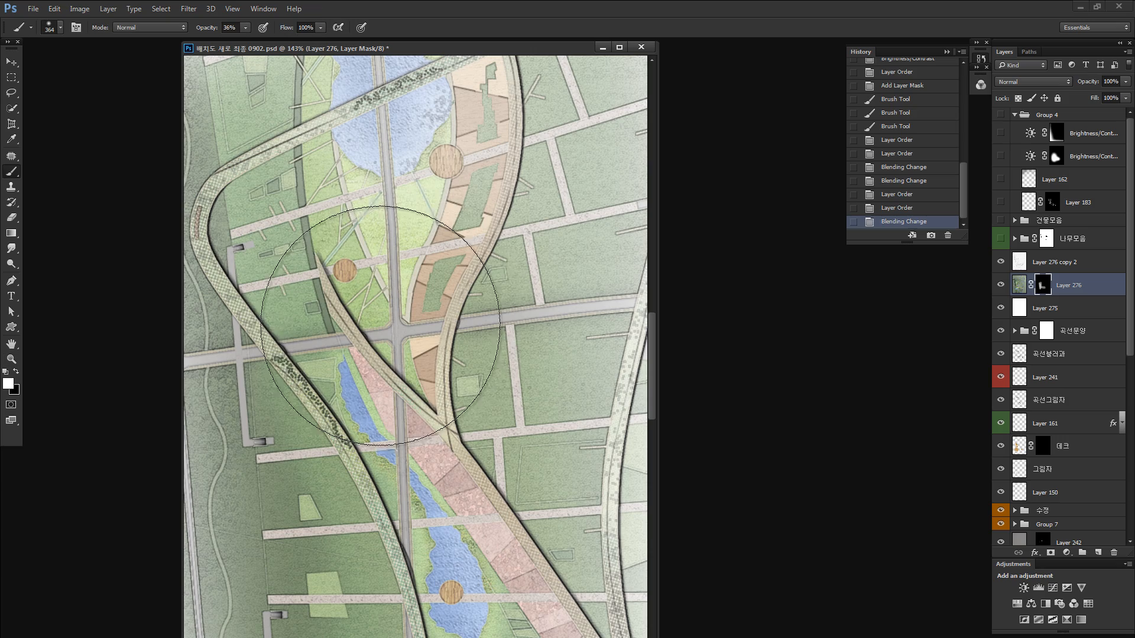
mouse_move(367, 417)
left_mouse_down()
mouse_move(383, 329)
mouse_move(387, 401)
left_mouse_up()
key("ctrl+minus")
key("ctrl+minus")
key("ctrl+minus")
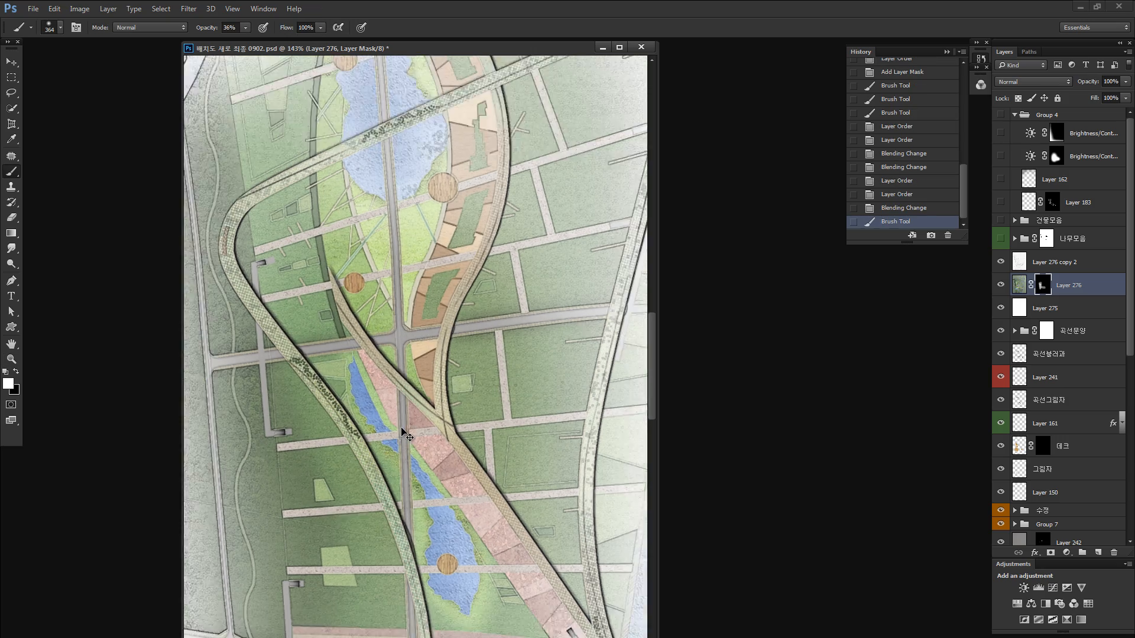
key("ctrl+minus")
key("ctrl+minus")
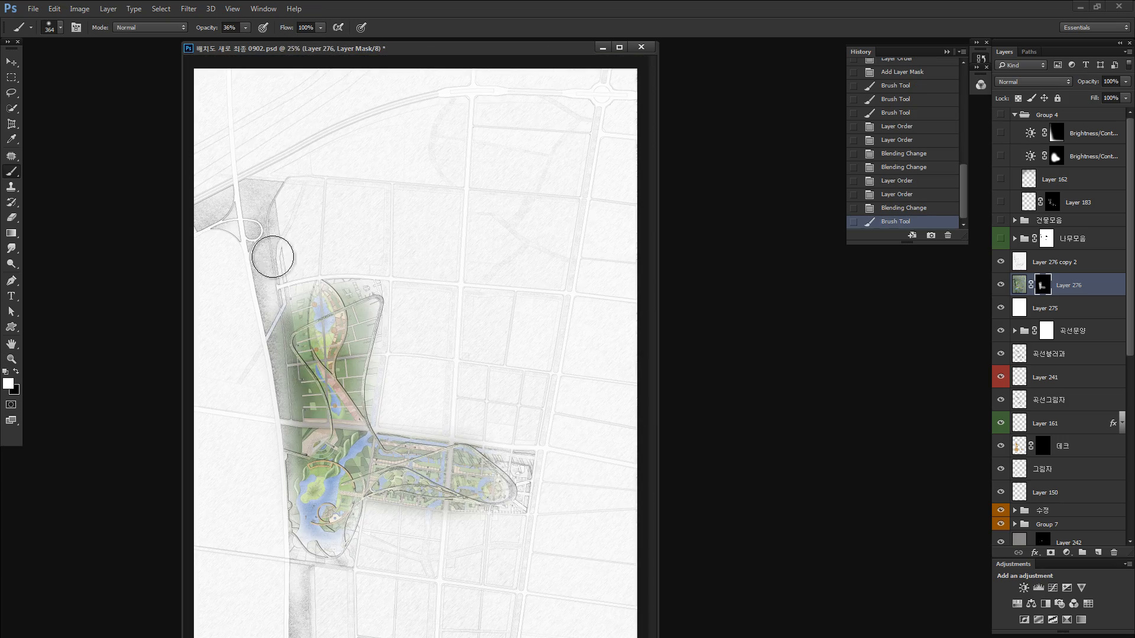
Reduce the brush to 200 px and reveal colour along the long green strip and the park's outer edges.
key("bracketleft")
key("bracketleft")
key("bracketleft")
mouse_move(252, 200)
left_mouse_down()
mouse_move(282, 364)
mouse_move(272, 230)
mouse_move(294, 322)
mouse_move(330, 281)
mouse_move(373, 285)
mouse_move(373, 340)
mouse_move(303, 522)
mouse_move(303, 593)
mouse_move(361, 477)
mouse_move(509, 491)
mouse_move(390, 461)
left_mouse_up()
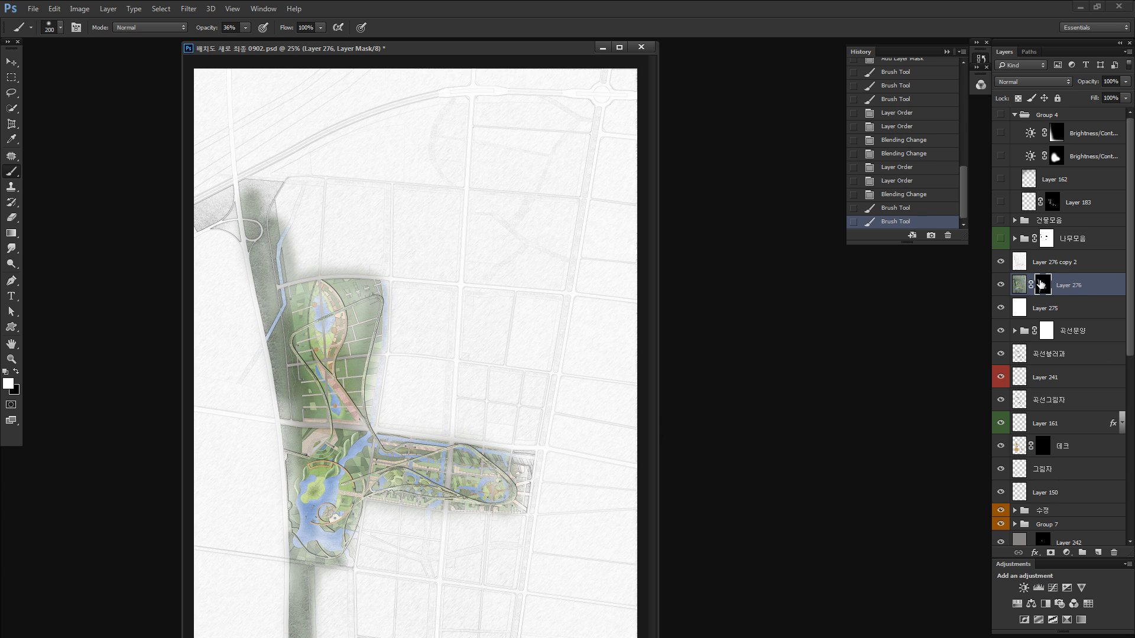
Isolate Layer 276, disable its layer mask and make its full-colour image the active target.
left_click(1001, 286, "alt")
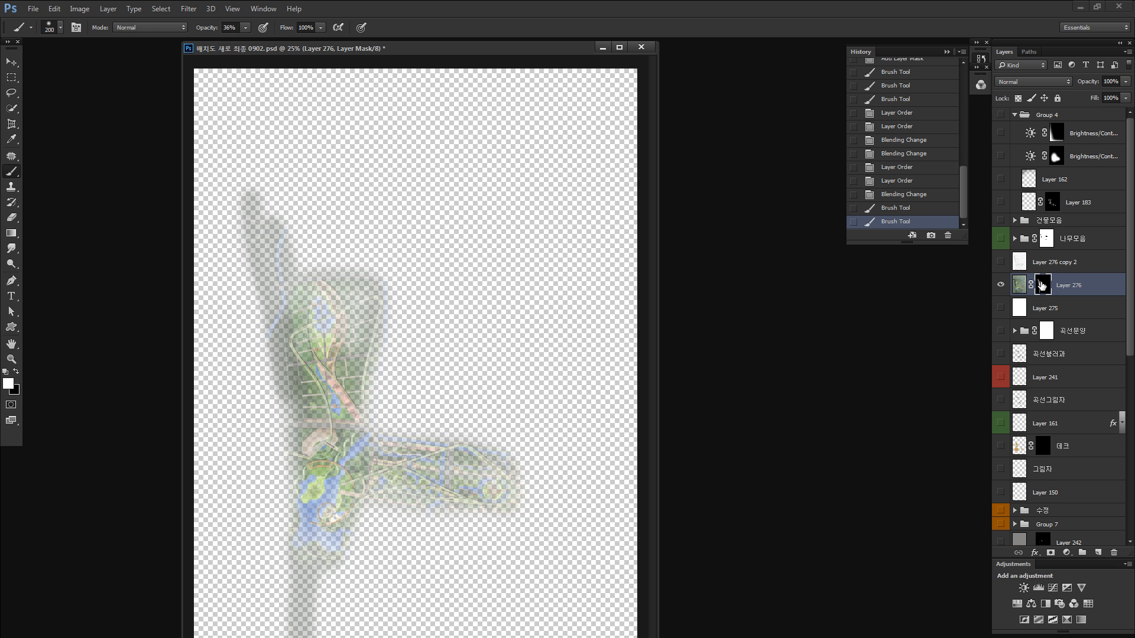
left_click(1043, 285, "shift")
key("z")
mouse_move(291, 364)
left_mouse_down()
mouse_move(364, 363)
mouse_move(290, 365)
left_mouse_up()
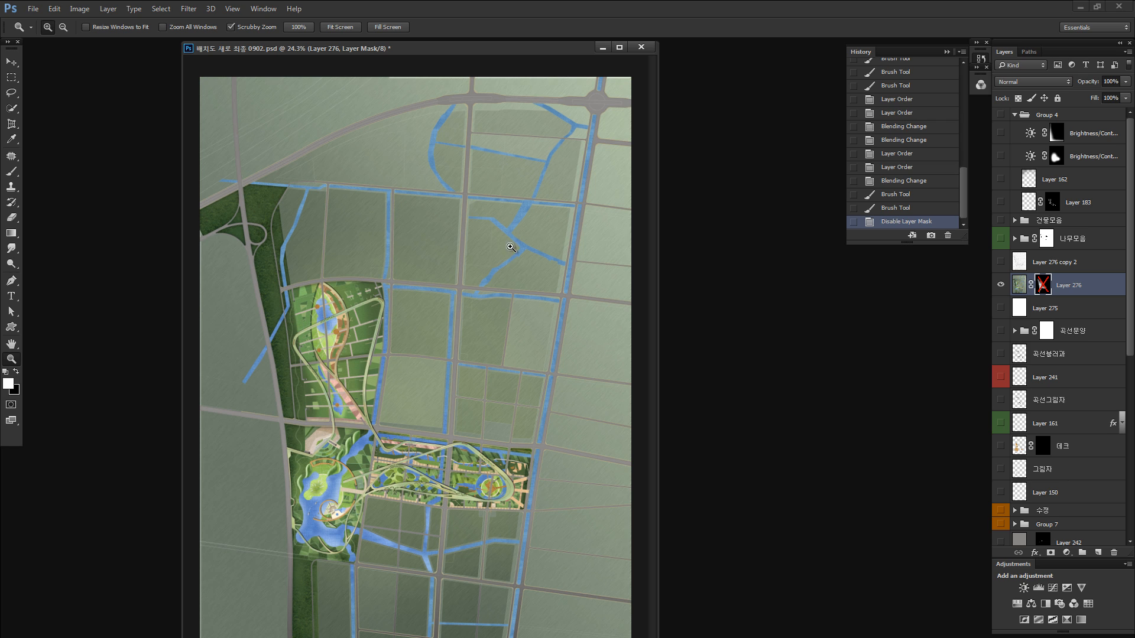
left_click(1020, 287)
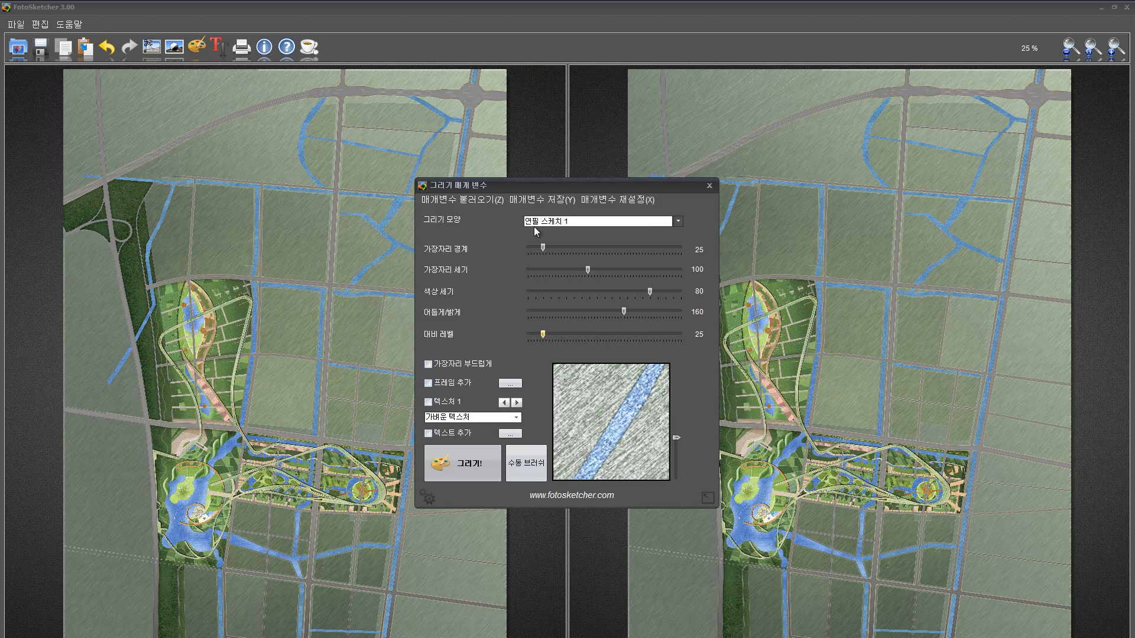
Switch to FotoSketcher, choose the 그리기 5 (수채화) watercolour style and centre the preview on the park.
left_click(556, 222)
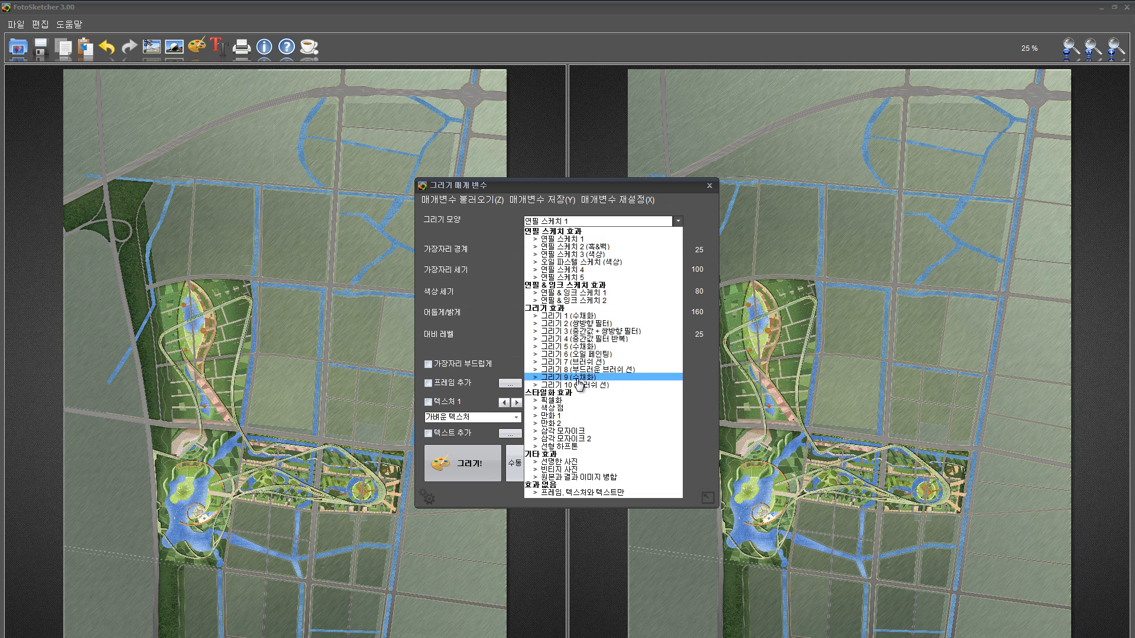
left_click(578, 348)
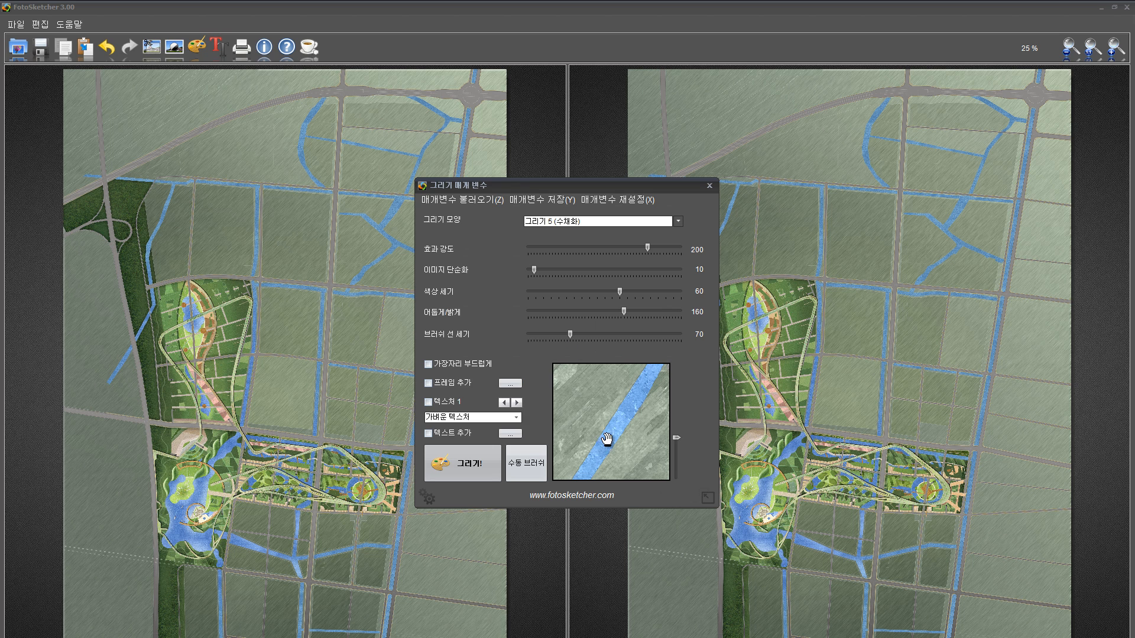
left_click_drag(609, 446, 630, 409)
left_click_drag(635, 452, 628, 430)
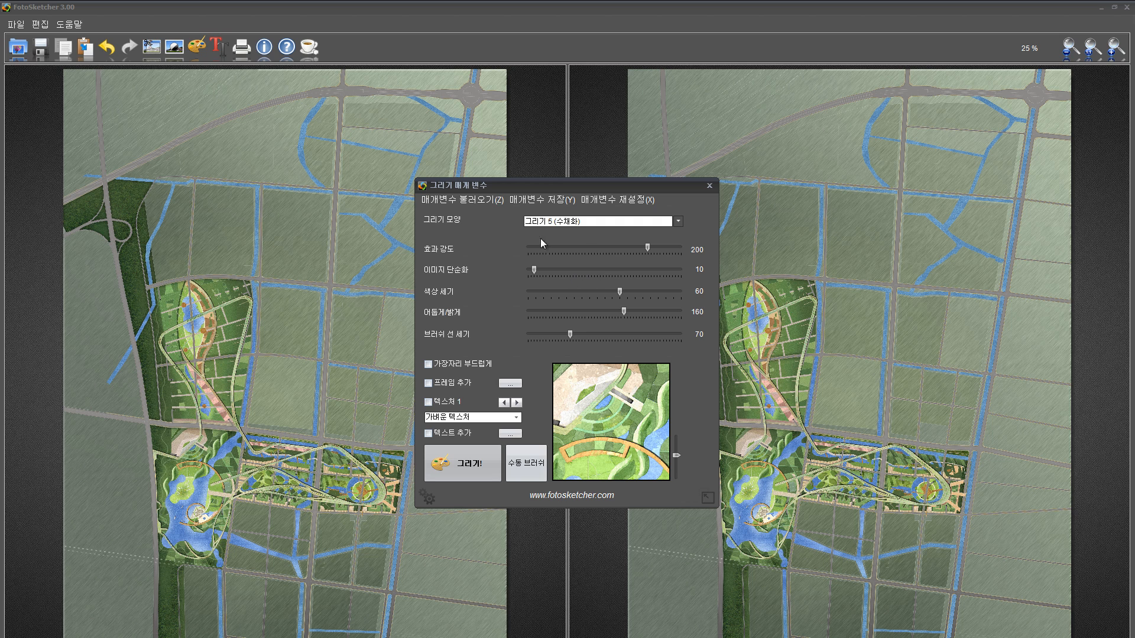
Set effect intensity to 213, image simplification to 63, colour intensity to 55, darken/lighten to 157 and brush stroke intensity to 114.
mouse_move(648, 248)
left_mouse_down()
mouse_move(658, 247)
mouse_move(555, 257)
mouse_move(657, 254)
left_mouse_up()
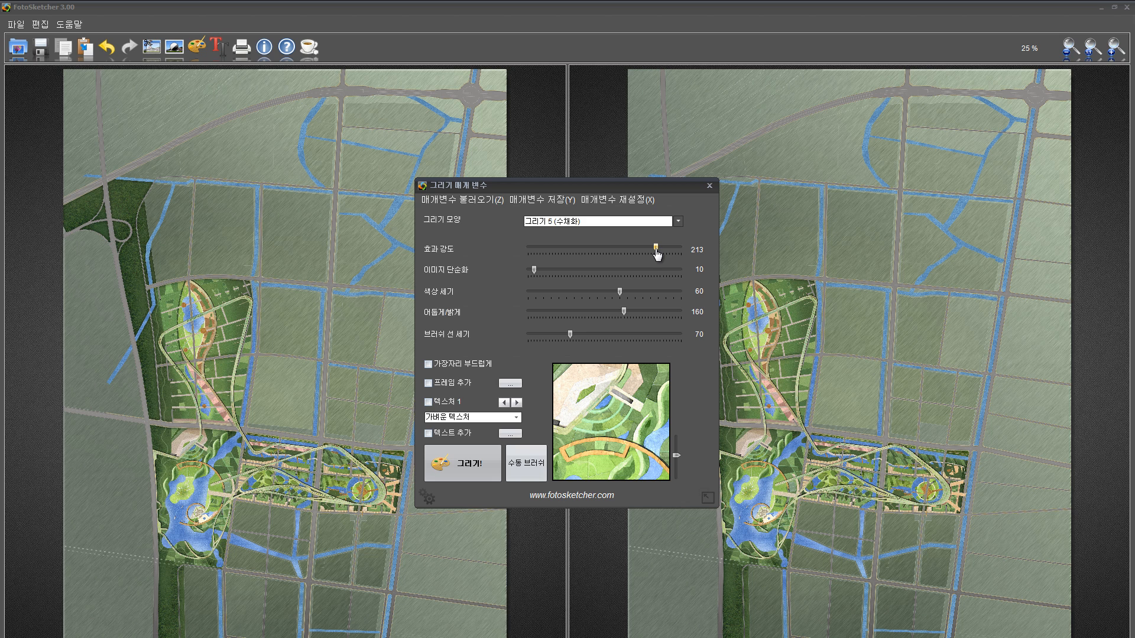
left_click_drag(536, 271, 568, 274)
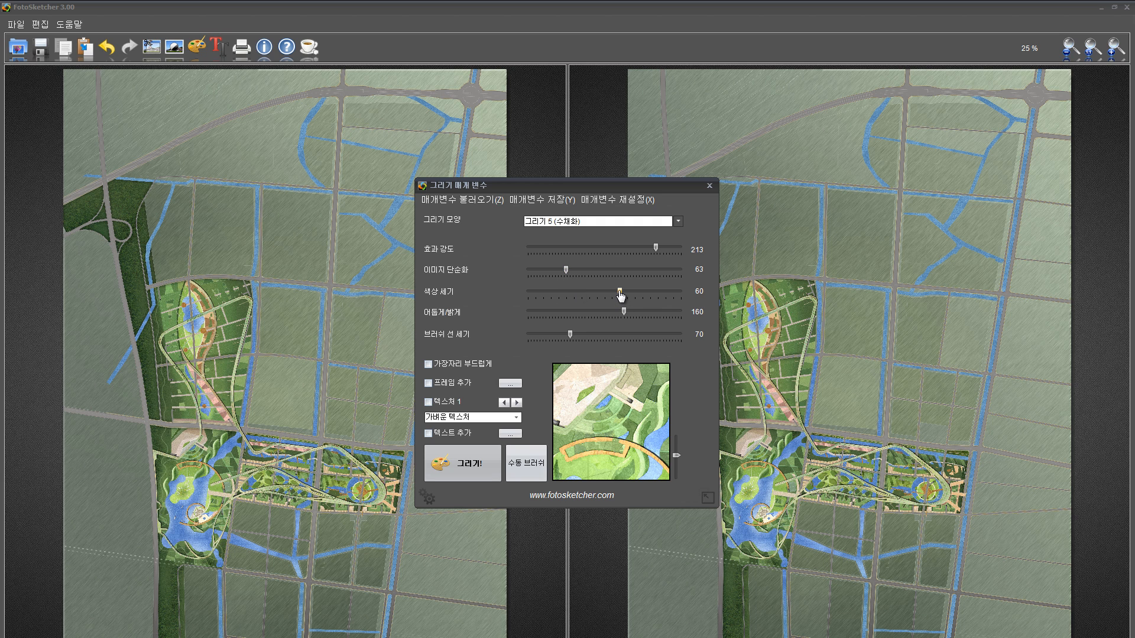
mouse_move(620, 296)
left_mouse_down()
mouse_move(538, 296)
mouse_move(652, 297)
mouse_move(594, 295)
mouse_move(612, 295)
left_mouse_up()
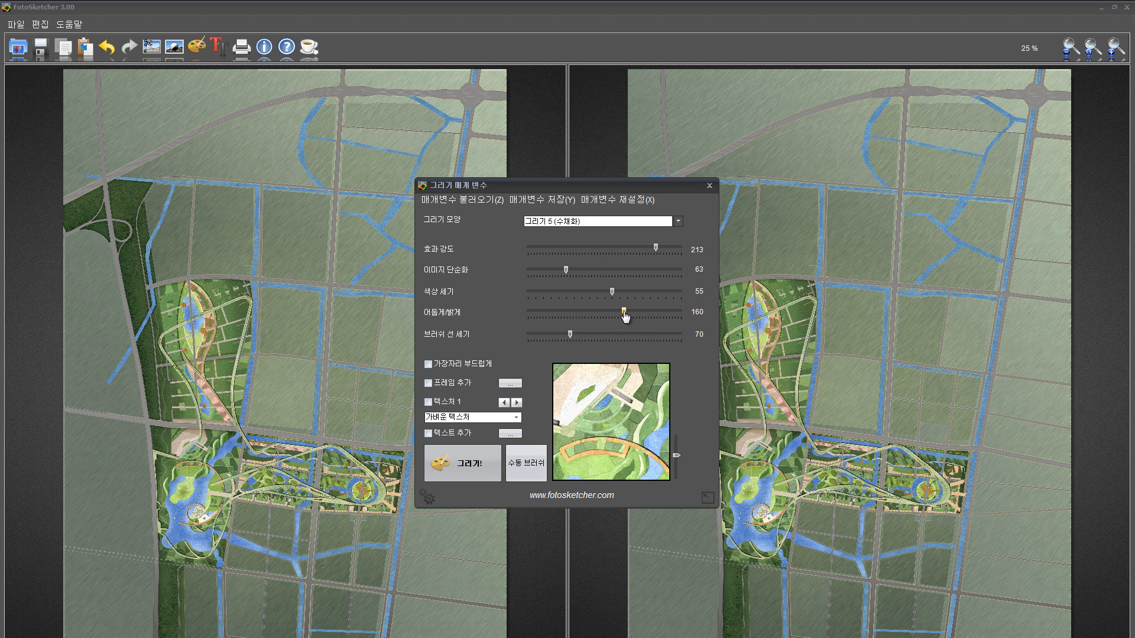
mouse_move(624, 312)
left_mouse_down()
mouse_move(572, 312)
mouse_move(650, 312)
mouse_move(594, 312)
mouse_move(621, 314)
left_mouse_up()
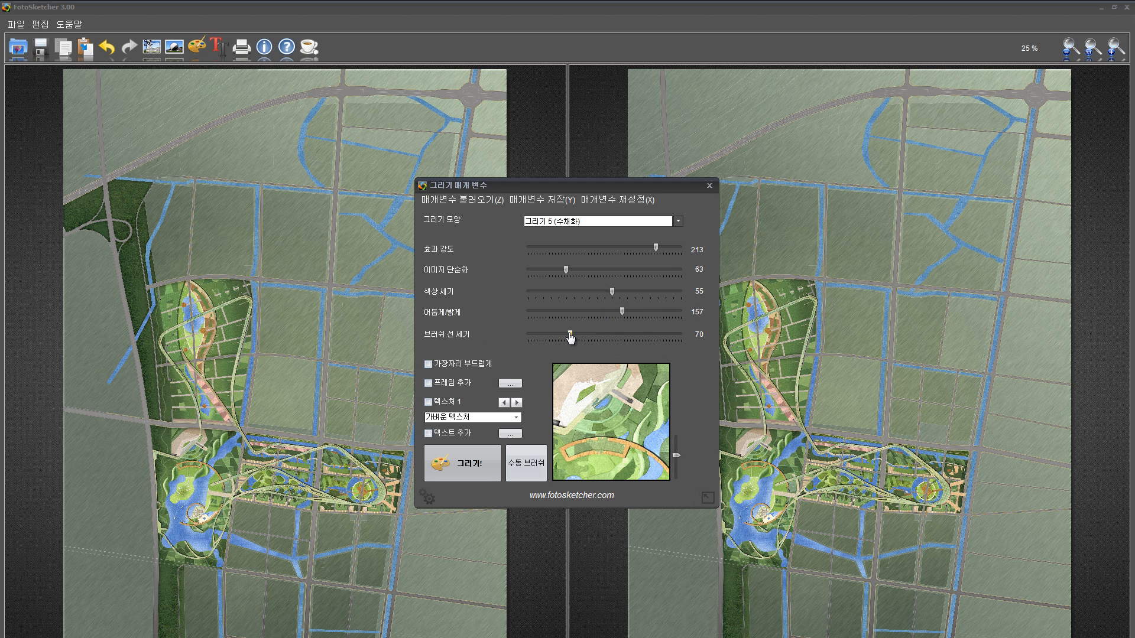
left_click_drag(570, 337, 633, 335)
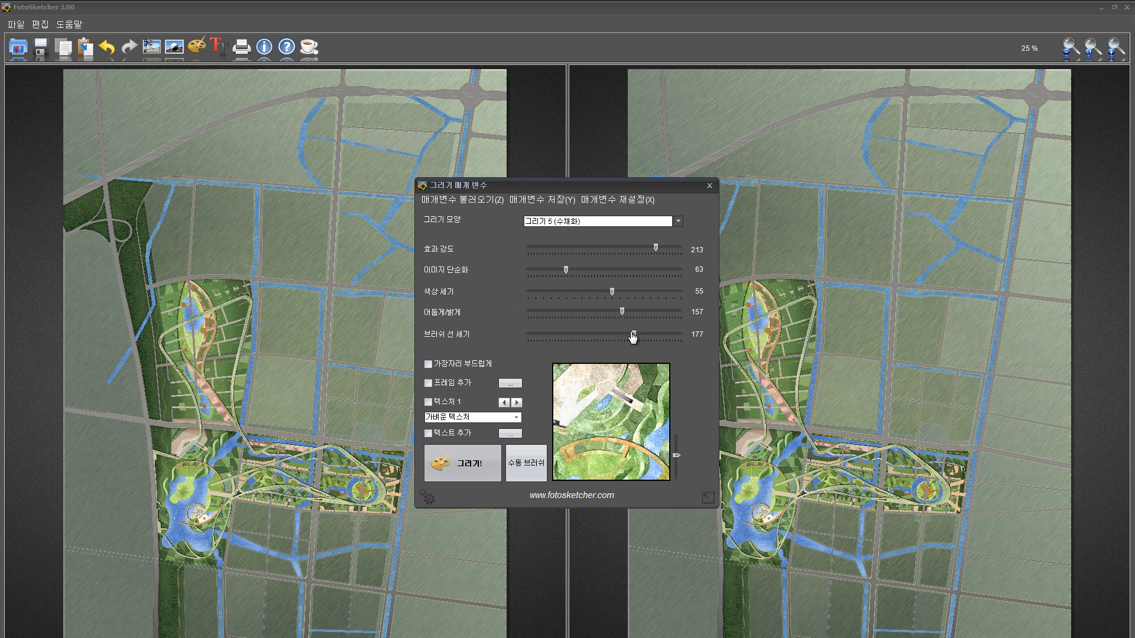
left_click_drag(633, 337, 598, 347)
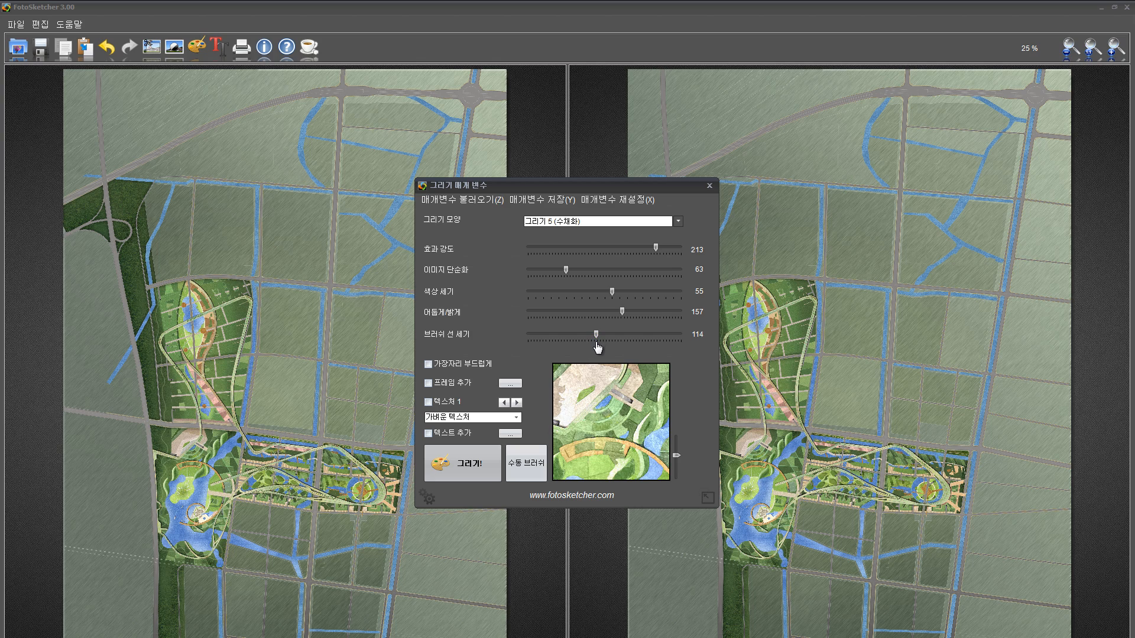
Render the watercolour drawing with the current parameters, close the parameters dialog and copy the finished picture to the clipboard.
left_click(465, 470)
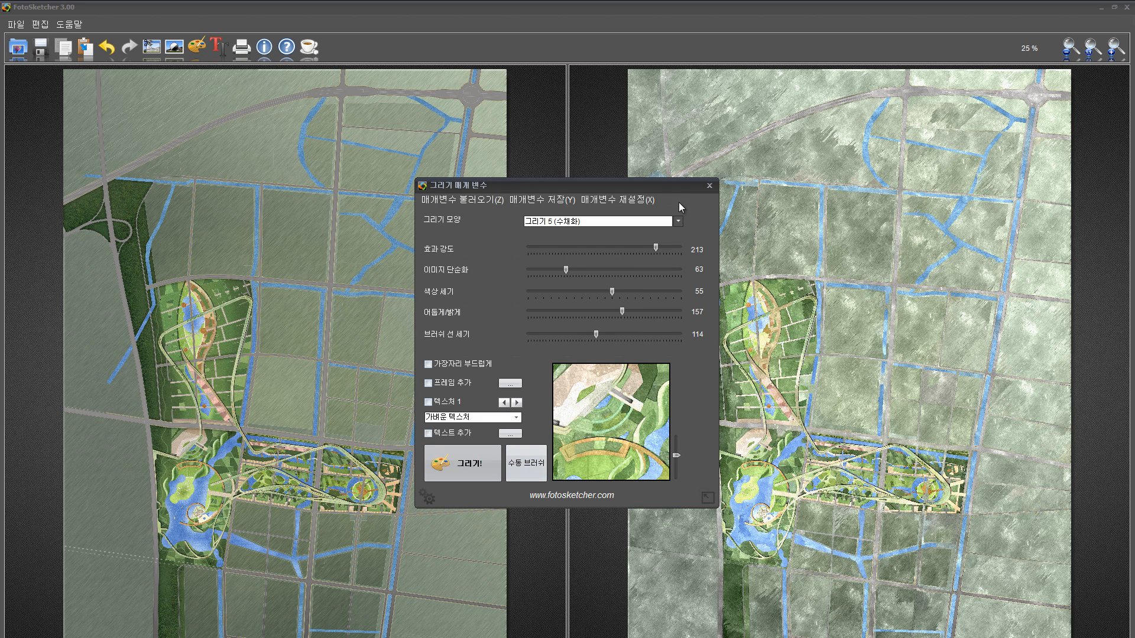
left_click(709, 187)
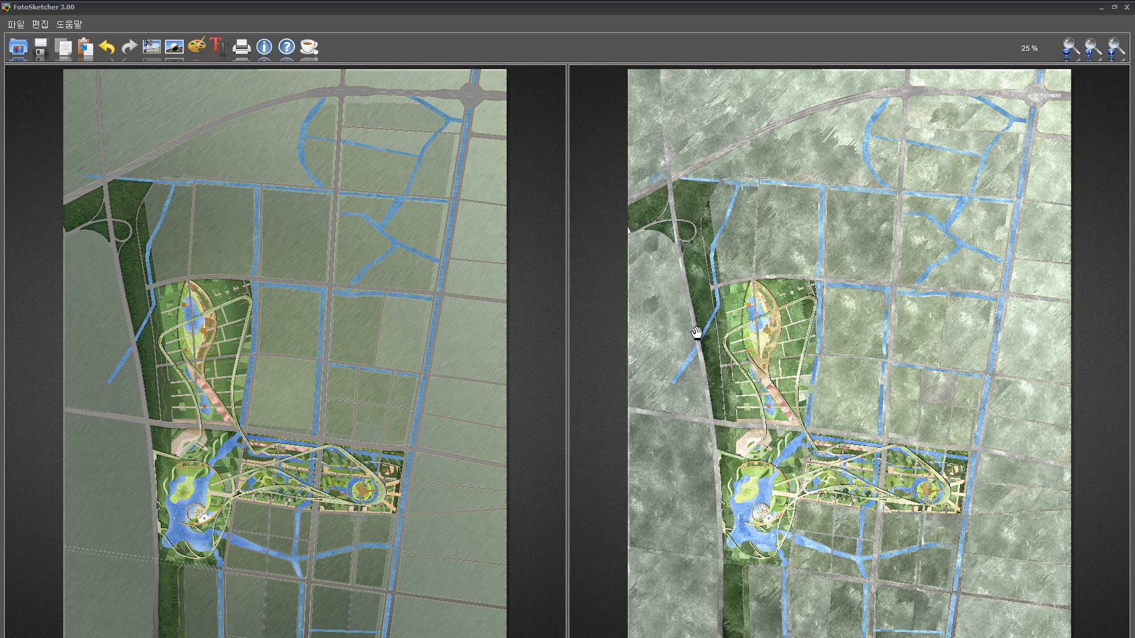
right_click(722, 385)
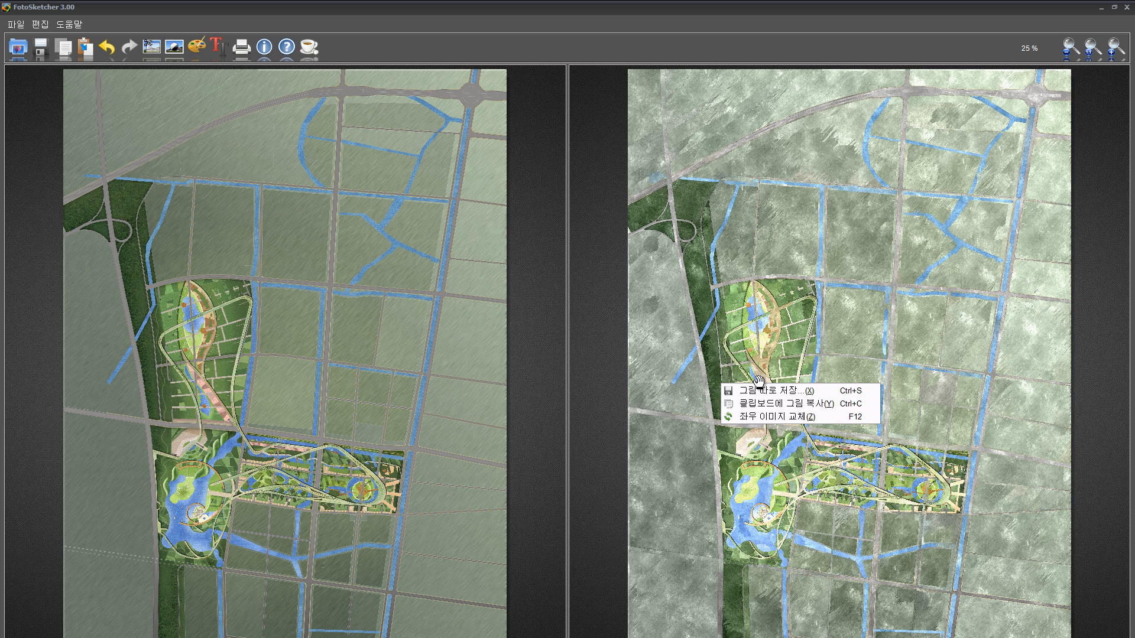
left_click(789, 407)
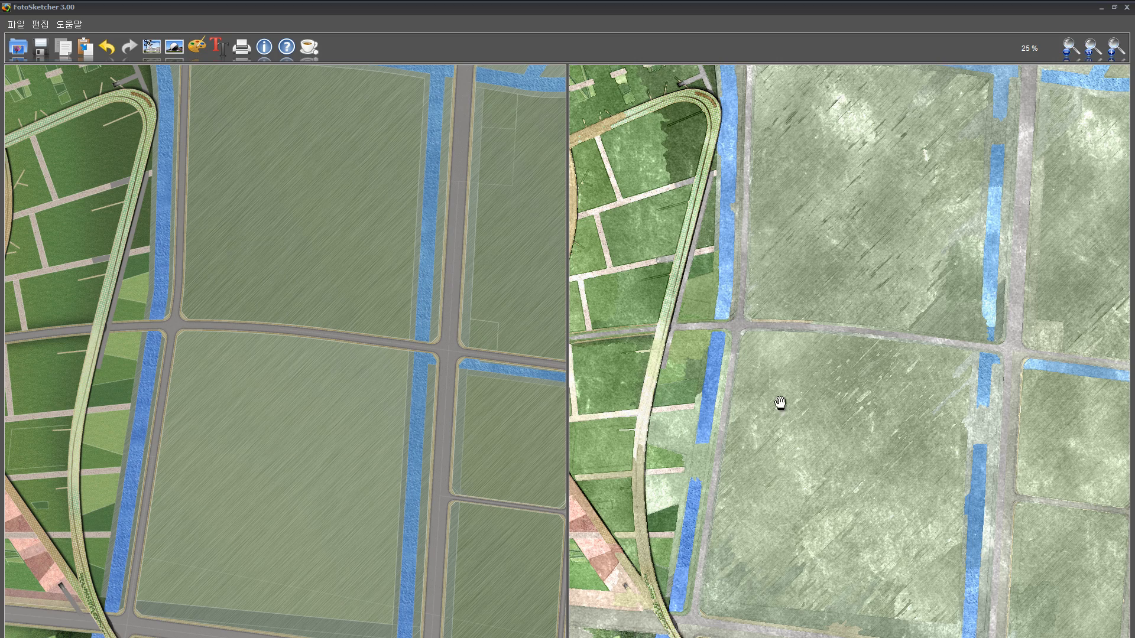
Switch to Photoshop, paste the watercolour picture above Layer 276 and inspect its detail around the park's paths and ponds.
key("alt+Tab")
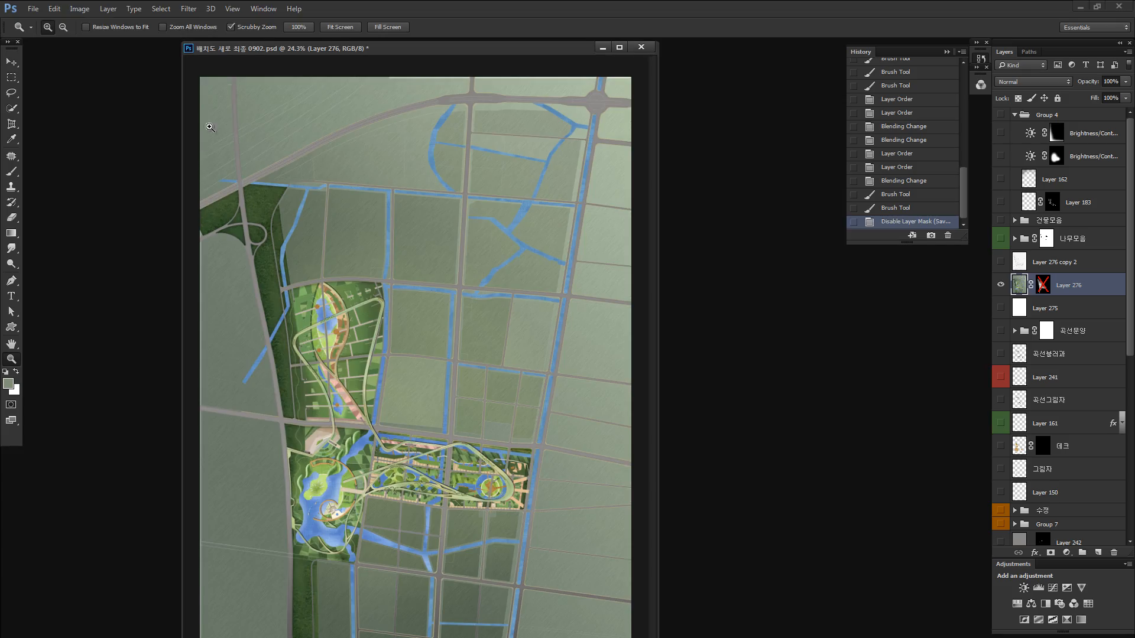
key("ctrl+v")
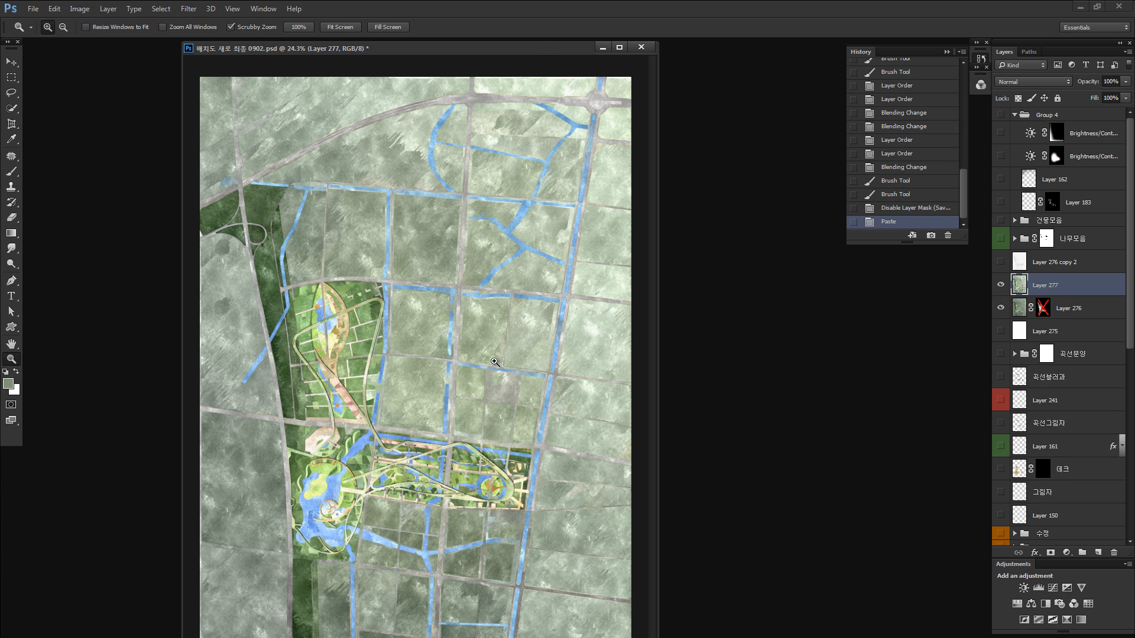
left_click_drag(303, 405, 401, 388)
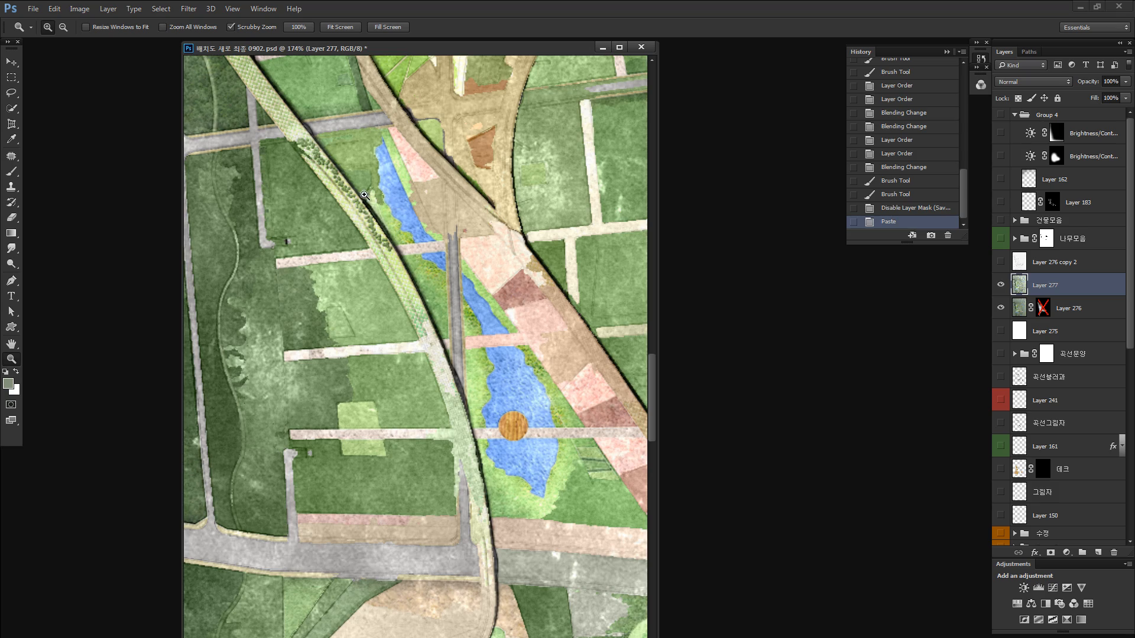
left_click_drag(364, 195, 308, 455)
left_click_drag(428, 210, 366, 214)
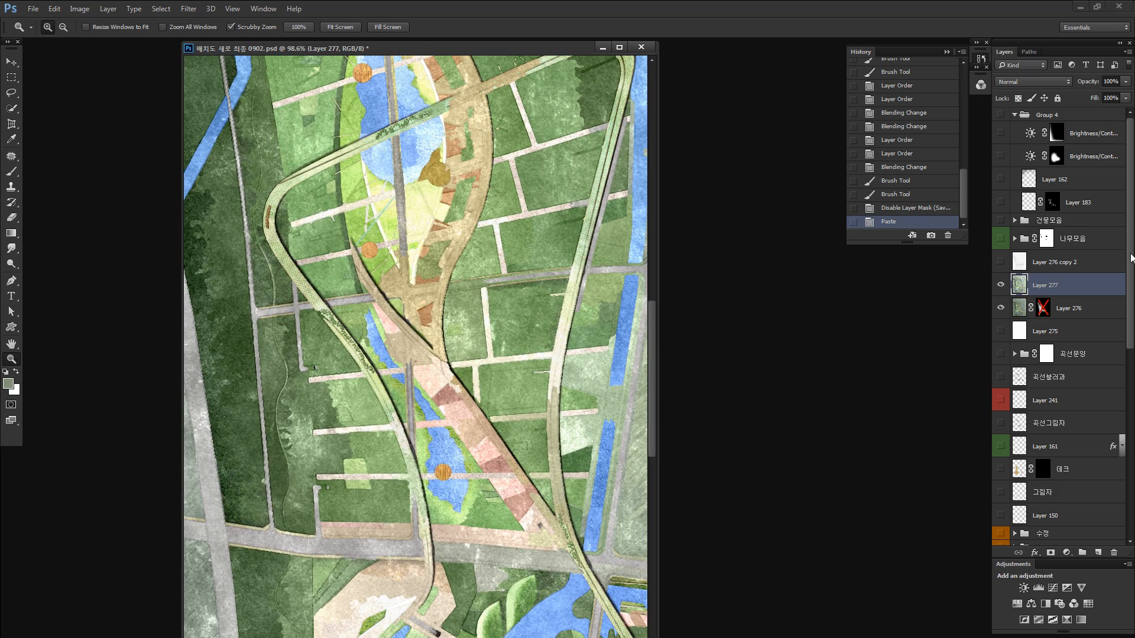
Delete Layer 276, then show the white Layer 275 and the pencil sketch Layer 276 copy 2.
left_click(1061, 305)
key("Delete")
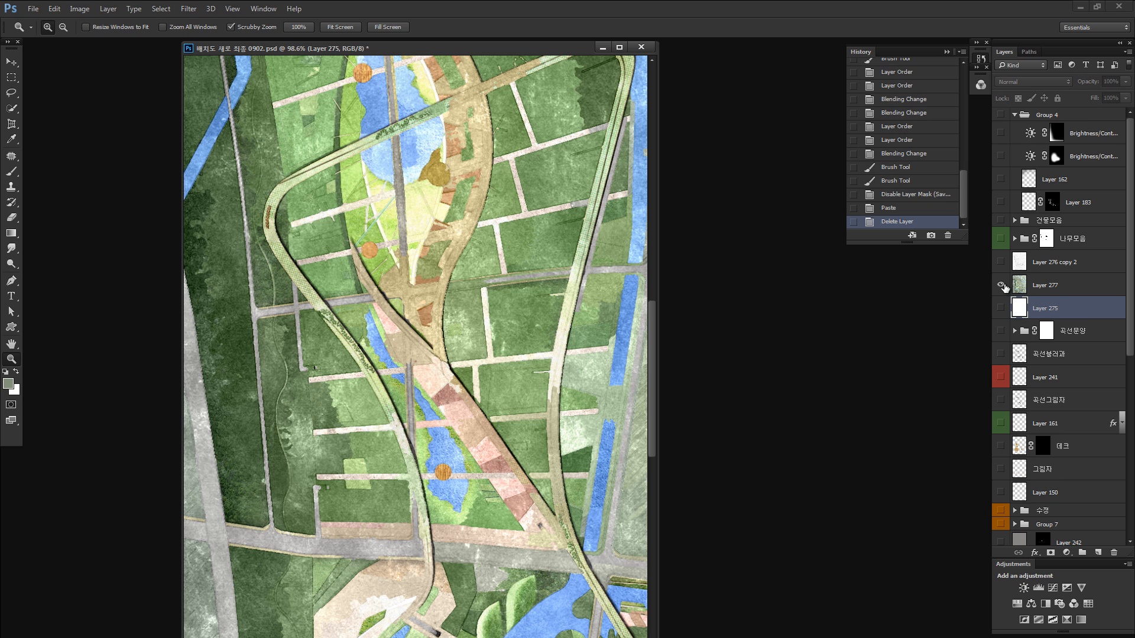
left_click(1000, 308)
left_click(1000, 262)
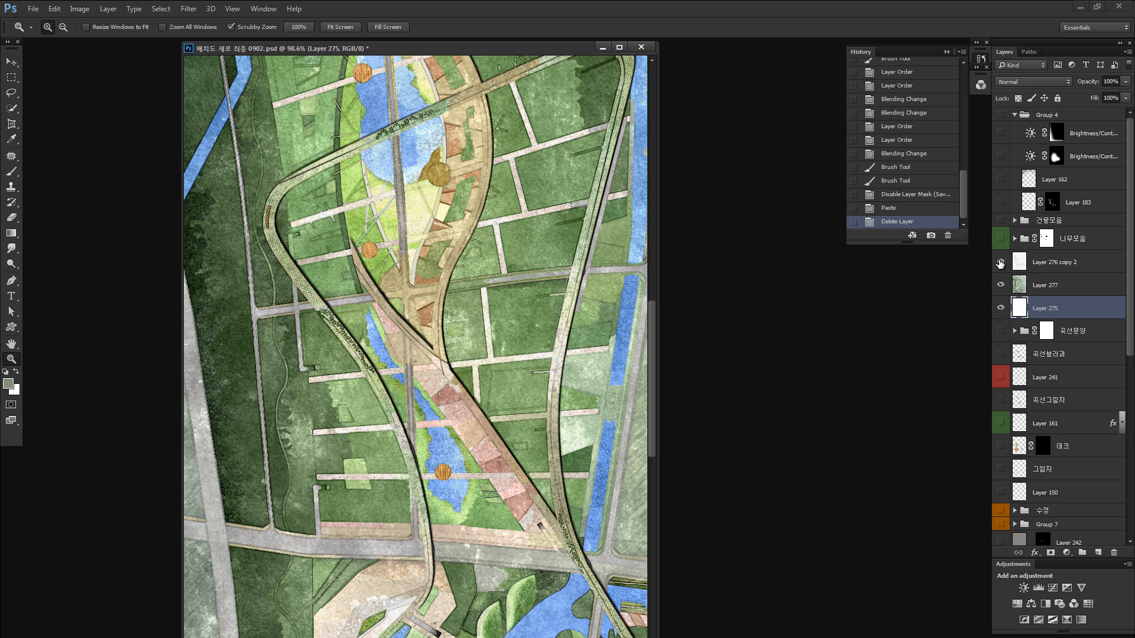
Darken the lines of Layer 276 copy 2 with legacy Brightness/Contrast at brightness 5 and contrast 65.
left_click(1015, 264)
left_click_drag(426, 277, 667, 272)
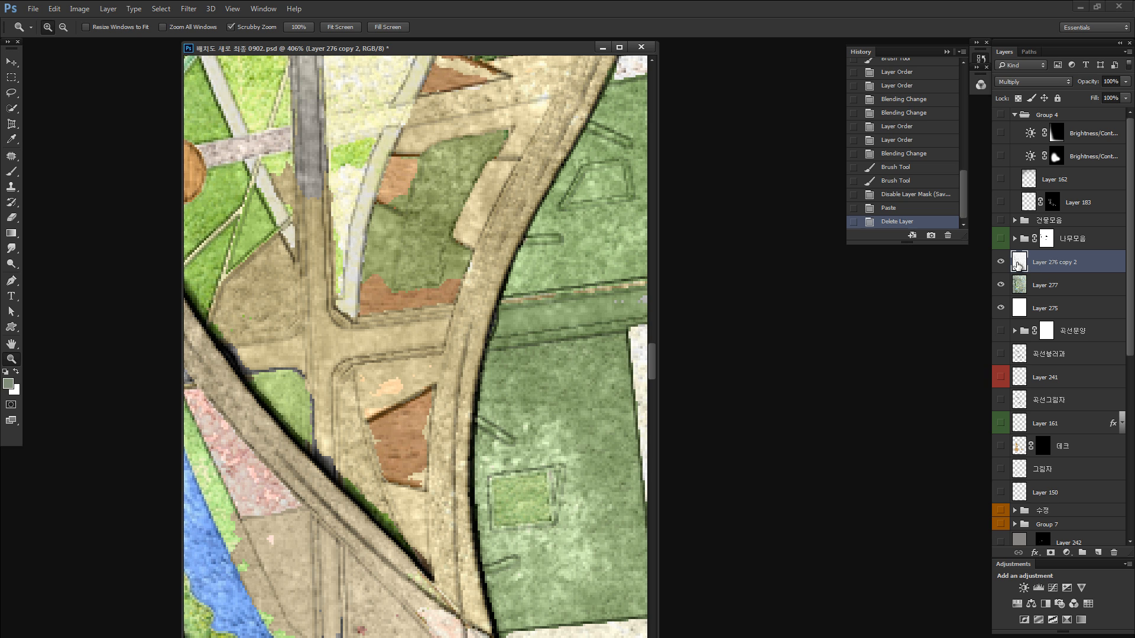
key("alt+i")
key("j")
key("c")
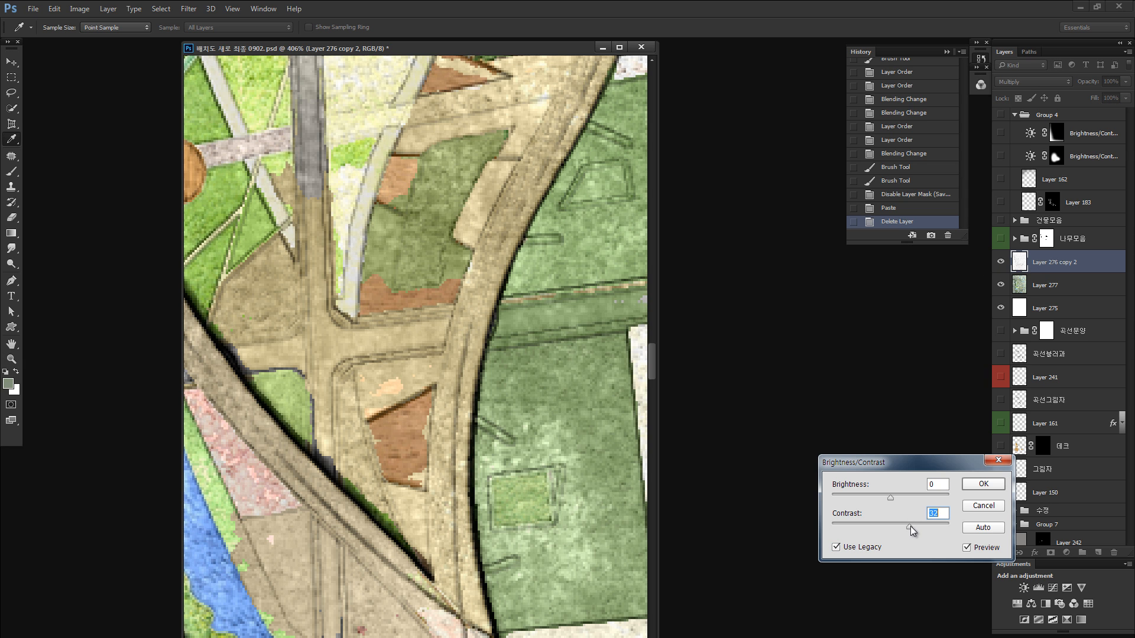
left_click_drag(910, 526, 893, 501)
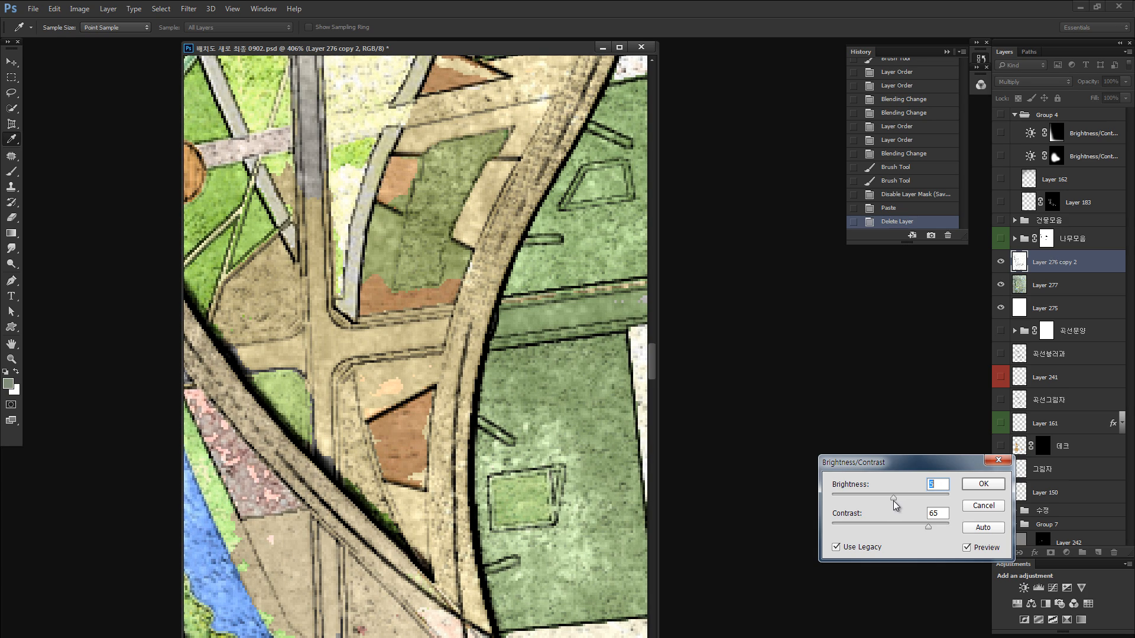
left_click(984, 484)
Compare the watercolour with and without pencil lines by dropping Layer 276 copy 2's opacity to 0% and restoring it to 100%.
key("z")
key("0")
key("9")
key("0")
key("0")
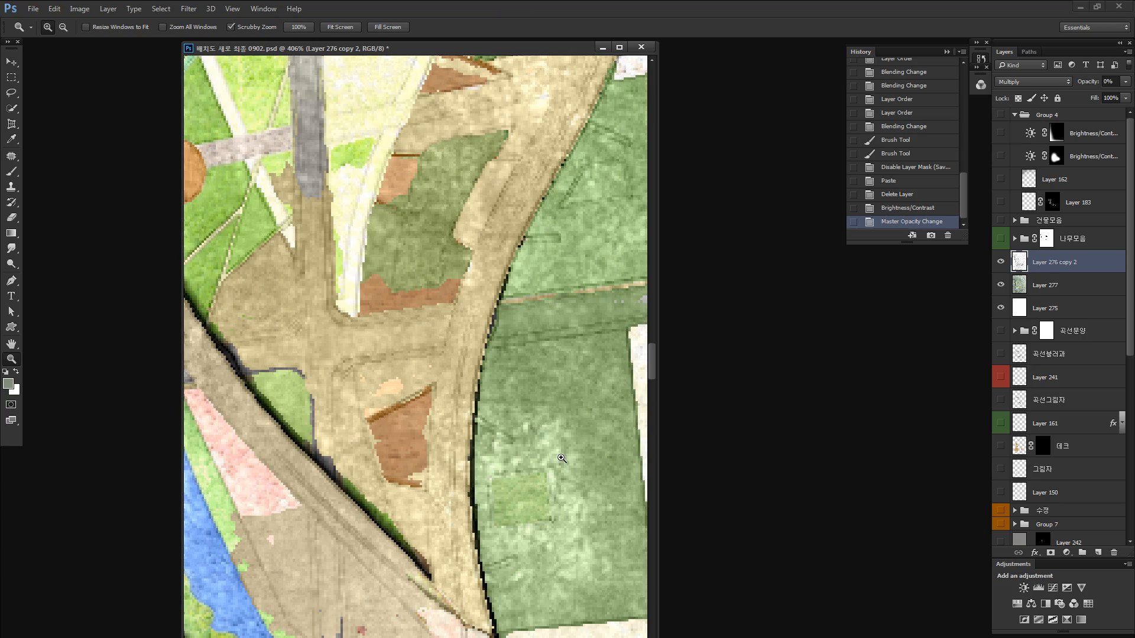
key("0")
key("ctrl+minus")
key("ctrl+minus")
key("ctrl+minus")
key("ctrl+minus")
key("ctrl+minus")
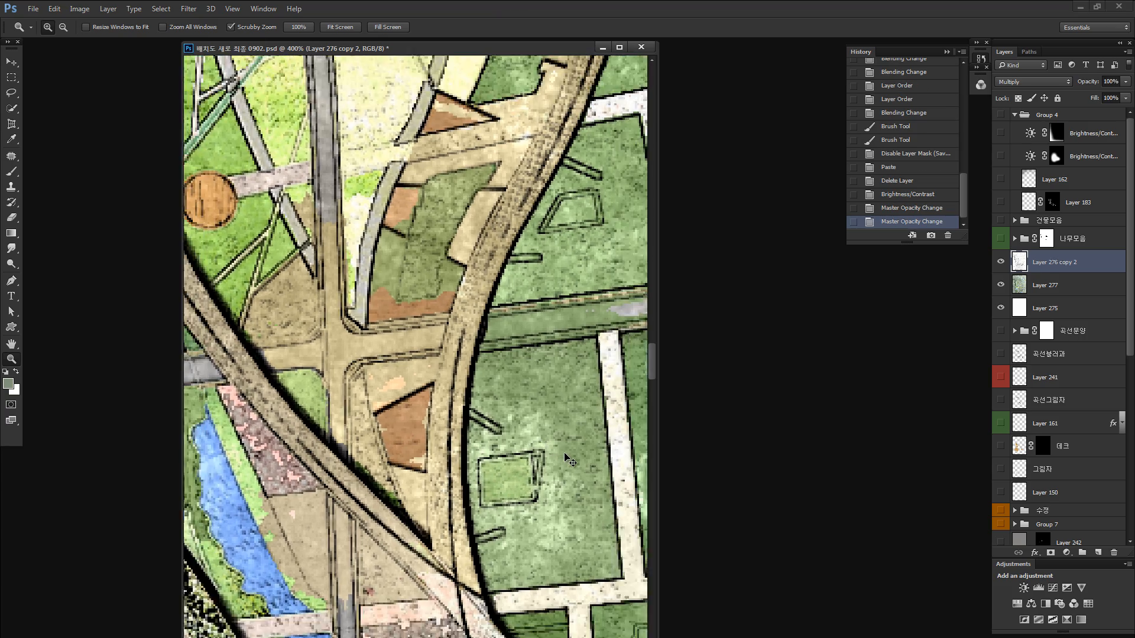
key("ctrl+minus")
key("ctrl+minus")
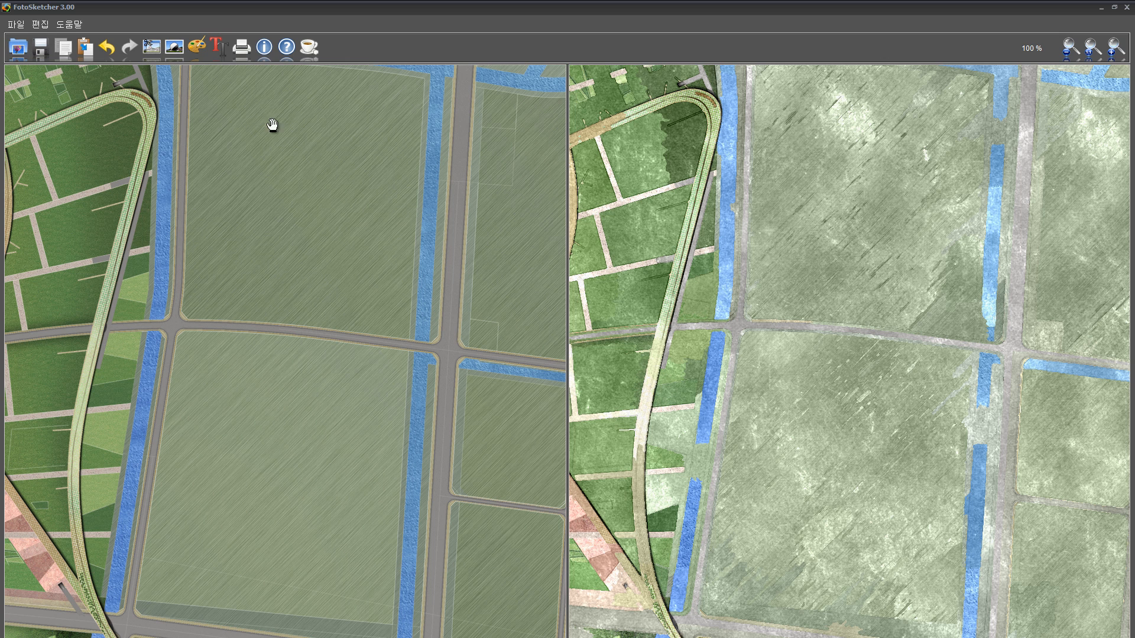
Switch to FotoSketcher, choose the 연필 스케치 2 (흑&백) style in the drawing parameters and enlarge the preview to 97%.
left_click(196, 46)
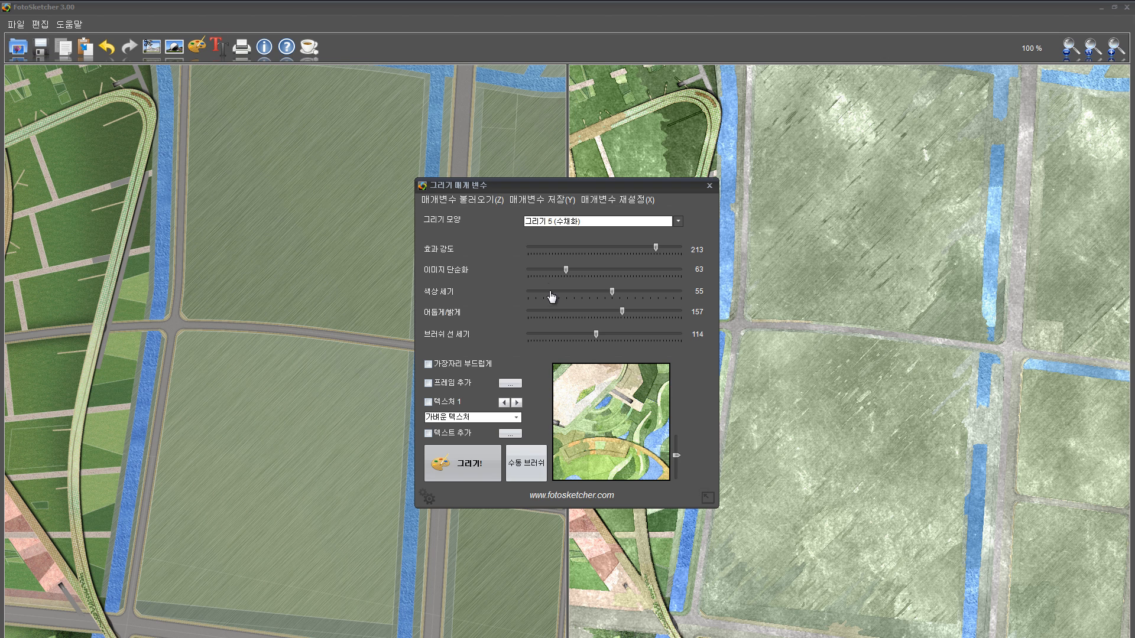
left_click(582, 222)
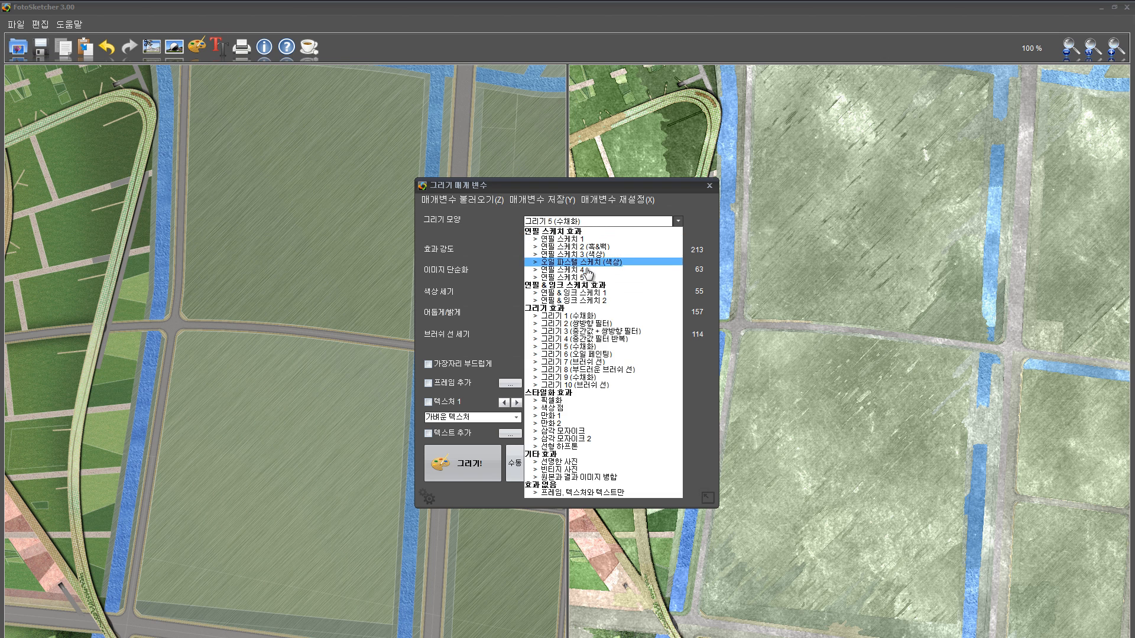
left_click(583, 247)
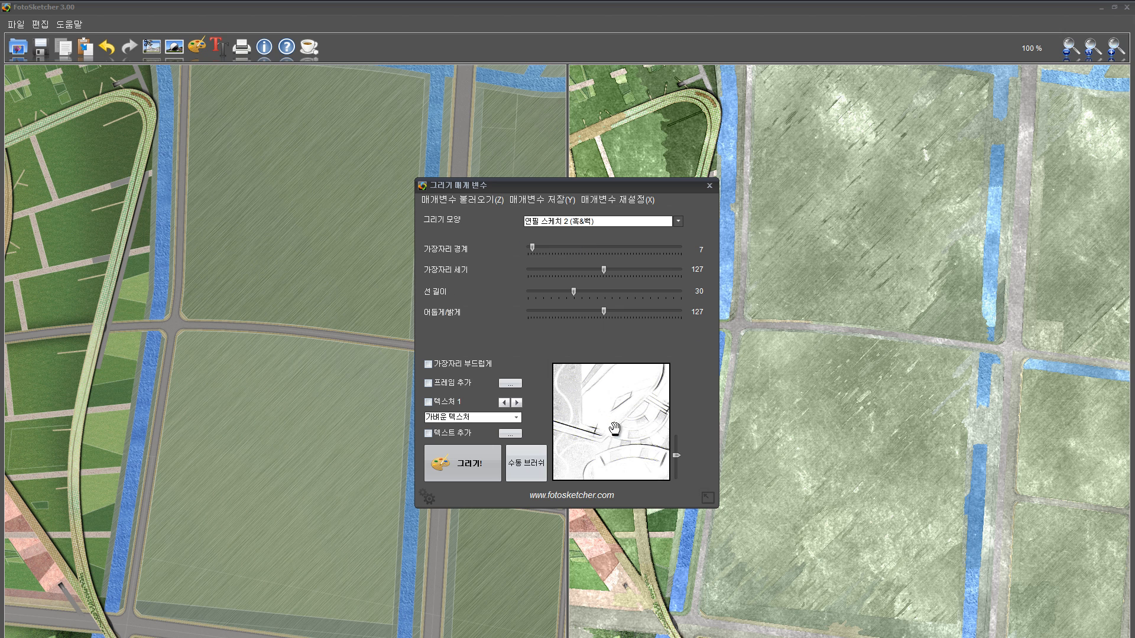
left_click_drag(678, 459, 677, 439)
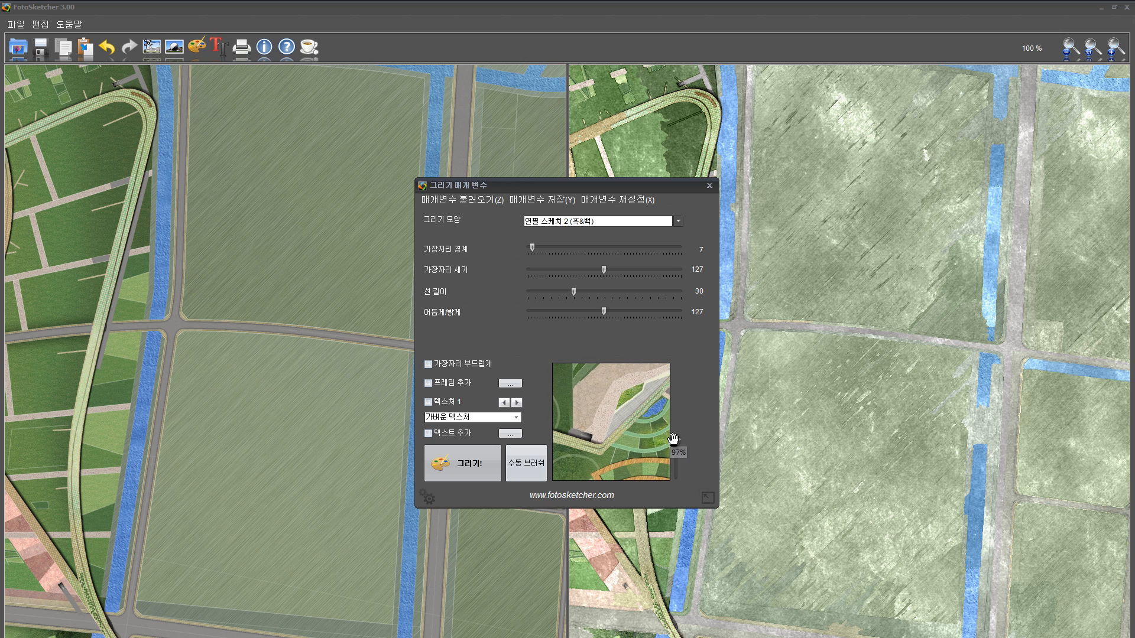
Try the styles 연필 스케치 1, 연필 스케치 3 (색상), 연필 스케치 4 and 연필 스케치 5 on the preview.
left_click(563, 223)
left_click(585, 235)
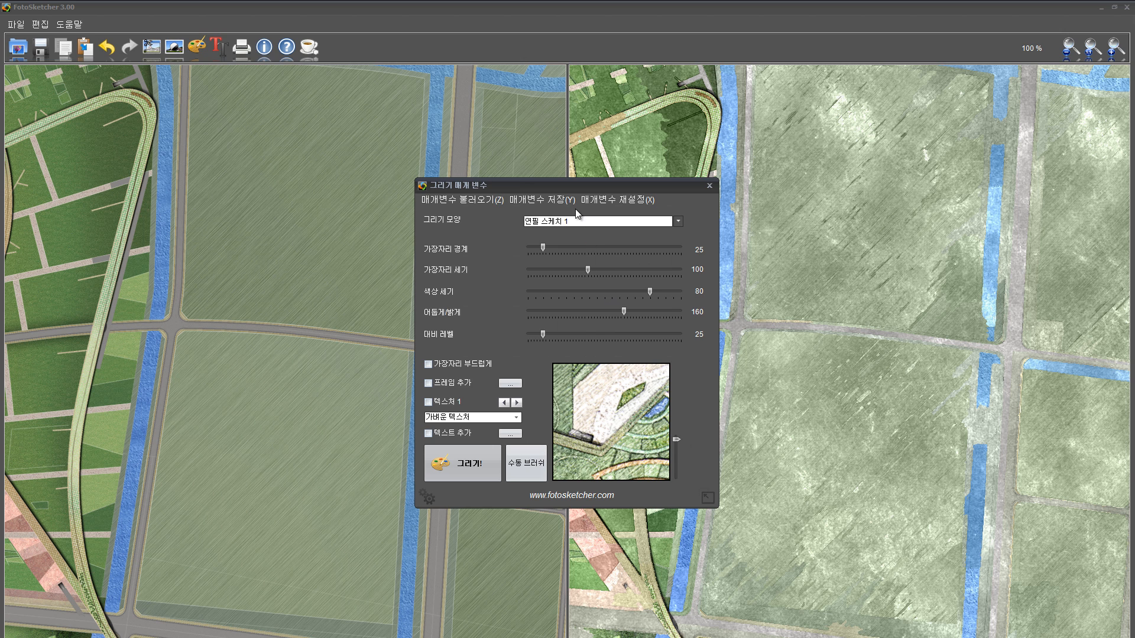
left_click(576, 221)
left_click(591, 258)
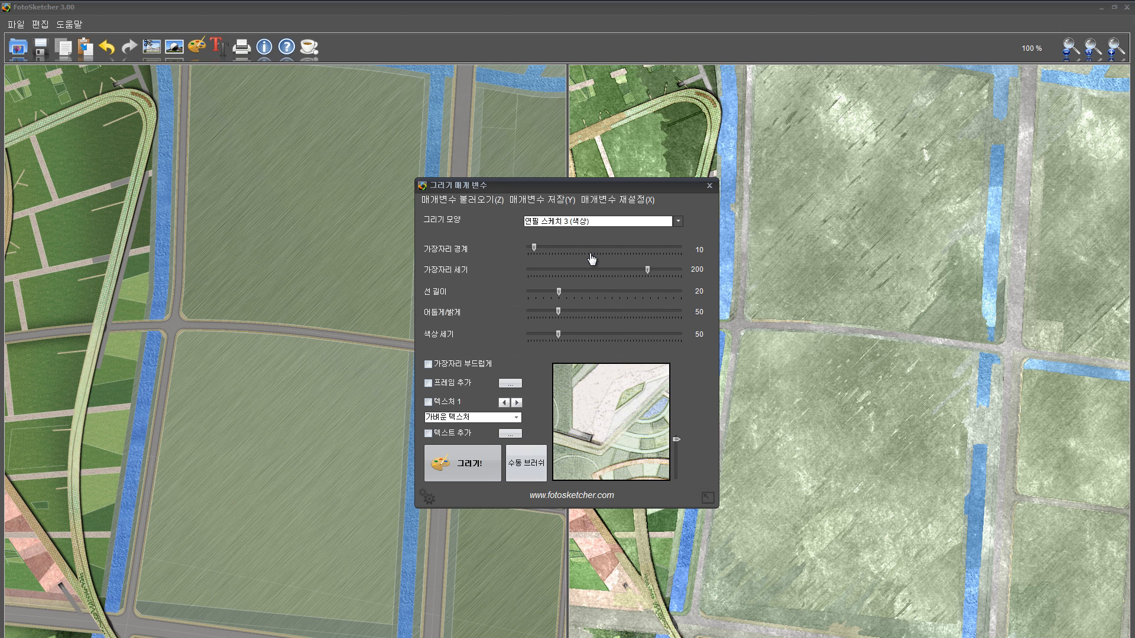
left_click(591, 228)
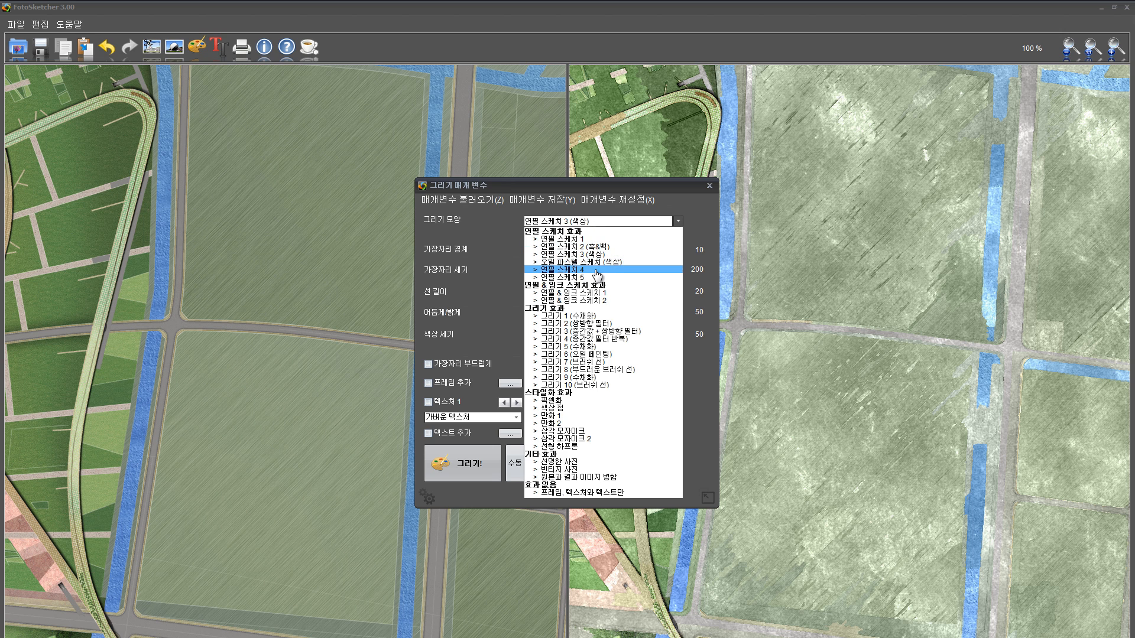
left_click(595, 271)
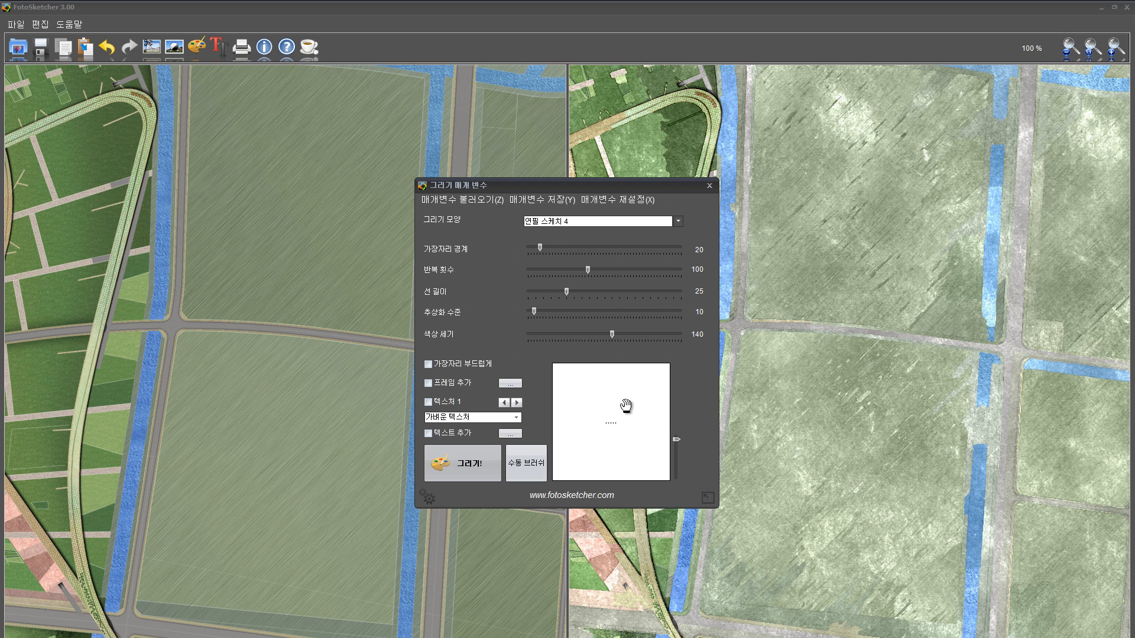
left_click(576, 230)
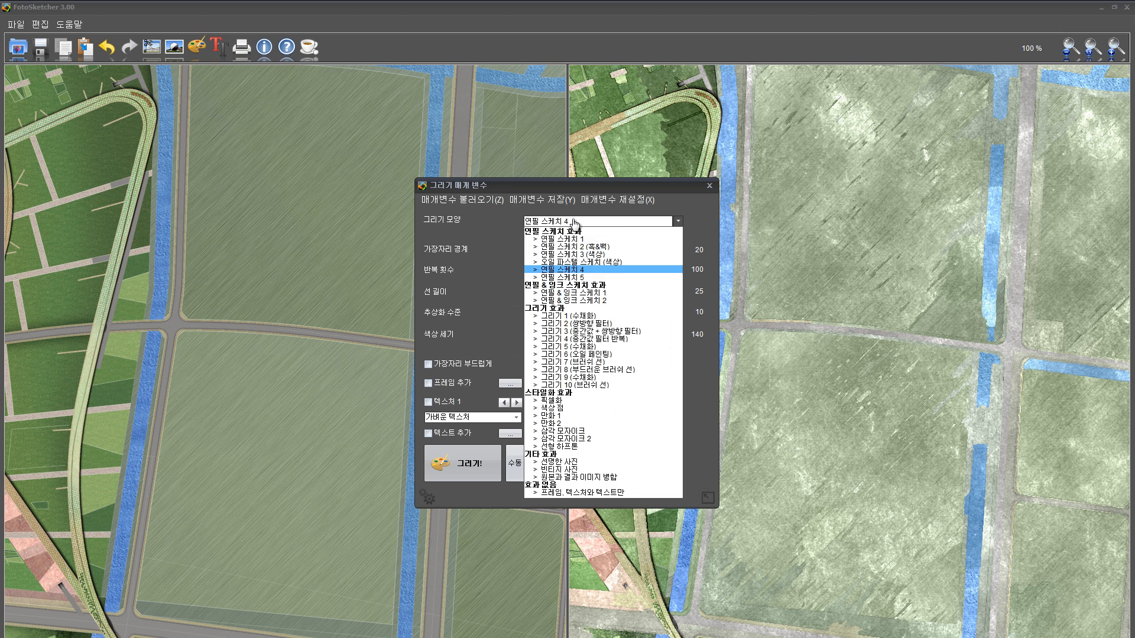
left_click(591, 277)
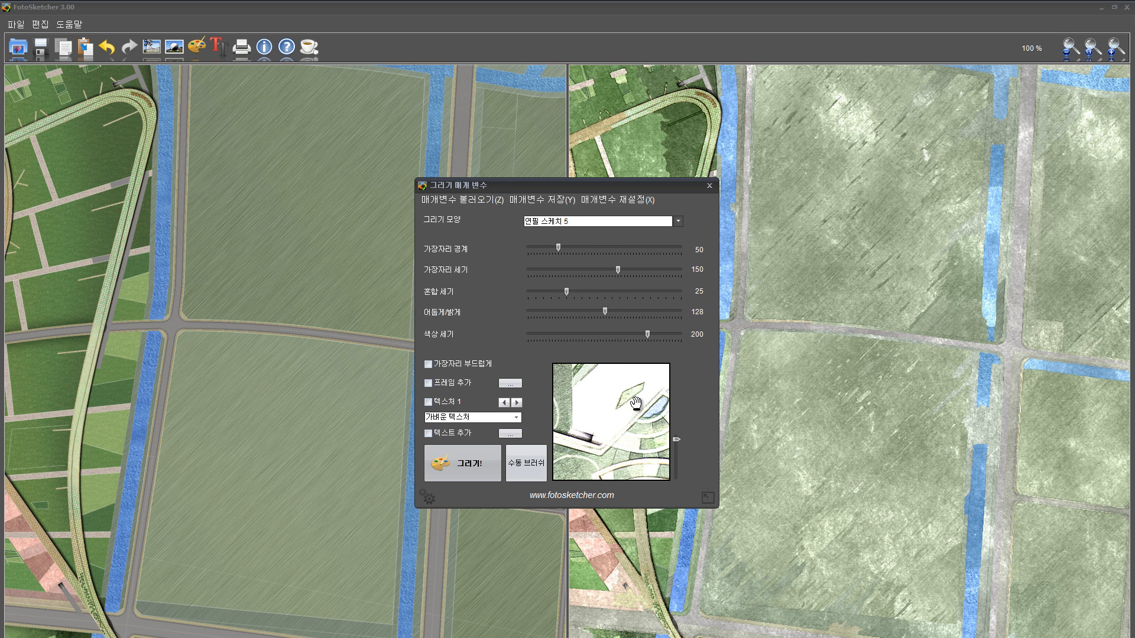
mouse_move(596, 405)
left_mouse_down()
mouse_move(642, 444)
mouse_move(625, 433)
left_mouse_up()
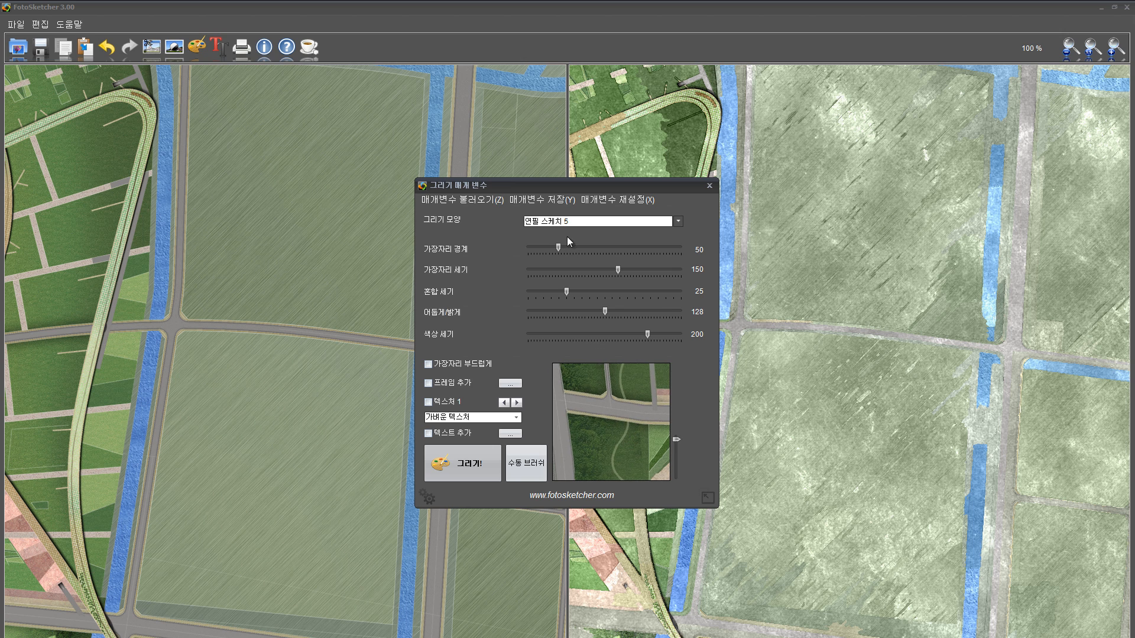
Choose 연필 스케치 2 (흑&백), test an edge threshold of 228 on the preview and set it to 0.
left_click(605, 222)
left_click(605, 246)
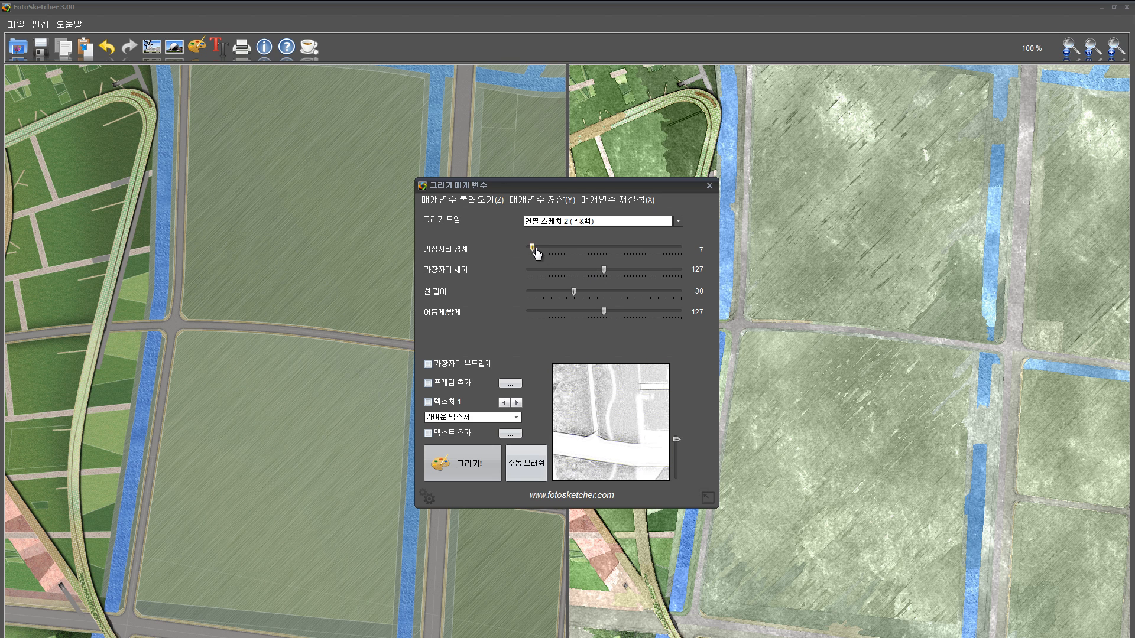
left_click_drag(536, 253, 667, 259)
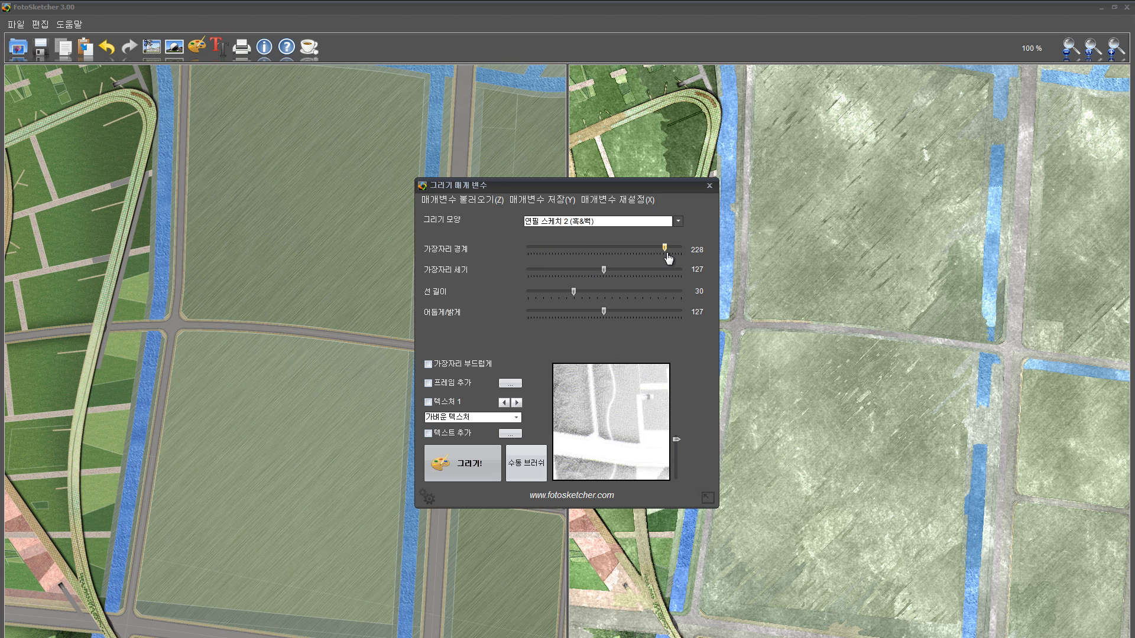
mouse_move(610, 433)
left_mouse_down()
mouse_move(660, 430)
mouse_move(593, 472)
left_mouse_up()
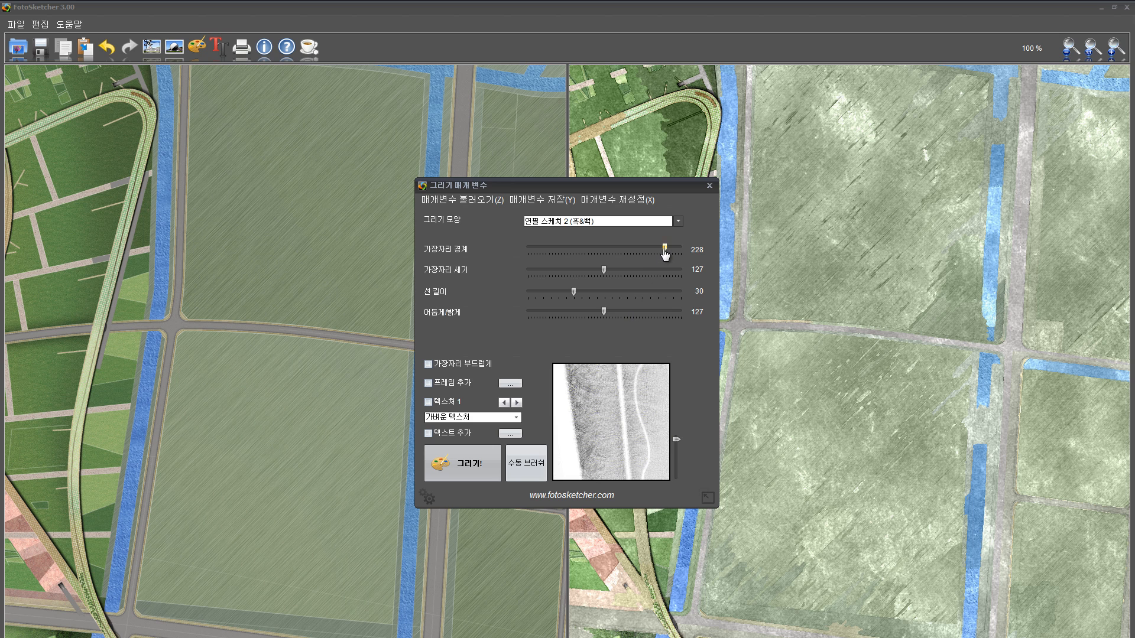
left_click_drag(665, 252, 516, 258)
mouse_move(580, 413)
left_mouse_down()
mouse_move(603, 440)
mouse_move(638, 451)
mouse_move(631, 458)
left_mouse_up()
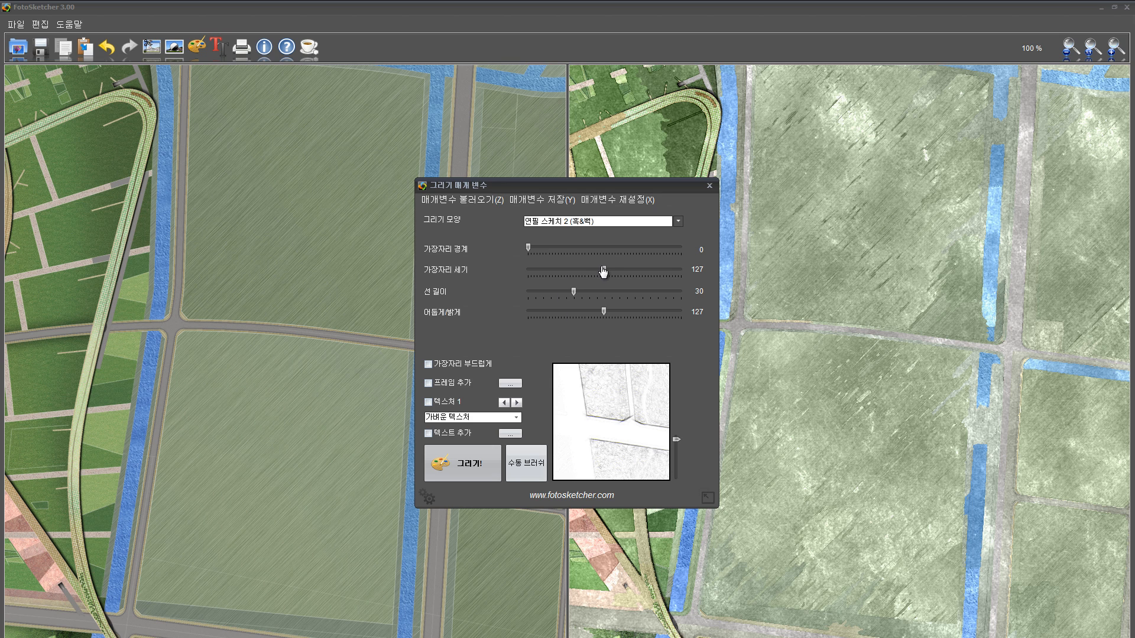
Test an edge intensity of 220 on different parts of the plan at 37% preview zoom and set it to 161.
left_click_drag(603, 271, 660, 272)
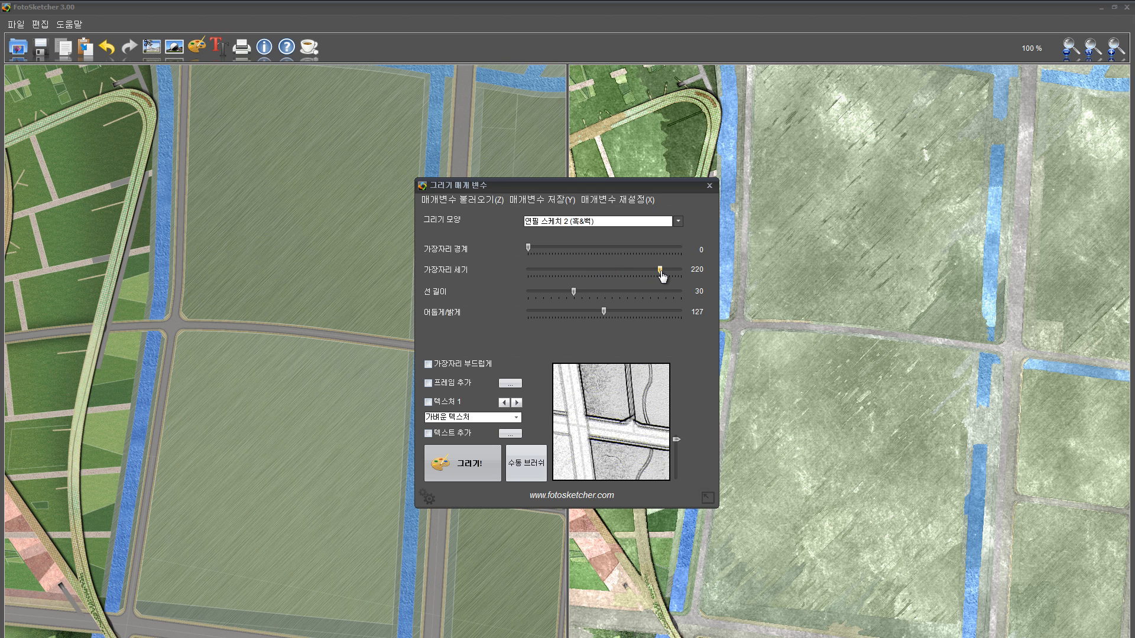
left_click_drag(616, 401, 545, 434)
left_click_drag(676, 440, 677, 471)
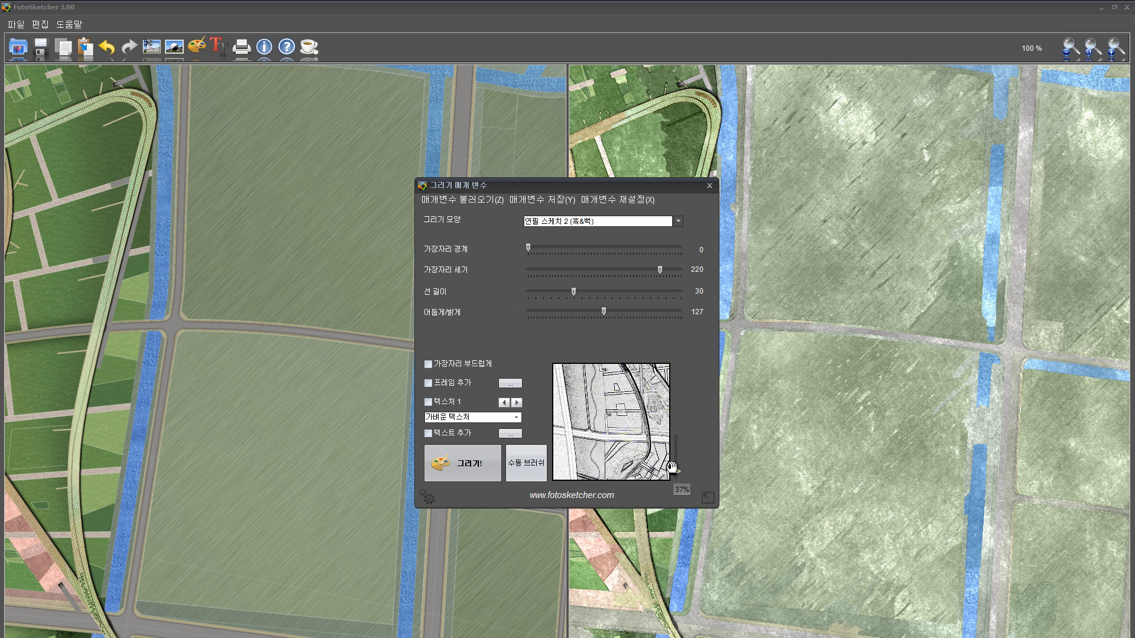
left_click_drag(625, 434, 592, 443)
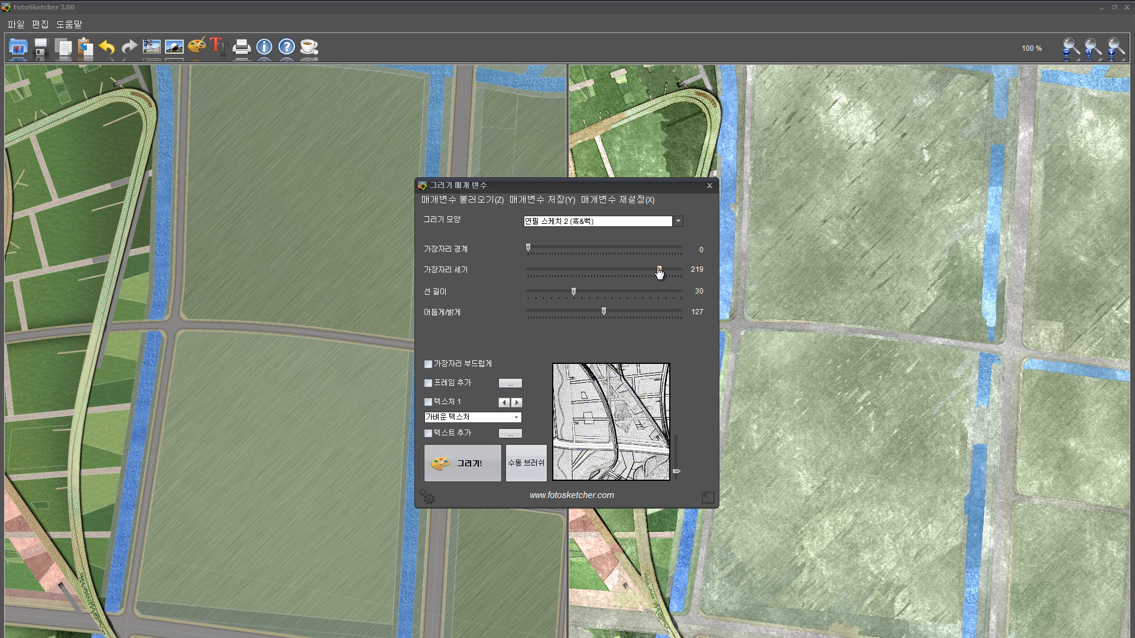
left_click_drag(660, 273, 627, 273)
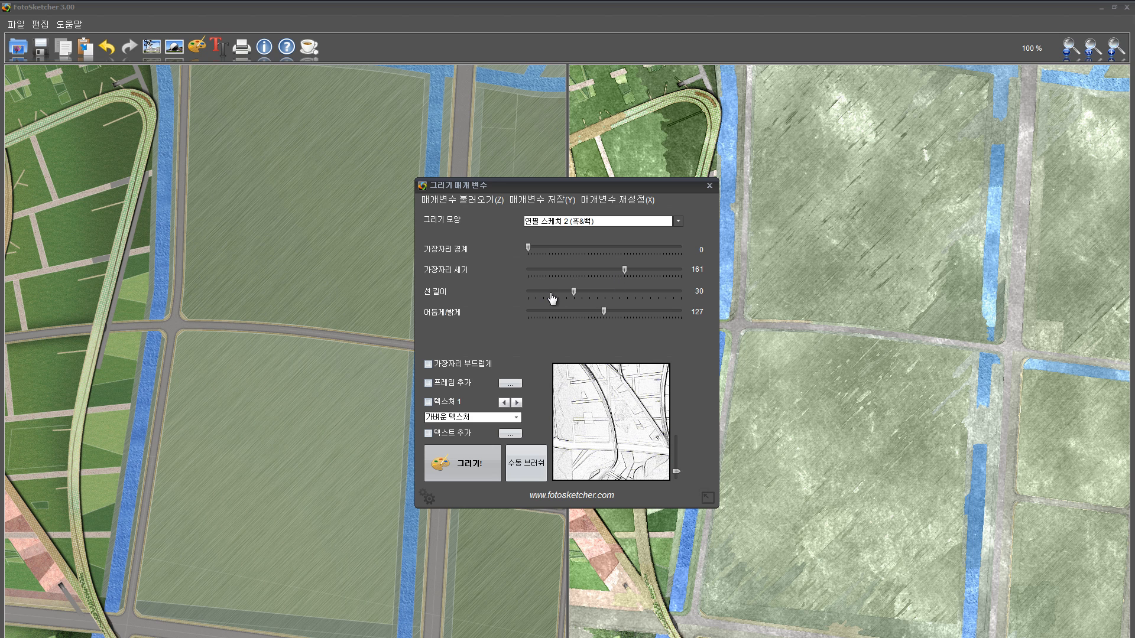
Test a line length of 49 on an enlarged area of the preview and set it to 37.
left_click_drag(584, 297, 606, 297)
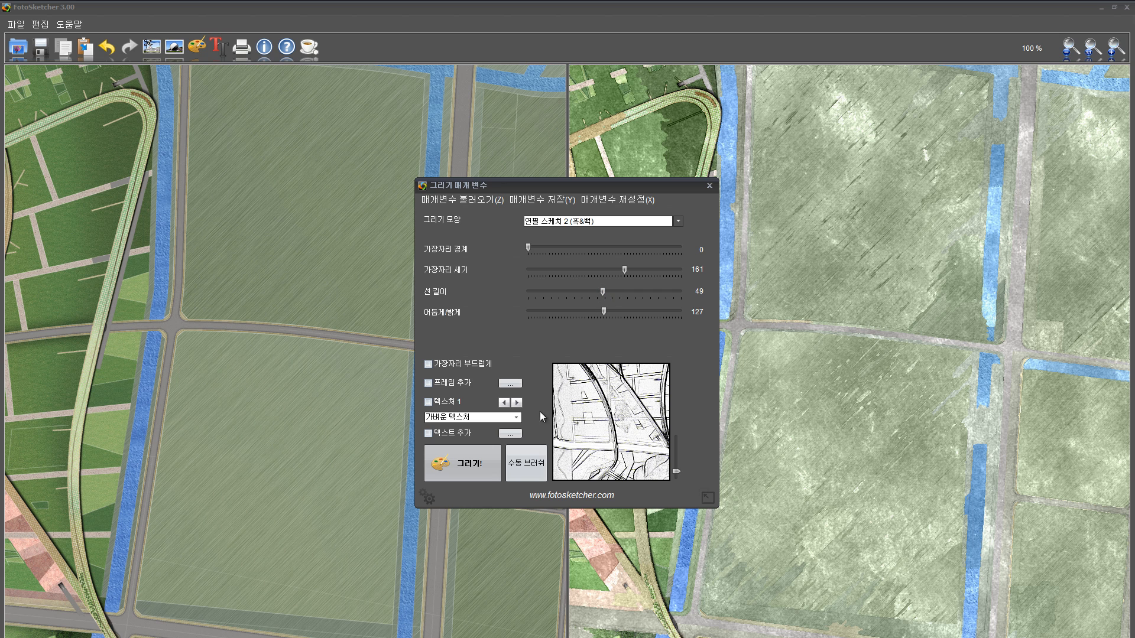
left_click_drag(676, 471, 677, 439)
left_click_drag(577, 431, 658, 435)
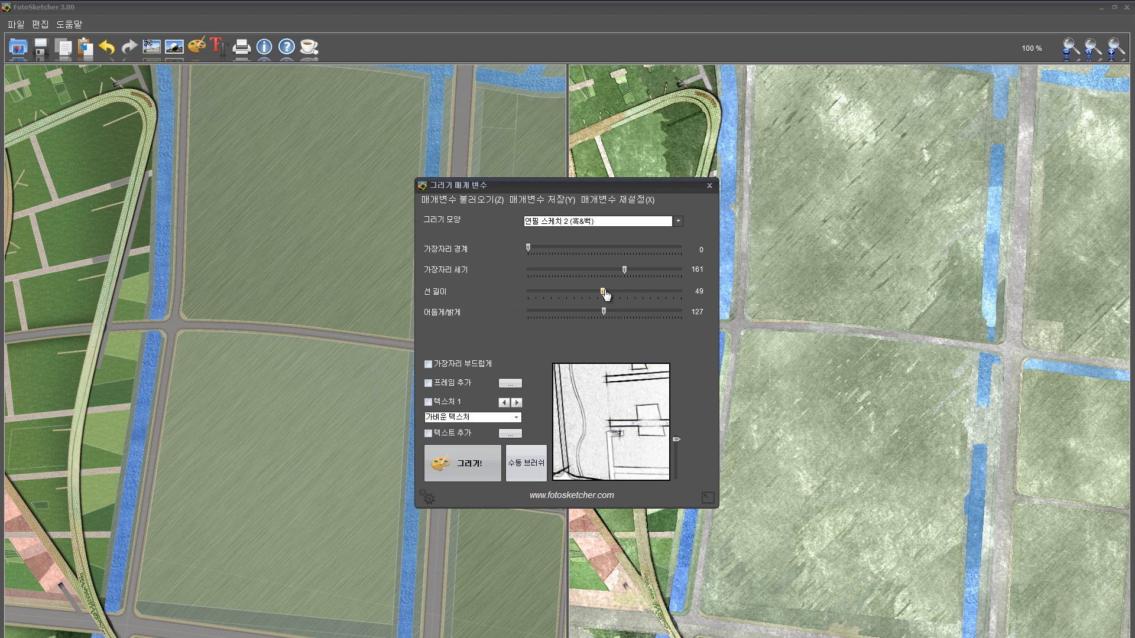
left_click_drag(602, 294, 585, 294)
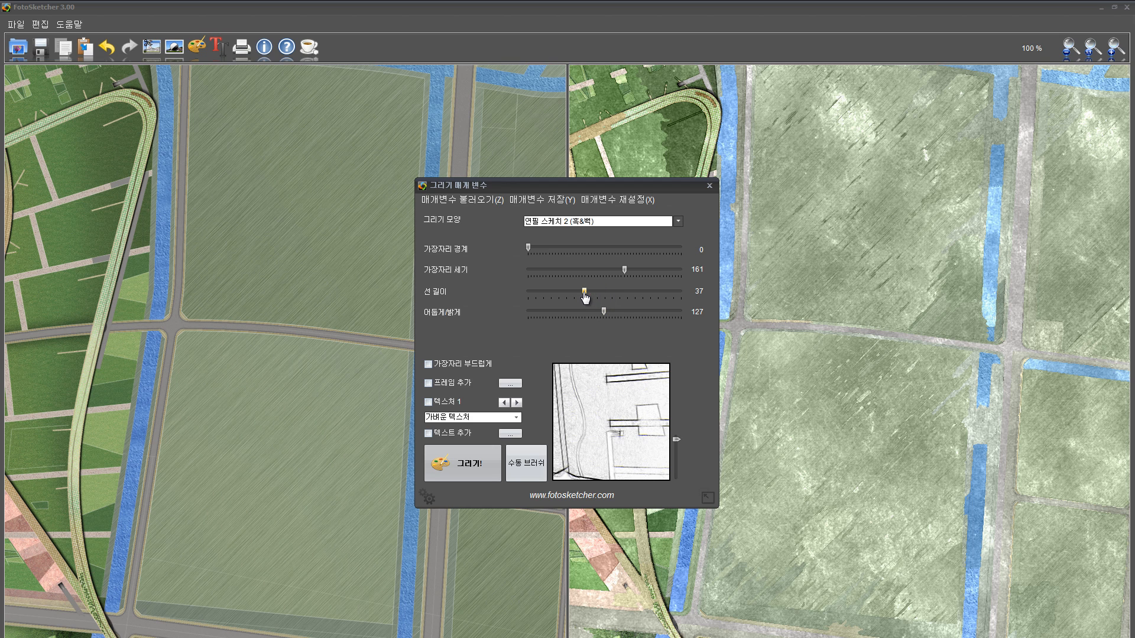
Lower the darken/lighten value of the 연필 스케치 2 (흑&백) style to 53, checking different areas in the preview.
left_click_drag(603, 312, 537, 317)
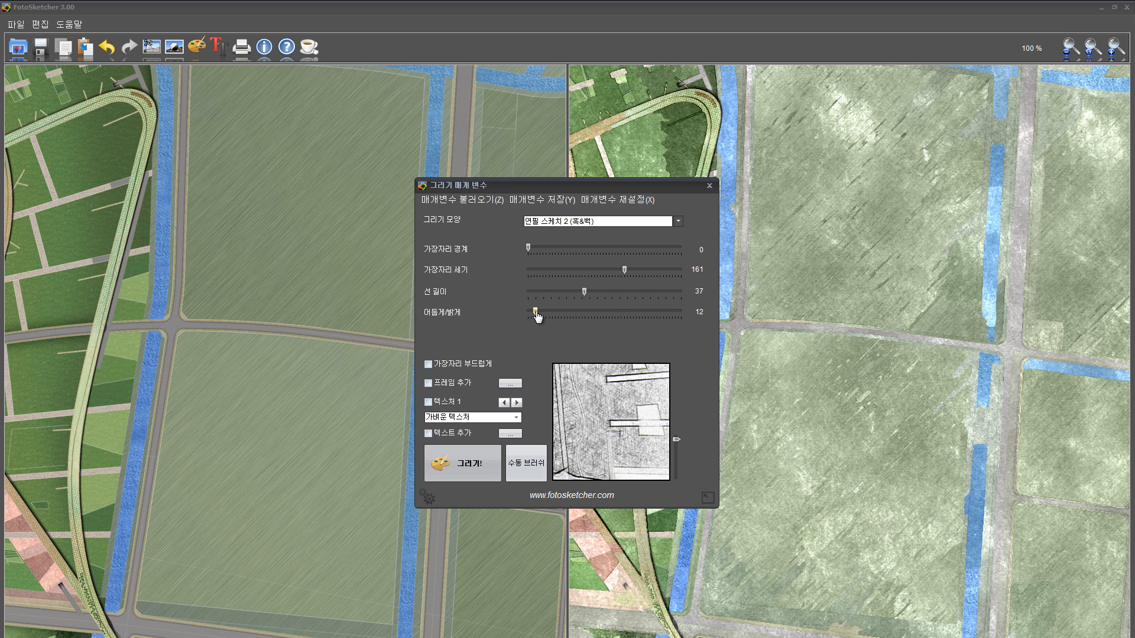
left_click_drag(628, 414, 679, 472)
left_click_drag(643, 406, 632, 466)
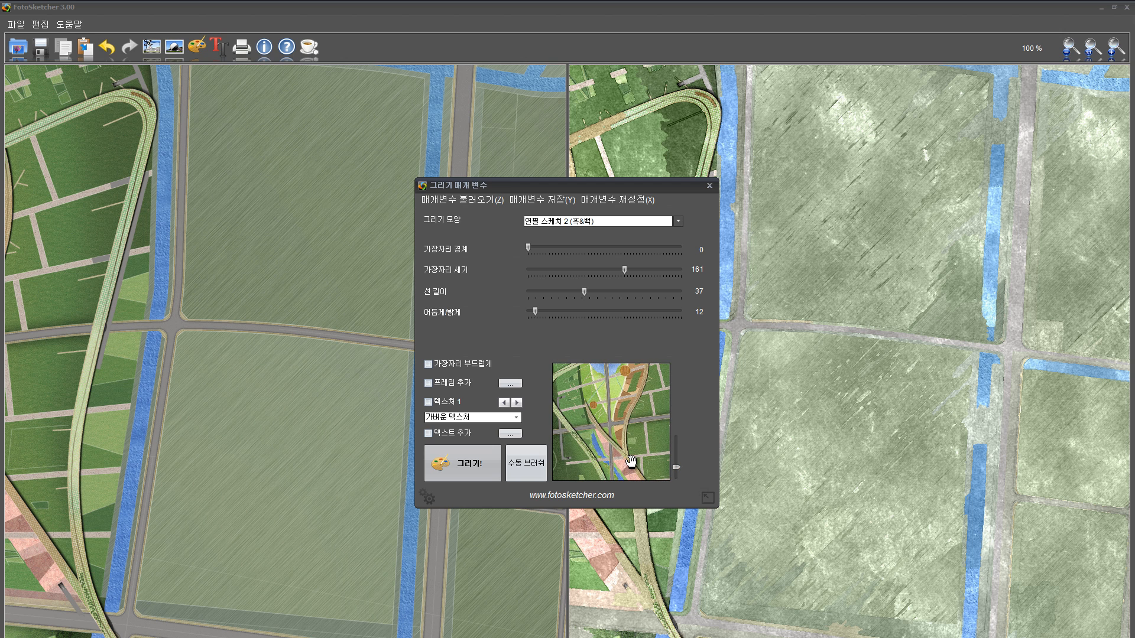
left_click_drag(535, 312, 563, 318)
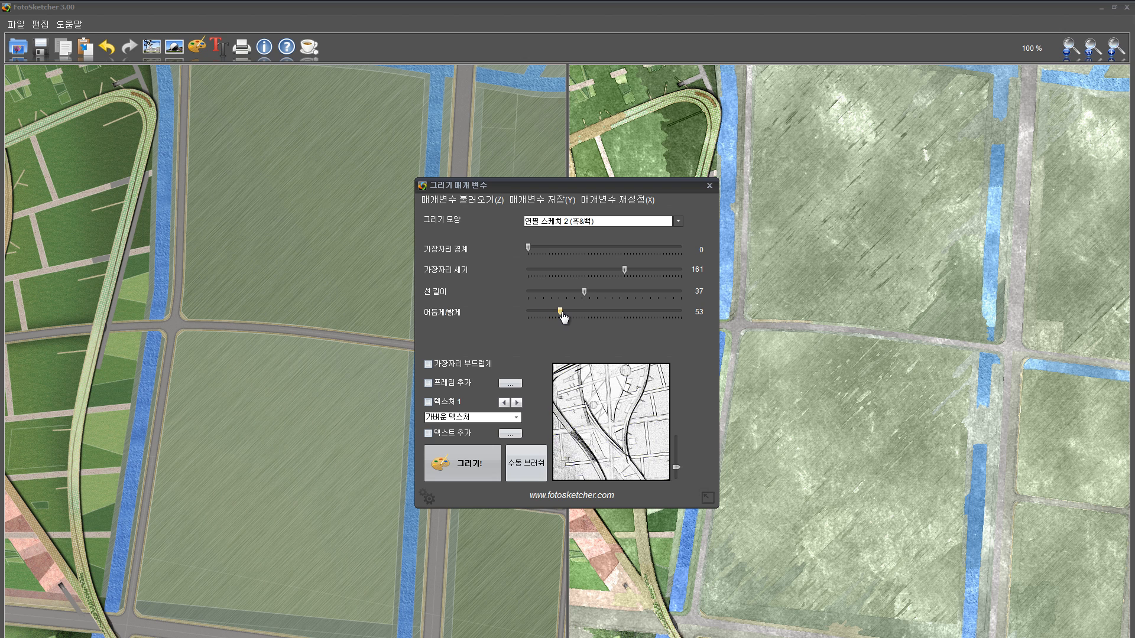
left_click_drag(618, 403, 637, 462)
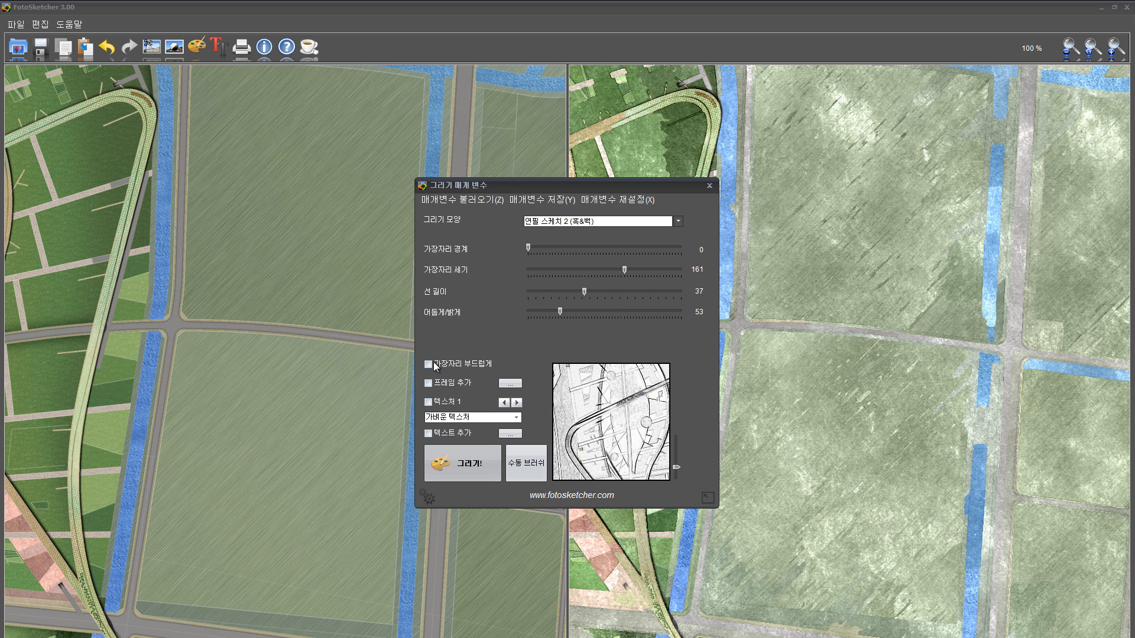
Try adding a texture of type 보통 텍스처 with texture number 5, and turn the texture option off.
left_click(428, 402)
left_click(468, 417)
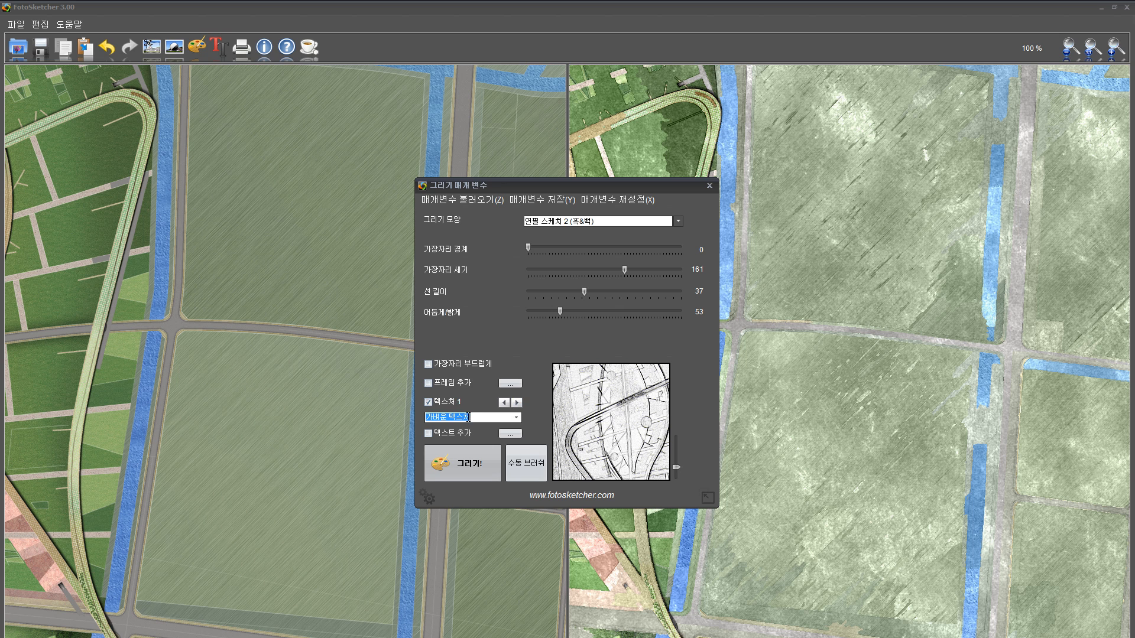
left_click(517, 418)
left_click(507, 436)
left_click(517, 403)
left_click(516, 402)
left_click(428, 403)
Render the plan with the black-and-white pencil sketch settings and close the drawing parameters.
left_click_drag(615, 445, 618, 387)
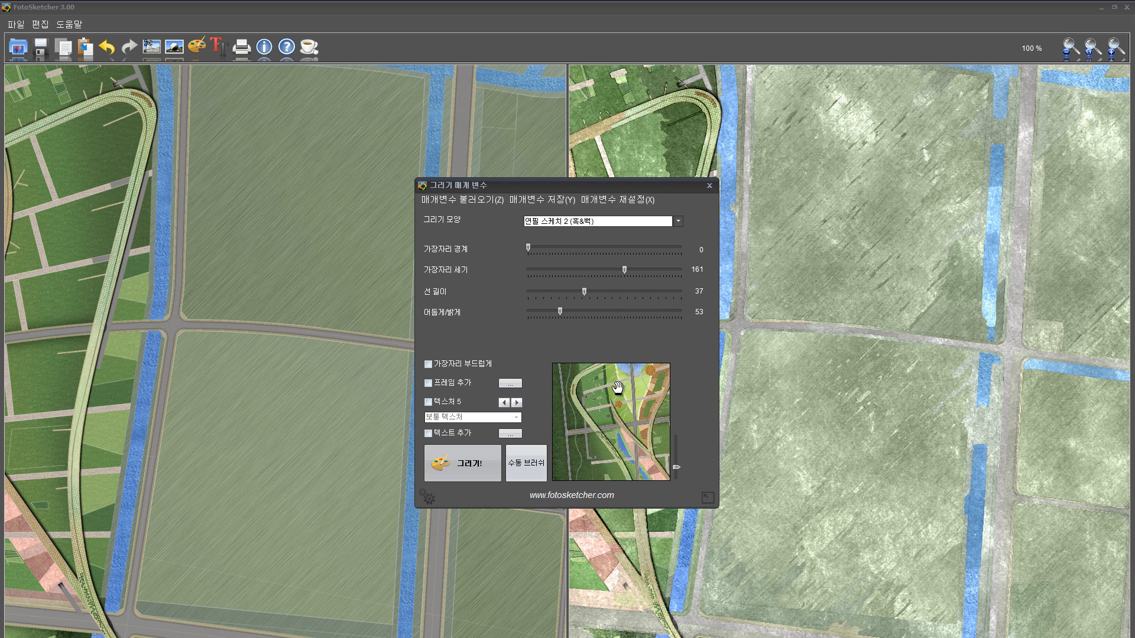
left_click(470, 467)
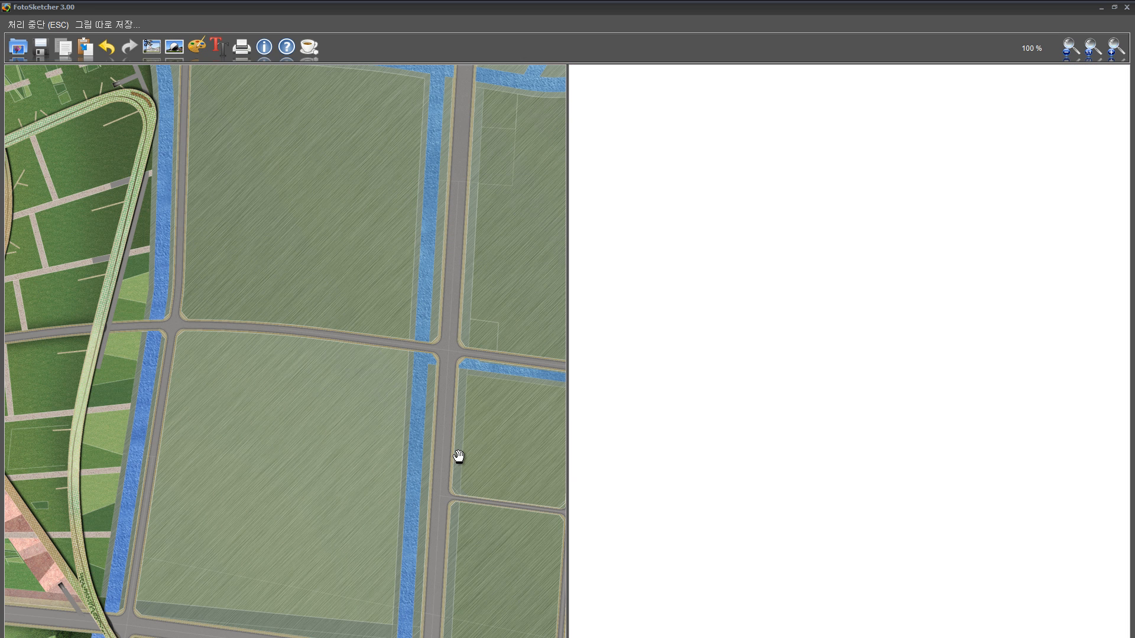
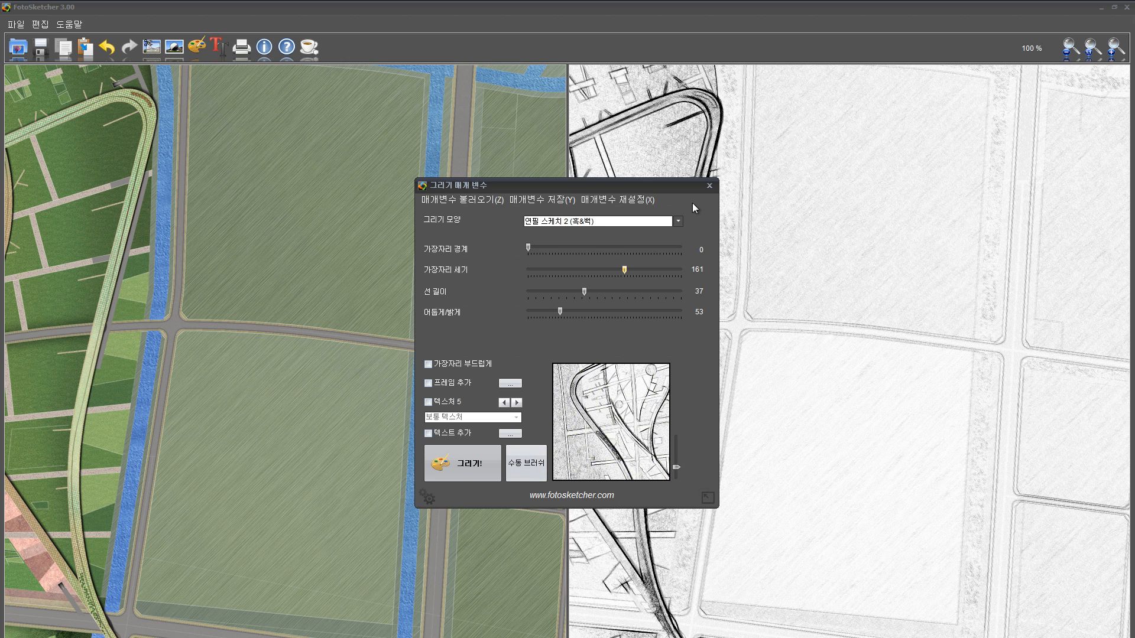
left_click(711, 188)
Copy the rendered sketch to the clipboard, switch to Photoshop and paste it as a new layer in the plan document.
right_click(813, 314)
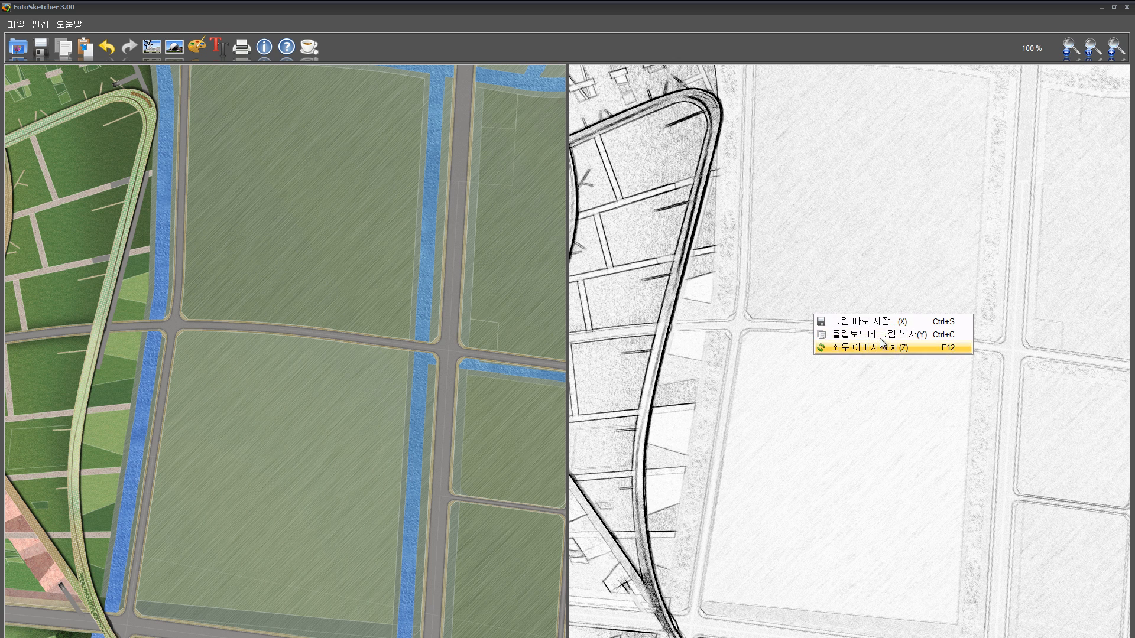
left_click(808, 329)
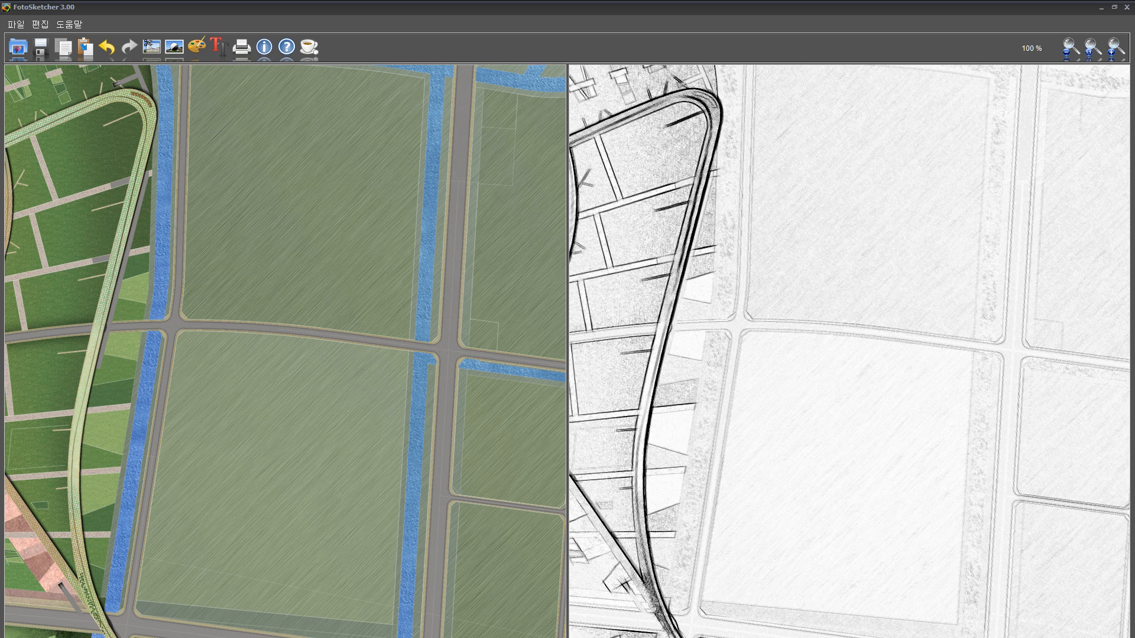
mouse_move(200, 637)
left_click(245, 626)
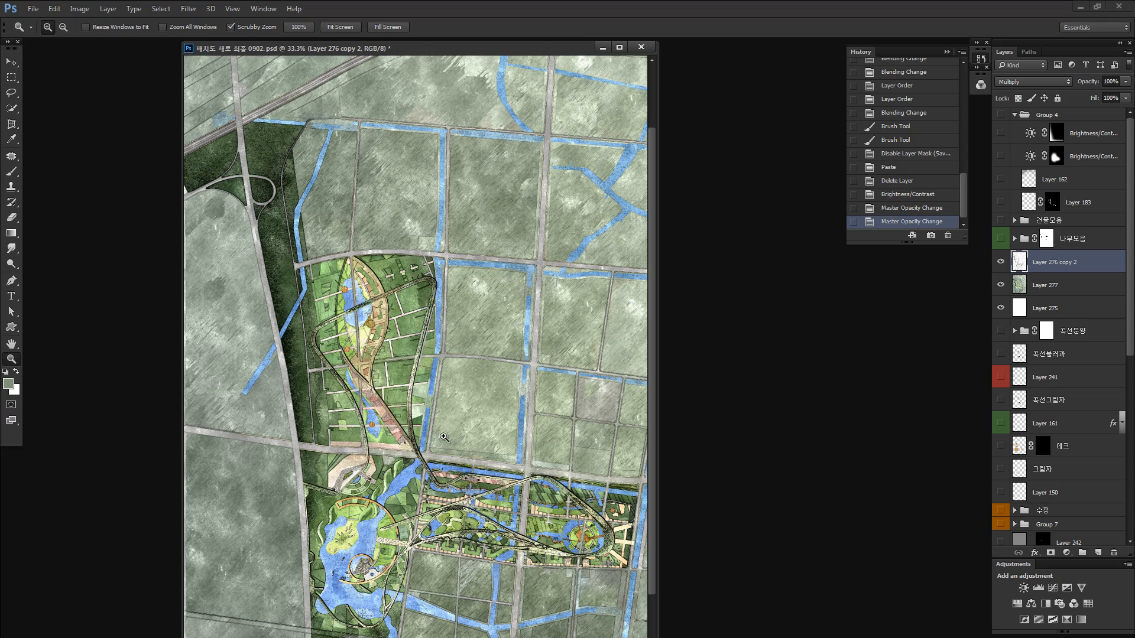
key("ctrl+v")
Hide the pasted sketch layer and set the blend mode of Layer 276 copy 2 to Normal.
left_click_drag(463, 535, 504, 526)
left_click_drag(368, 515, 517, 462)
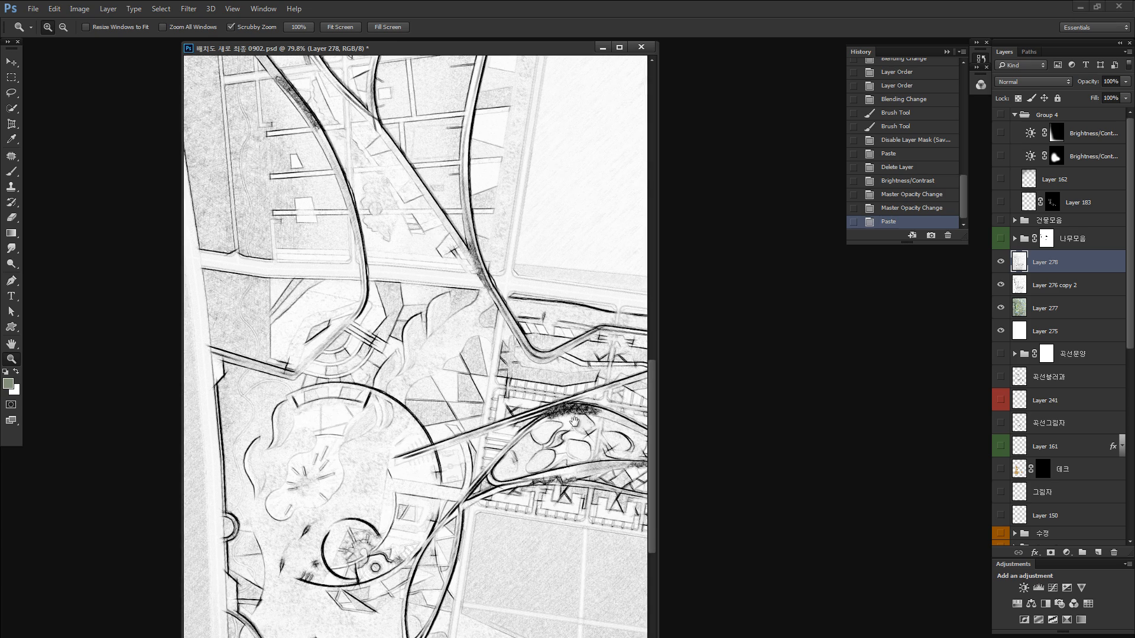
left_click(1001, 262)
left_click(1020, 287)
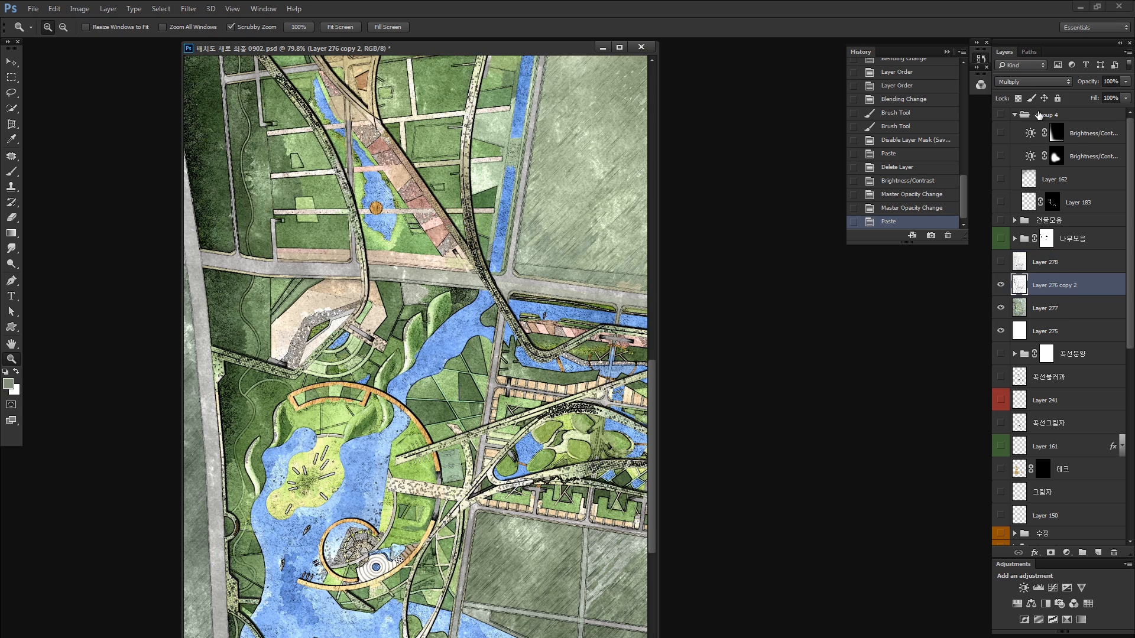
left_click(1033, 82)
left_click(1016, 83)
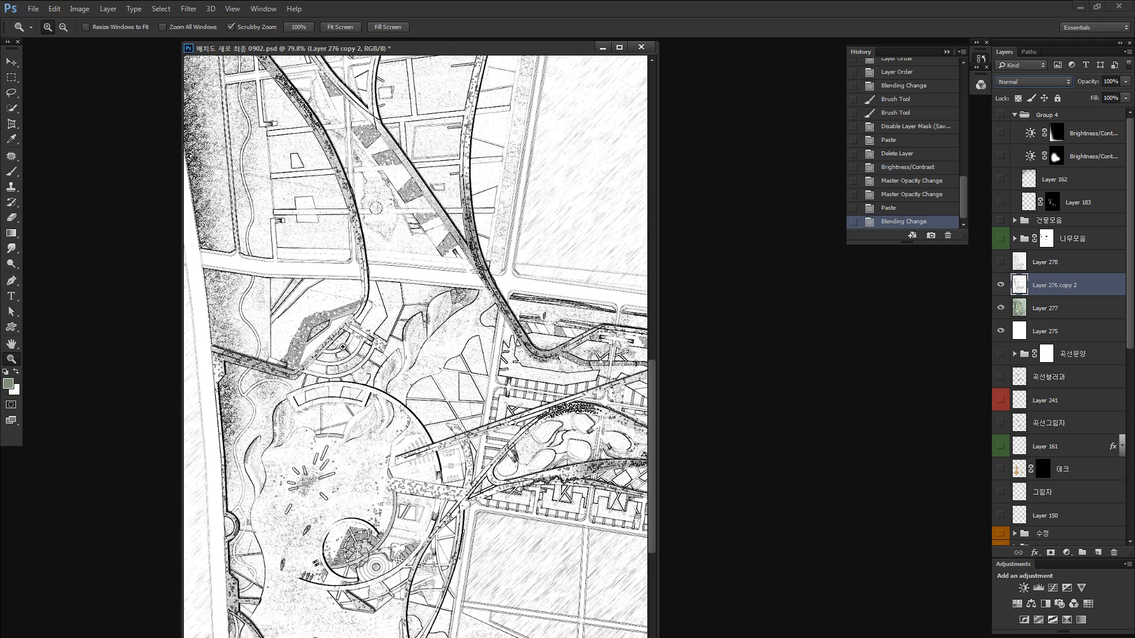
Compare the pasted sketch with Layer 276 copy 2 by toggling the visibility of Layer 278.
mouse_move(343, 347)
left_mouse_down()
mouse_move(378, 348)
mouse_move(331, 349)
left_mouse_up()
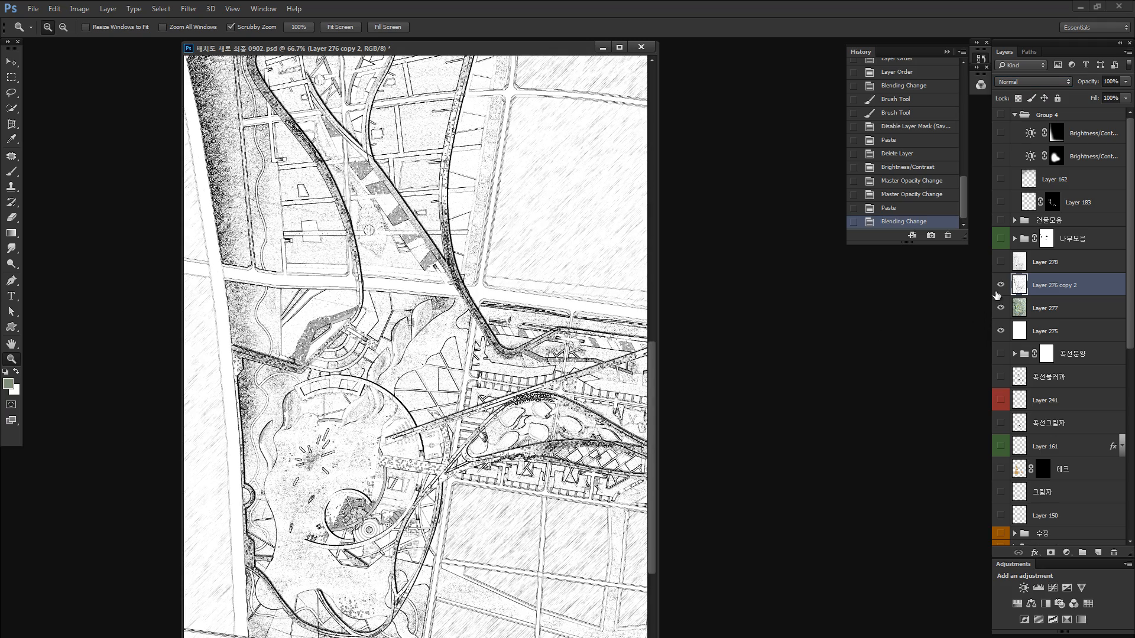
left_click(1001, 263)
left_click(1001, 262)
left_click(1001, 262)
left_click(1001, 263)
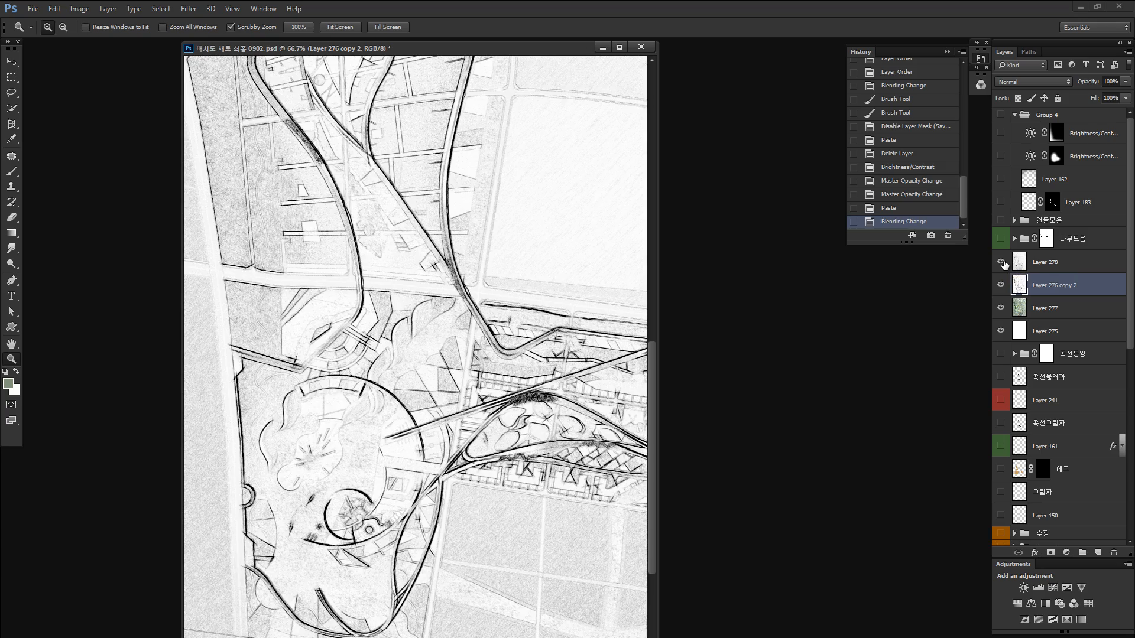
left_click_drag(302, 86, 327, 355)
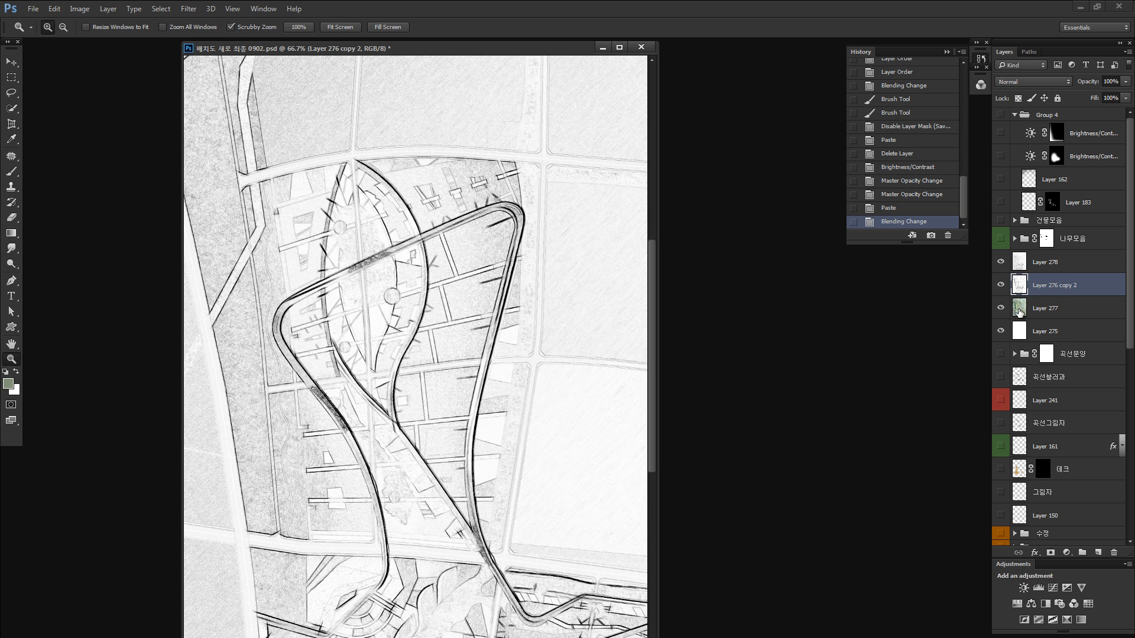
left_click(1001, 262)
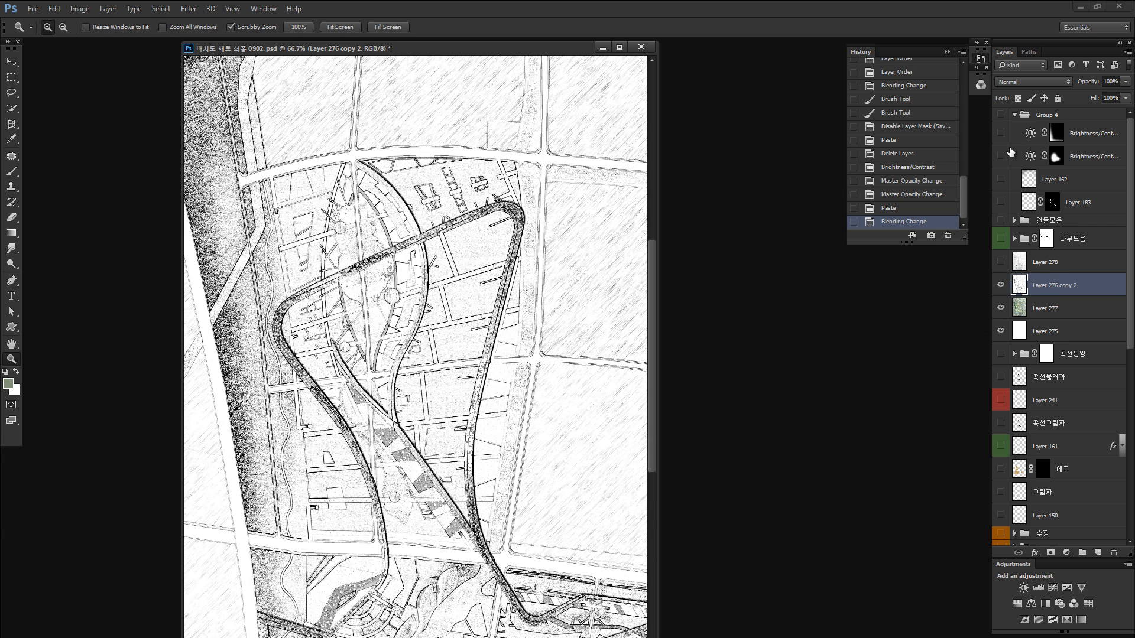
Restore the blend mode of Layer 276 copy 2 to Multiply.
left_click(1013, 83)
left_click(1011, 120)
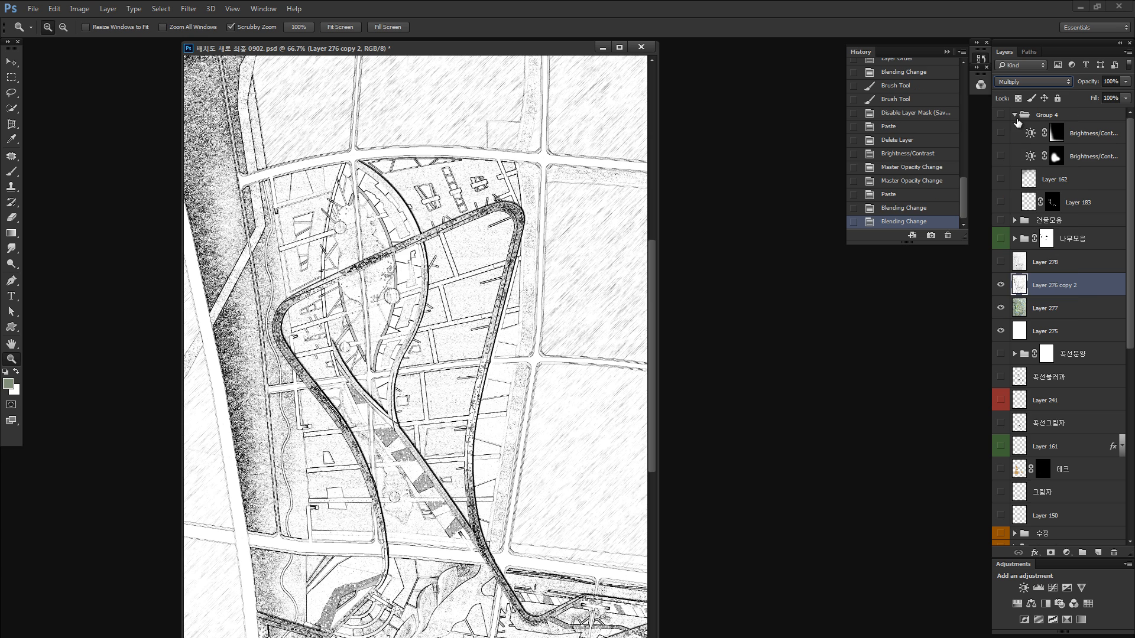
left_click(1026, 318)
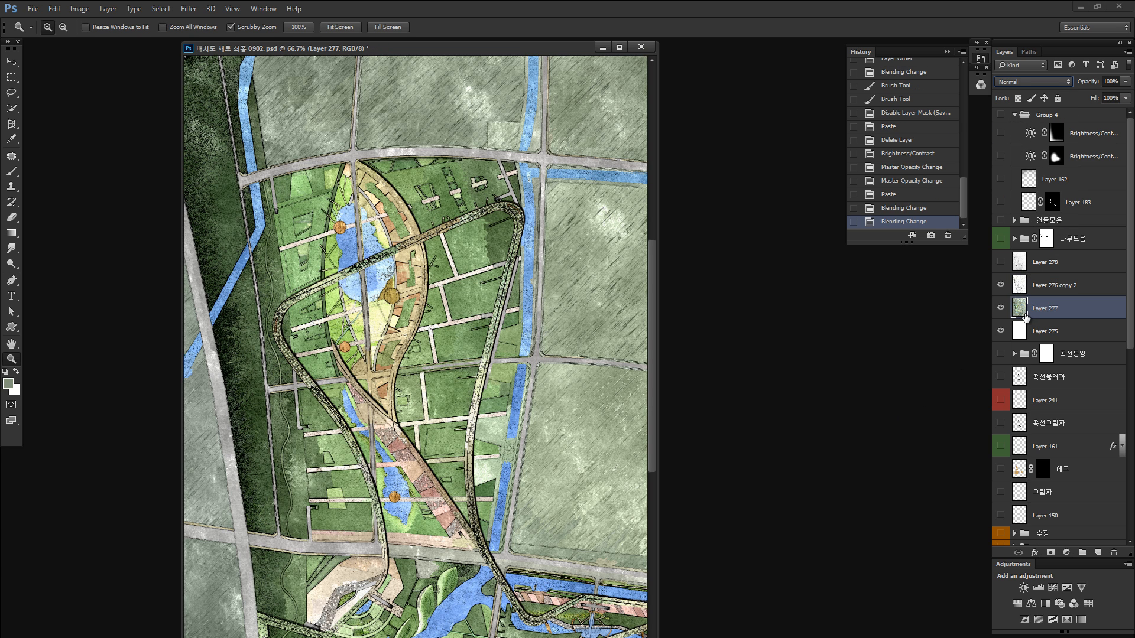
Apply a Brightness/Contrast adjustment with brightness 52 to Layer 276 copy 2.
left_click(1018, 287)
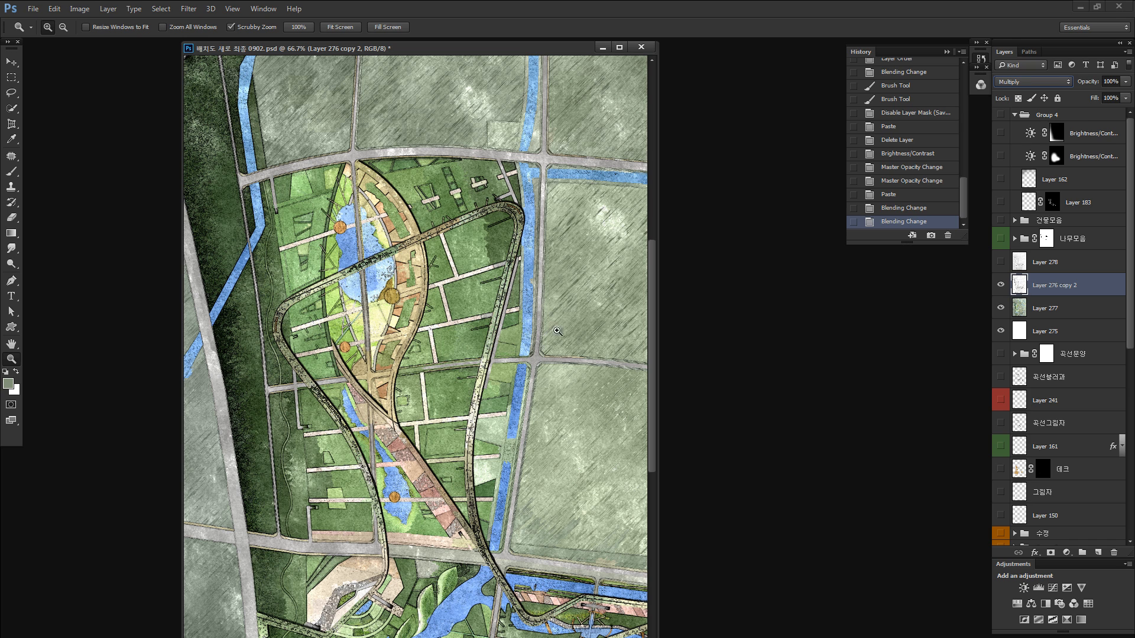
left_click_drag(532, 50, 545, 51)
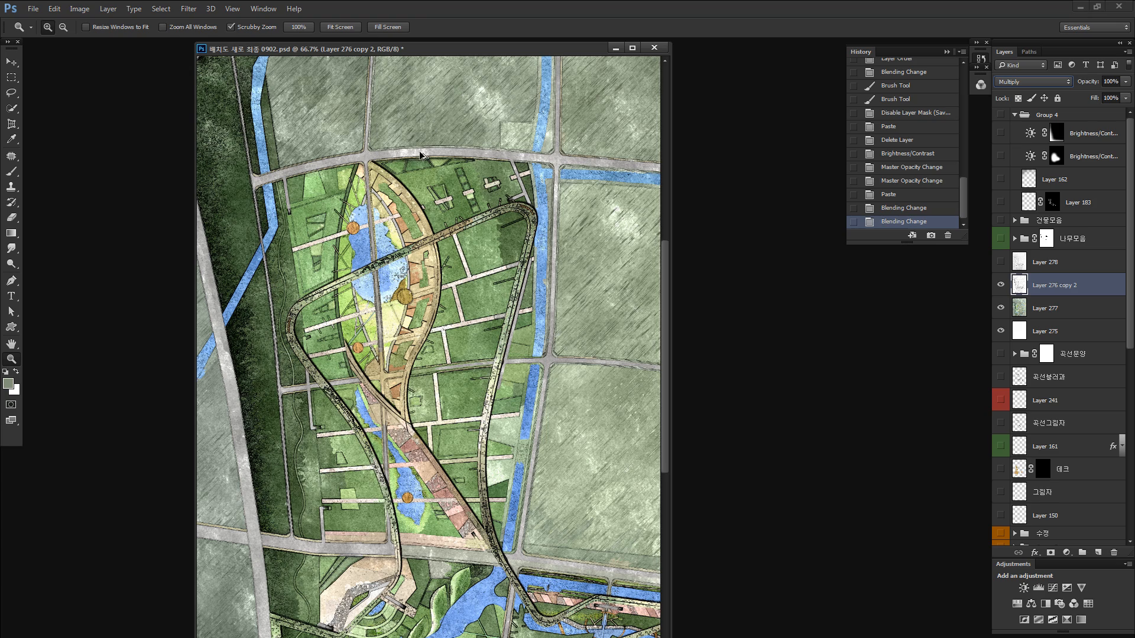
key("ctrl+shift+r")
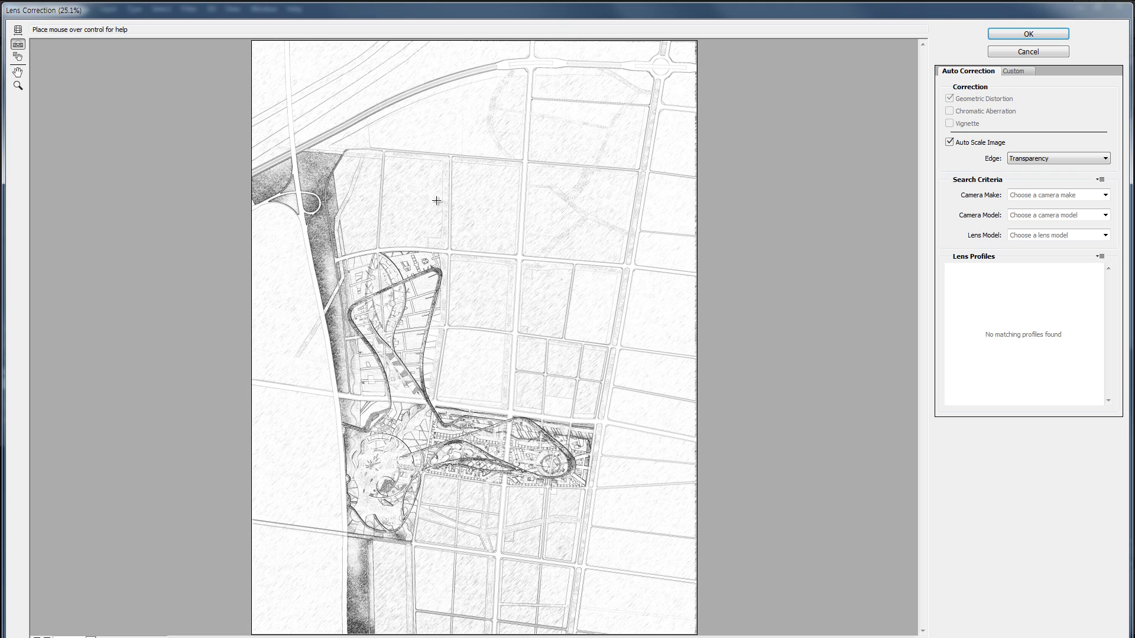
left_click(1015, 52)
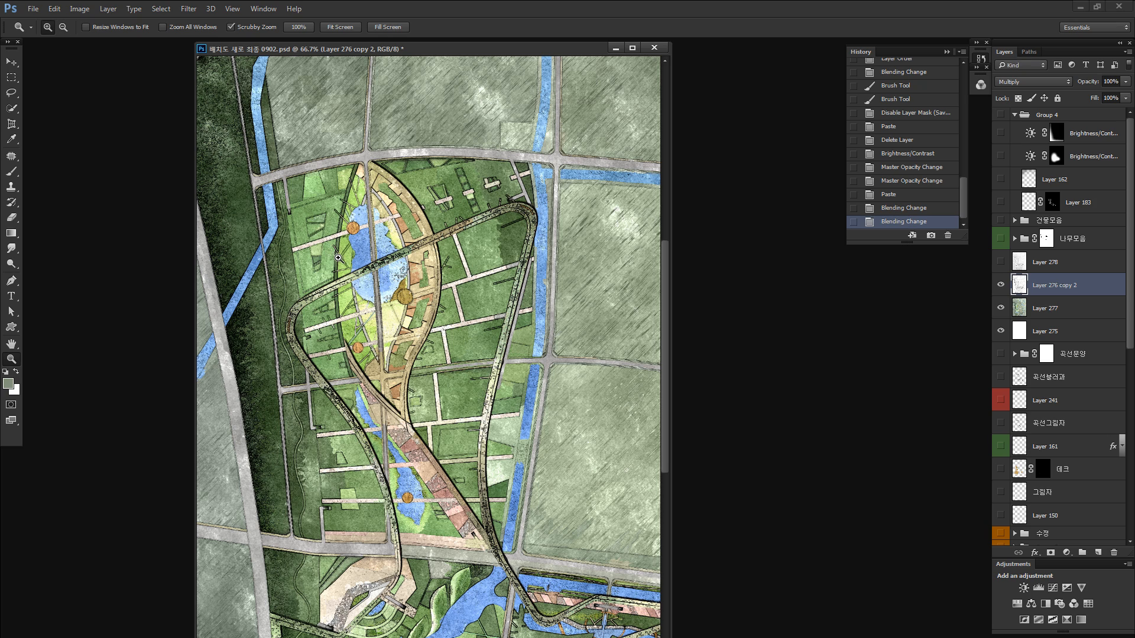
key("ctrl+alt+b")
left_click_drag(883, 463, 770, 419)
left_click(836, 406)
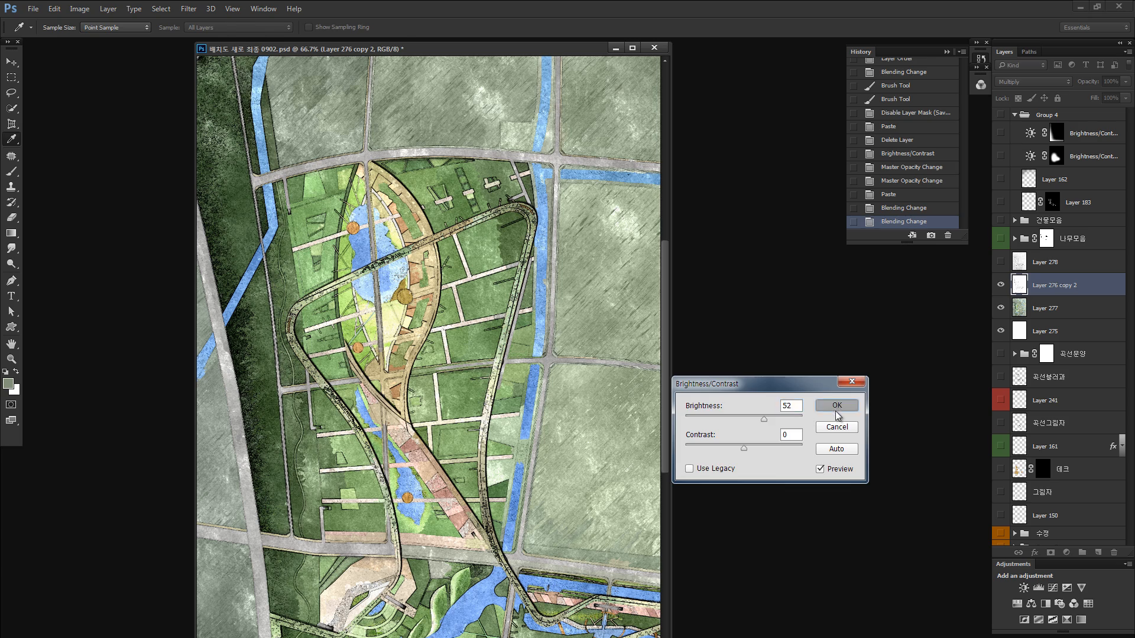
Show Layer 278 and set its blend mode to Multiply.
key("z")
left_click_drag(309, 295, 318, 306)
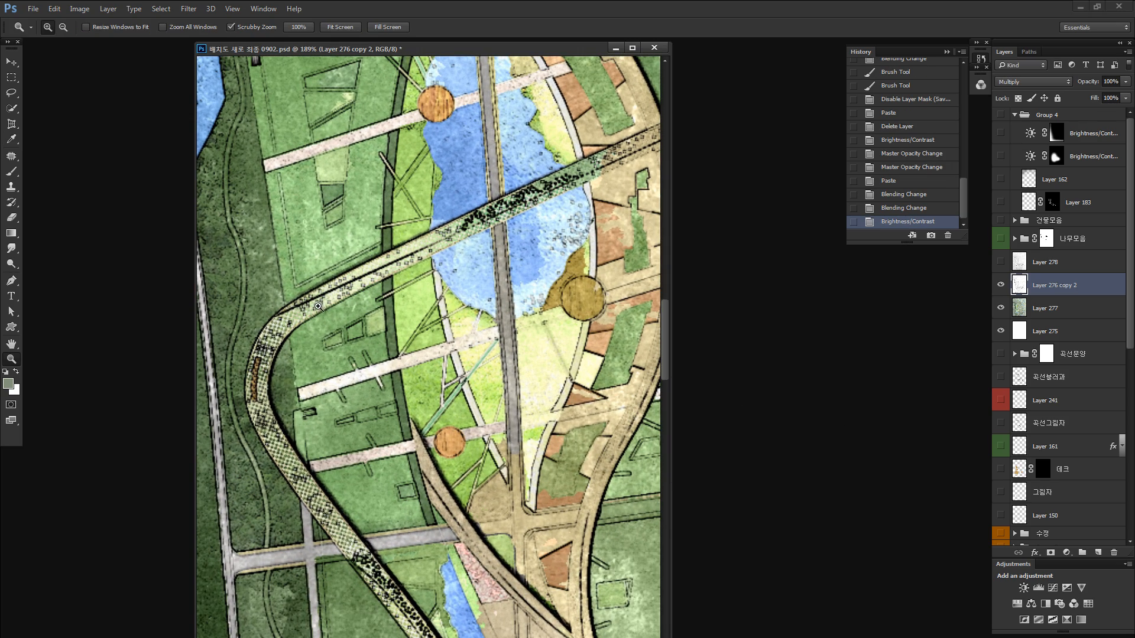
left_click(1000, 261)
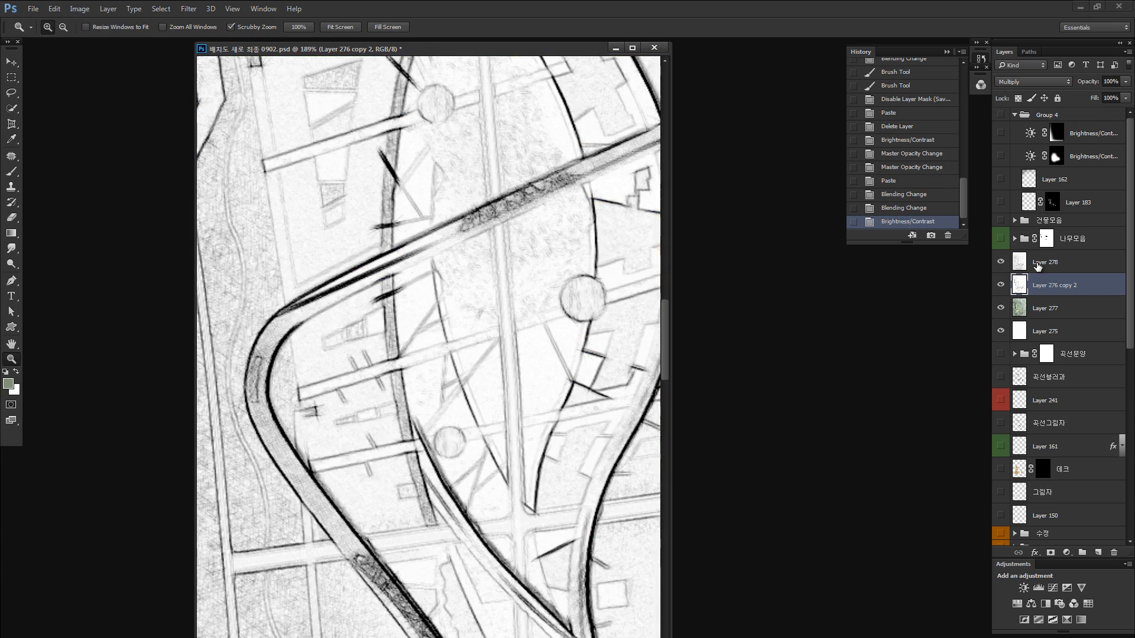
left_click(1052, 262)
left_click(1019, 80)
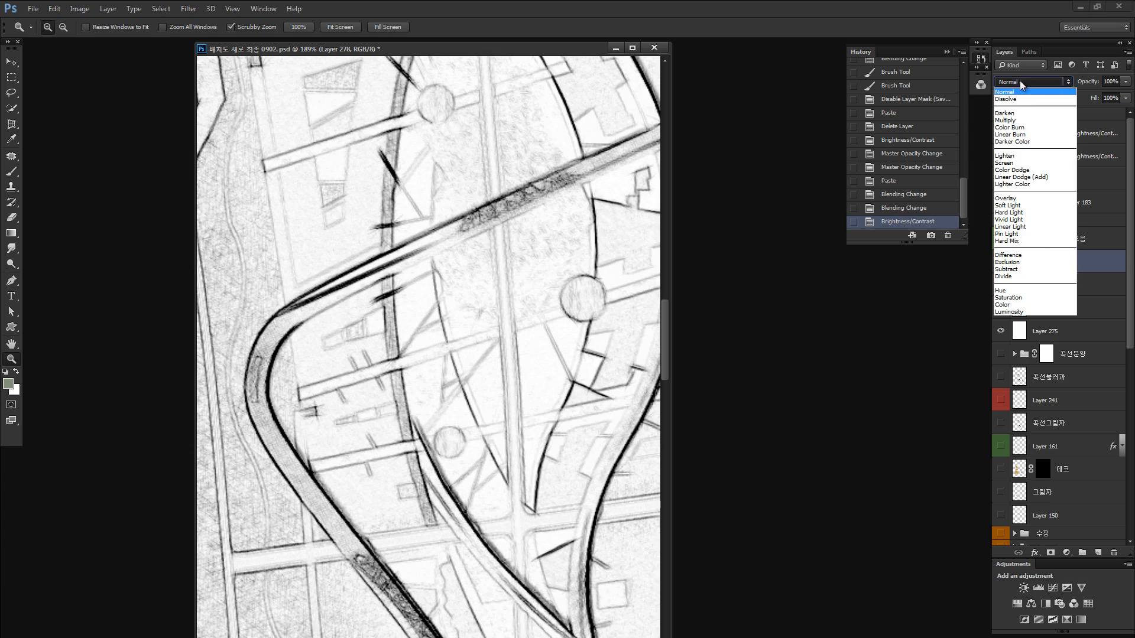
left_click(1011, 121)
Examine the line work across the plan, toggling Layer 278 and Layer 276 copy 2 to compare their effect.
key("ctrl+minus")
key("ctrl+minus")
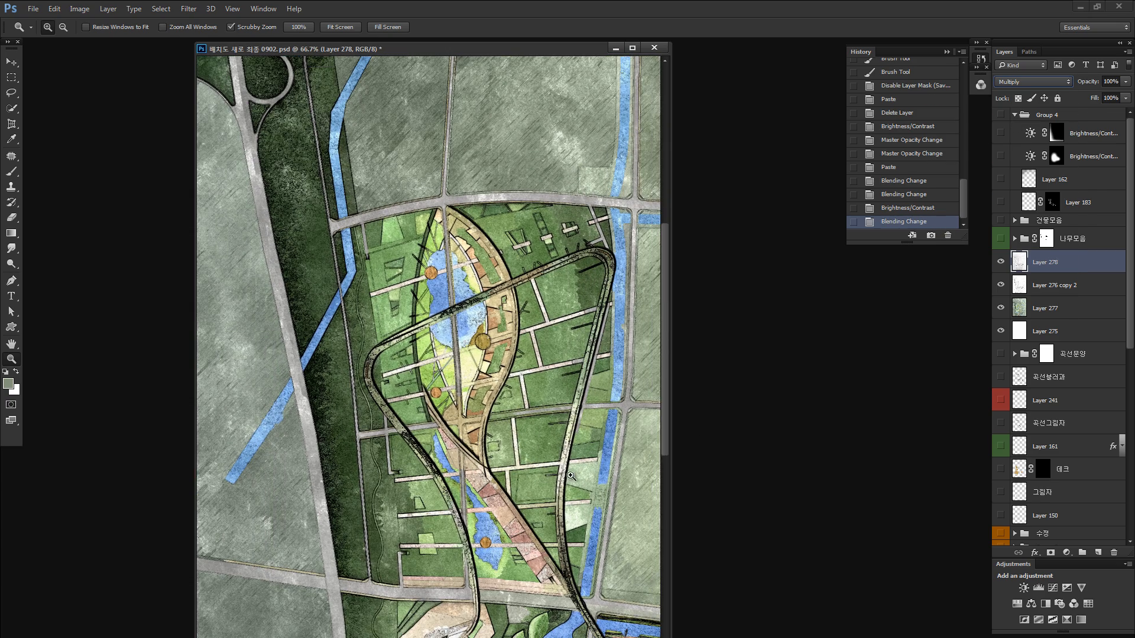
left_click_drag(498, 413, 453, 159)
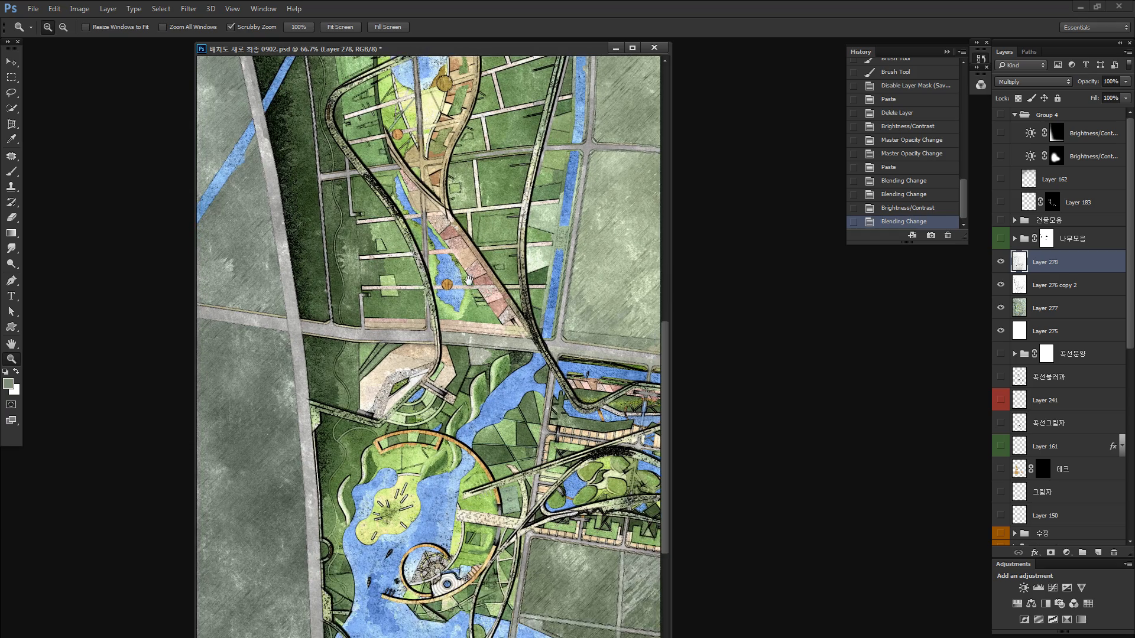
left_click_drag(534, 433, 458, 423)
left_click_drag(457, 348, 399, 360)
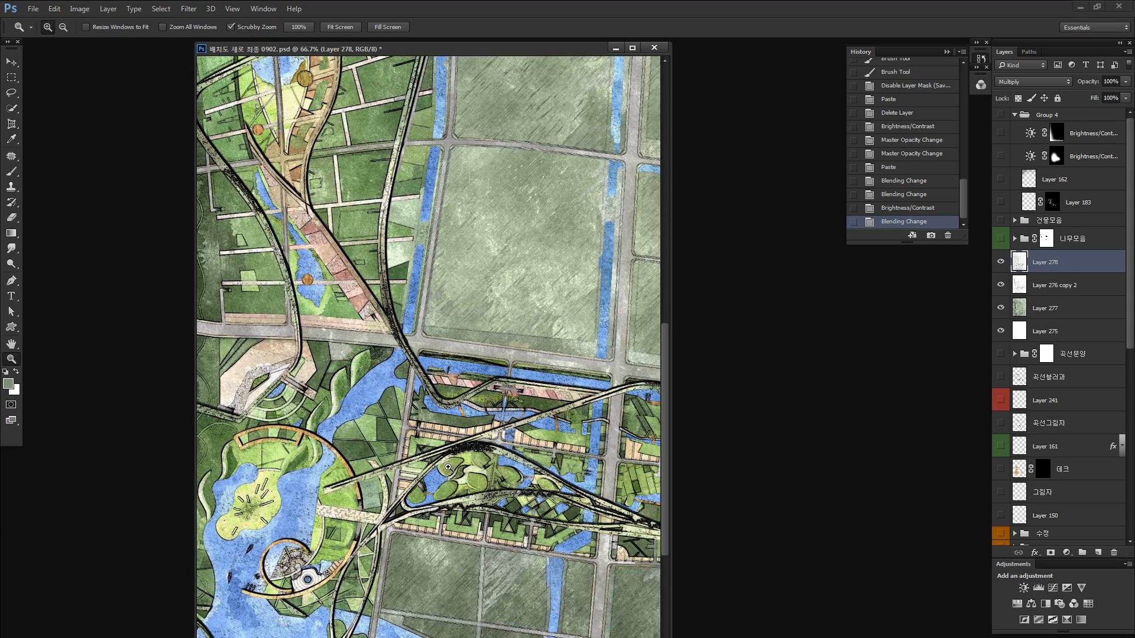
left_click_drag(448, 468, 502, 468)
left_click(1000, 261)
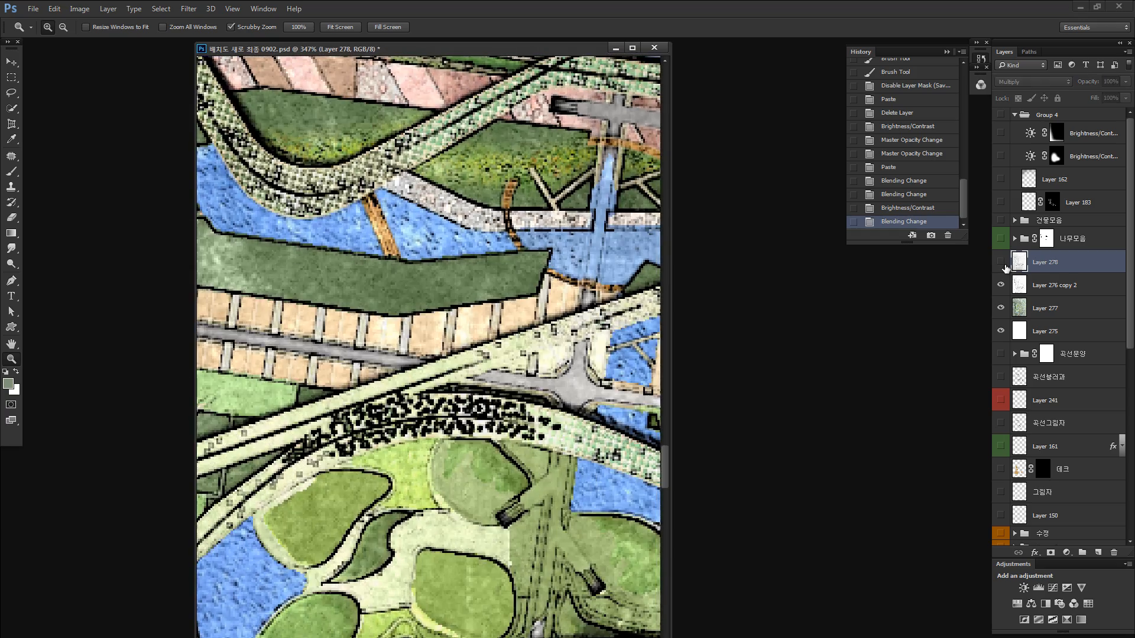
left_click(1002, 286)
left_click(1002, 286)
left_click(1001, 262)
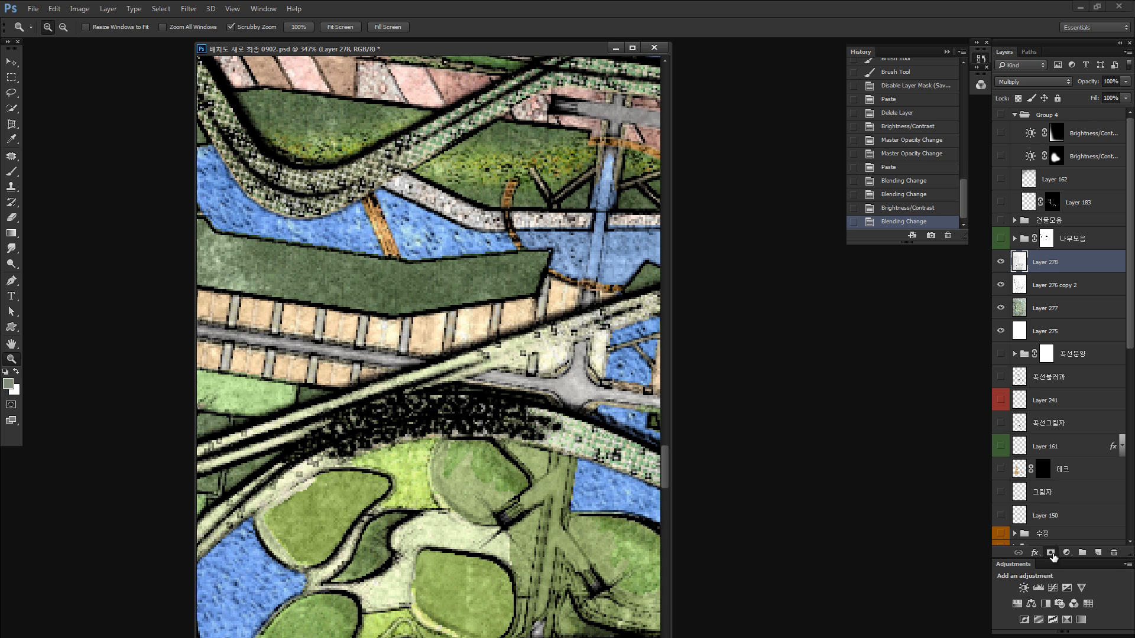
Add an unlinked layer mask to Layer 278 and paint black at 100% opacity over the dark tree cluster on the curved road.
left_click(1051, 554)
left_click(1031, 262)
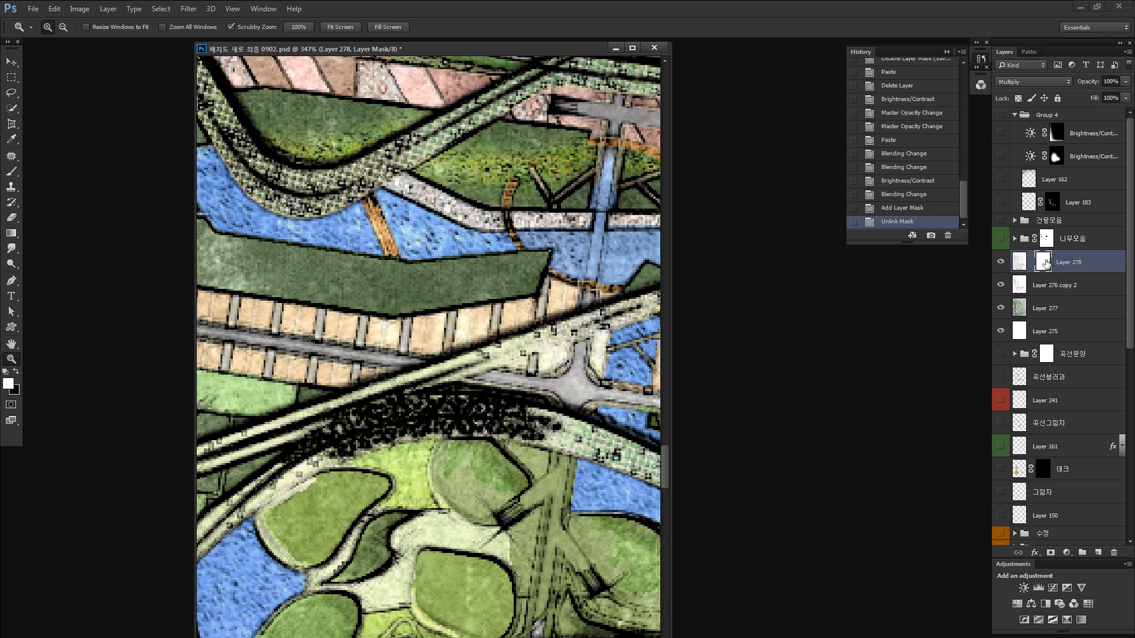
key("b")
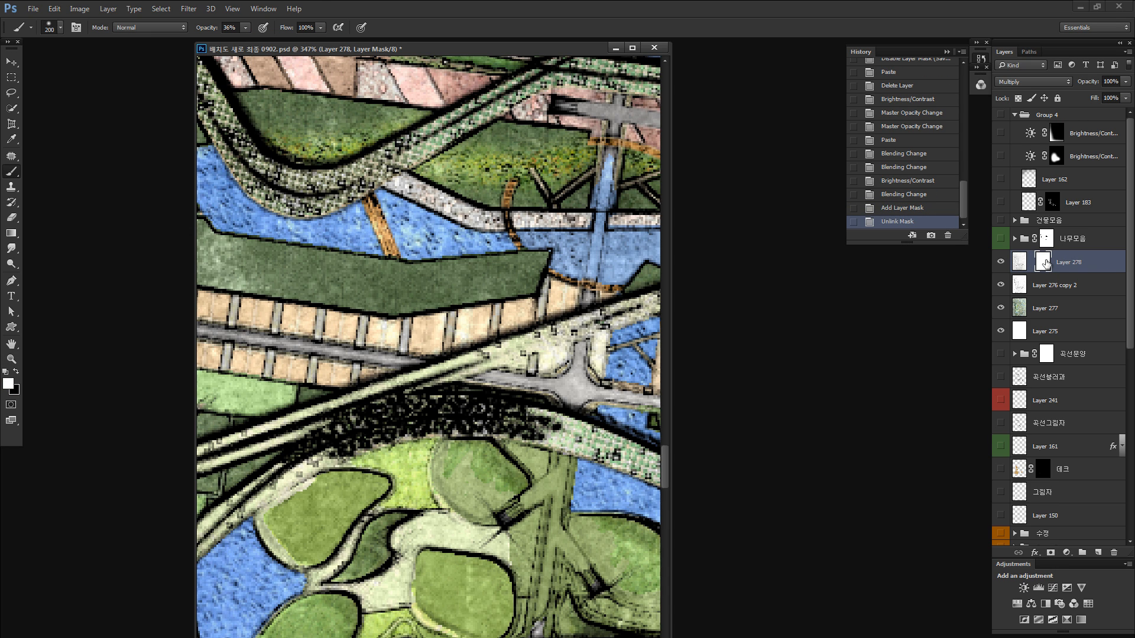
mouse_move(384, 350)
left_mouse_down()
mouse_move(212, 417)
mouse_move(150, 416)
left_mouse_up()
left_click_drag(204, 29, 254, 30)
key("x")
mouse_move(377, 417)
left_mouse_down()
mouse_move(292, 468)
mouse_move(363, 423)
mouse_move(321, 456)
mouse_move(427, 419)
mouse_move(412, 423)
mouse_move(518, 424)
mouse_move(422, 412)
mouse_move(526, 417)
mouse_move(372, 424)
left_mouse_up()
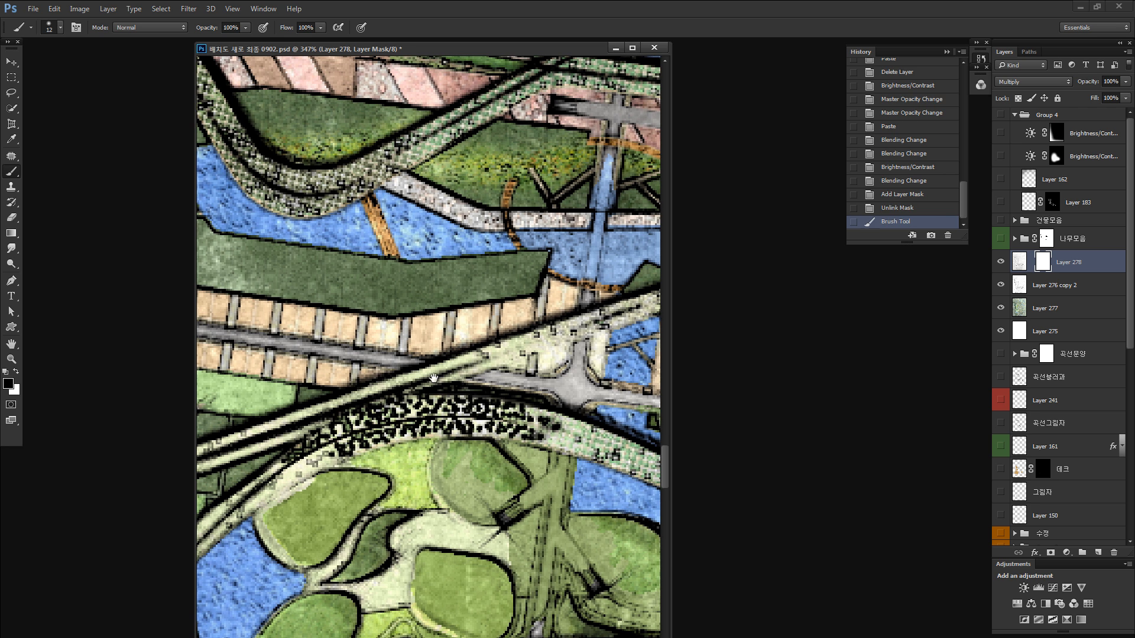
Mask out the dark tree clusters along the lower curved roads on Layer 278 with the black brush.
mouse_move(433, 379)
left_mouse_down()
mouse_move(575, 307)
mouse_move(620, 343)
left_mouse_up()
left_click_drag(616, 524, 433, 468)
left_click_drag(597, 499, 455, 475)
left_click_drag(638, 492, 443, 470)
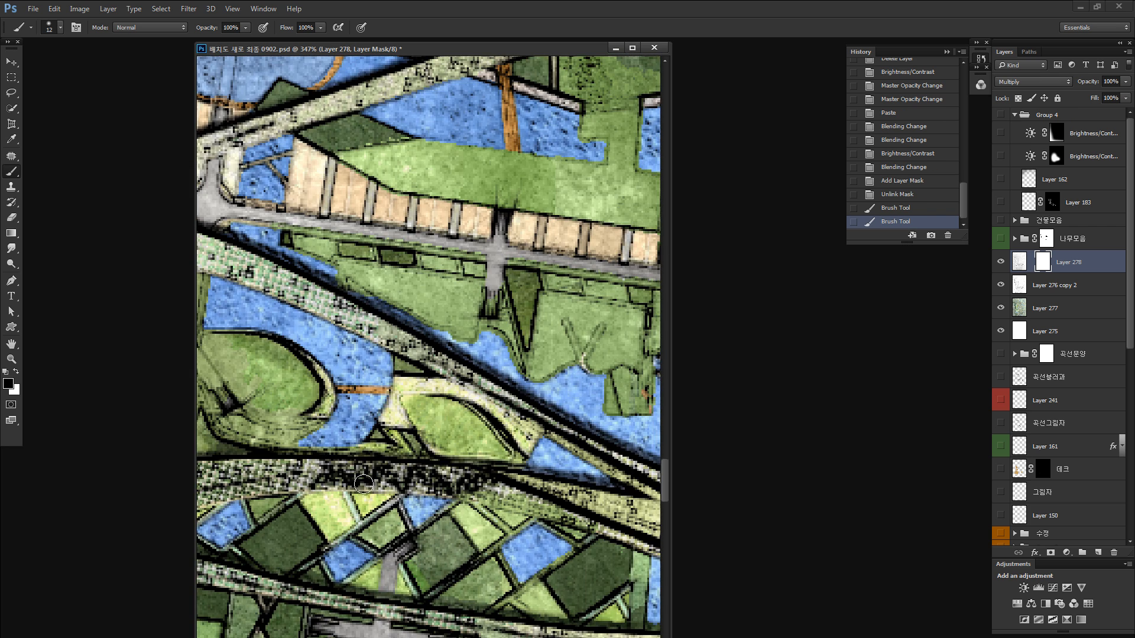
mouse_move(364, 485)
left_mouse_down()
mouse_move(449, 475)
mouse_move(508, 487)
left_mouse_up()
left_click_drag(398, 421, 160, 377)
left_click_drag(578, 477, 341, 400)
mouse_move(436, 473)
left_mouse_down()
mouse_move(572, 532)
mouse_move(508, 496)
mouse_move(565, 505)
left_mouse_up()
left_click_drag(502, 490, 763, 455)
mouse_move(378, 378)
left_mouse_down()
mouse_move(679, 314)
mouse_move(1014, 293)
left_mouse_up()
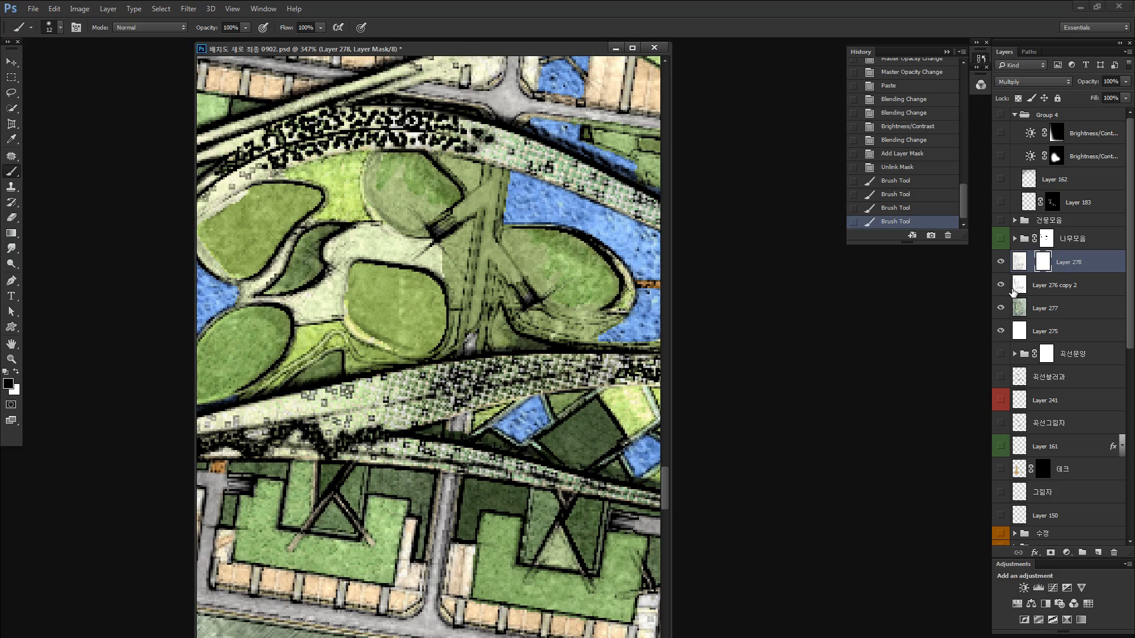
Add an unlinked layer mask to Layer 276 copy 2 and paint black over the tree cluster on the upper curved road.
left_click(1022, 288)
left_click(1050, 553)
left_click(1030, 285)
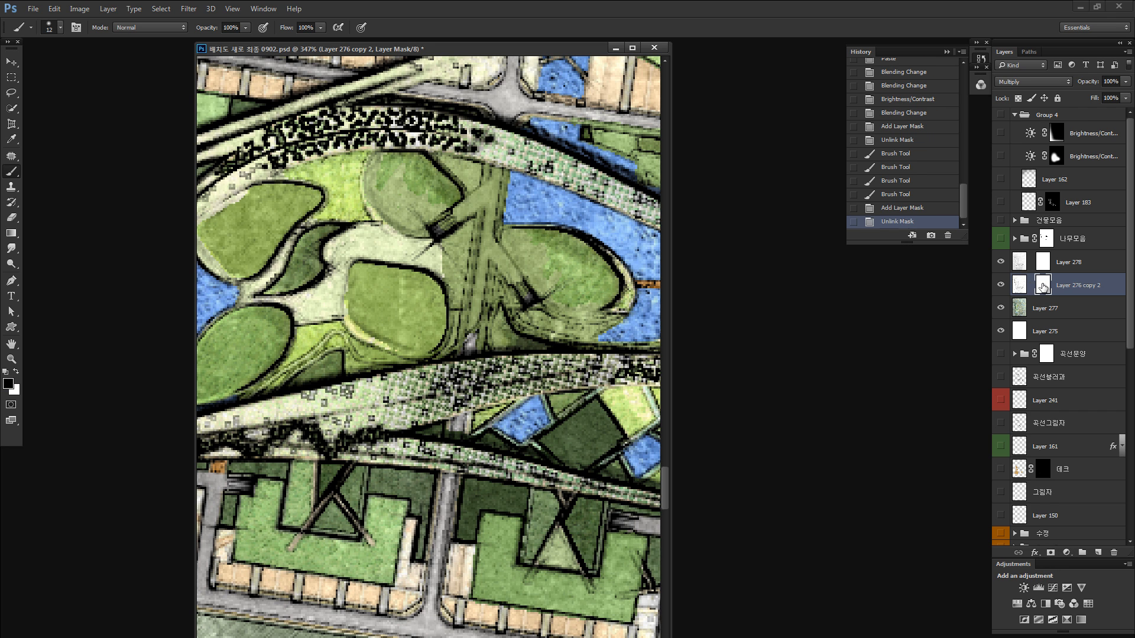
mouse_move(450, 211)
left_mouse_down()
mouse_move(356, 208)
mouse_move(493, 366)
left_mouse_up()
mouse_move(293, 308)
left_mouse_down()
mouse_move(406, 275)
mouse_move(296, 312)
mouse_move(366, 272)
mouse_move(307, 321)
mouse_move(448, 285)
mouse_move(429, 272)
mouse_move(499, 288)
mouse_move(456, 289)
mouse_move(532, 301)
mouse_move(496, 277)
mouse_move(374, 279)
mouse_move(305, 305)
mouse_move(249, 354)
mouse_move(313, 305)
mouse_move(254, 340)
left_mouse_up()
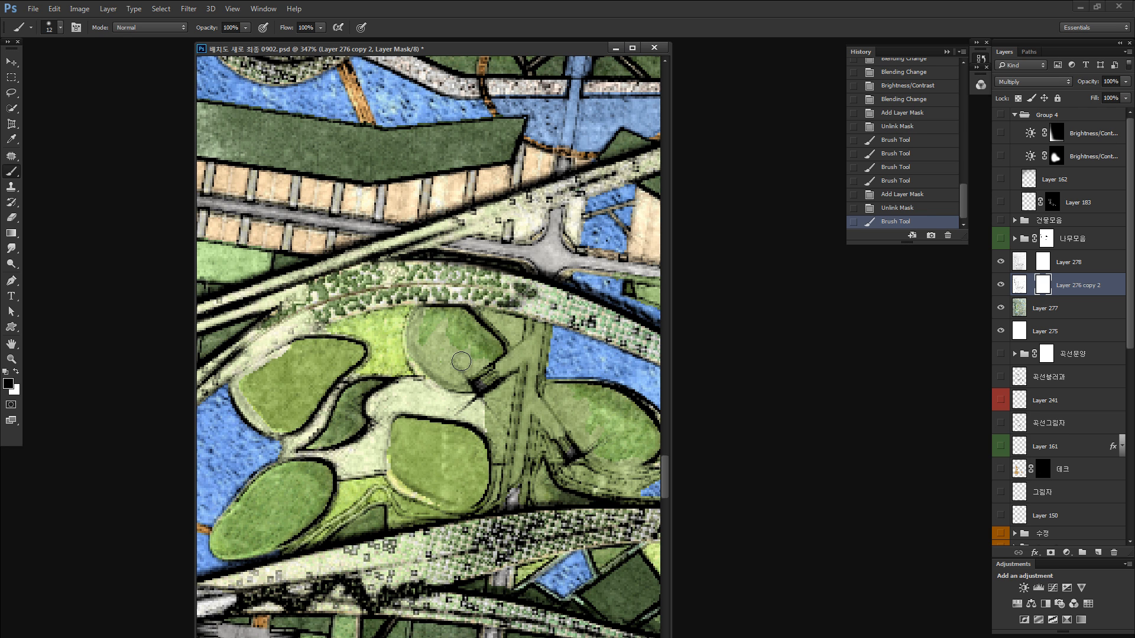
Brush black on the Layer 276 copy 2 mask over the dark clusters along the lower road and its eastern junction.
left_click_drag(333, 581, 491, 481)
left_click_drag(385, 497, 465, 495)
left_click_drag(599, 469, 535, 480)
left_click_drag(565, 429, 589, 362)
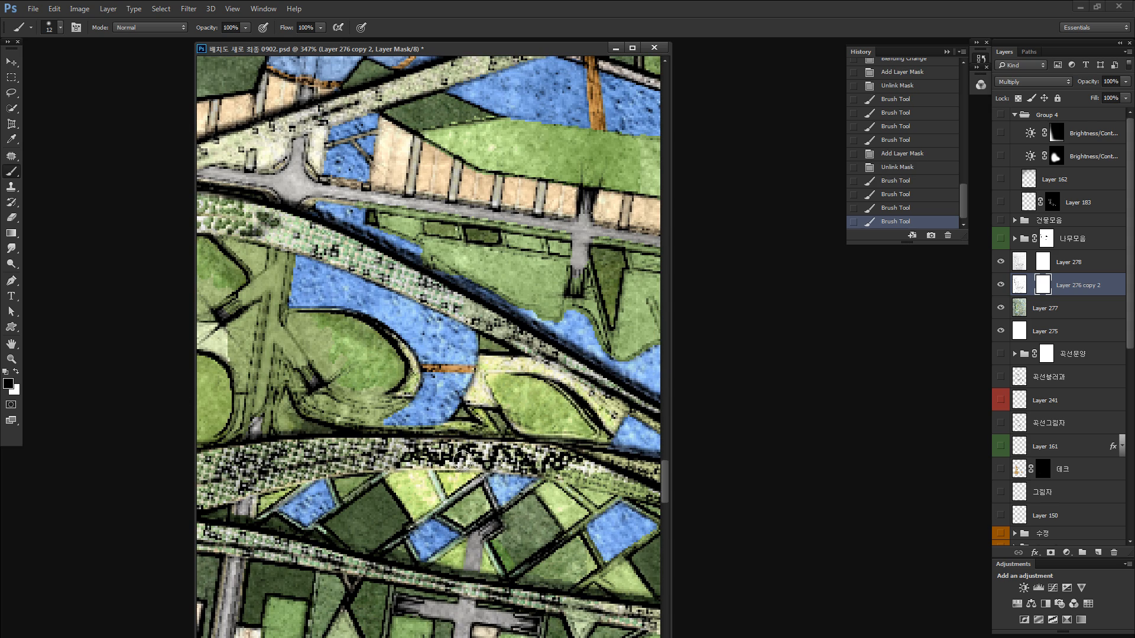
mouse_move(421, 457)
left_mouse_down()
mouse_move(569, 467)
mouse_move(230, 415)
left_mouse_up()
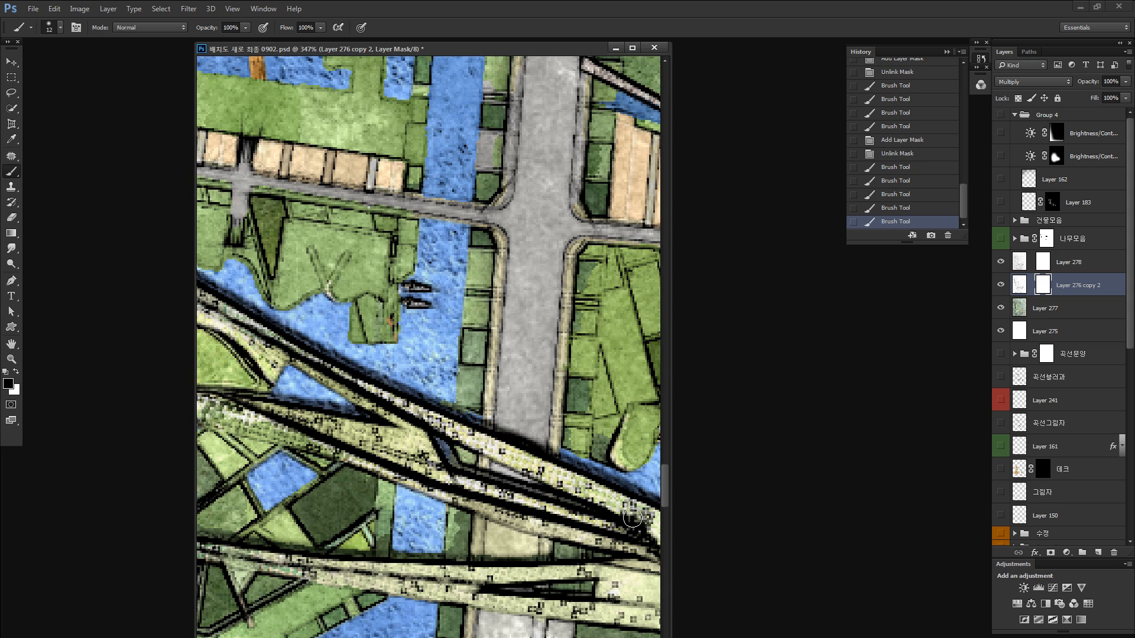
left_click_drag(658, 529, 635, 520)
Hide Group 4 and the sketch layers from Layer 275 to Layer 278, showing only the original coloured plan layers.
key("ctrl+0")
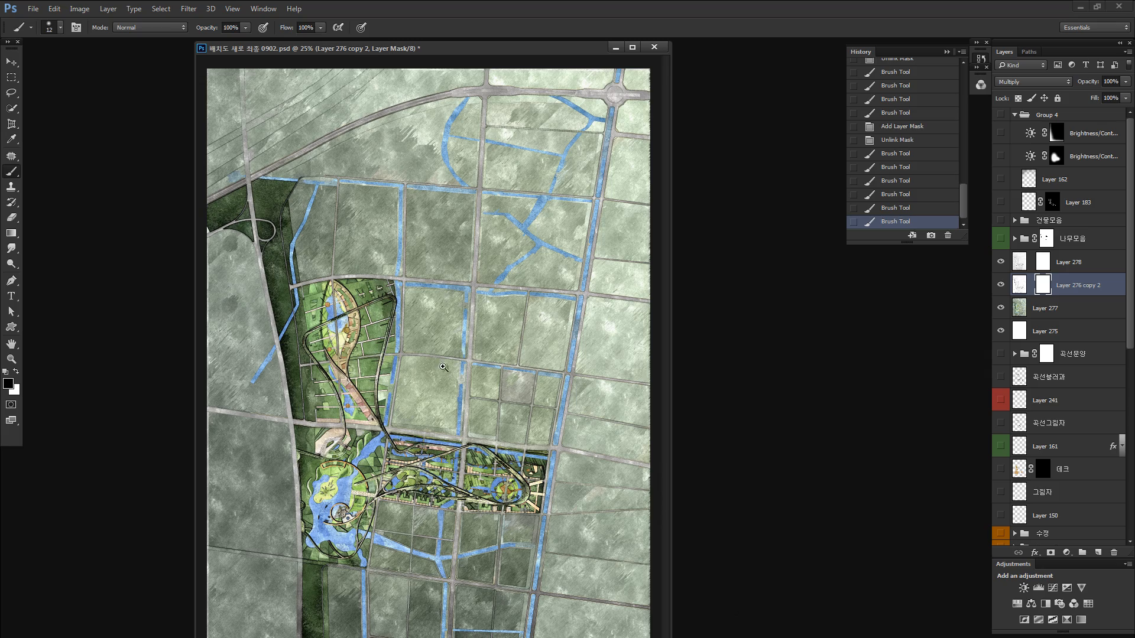
left_click_drag(425, 477, 512, 477, "ctrl+space")
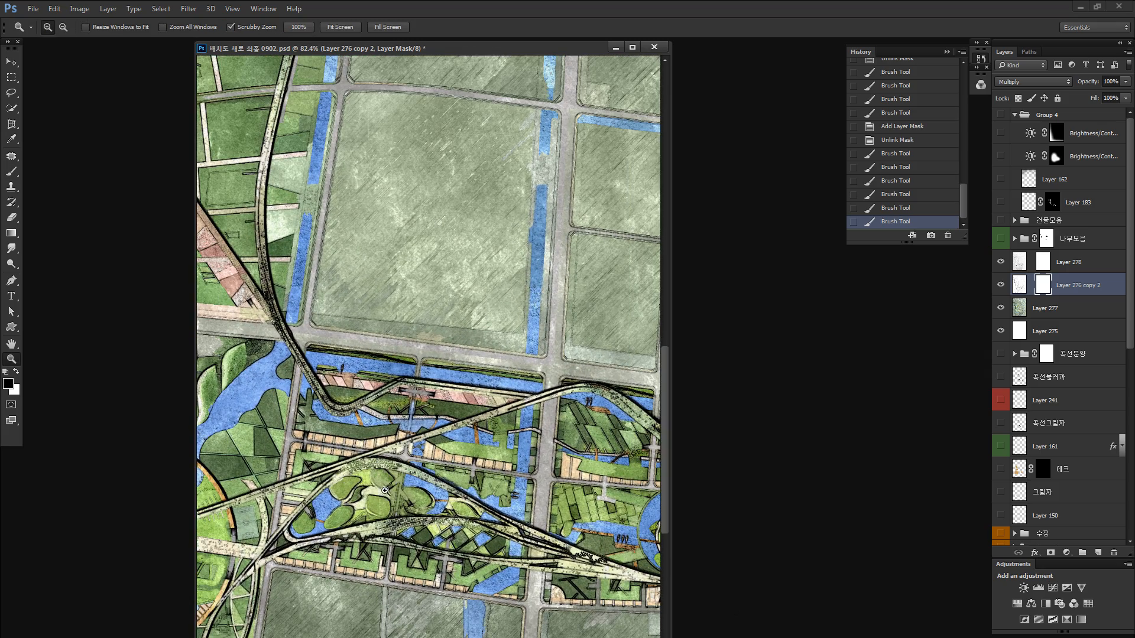
left_click_drag(305, 241, 361, 322)
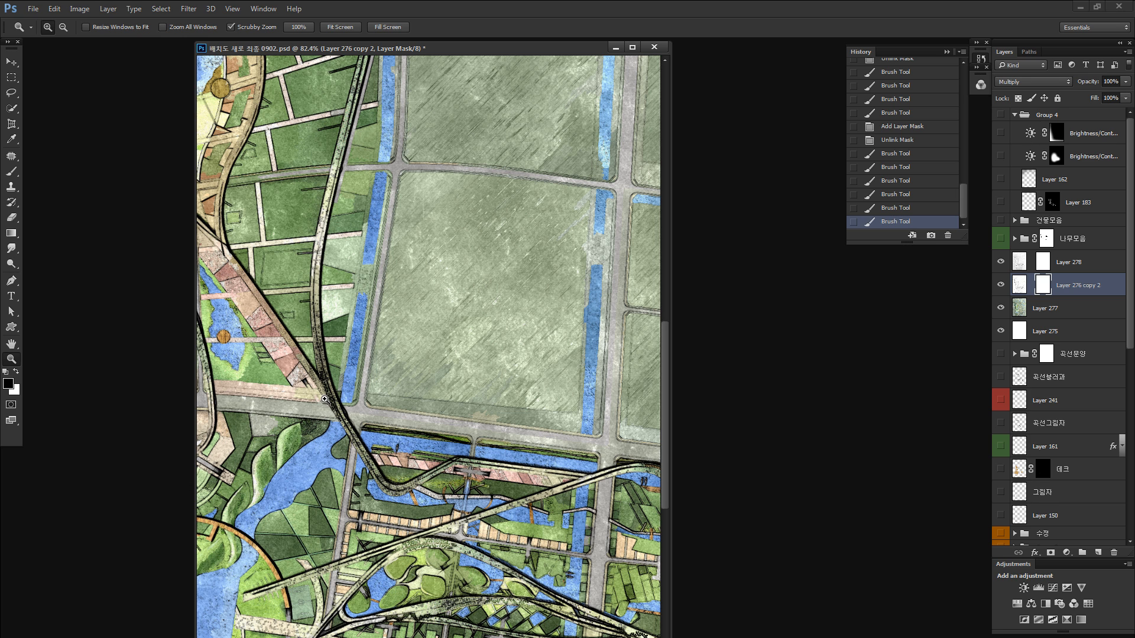
left_click_drag(1000, 332, 1000, 262)
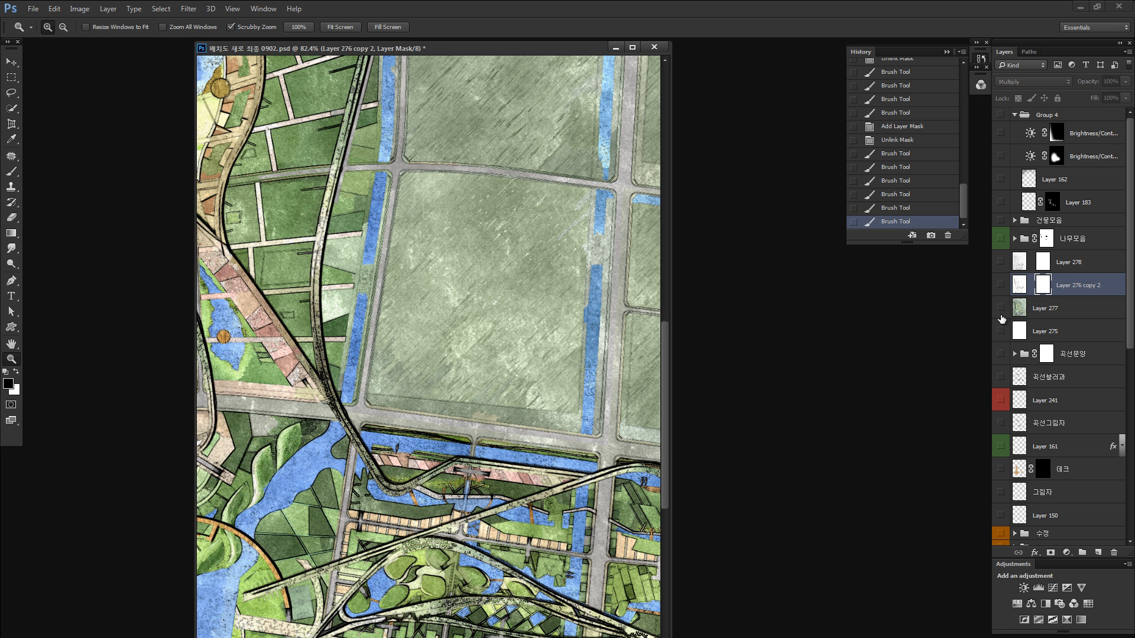
right_click(999, 334)
left_click(1011, 353)
right_click(999, 331)
left_click(1007, 351)
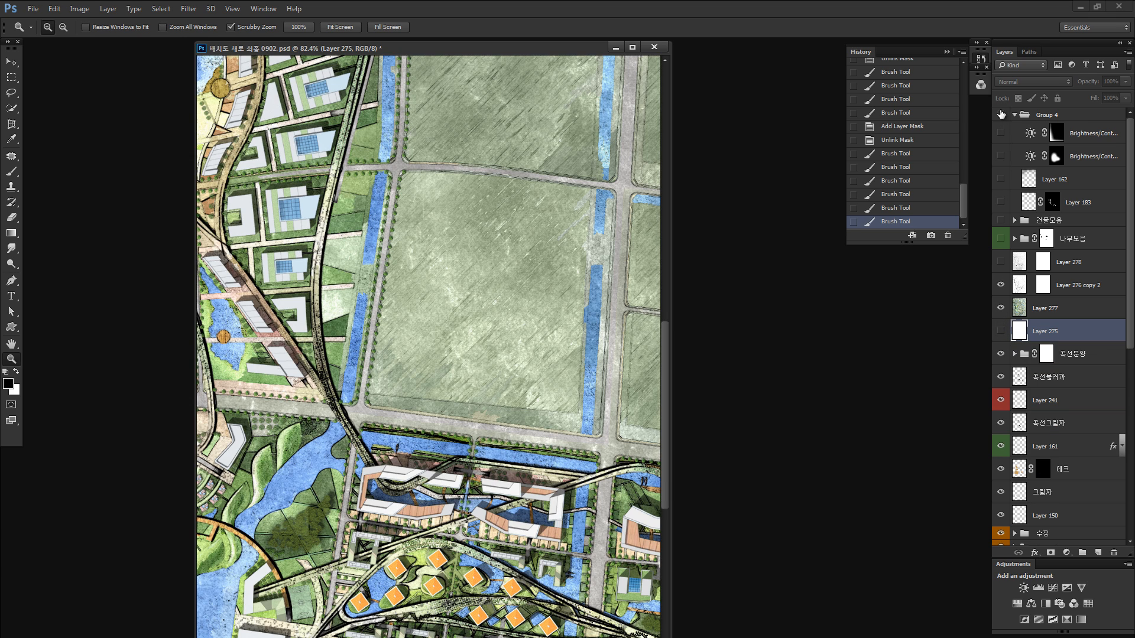
left_click(1001, 114)
left_click(1000, 285)
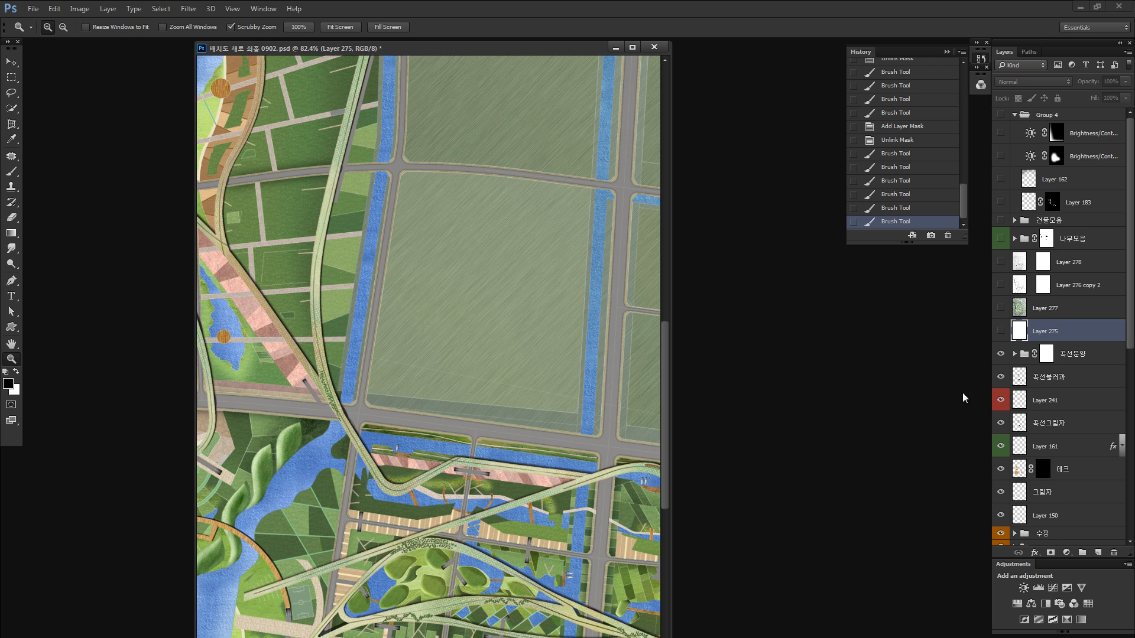
Pick the curved road on the plan and load its outline from Layer 85 as a selection.
left_click(1034, 377)
key("v")
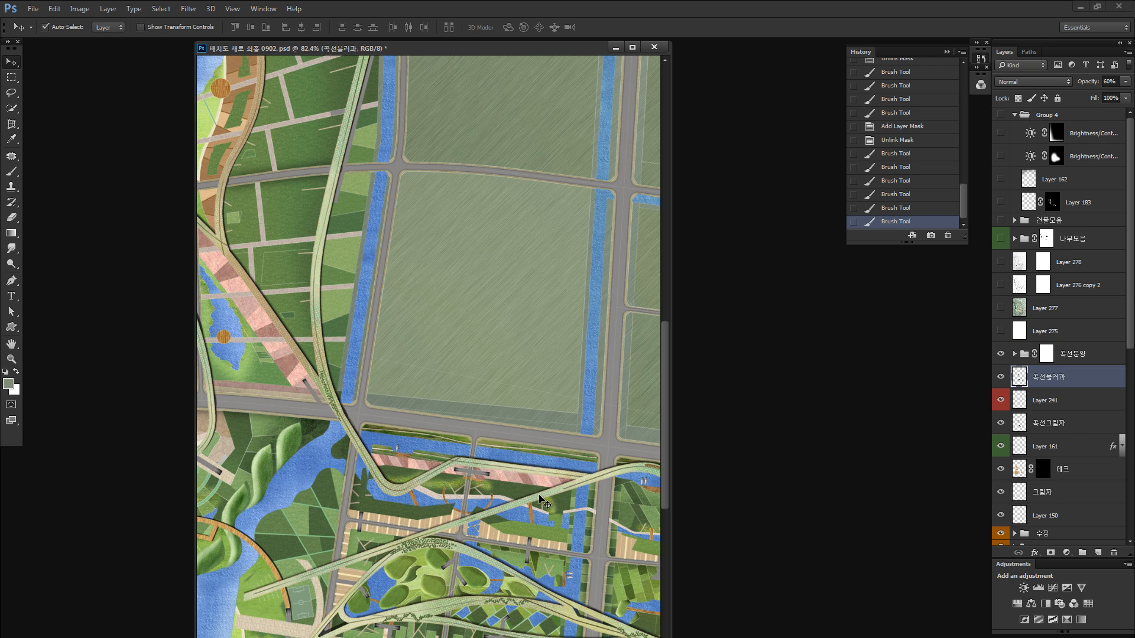
left_click(540, 497)
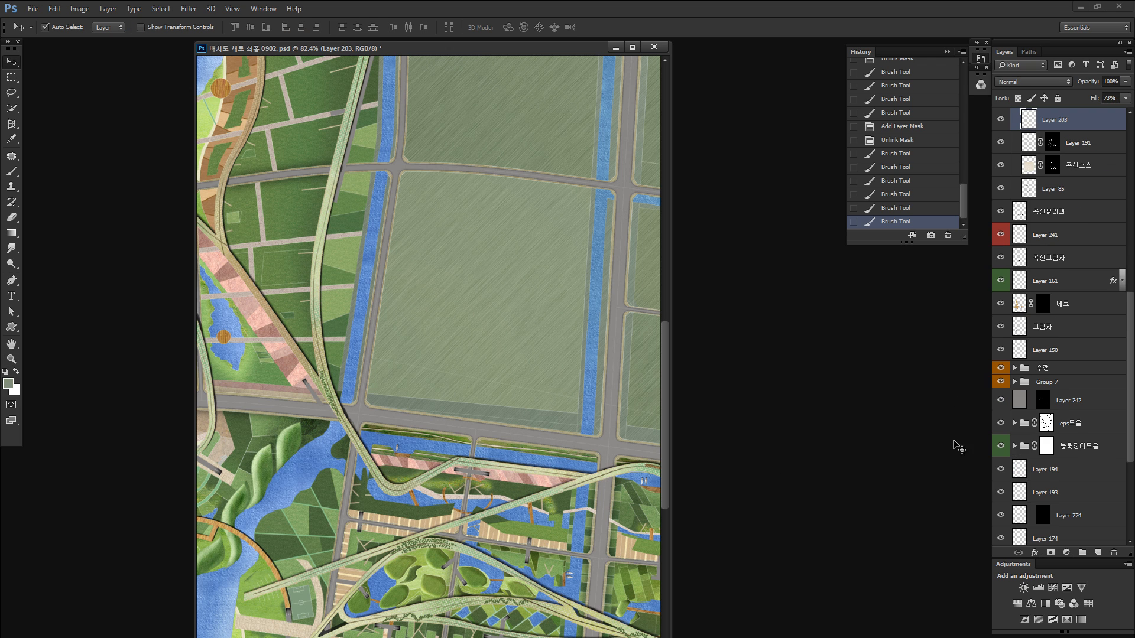
left_click(1027, 121, "ctrl")
left_click(1029, 166, "ctrl")
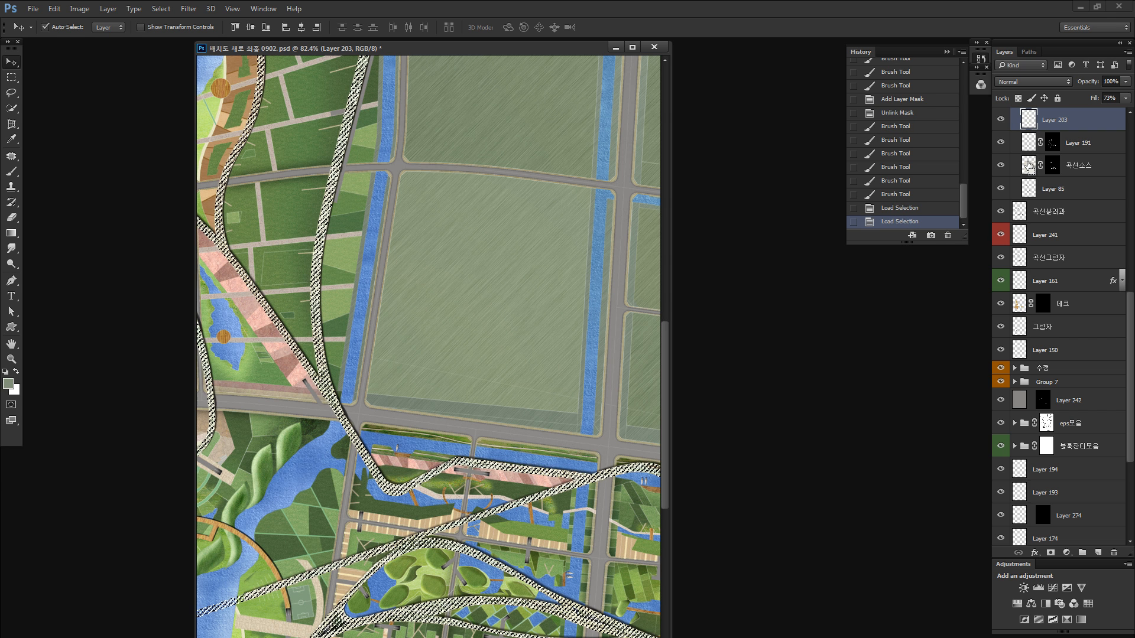
left_click(1029, 166, "ctrl")
left_click(1027, 190, "ctrl")
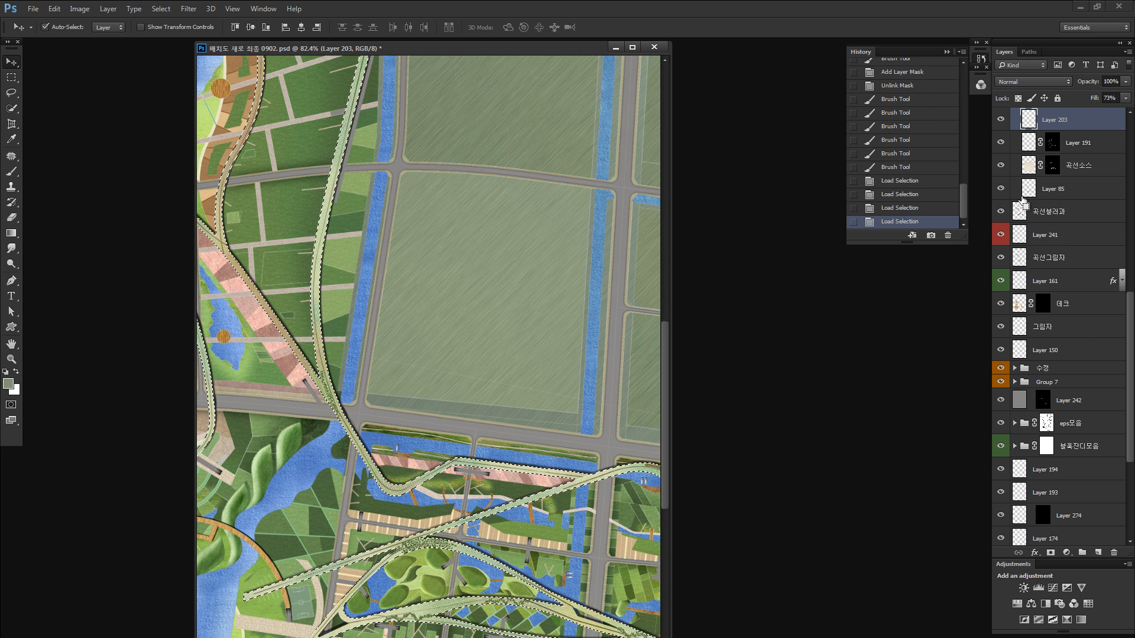
Check the extent of the curved road selection in Quick Mask mode, then return to the normal selection.
key("q")
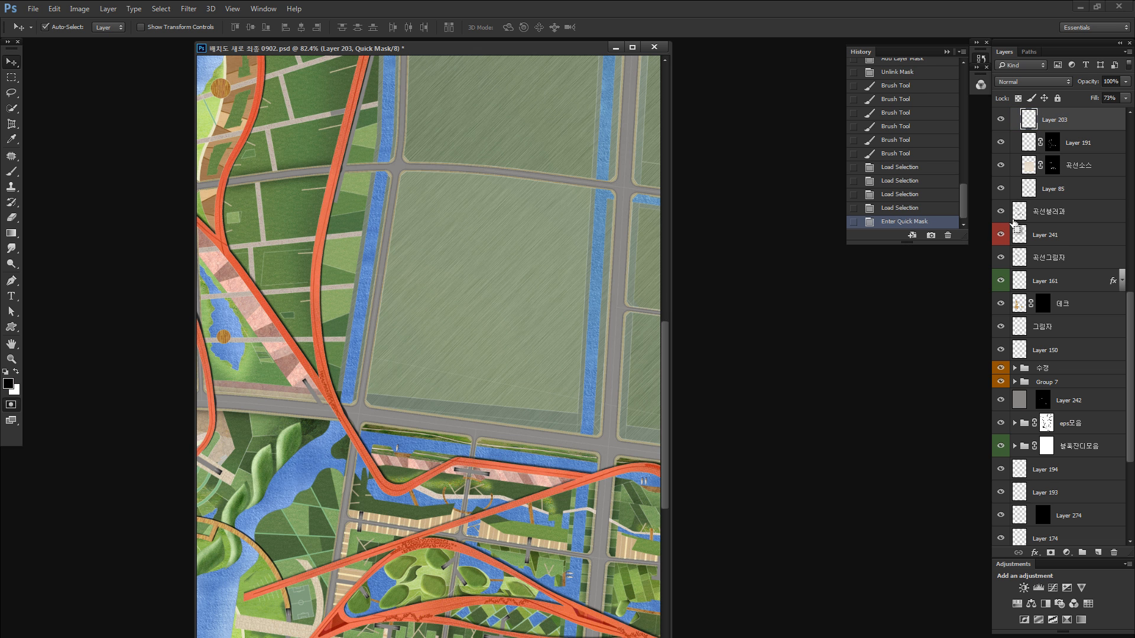
key("ctrl+minus")
key("ctrl+minus")
key("ctrl+minus")
key("ctrl+minus")
key("q")
Show Layer 275, Layer 277, Layer 276 copy 2 and Layer 278 again over the plan.
scroll(998, 204, "up", 6)
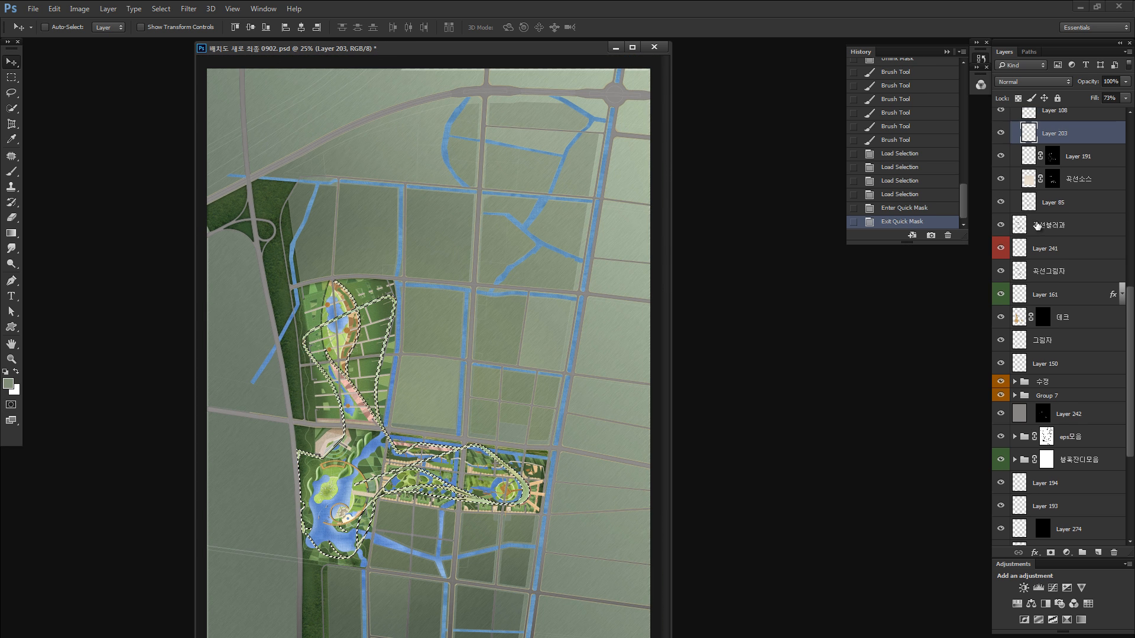
left_click_drag(998, 203, 999, 133)
key("z")
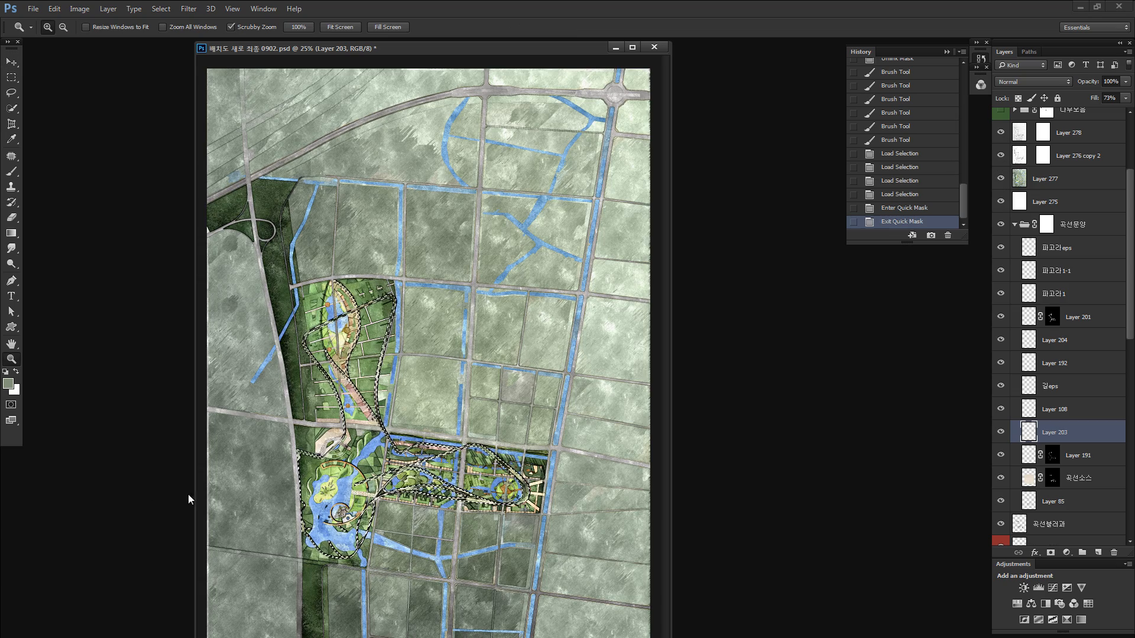
left_click_drag(361, 430, 508, 414)
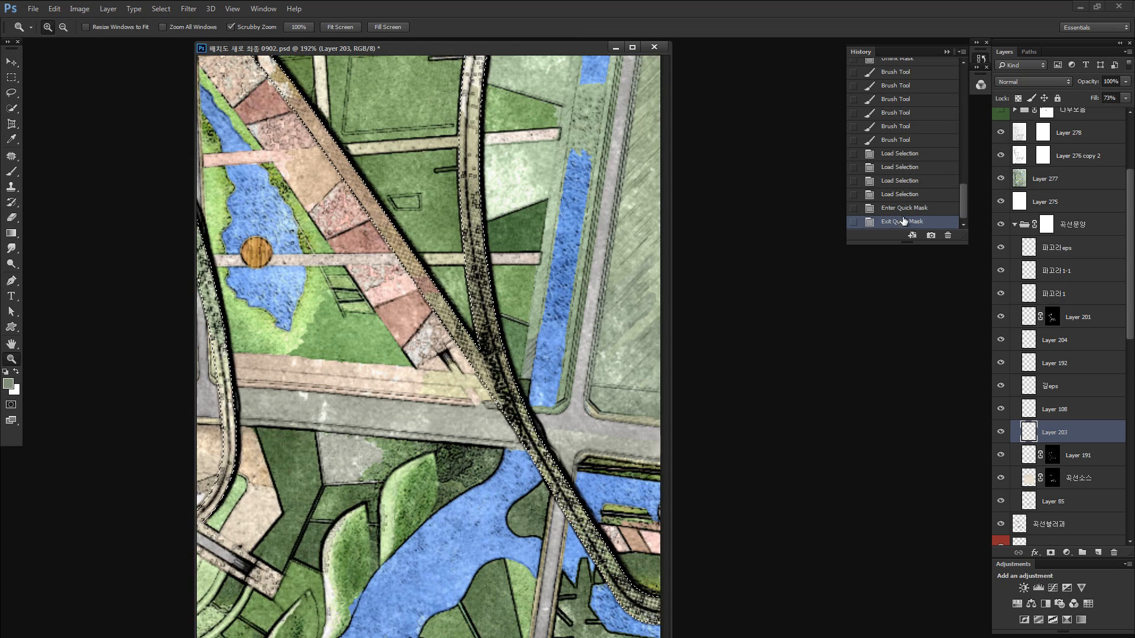
Fill the road selection with black on the Layer 276 copy 2 mask, copy that mask over Layer 278's mask, and deselect.
left_click(1043, 155)
key("d")
key("alt+BackSpace")
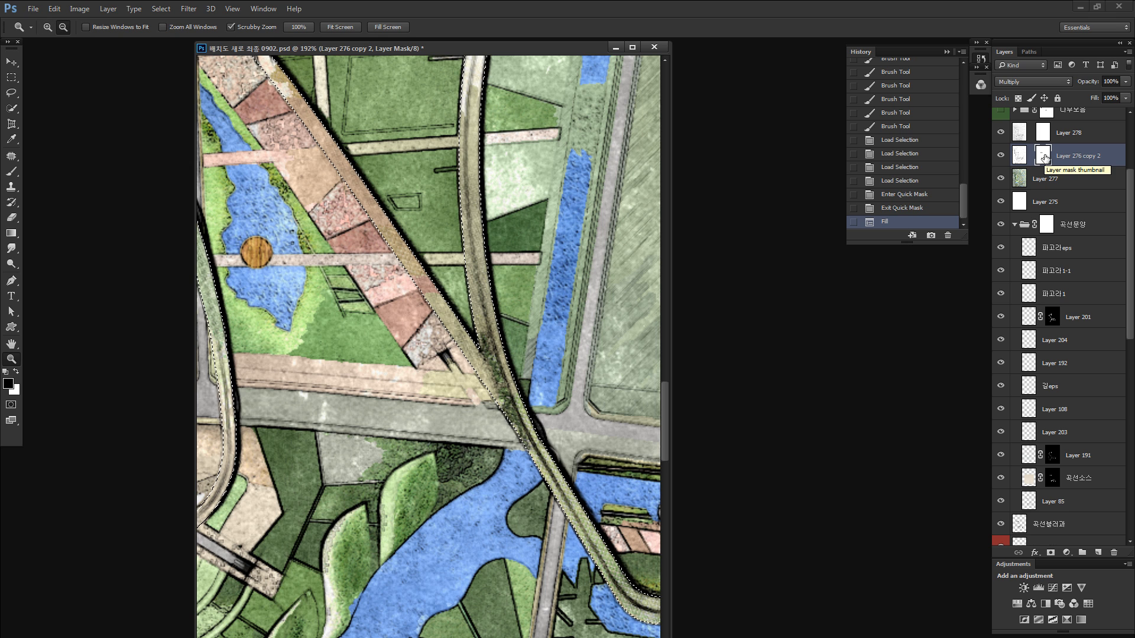
left_click_drag(1042, 156, 1041, 137)
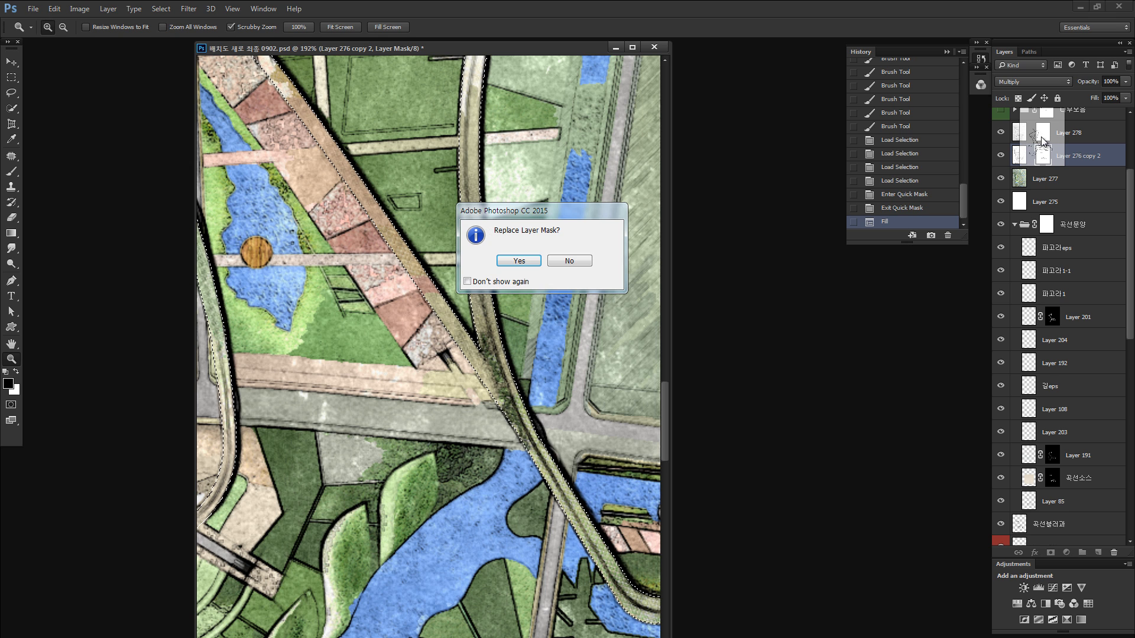
key("Return")
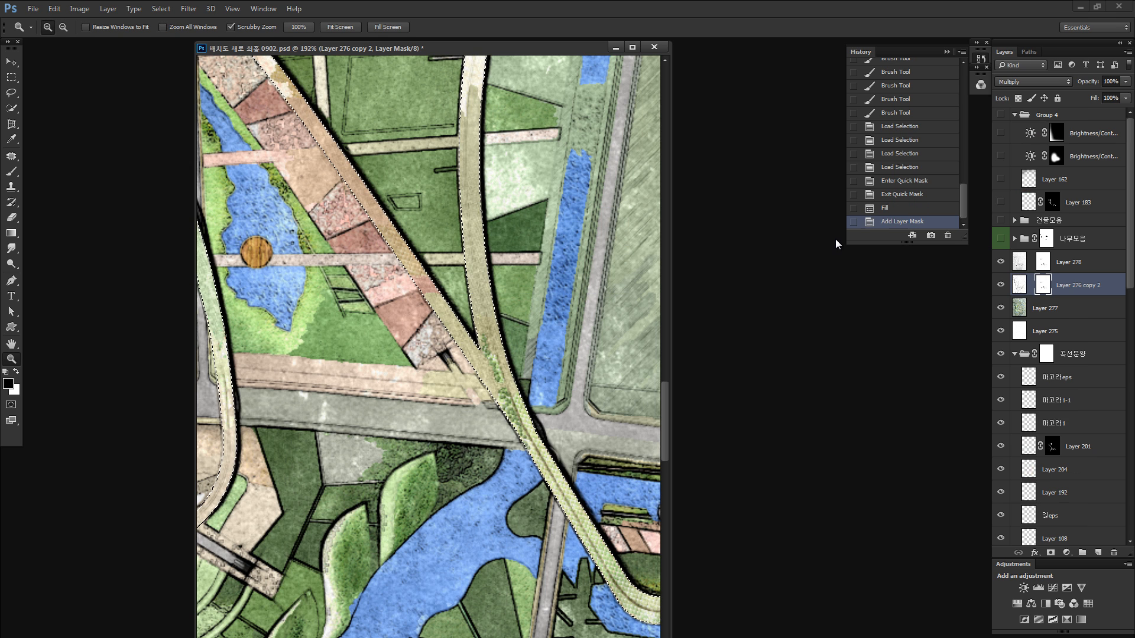
left_click(1042, 262)
left_click(1042, 262, "alt")
left_click(1042, 262, "alt")
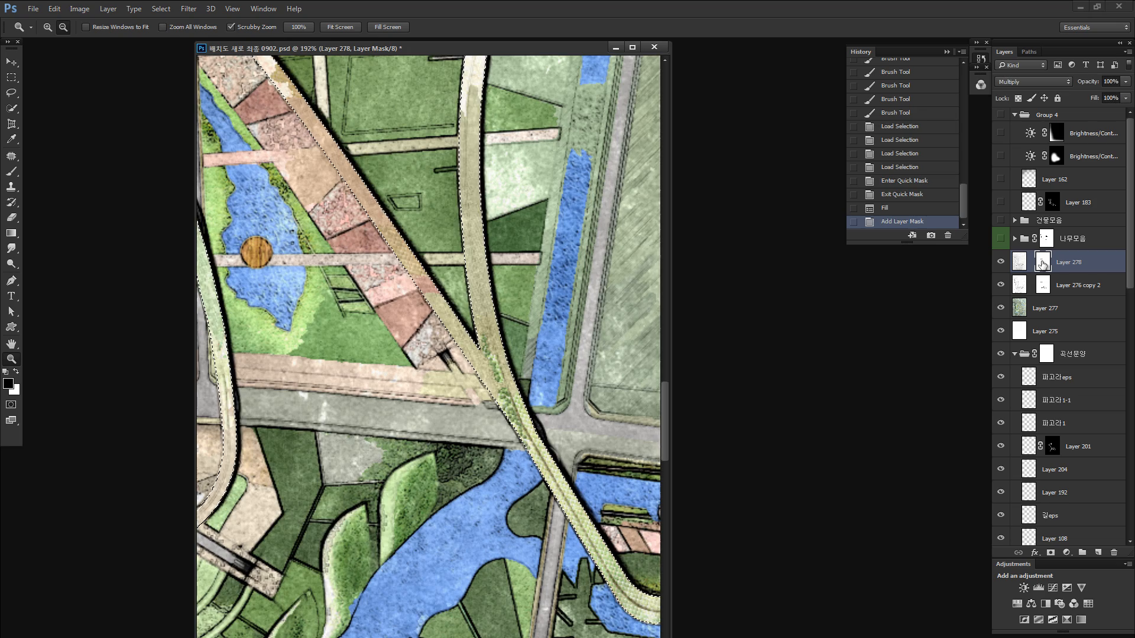
key("ctrl+d")
Compare the curved roads with the masks of Layer 278 and Layer 276 copy 2 disabled and enabled, leaving both masks enabled.
key("ctrl+minus")
key("ctrl+minus")
key("ctrl+minus")
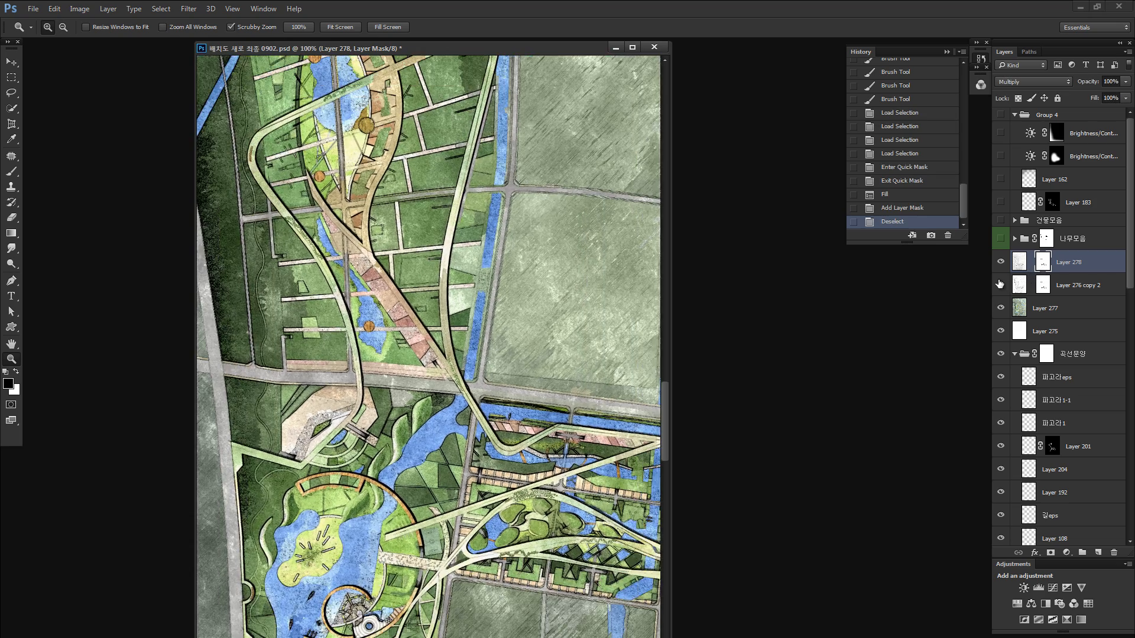
key("ctrl+minus")
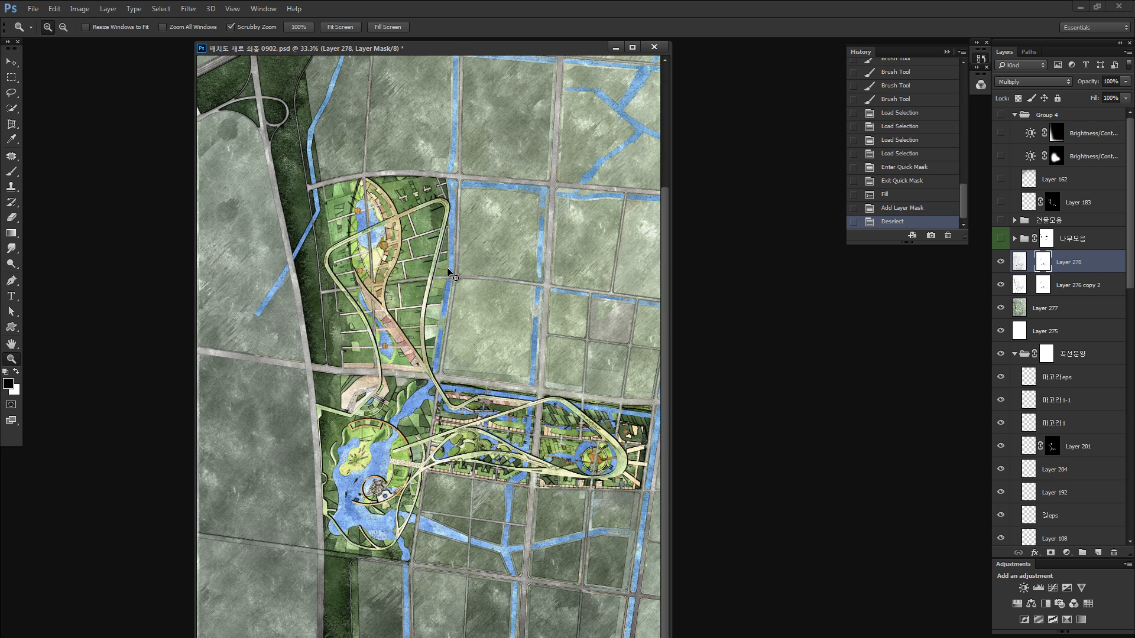
left_click(400, 265)
left_click(1043, 262, "shift")
left_click(1043, 285, "shift")
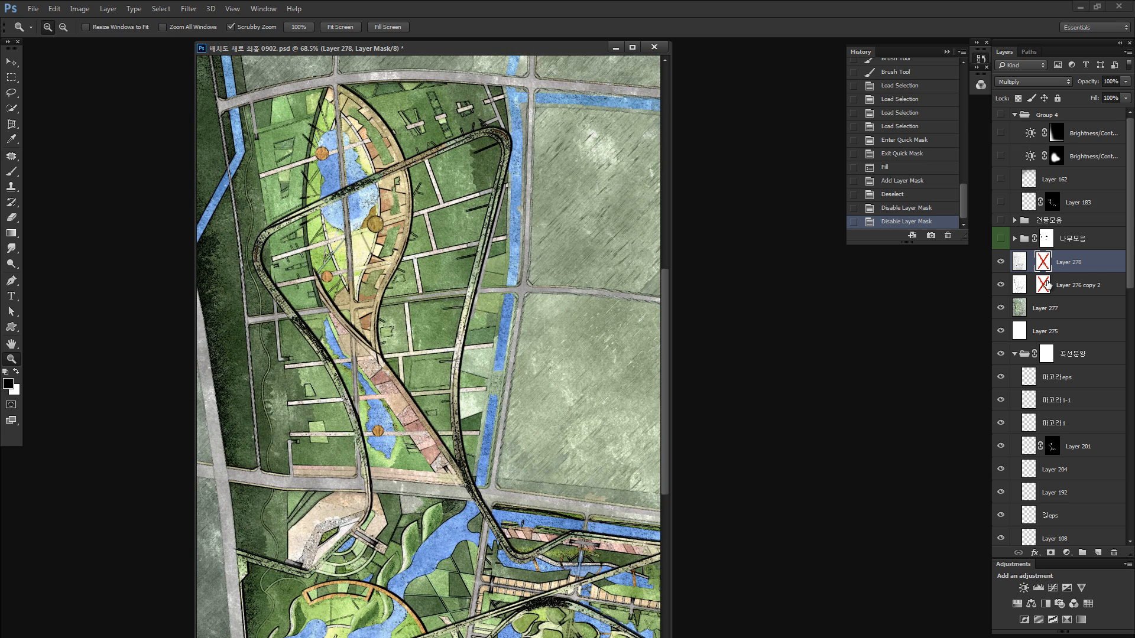
left_click(1044, 263, "shift")
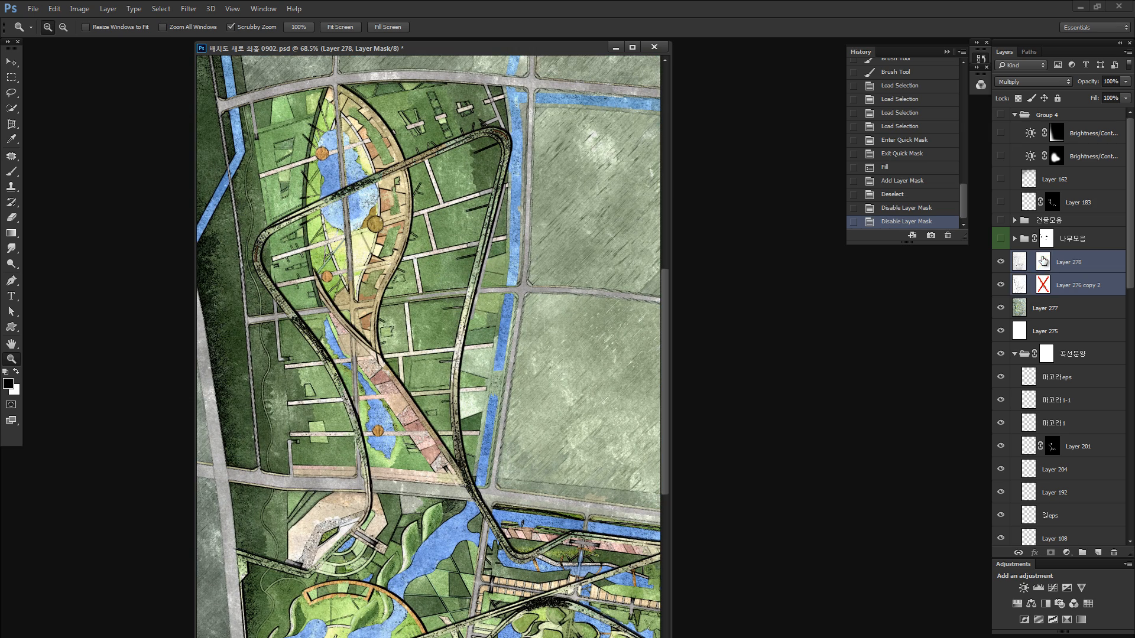
left_click(1043, 285, "shift")
left_click_drag(465, 488, 433, 386)
left_click(1044, 288, "shift")
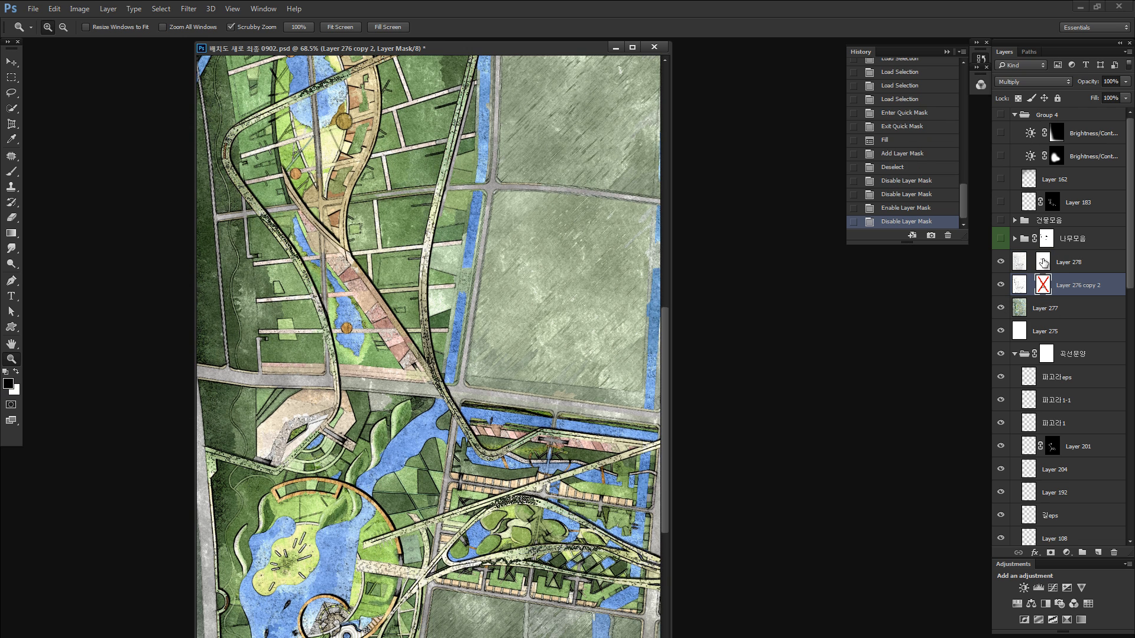
left_click(1043, 264, "shift")
left_click(1043, 265, "shift")
left_click(1043, 286, "shift")
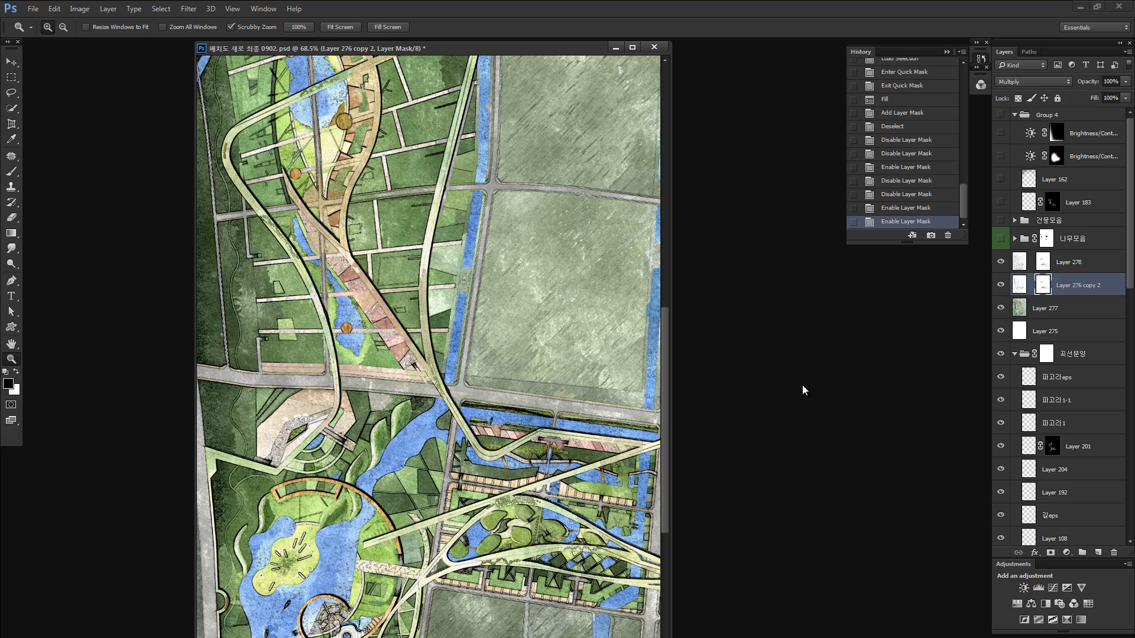
scroll(474, 467, "down", 2)
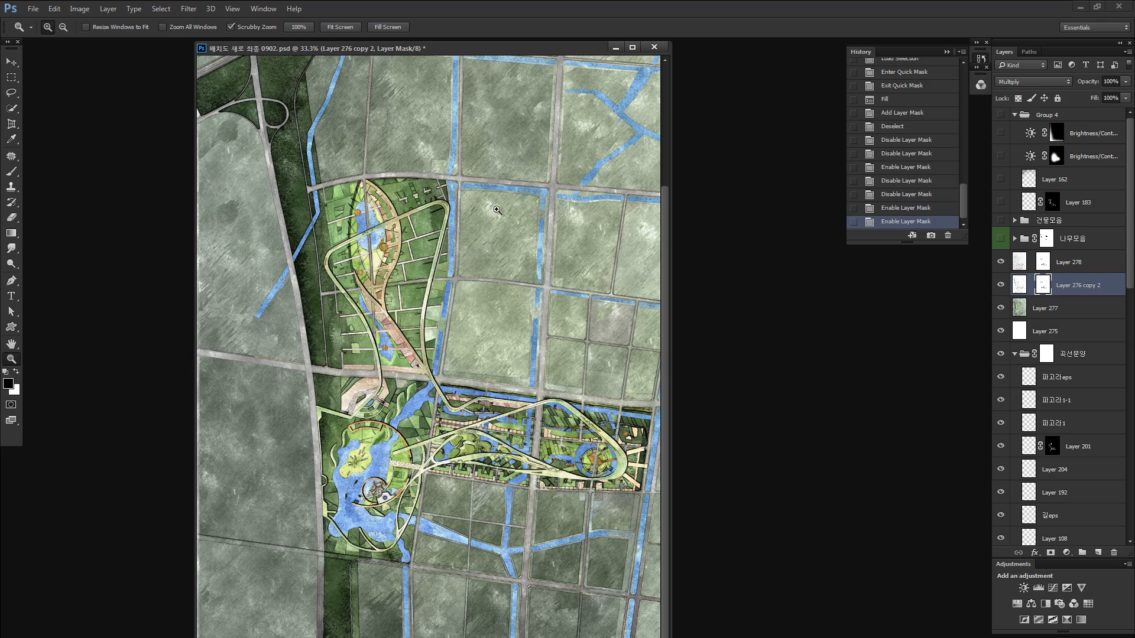
scroll(496, 210, "up", 5)
scroll(498, 213, "down", 6)
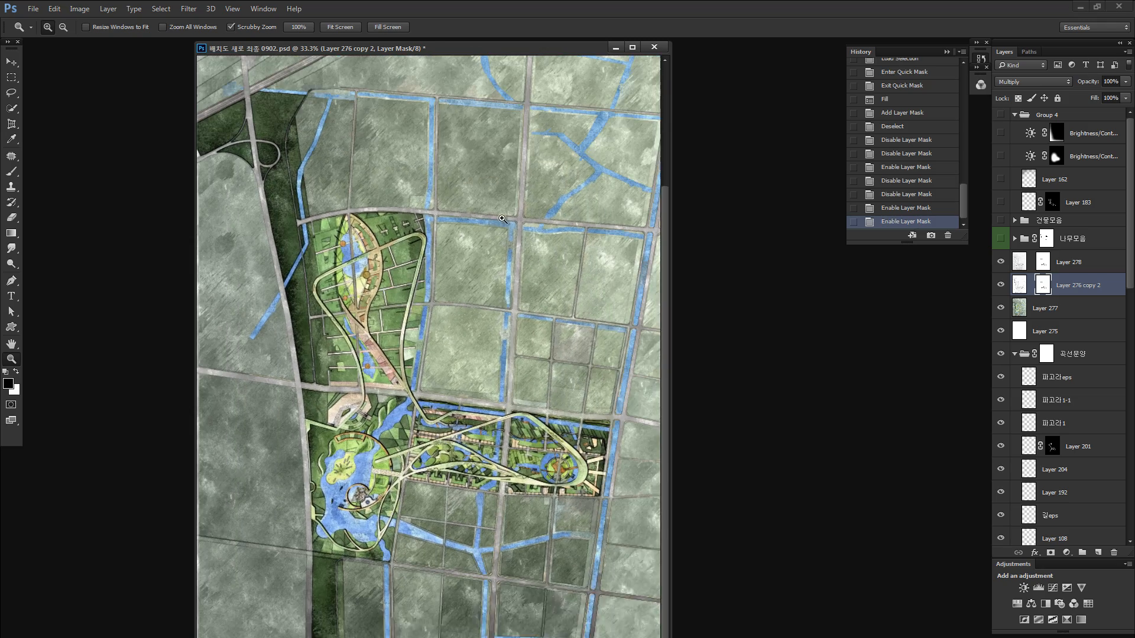
Collapse the 곡선문양 group, select Layer 277 and compare the plan with that layer hidden and shown.
scroll(502, 218, "down", 1)
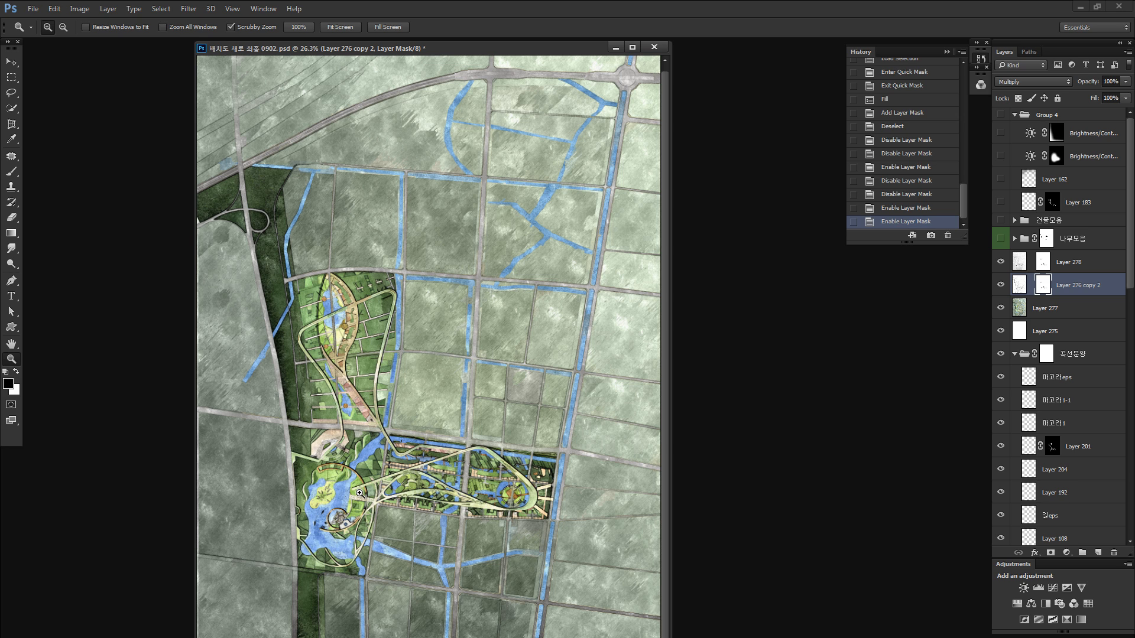
left_click(1015, 356)
left_click(1015, 355)
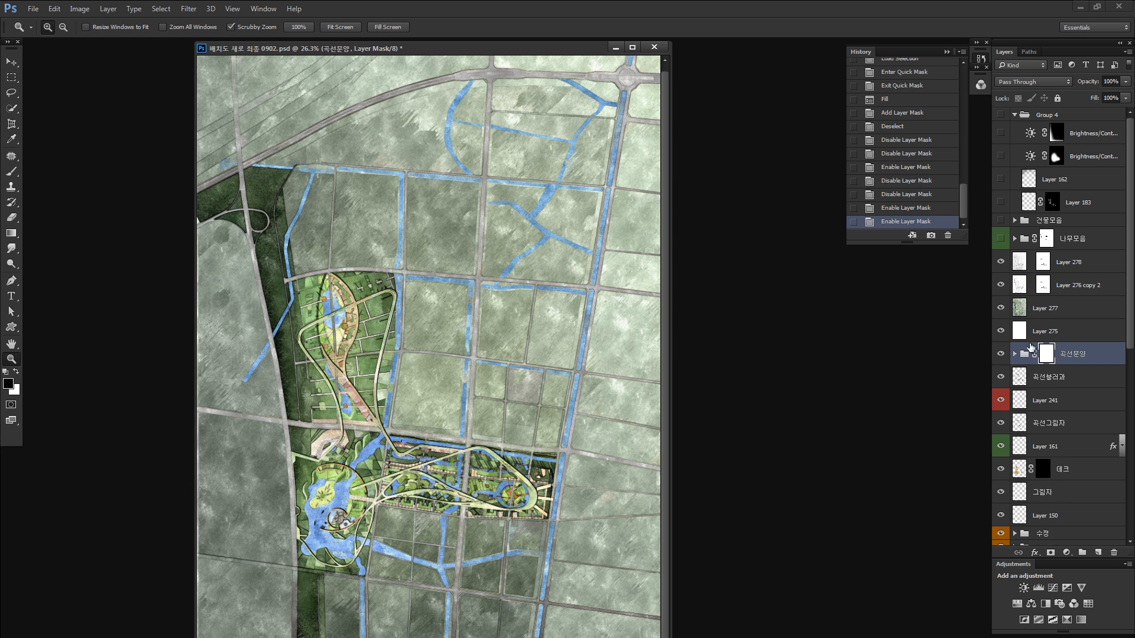
left_click(1016, 308)
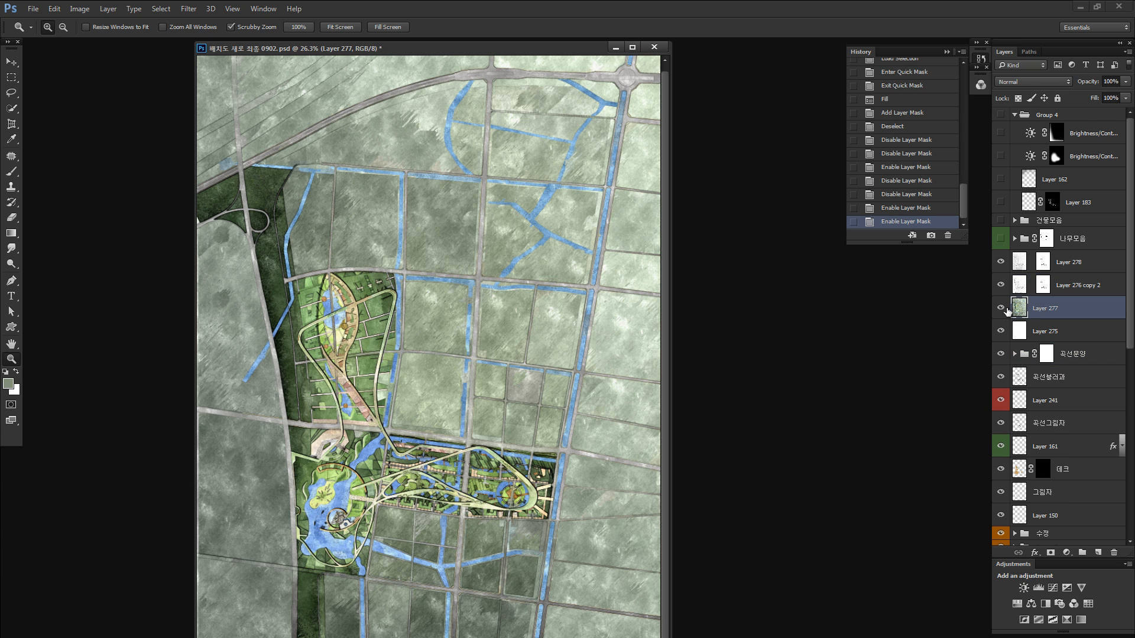
left_click(1000, 308)
left_click(1000, 307)
Apply Hue/Saturation to Layer 277 with Saturation at -23 and Lightness at +31.
key("ctrl+u")
left_click(861, 282)
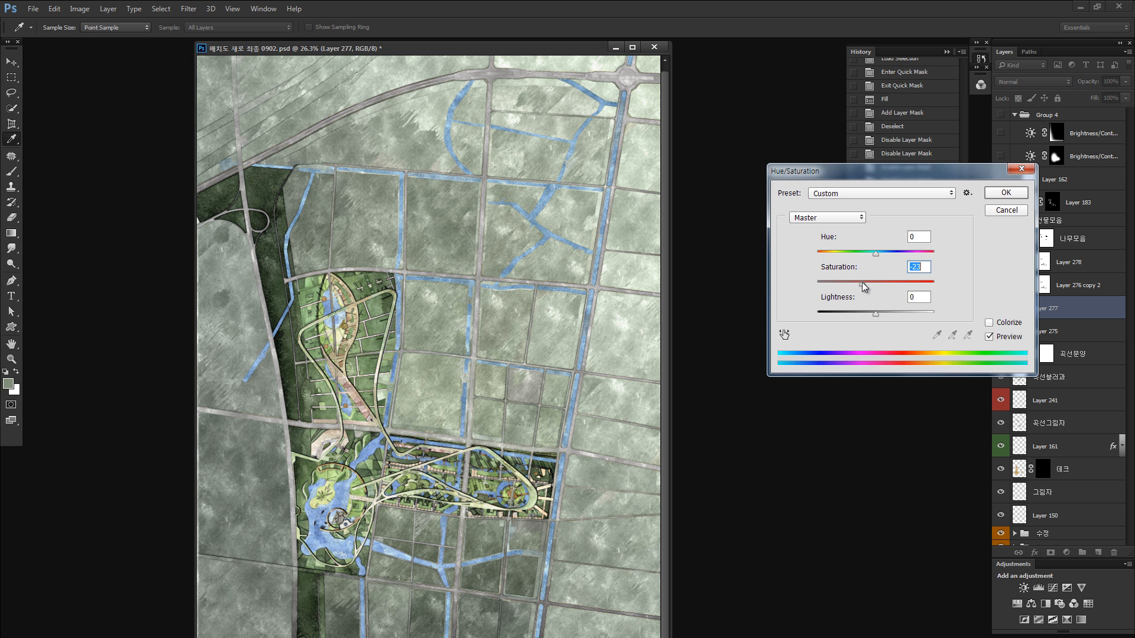
left_click(888, 314)
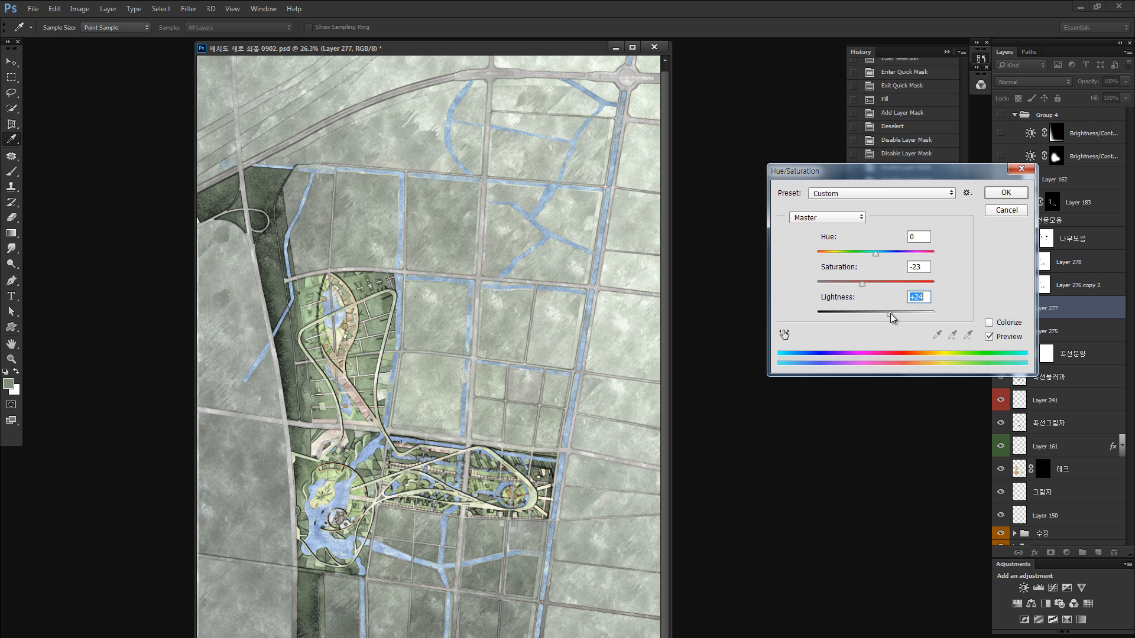
left_click_drag(890, 313, 892, 313)
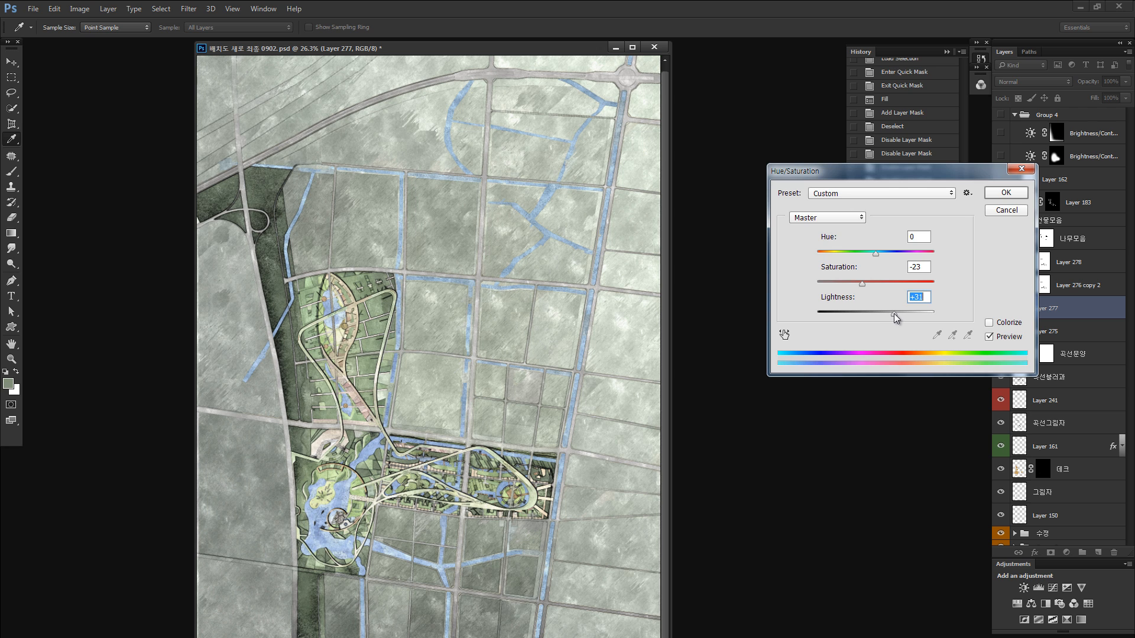
left_click(1012, 192)
Raise Layer 277's contrast to 28 with Brightness/Contrast, and add a black mask that hides the whole layer.
key("alt+i")
key("j")
key("c")
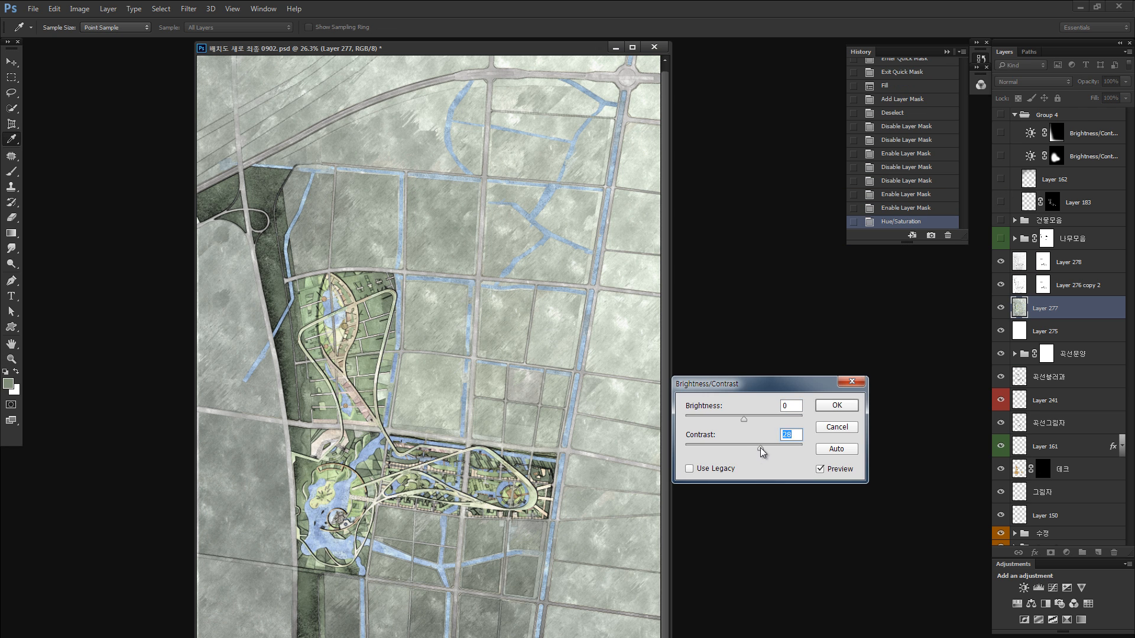
left_click(835, 405)
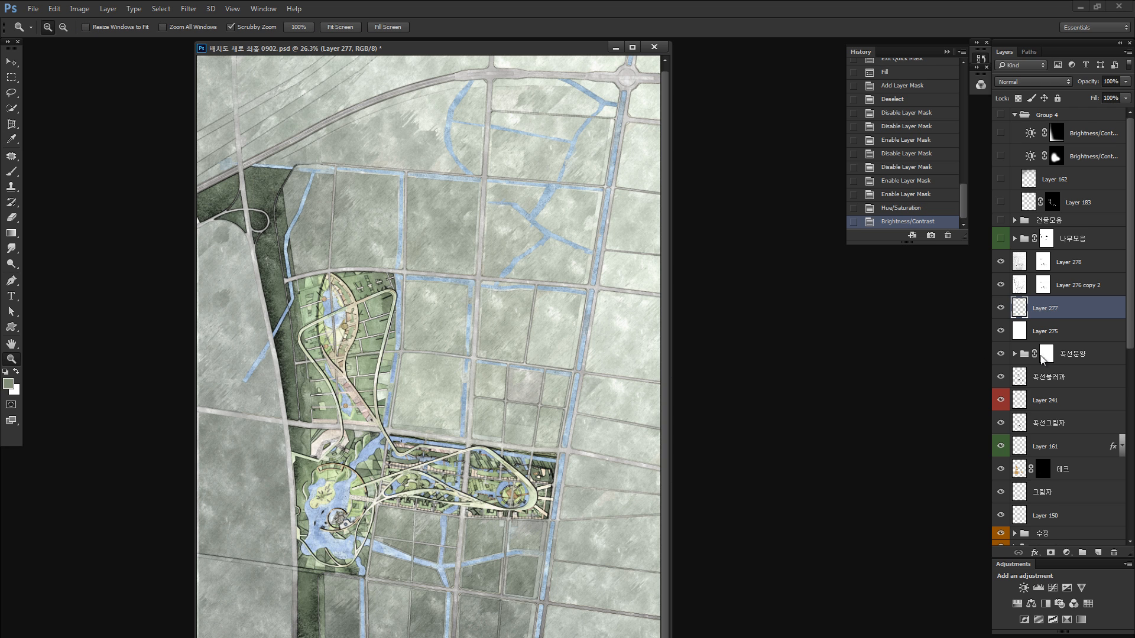
key("z")
left_click(1050, 553, "alt")
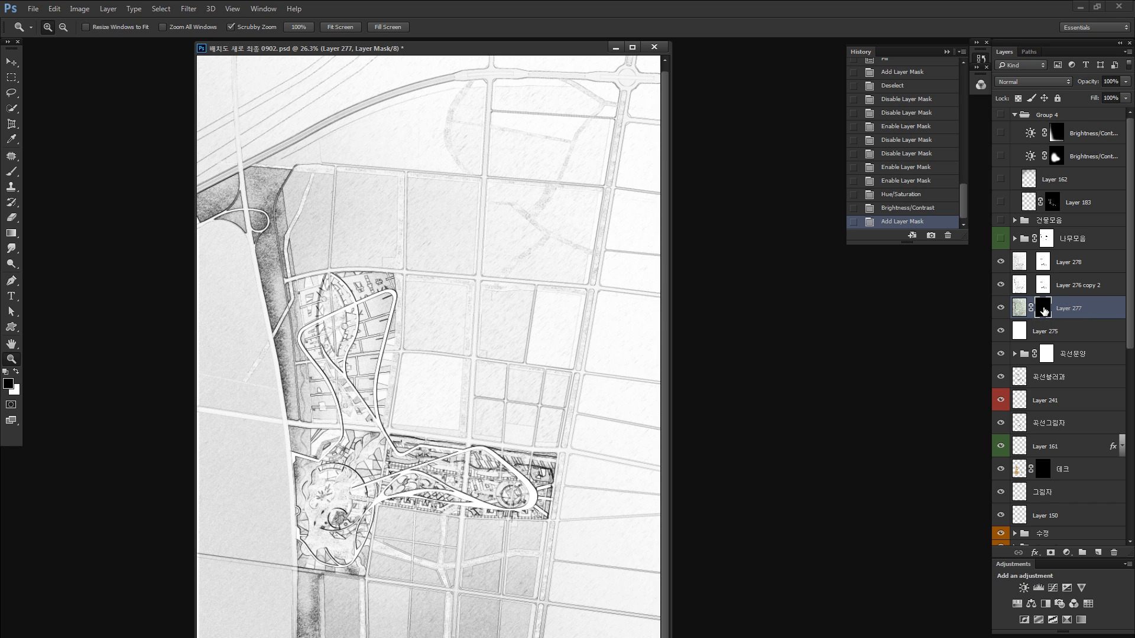
Try a white soft brush stroke on Layer 277's mask, undo it, and choose the 32 px textured brush tip.
key("b")
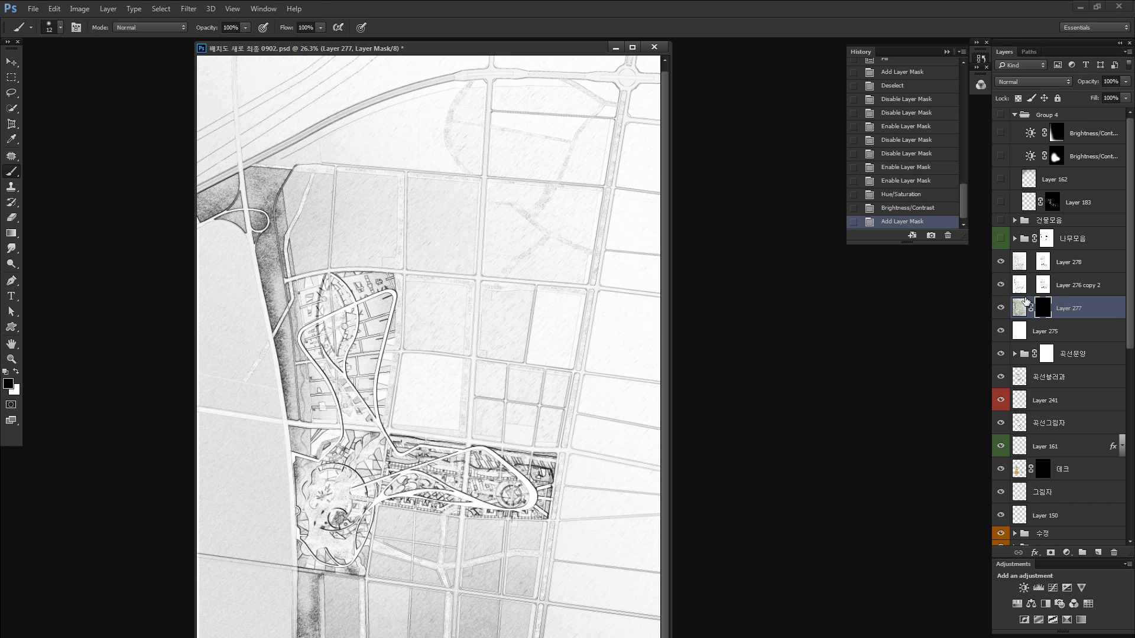
key("x")
mouse_move(335, 334)
left_mouse_down()
mouse_move(361, 331)
mouse_move(337, 404)
mouse_move(325, 342)
mouse_move(344, 333)
mouse_move(344, 437)
mouse_move(342, 296)
left_mouse_up()
key("ctrl+z")
left_click(61, 27)
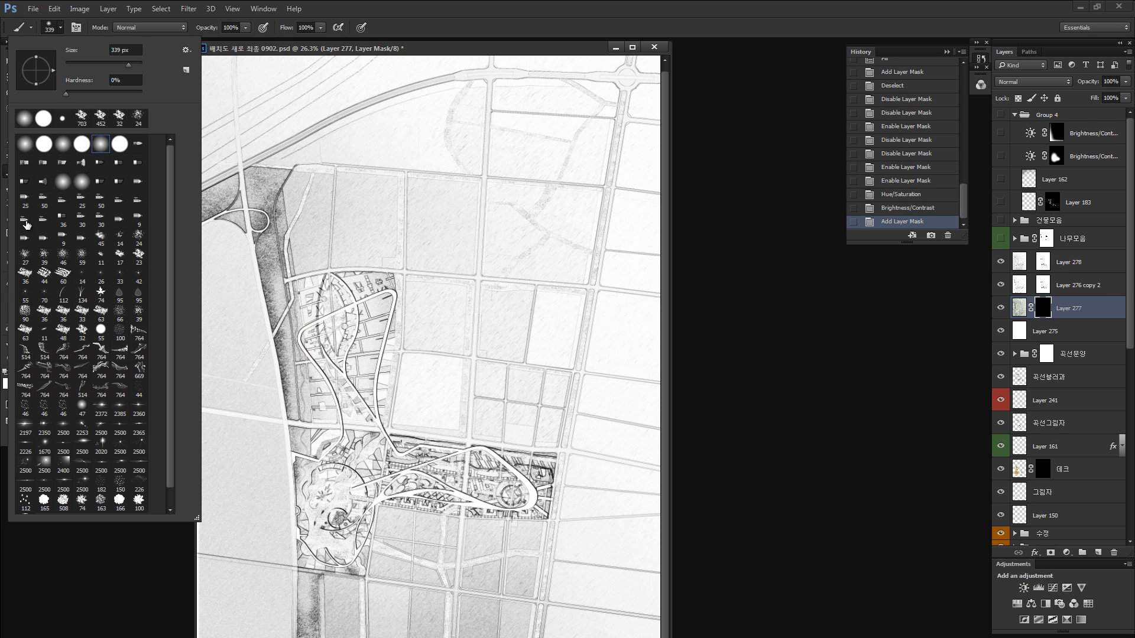
left_click(88, 330)
key("Return")
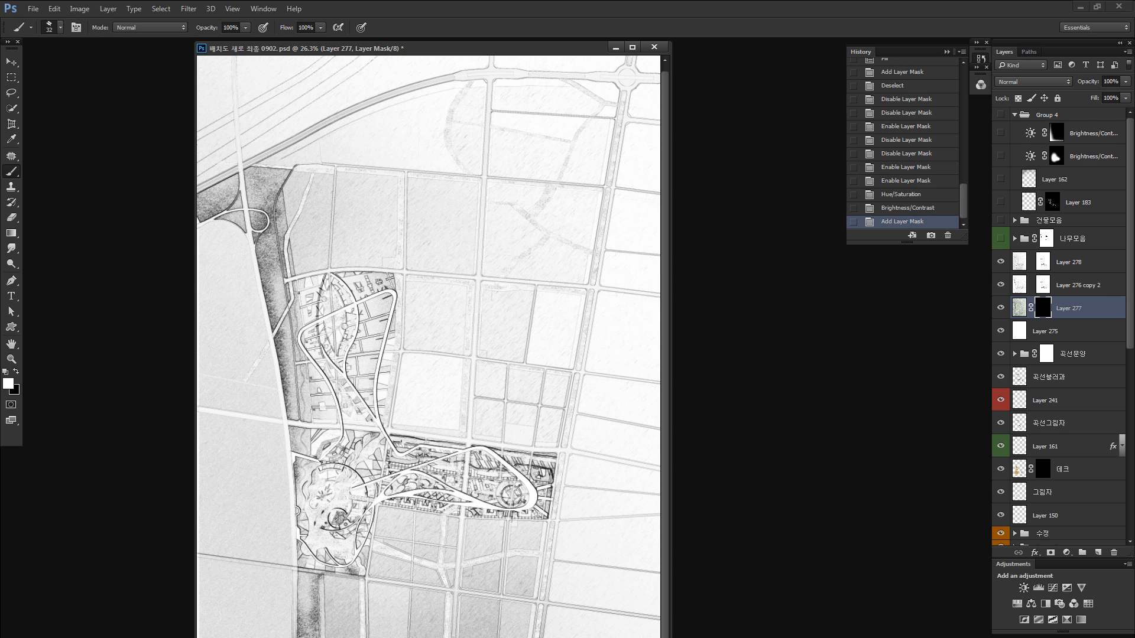
Paint white on Layer 277's mask over the park areas with a textured brush and pressure-controlled opacity, enlarging the brush to 541 px.
left_click_drag(319, 364, 355, 363)
left_click_drag(326, 325, 341, 396)
key("ctrl+z")
left_click(263, 27)
mouse_move(325, 409)
left_mouse_down()
mouse_move(350, 391)
mouse_move(336, 460)
mouse_move(352, 497)
mouse_move(383, 464)
mouse_move(446, 482)
mouse_move(493, 468)
mouse_move(527, 484)
mouse_move(419, 463)
mouse_move(336, 402)
mouse_move(366, 316)
mouse_move(387, 337)
mouse_move(372, 423)
left_mouse_up()
key("z")
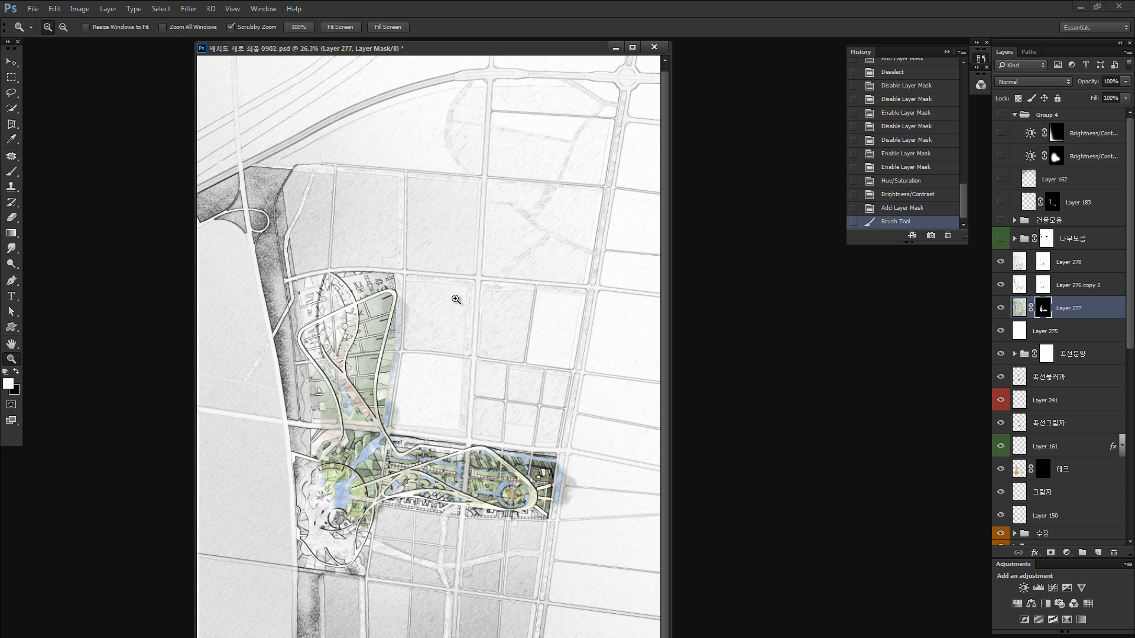
left_click_drag(456, 300, 493, 284)
key("b")
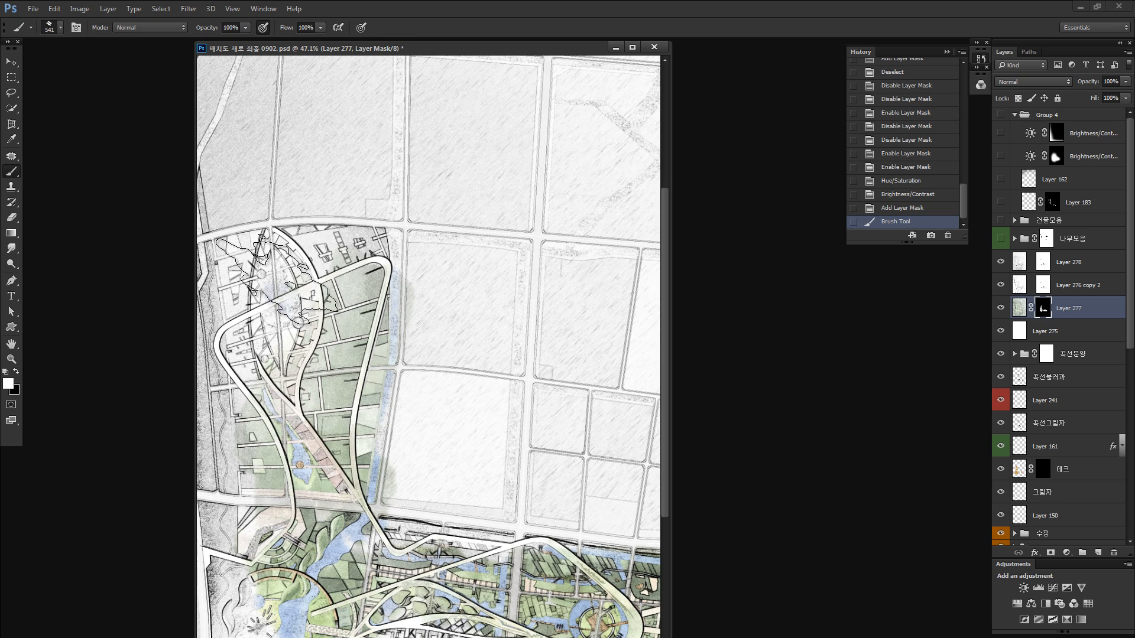
mouse_move(275, 278)
left_mouse_down()
mouse_move(345, 282)
mouse_move(285, 326)
mouse_move(313, 368)
mouse_move(311, 567)
mouse_move(334, 393)
left_mouse_up()
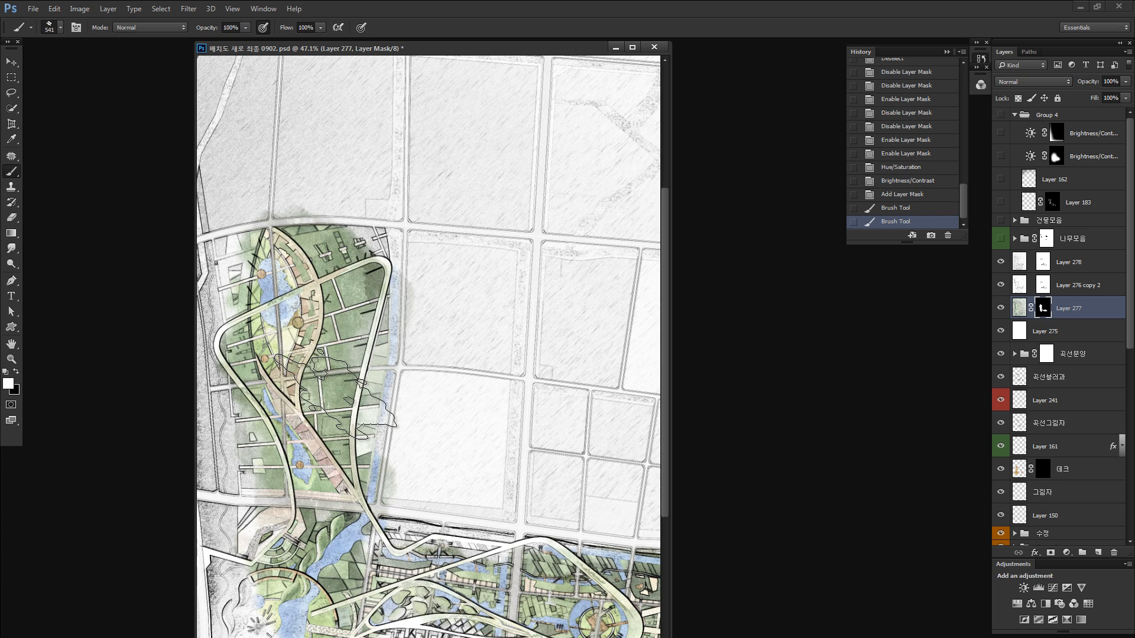
Fill Layer 277's mask with black to clear the painted park areas.
key("ctrl+minus")
key("ctrl+minus")
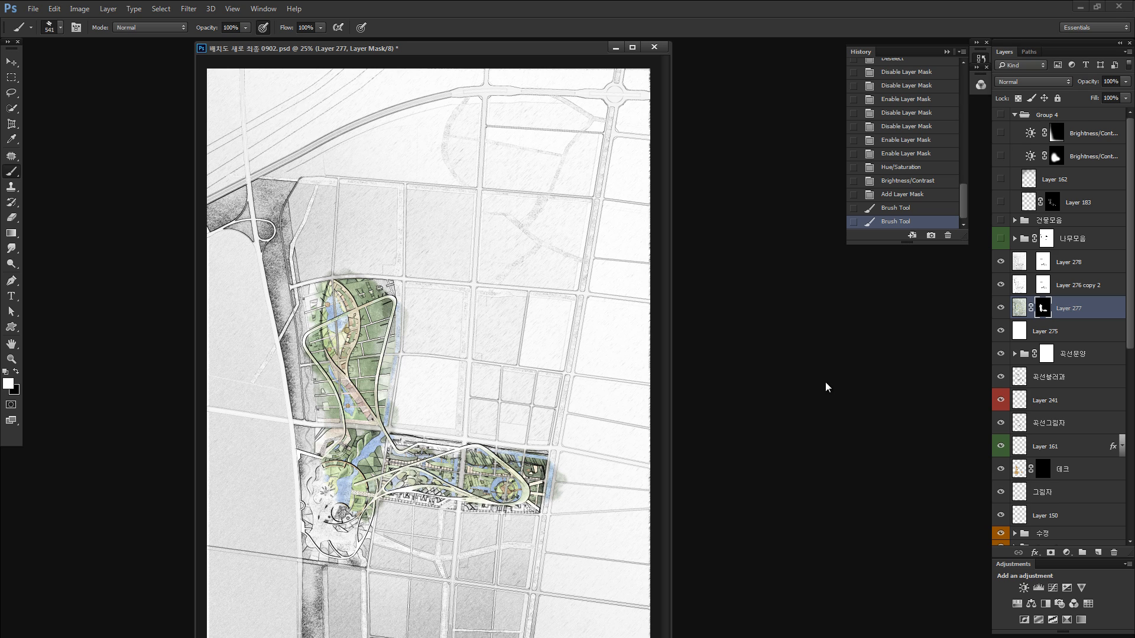
key("ctrl+BackSpace")
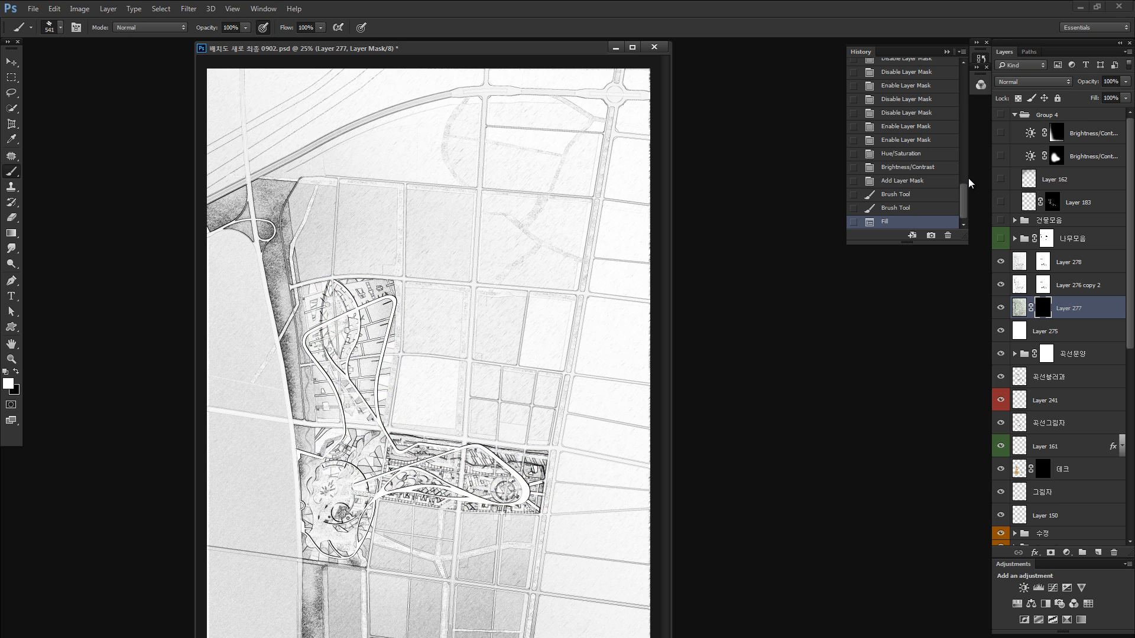
Create a new layer above Layer 278 and fill it with a dark neutral grey.
key("v")
left_click(1021, 264)
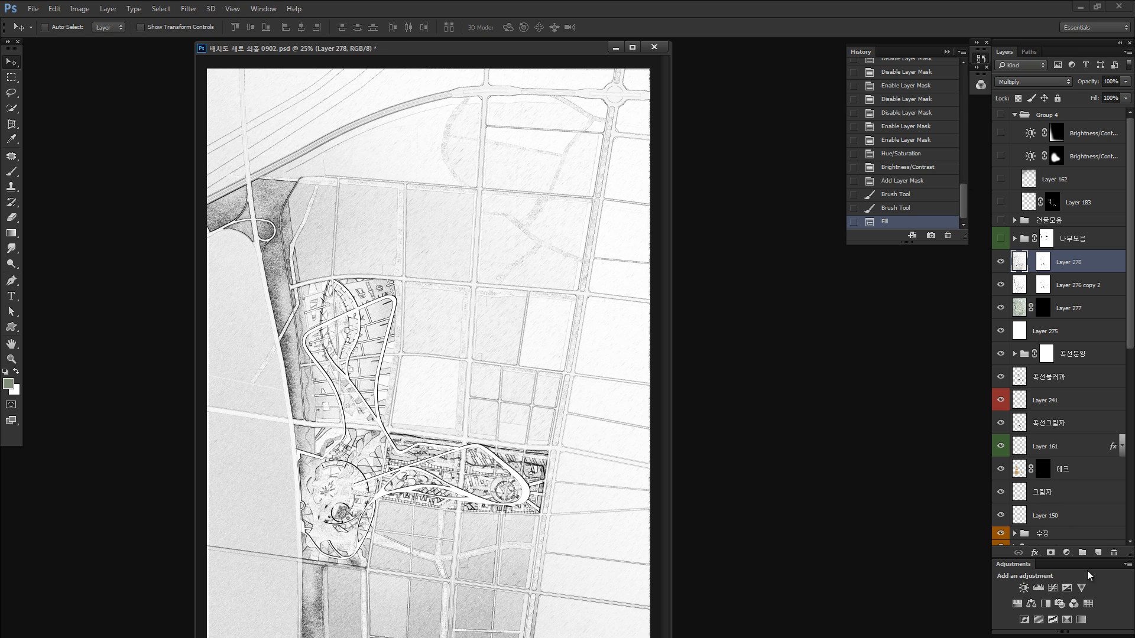
left_click(1099, 552)
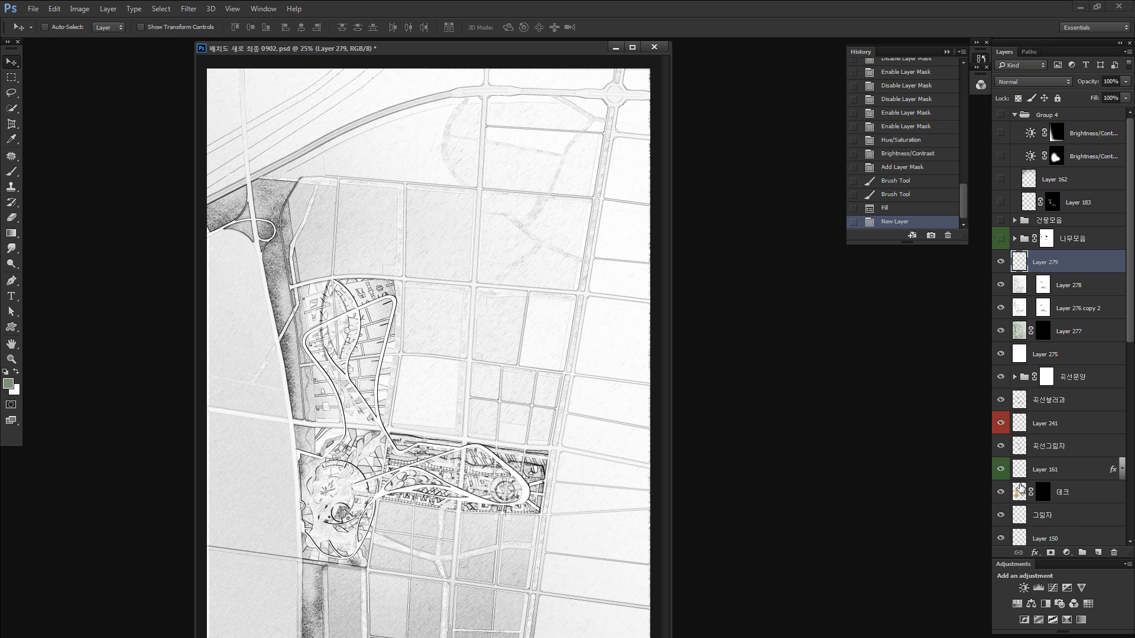
left_click(9, 384)
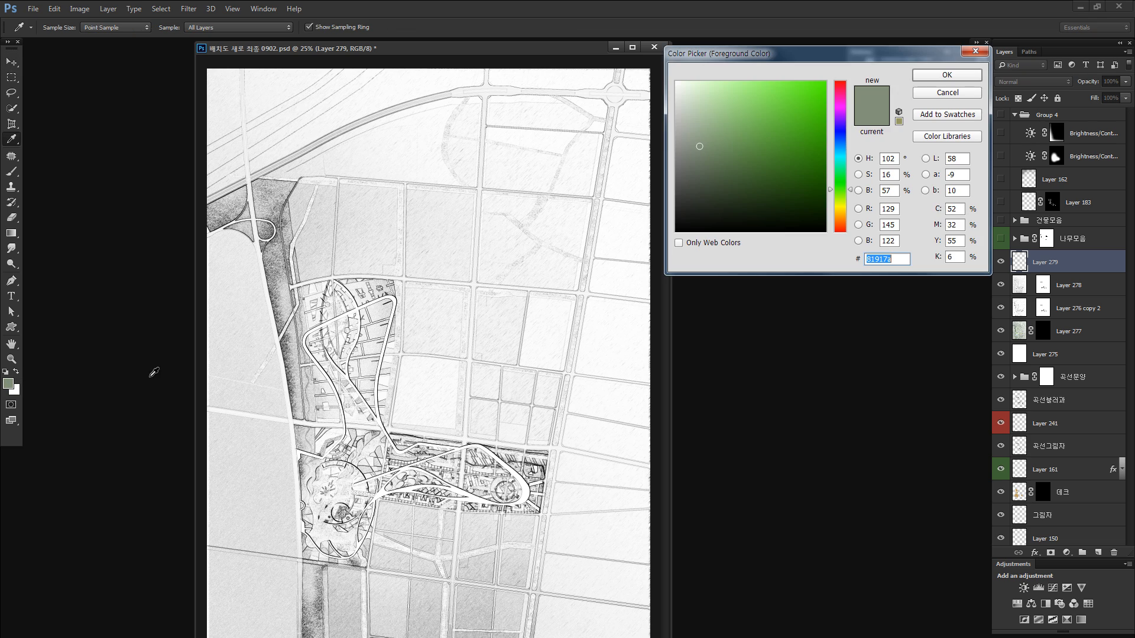
left_click(732, 196)
left_click_drag(698, 222, 653, 179)
left_click(927, 72)
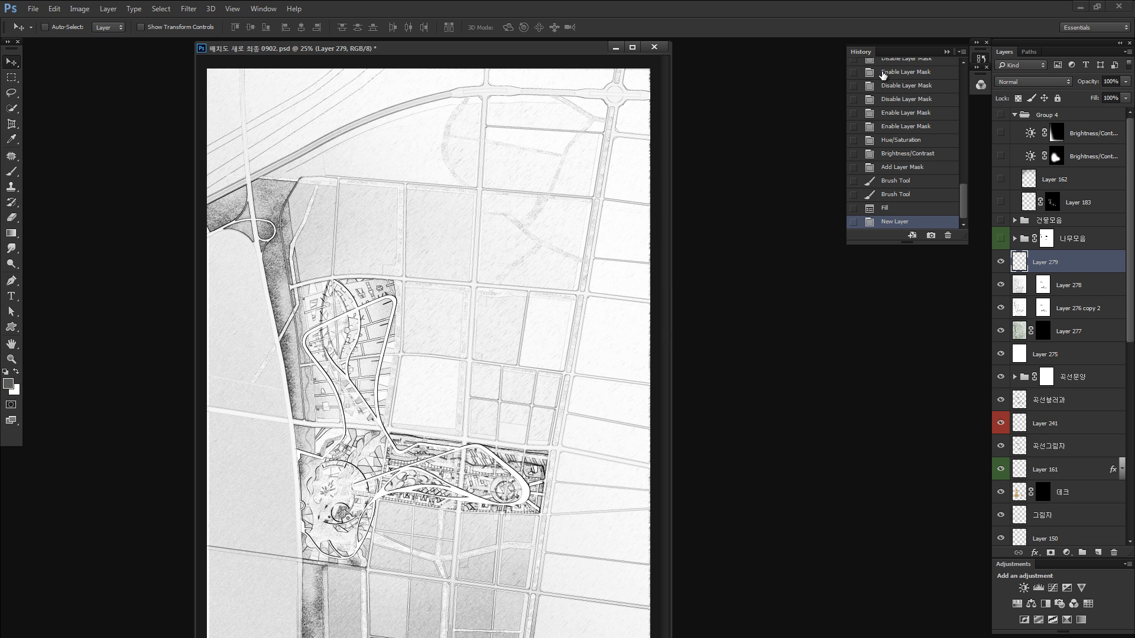
key("alt+BackSpace")
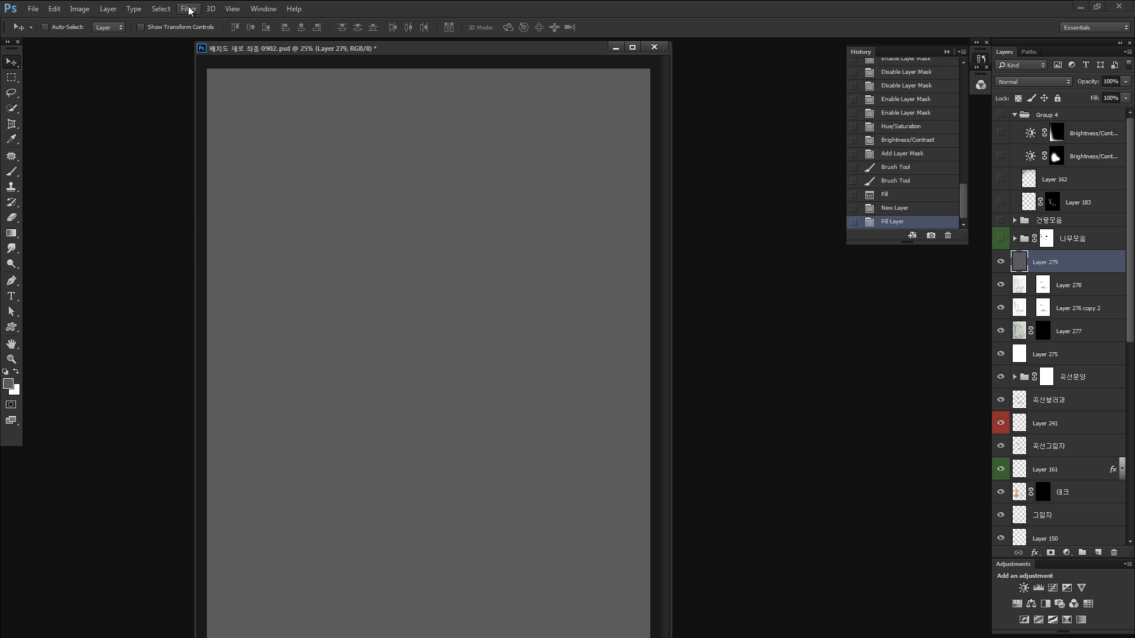
Add strong monochromatic Gaussian noise to the grey layer.
left_click(189, 9)
mouse_move(213, 173)
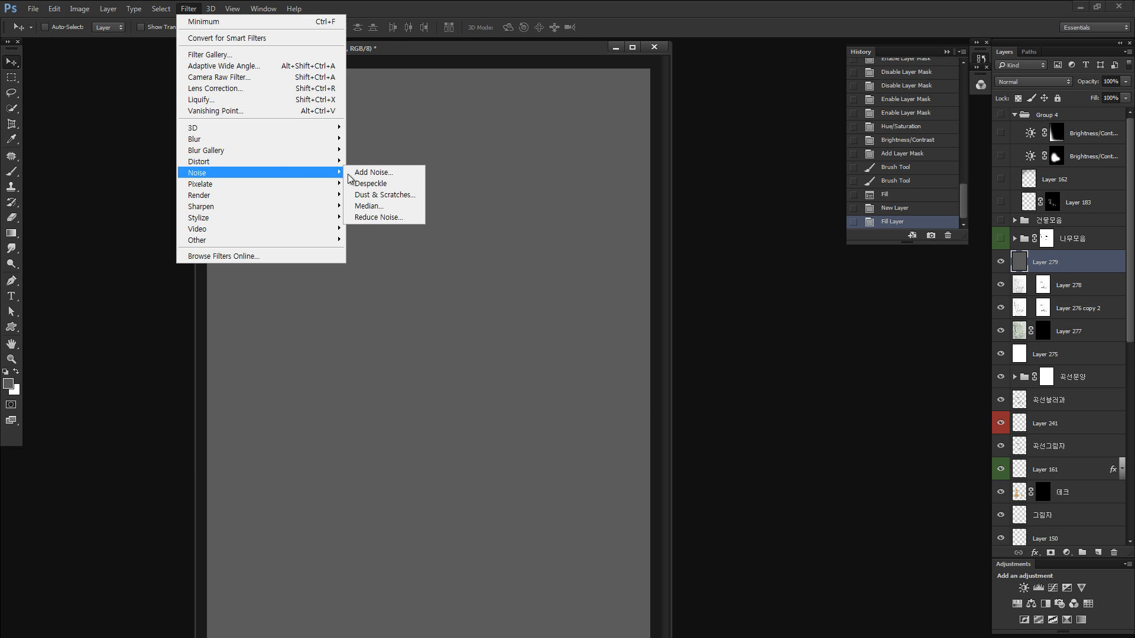
left_click(373, 172)
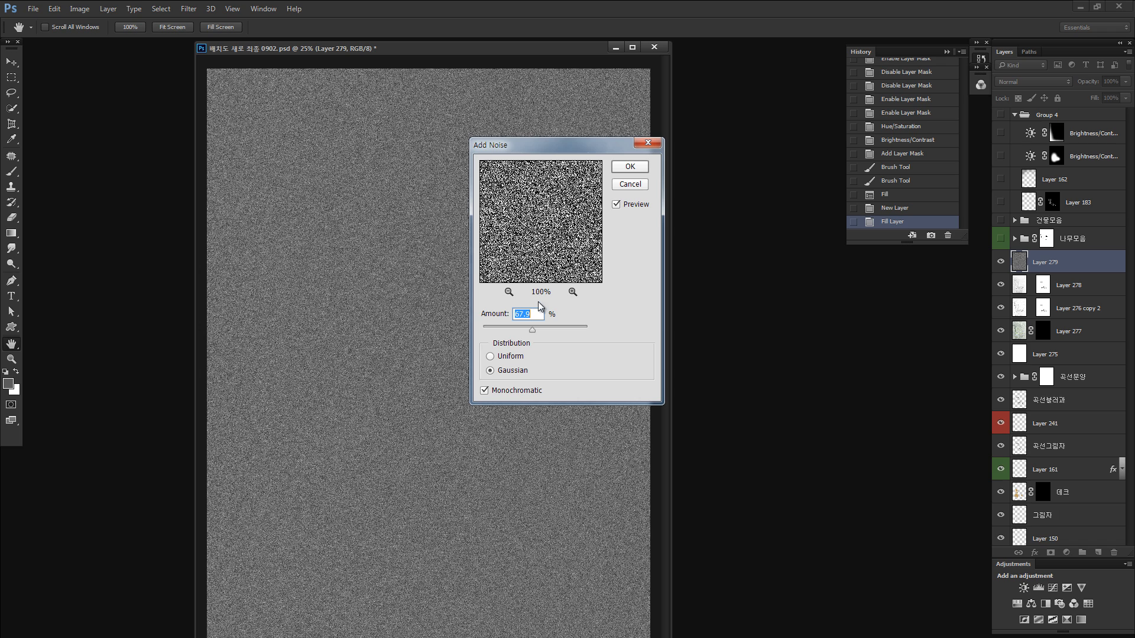
left_click_drag(547, 332, 579, 330)
left_click(631, 167)
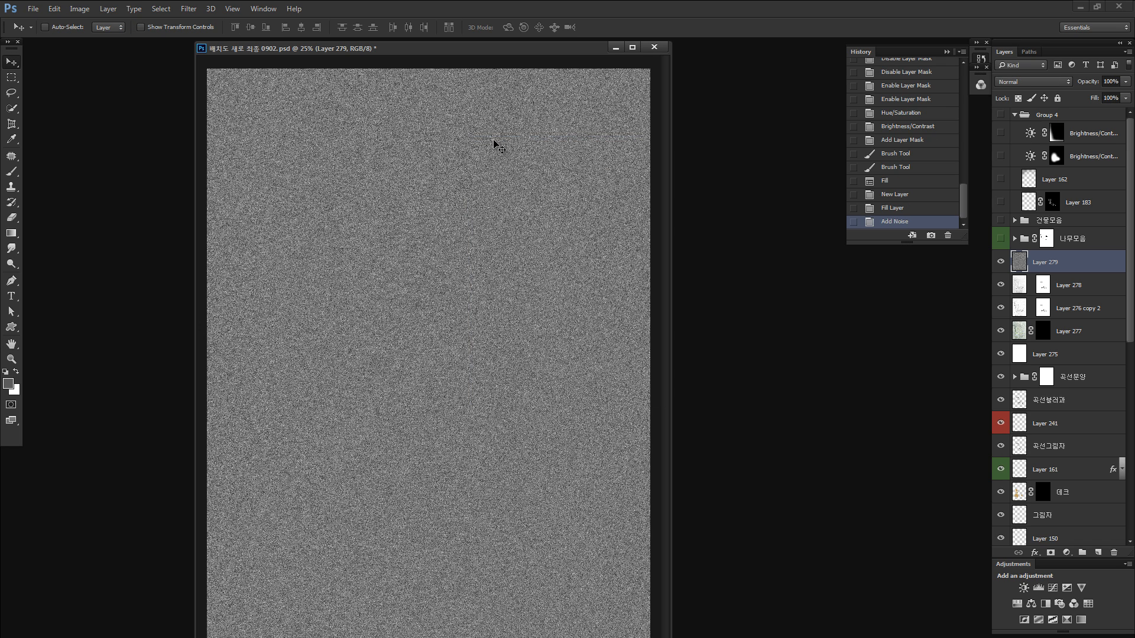
left_click(200, 10)
mouse_move(205, 141)
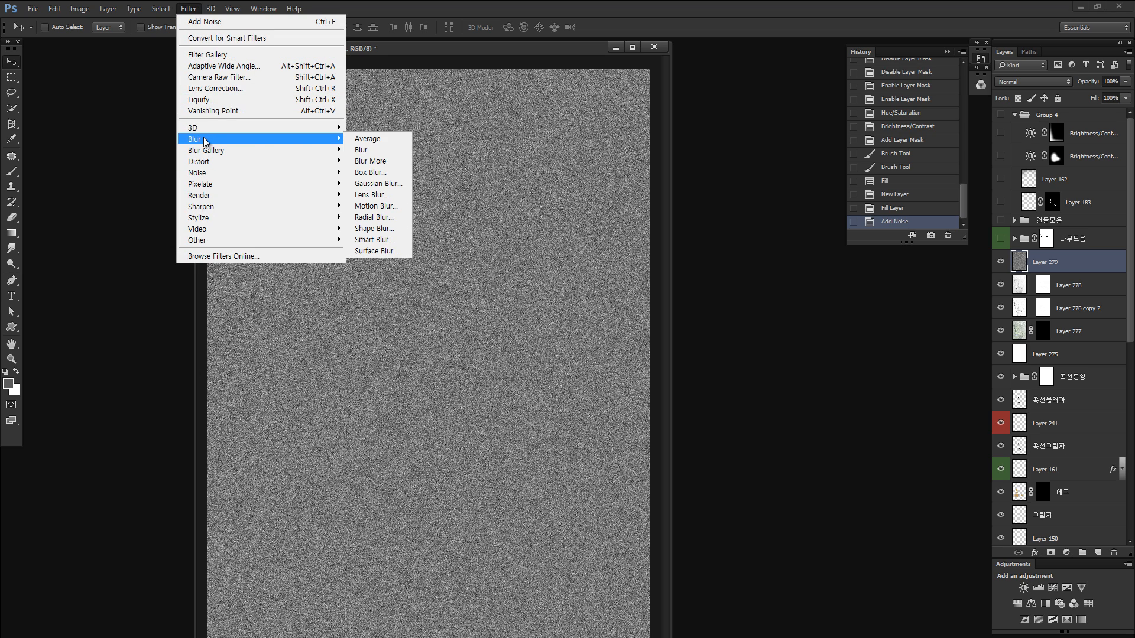
left_click(371, 184)
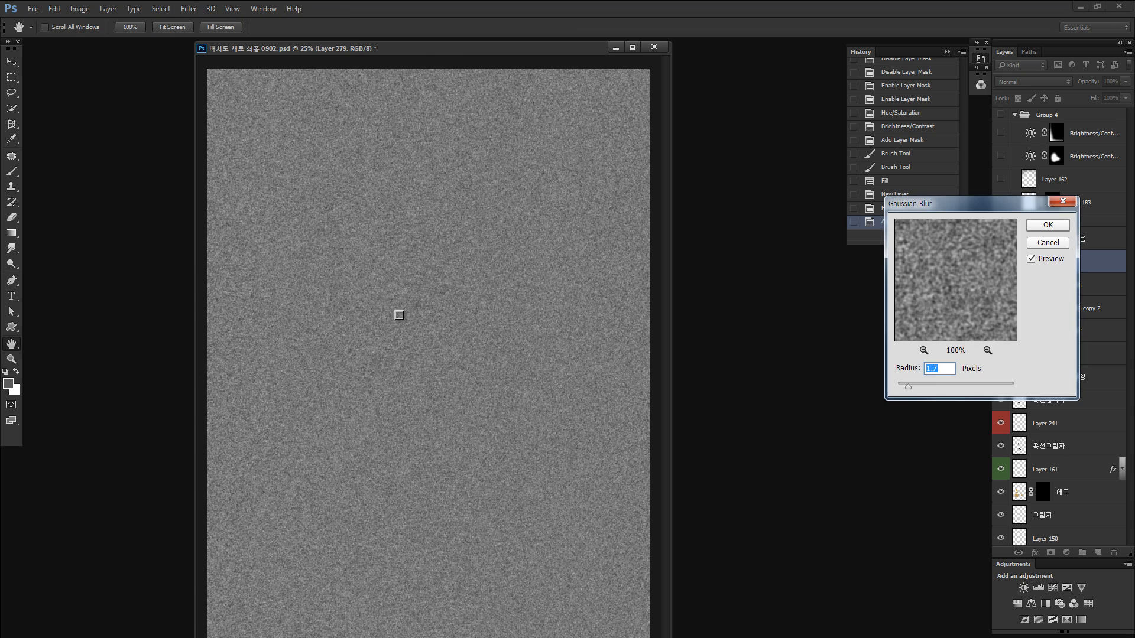
key("Escape")
Apply Motion Blur to the noise layer at an angle of 38° and a distance of 52 pixels.
left_click(188, 9)
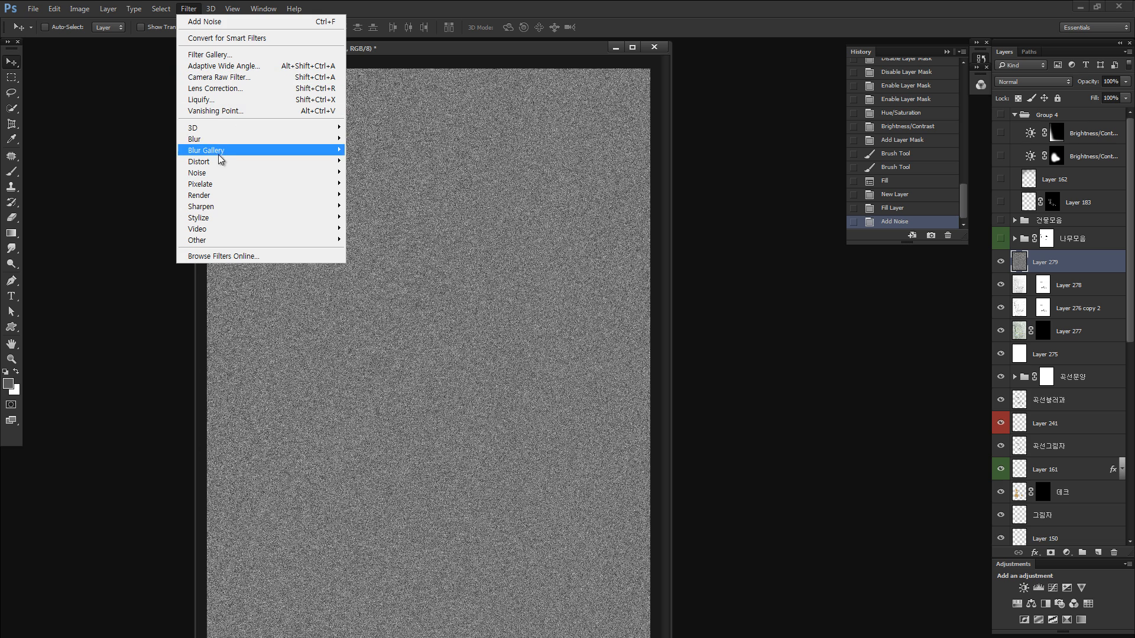
mouse_move(312, 139)
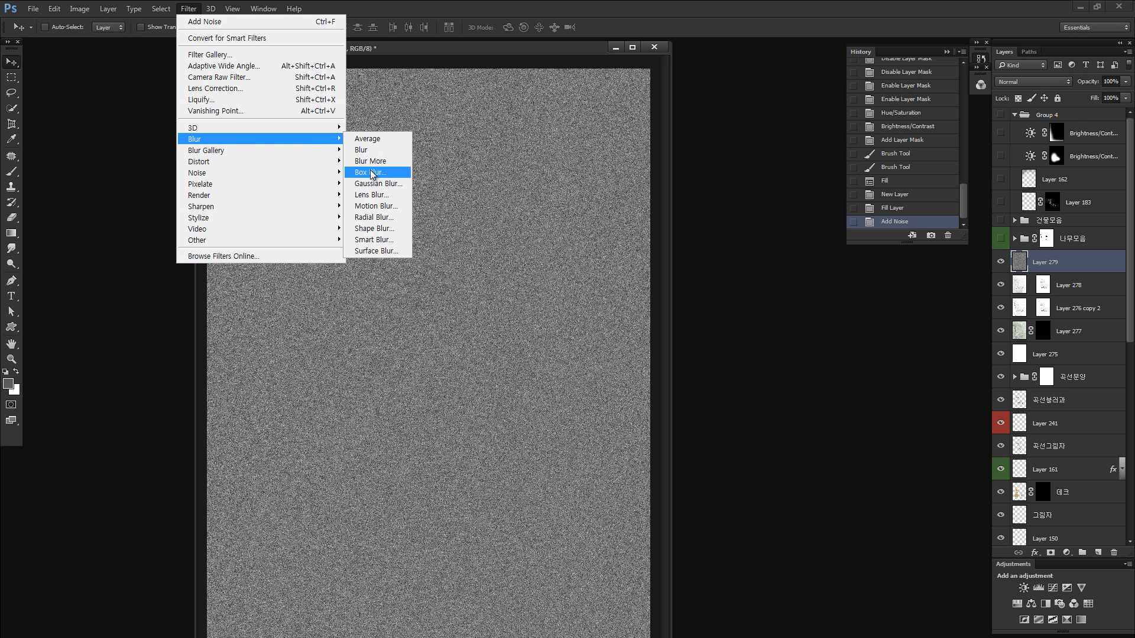
left_click(376, 206)
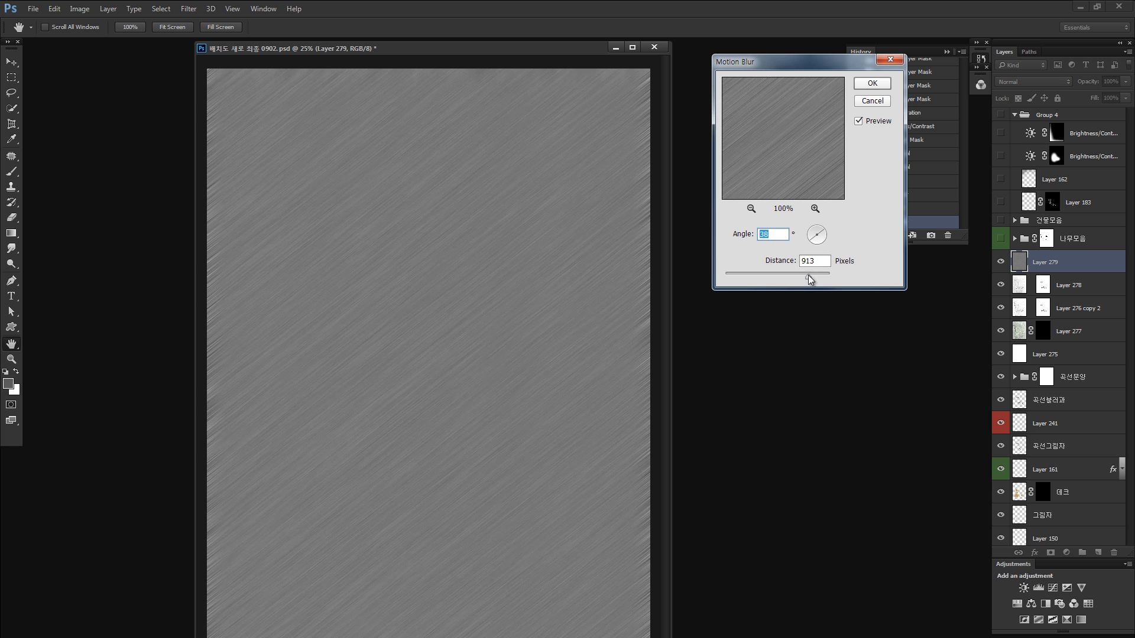
left_click_drag(808, 275, 782, 277)
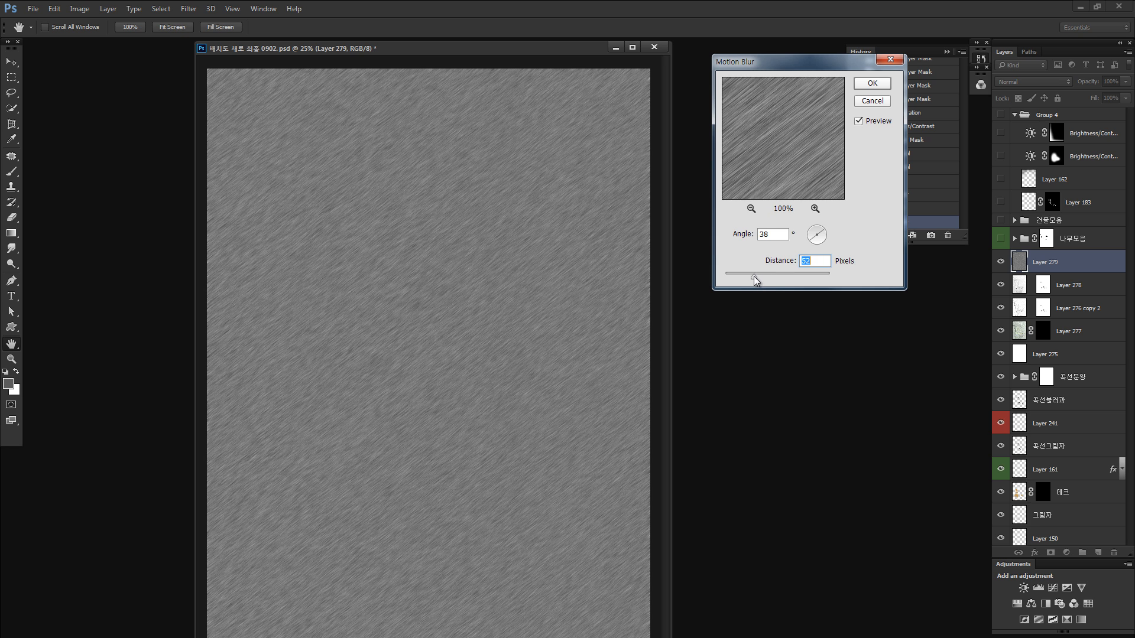
left_click(868, 83)
Apply Motion Blur to Layer 279 again at an angle of 38° and a distance of 69 pixels.
key("z")
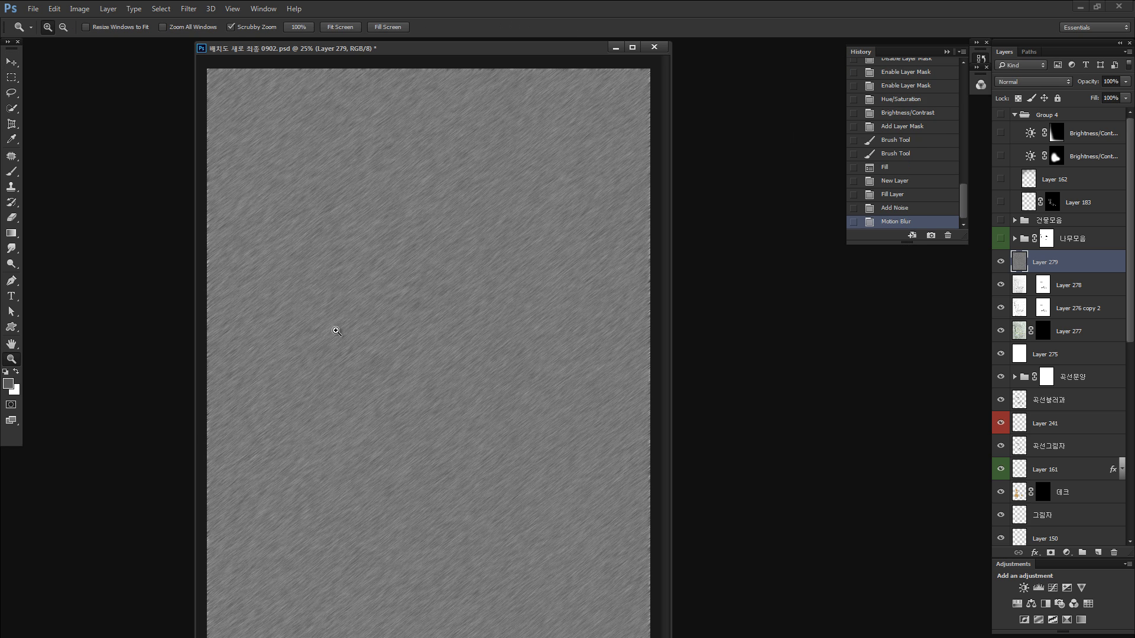
left_click_drag(336, 332, 467, 319)
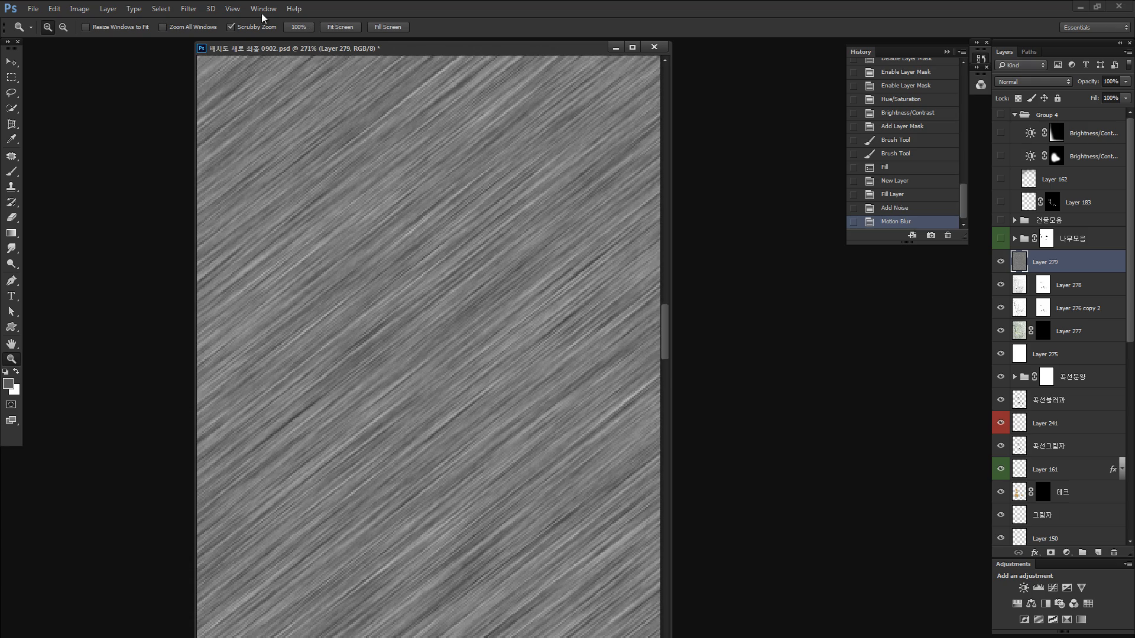
left_click(188, 8)
mouse_move(214, 142)
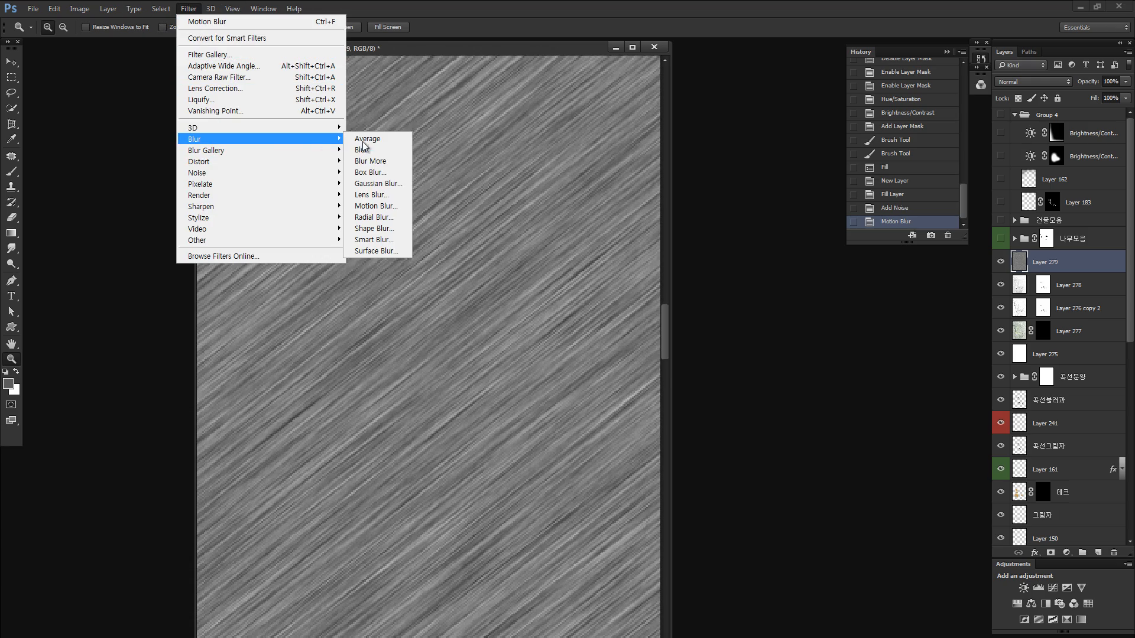
left_click(376, 206)
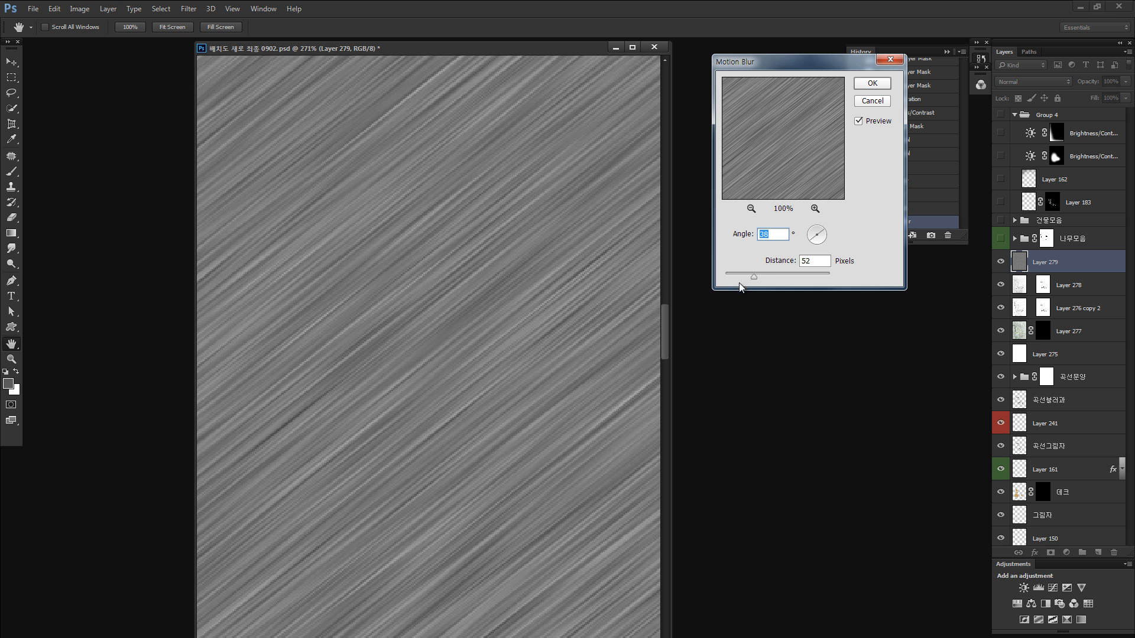
left_click_drag(759, 275, 760, 275)
left_click(872, 82)
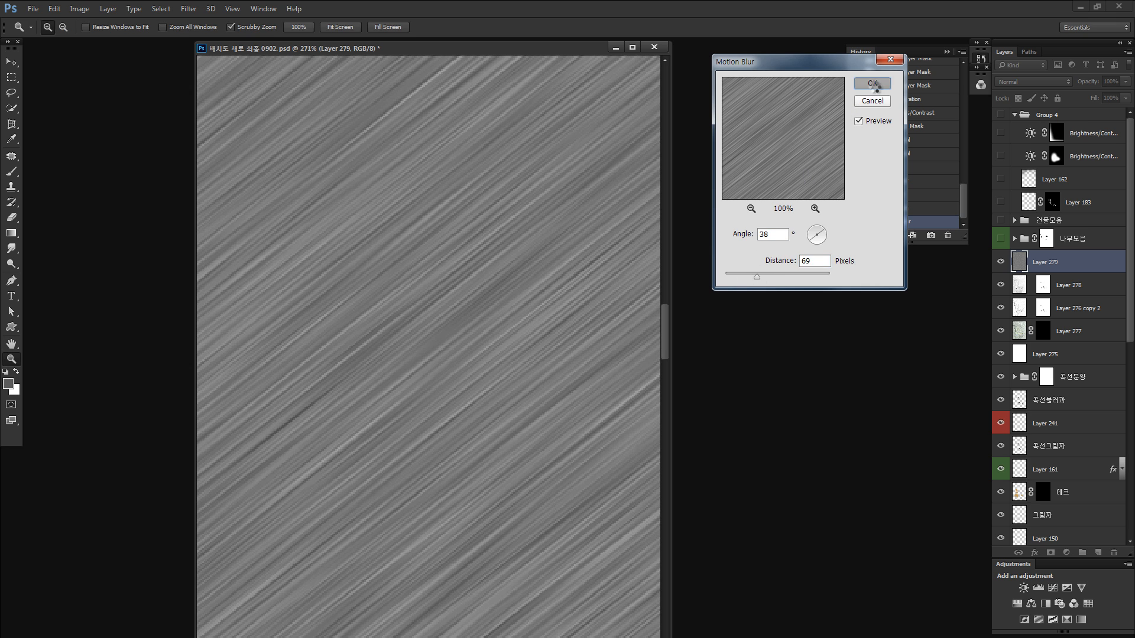
Strongly raise the contrast of the streaked noise on Layer 279 with a legacy Brightness/Contrast adjustment.
key("ctrl+minus")
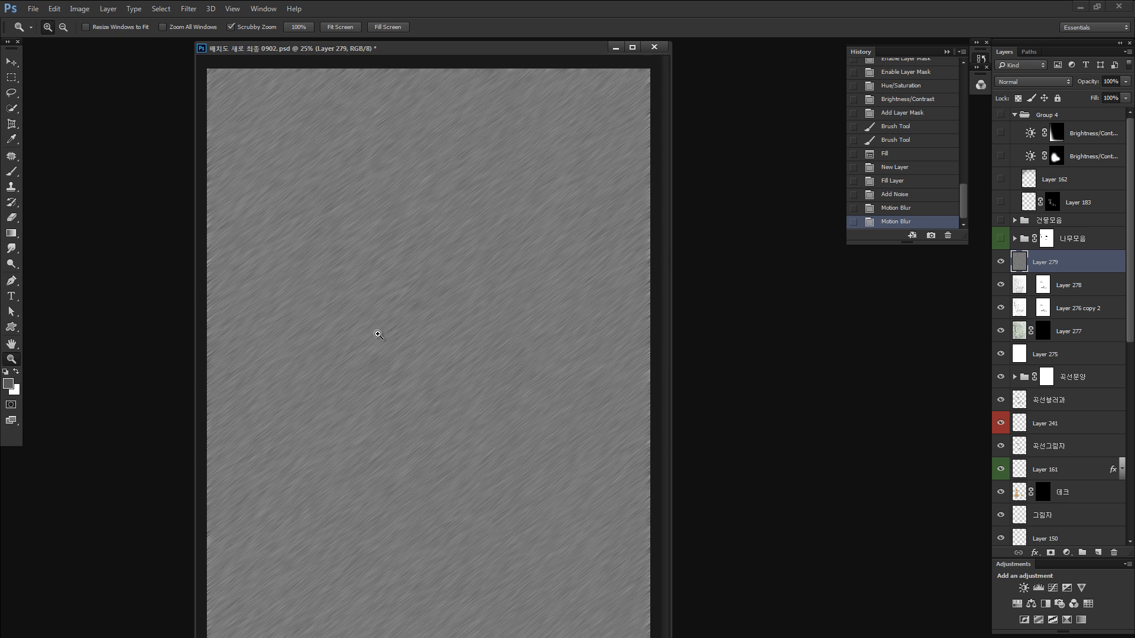
left_click_drag(379, 336, 439, 329)
key("alt+i")
key("j")
key("c")
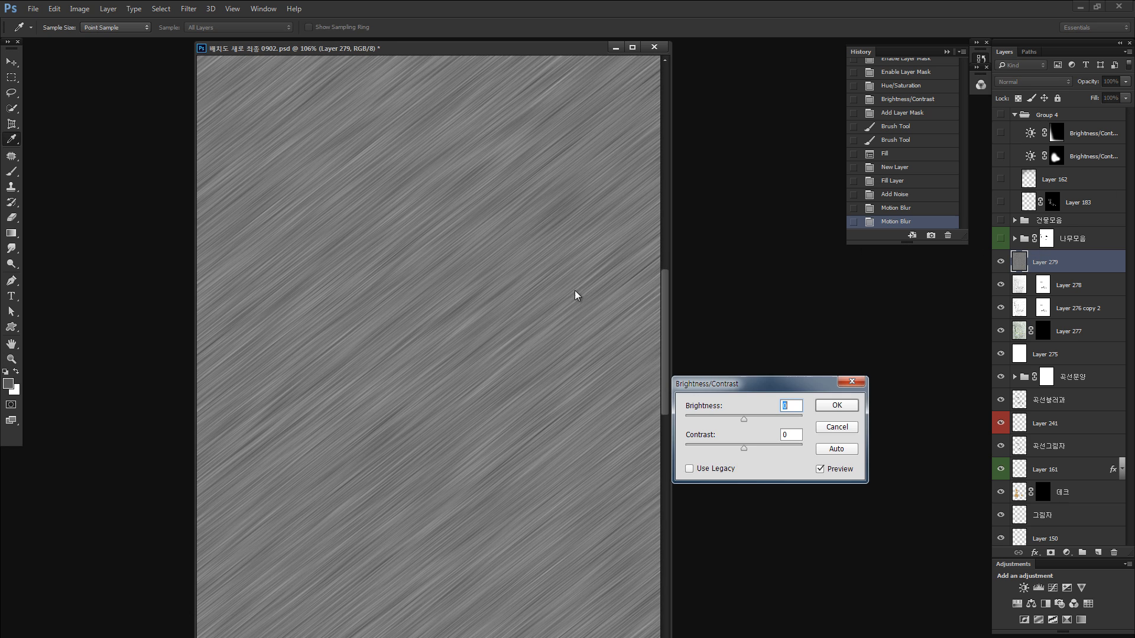
left_click_drag(771, 448, 784, 448)
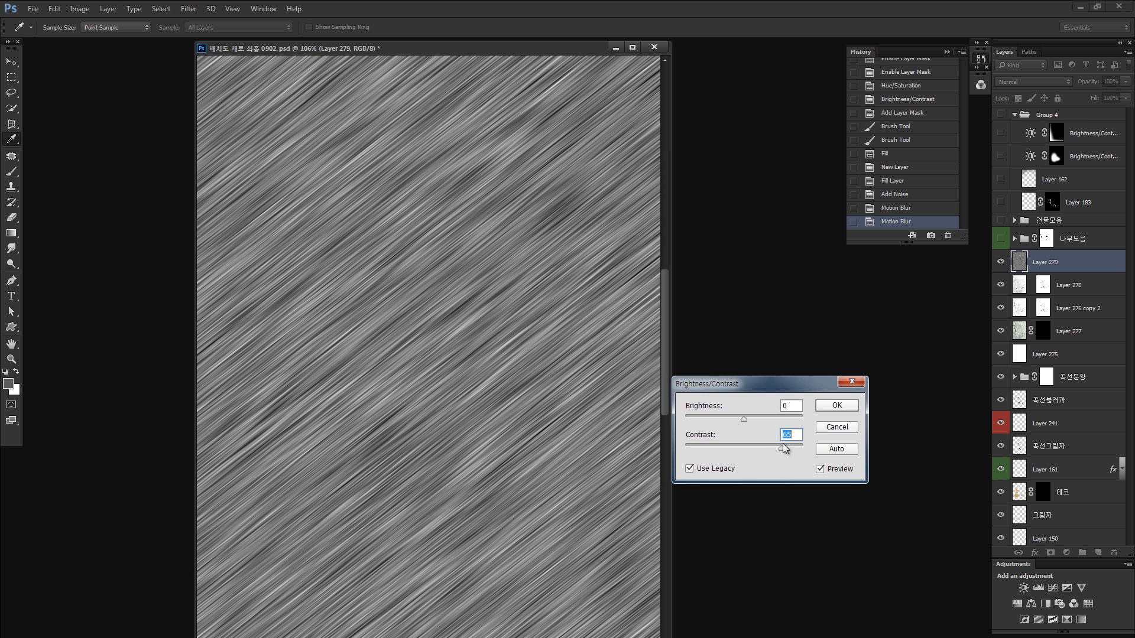
left_click(832, 407)
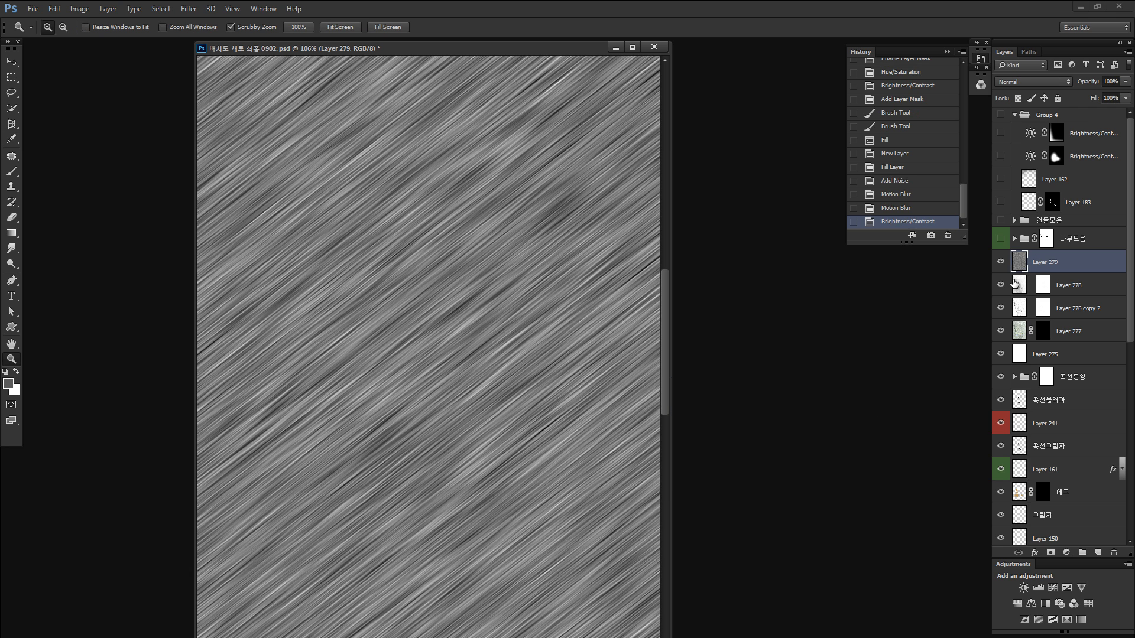
Copy the entire streak texture from Layer 279, hide that layer, and paste the texture into Layer 277's mask.
key("ctrl+0")
key("ctrl+minus")
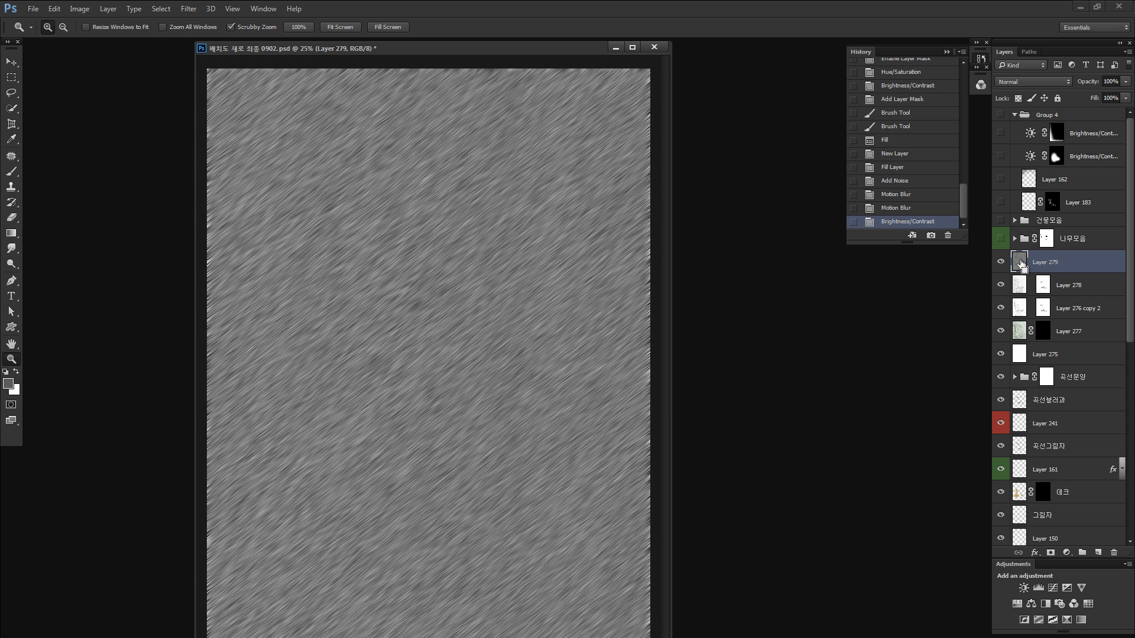
key("ctrl+a")
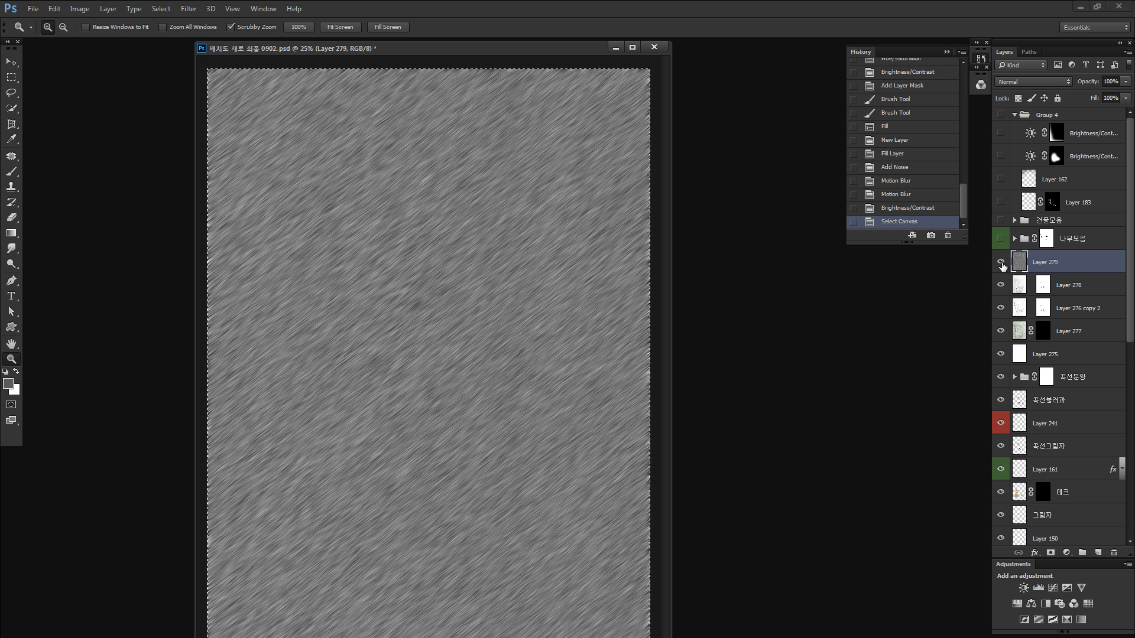
left_click(1001, 262)
left_click(1043, 331)
left_click(1043, 334, "alt")
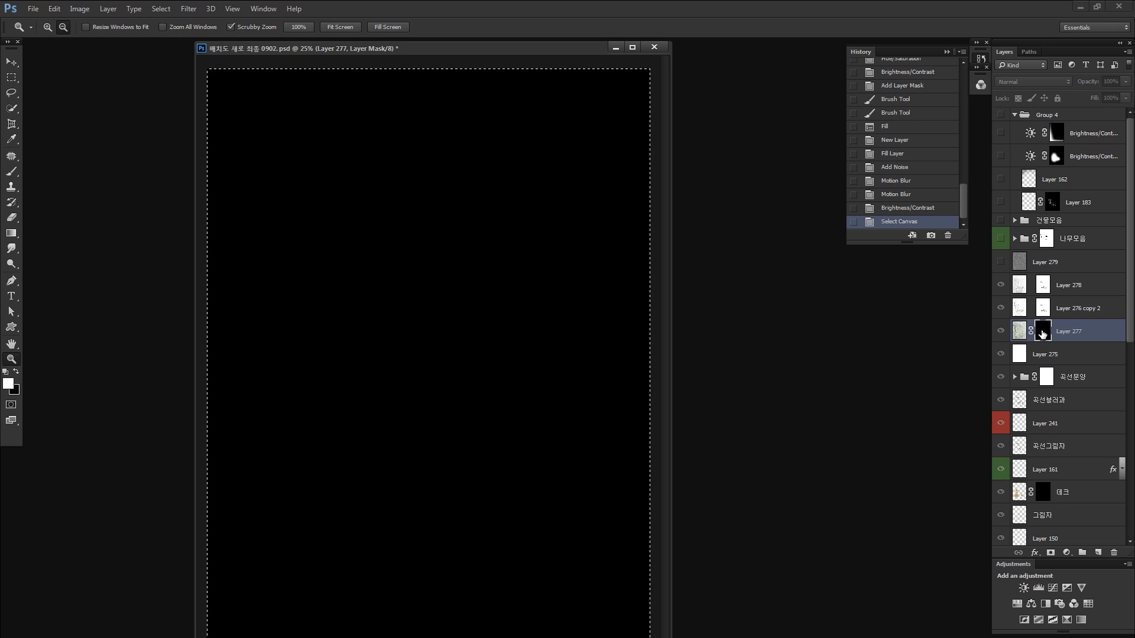
left_click(1044, 334, "alt")
left_click(1044, 333, "alt")
key("ctrl+v")
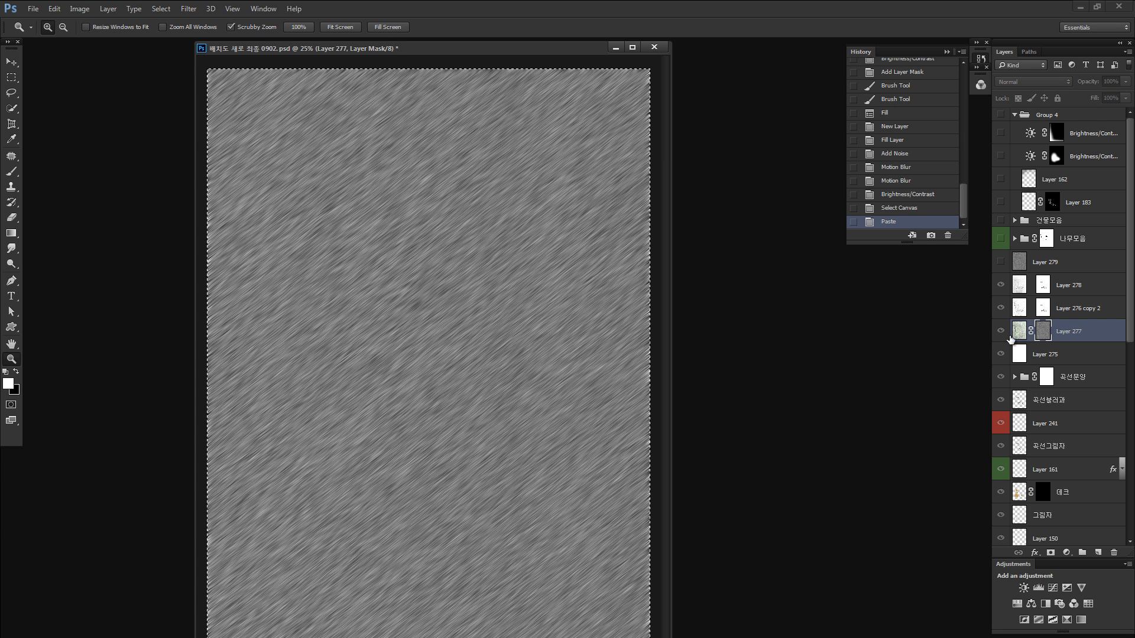
left_click(1000, 332)
left_click(1014, 333)
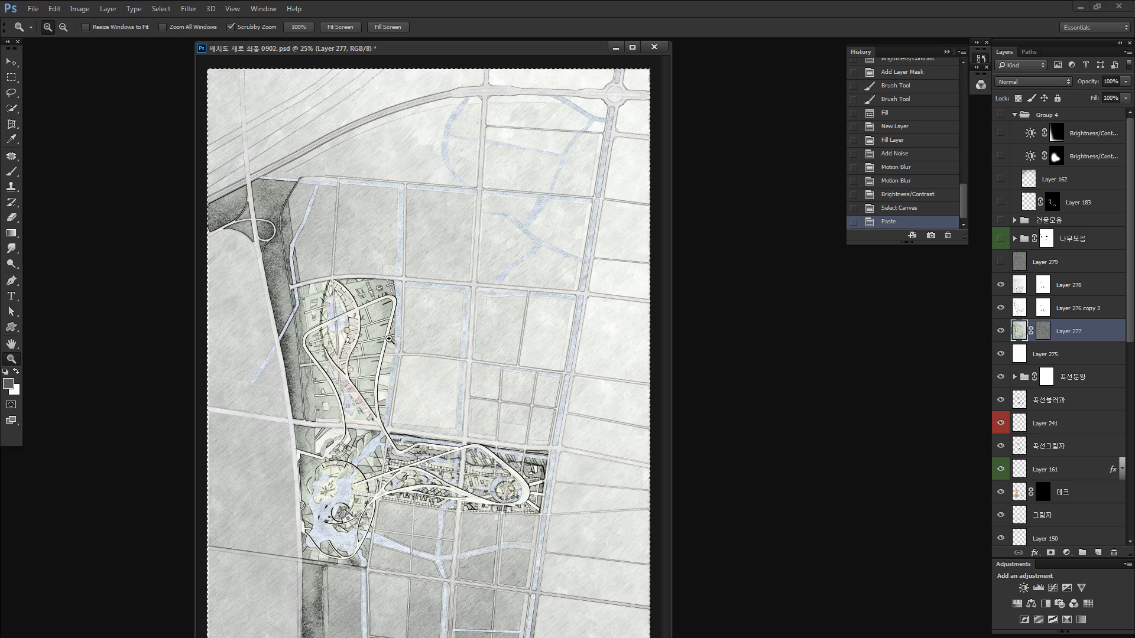
Examine the streak mask up close and compare Layer 277 with the mask disabled and enabled.
left_click_drag(389, 339, 418, 325)
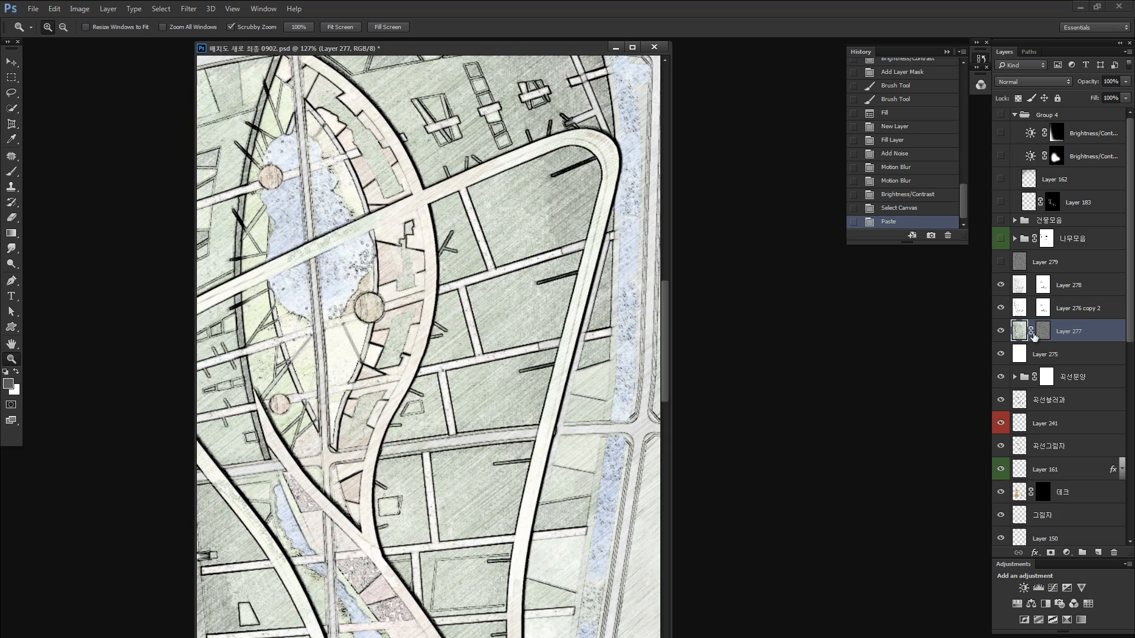
left_click(1042, 332, "alt")
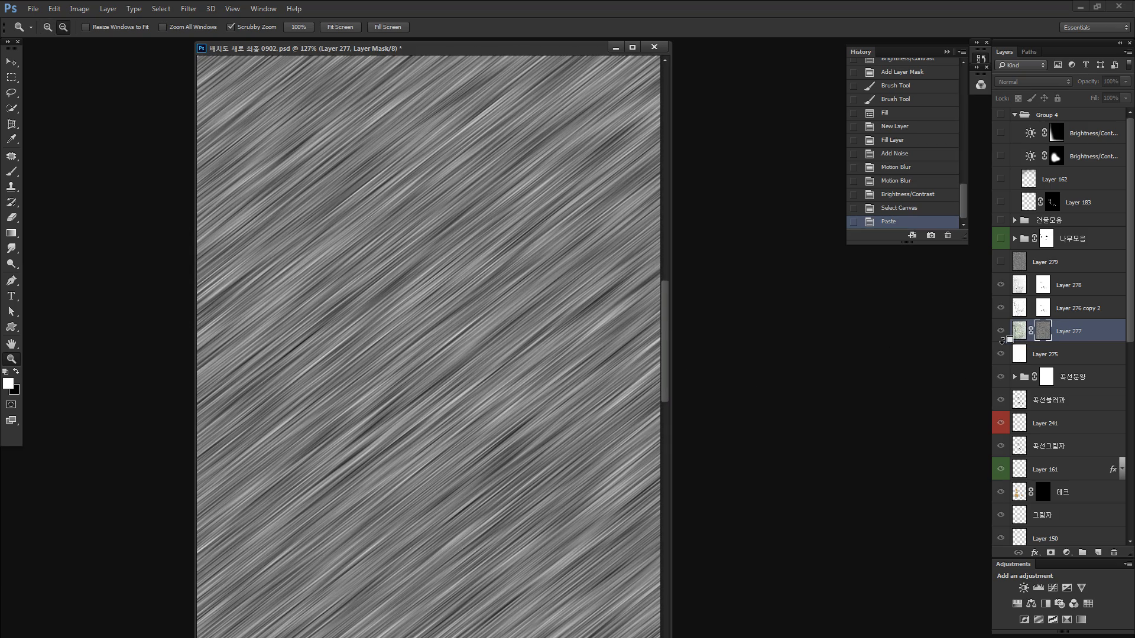
left_click(1001, 339)
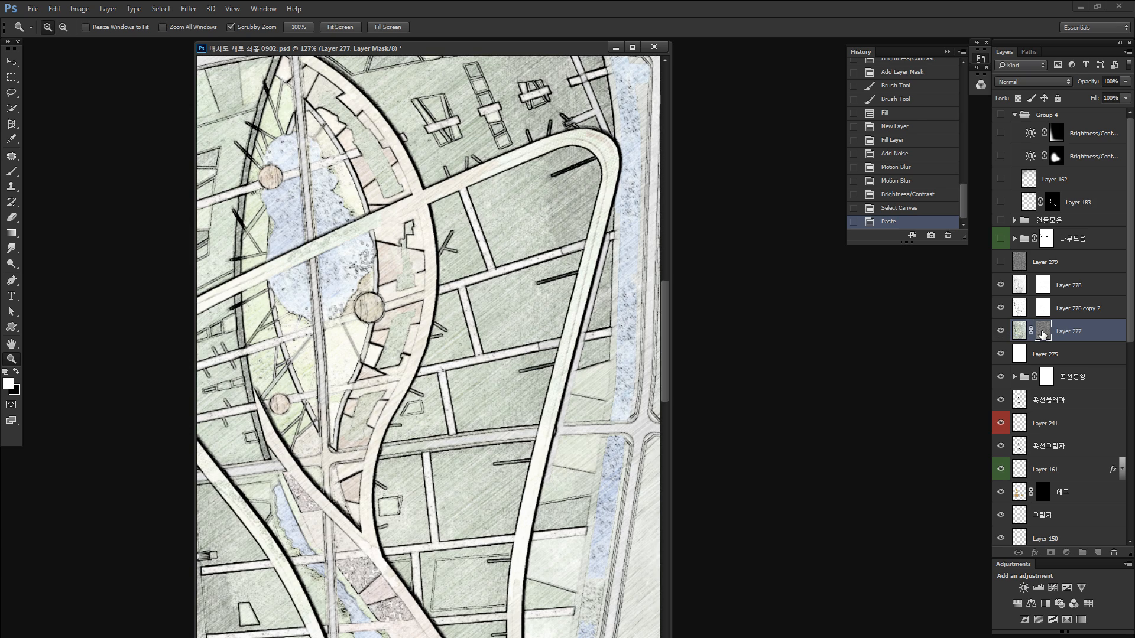
left_click(1042, 331, "shift")
left_click(1042, 331, "shift")
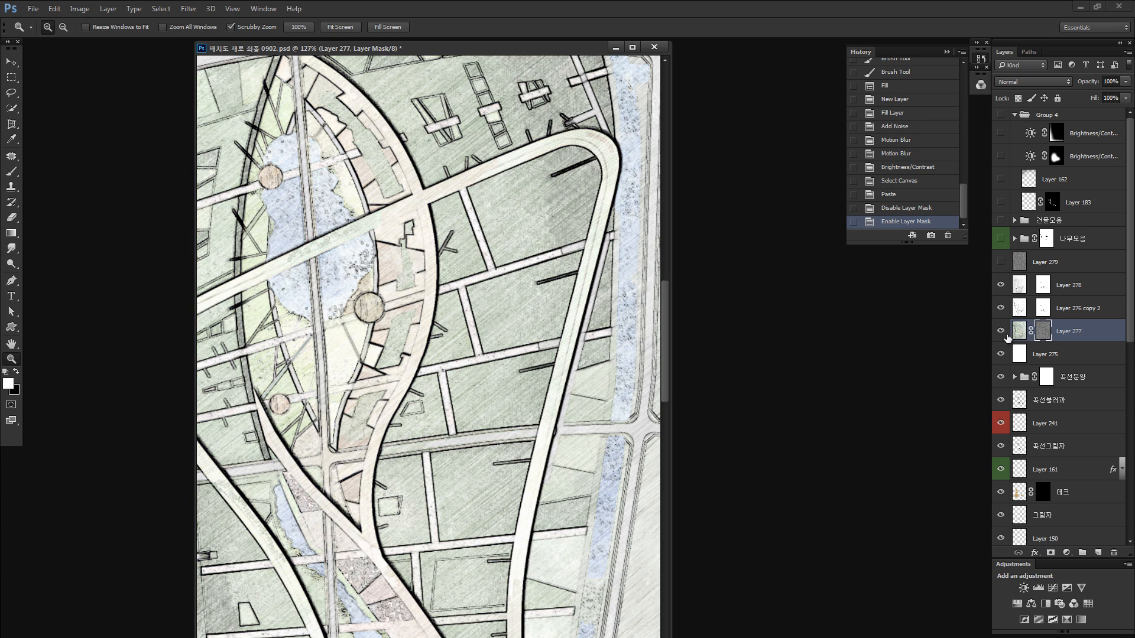
Unlink Layer 277's mask, clear the selection, and raise the mask's contrast to 72 with legacy Brightness/Contrast.
key("ctrl+1")
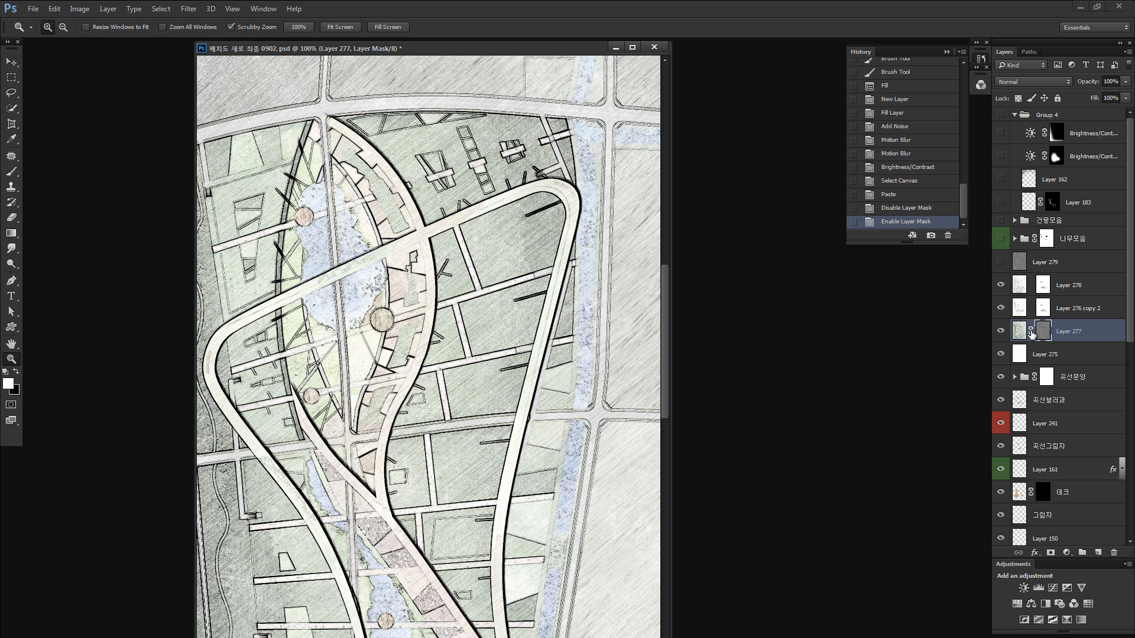
left_click(1030, 331)
key("ctrl+d")
key("alt+i")
key("a")
key("c")
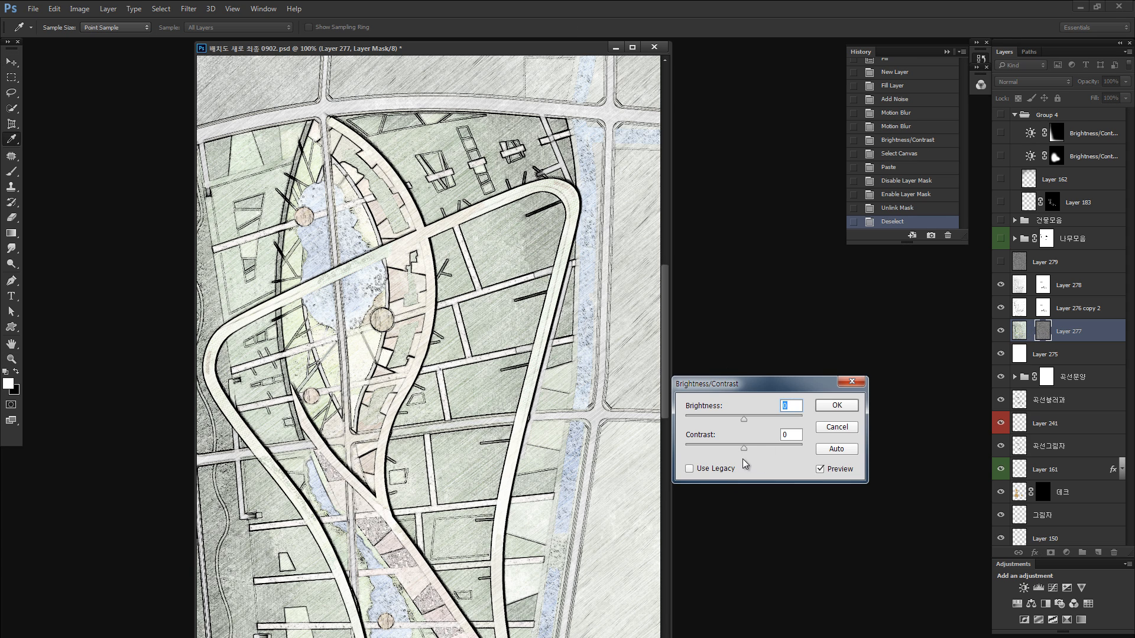
left_click(785, 445)
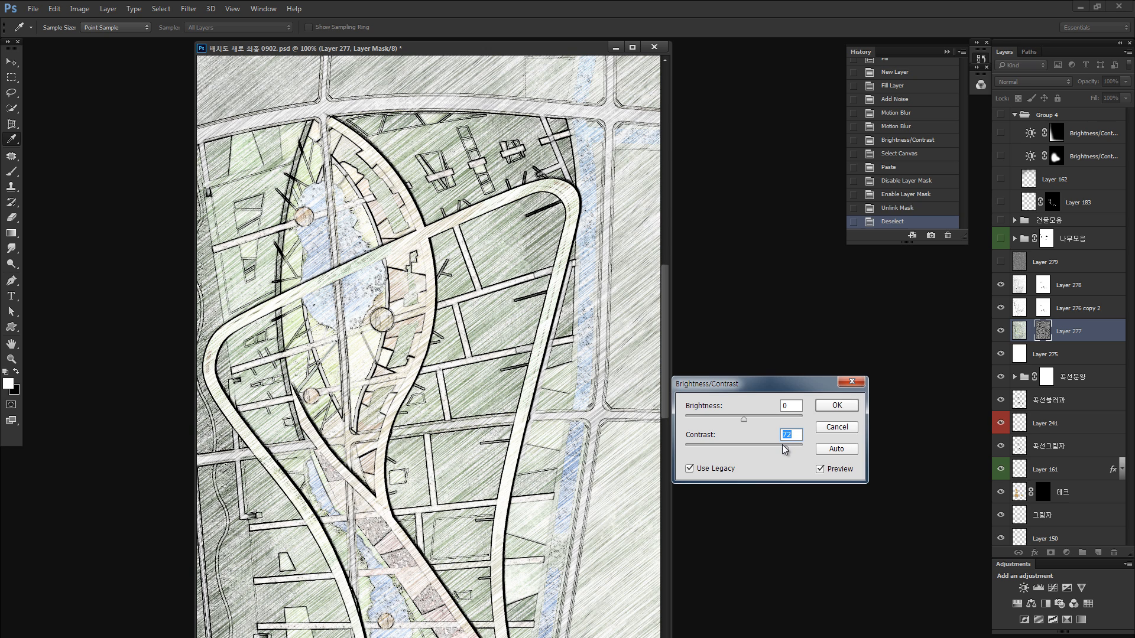
left_click(836, 406)
Brighten Layer 277's mask by 46 using a legacy Brightness/Contrast adjustment.
key("v")
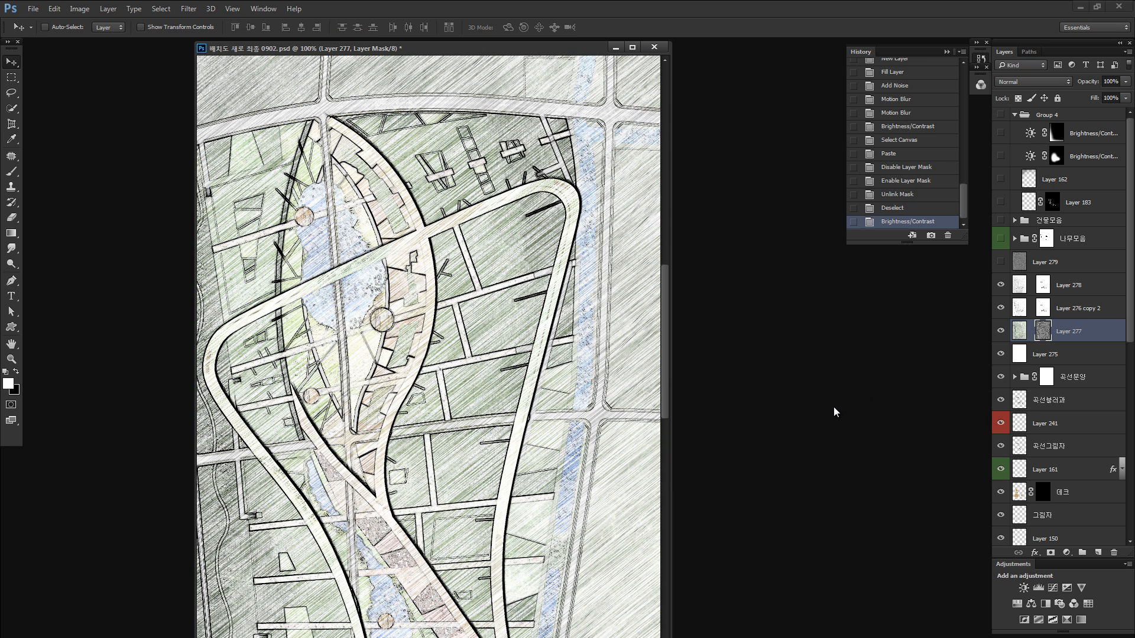
key("alt+i")
key("j")
key("c")
left_click(721, 464)
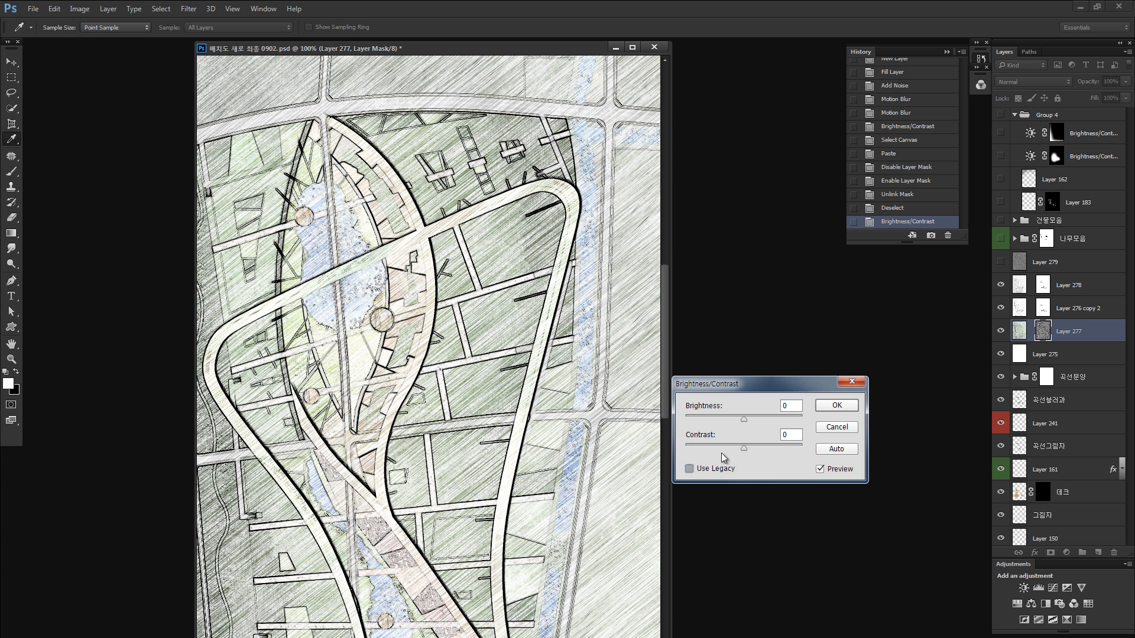
left_click(729, 418)
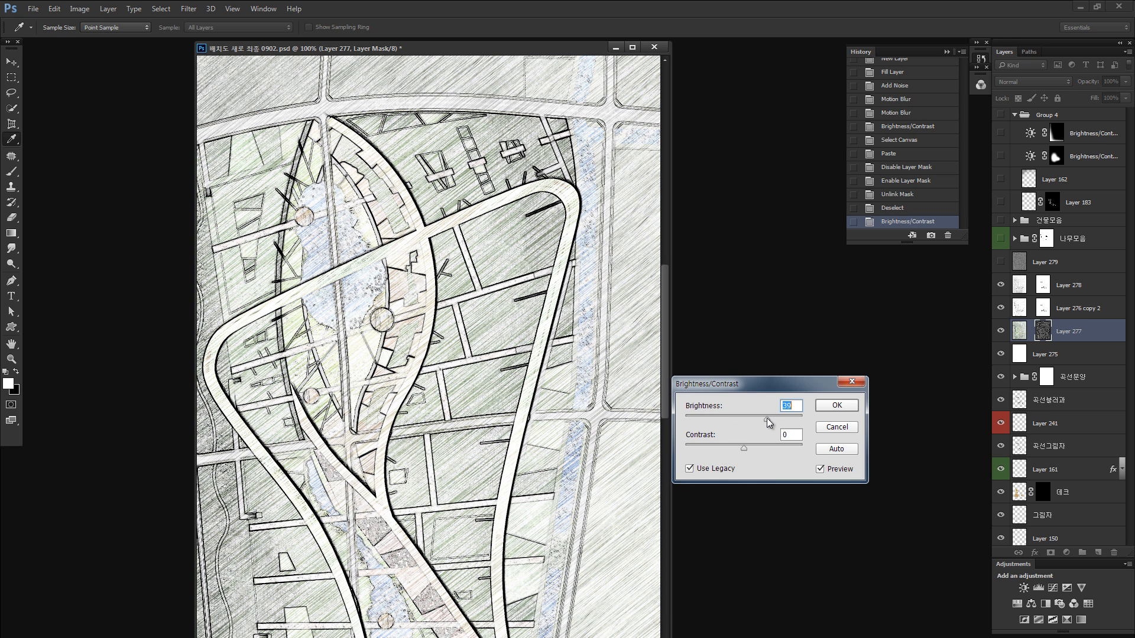
left_click(835, 406)
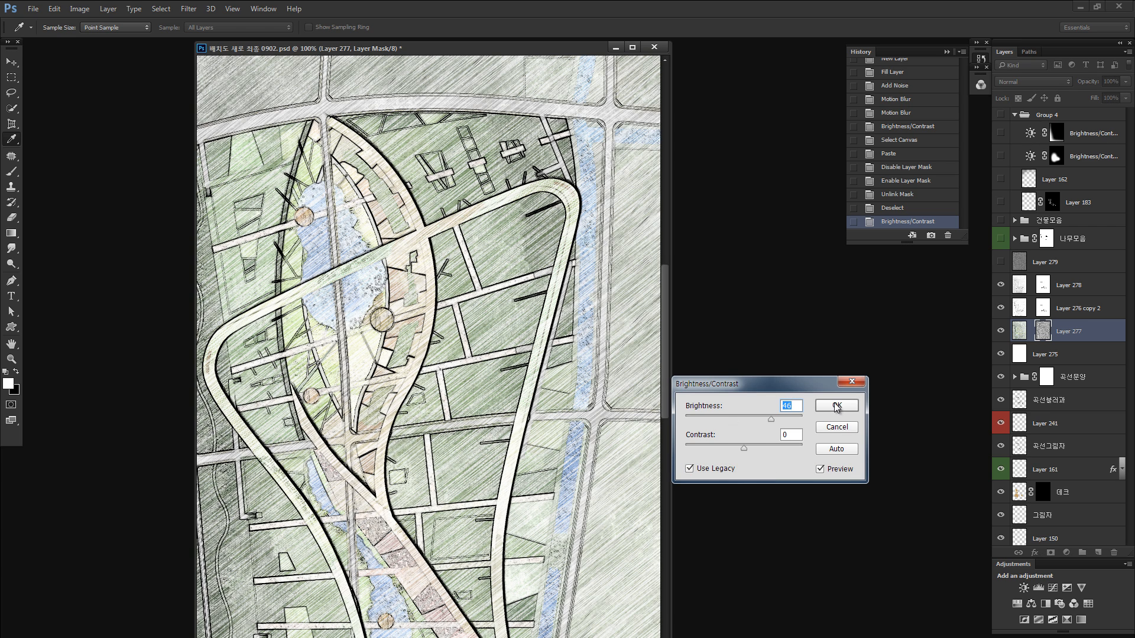
Put Layer 277 into its own group and add a black mask to the group.
key("ctrl+minus")
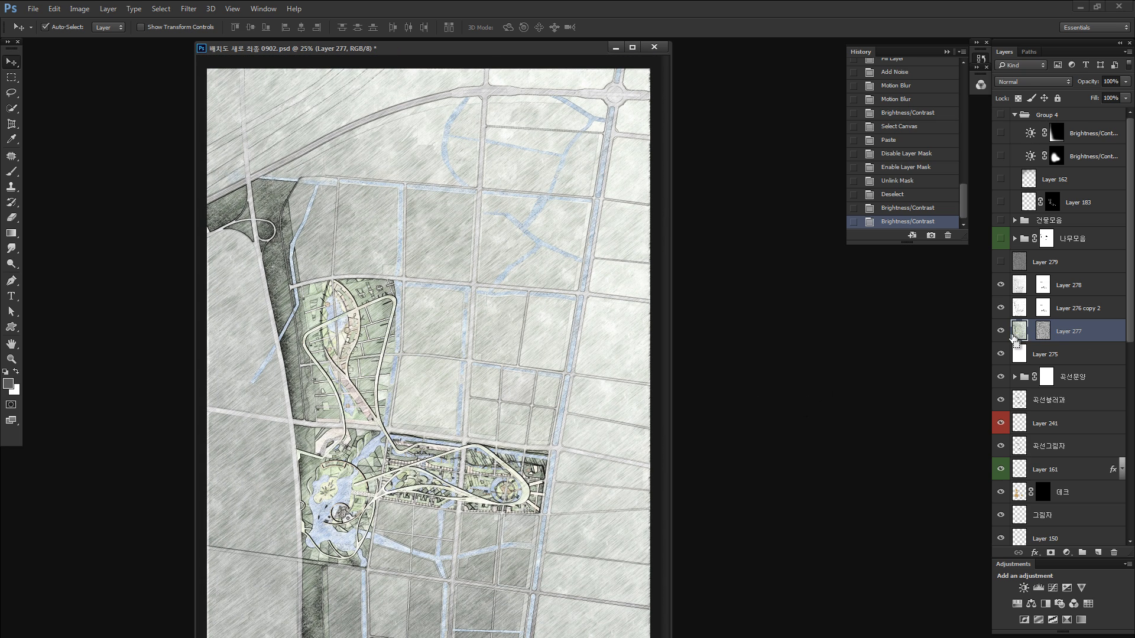
key("ctrl+g")
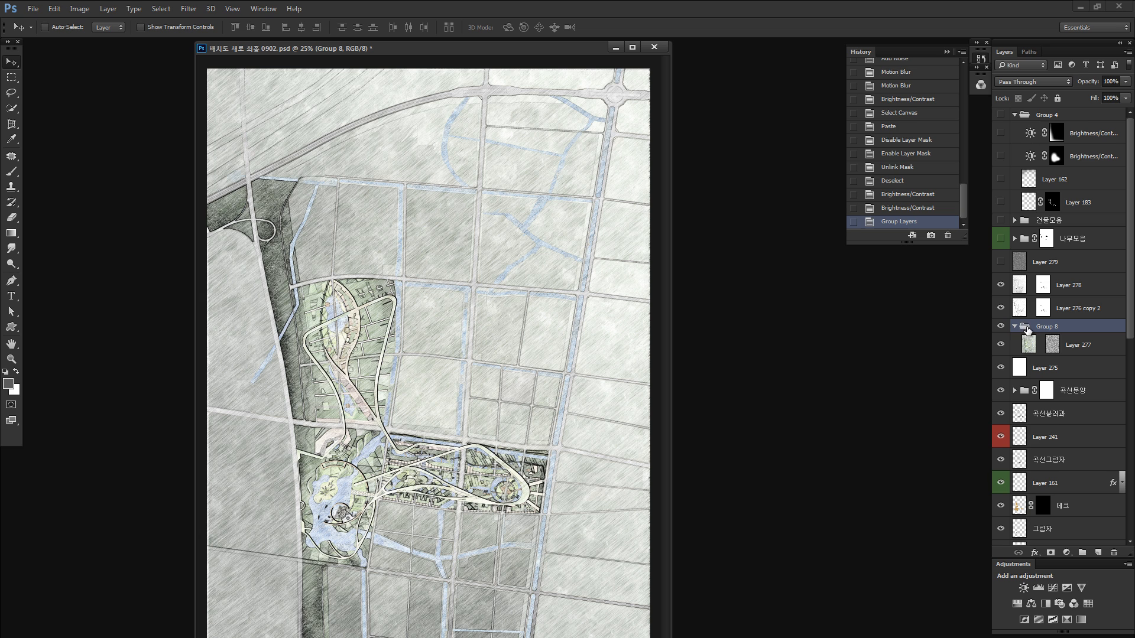
left_click(1015, 327)
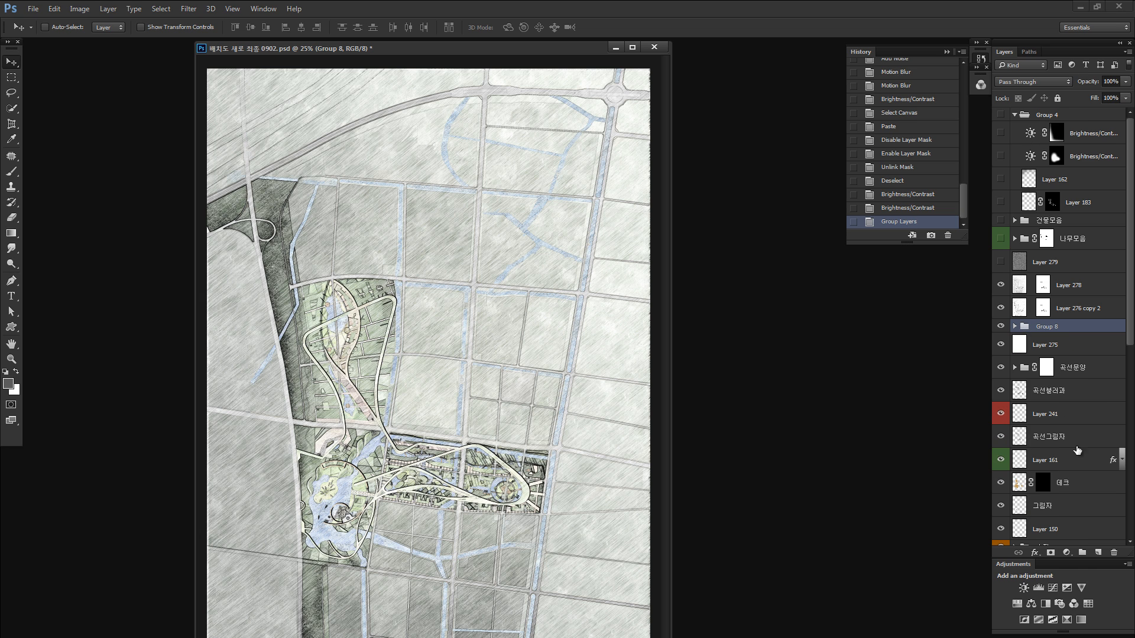
left_click(1050, 554, "alt")
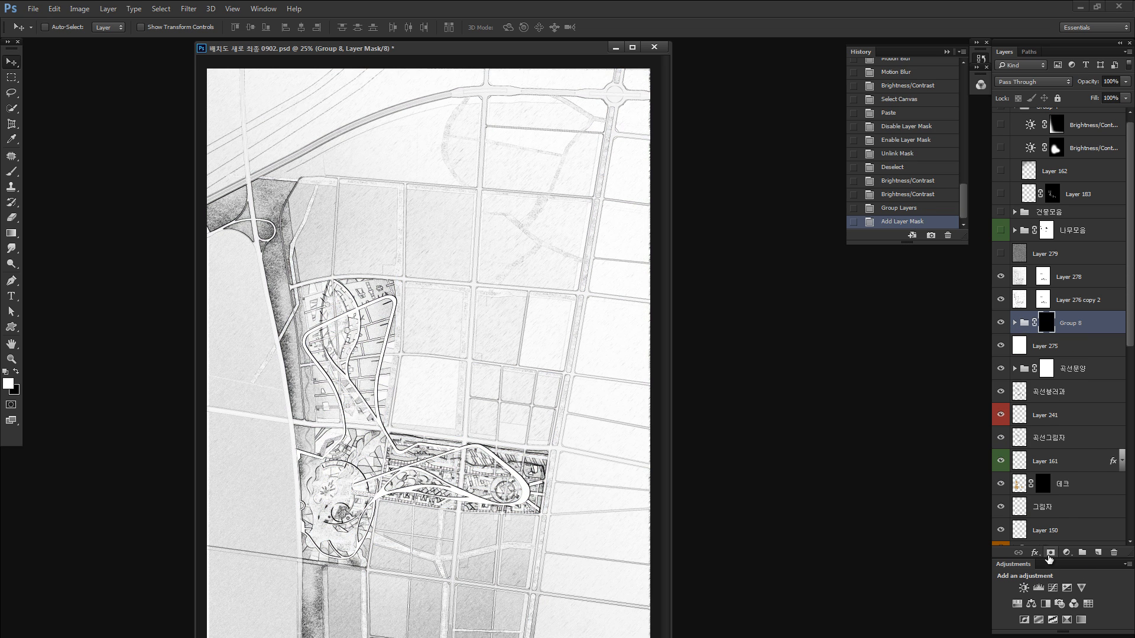
Paint white on the group's mask over the middle of the upper park to reveal the pencil-stroke colour.
key("z")
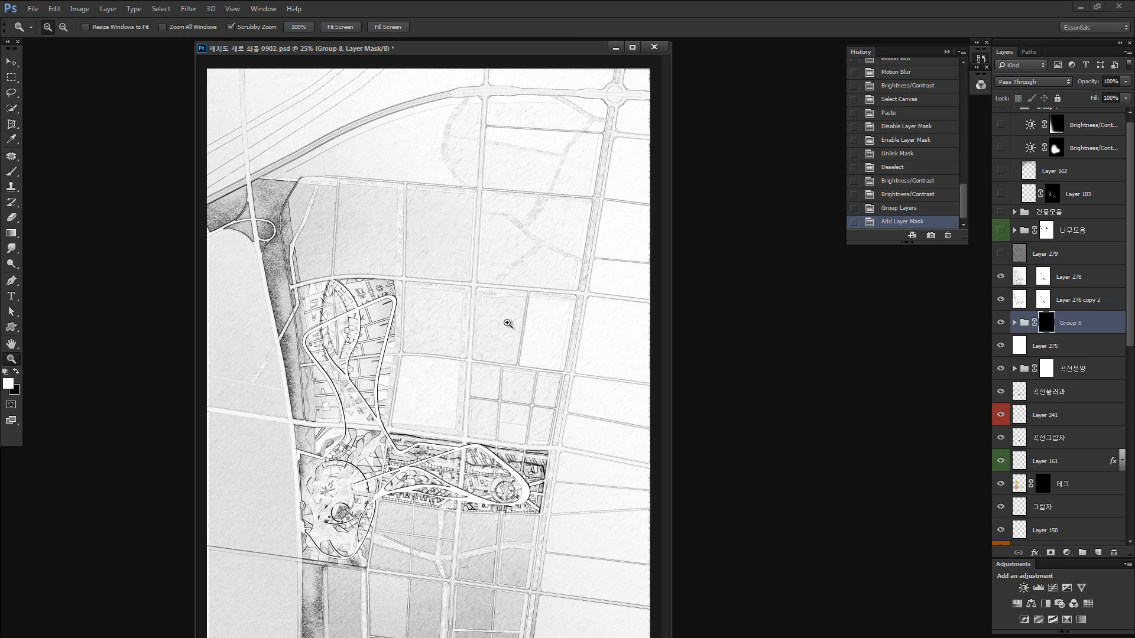
left_click_drag(507, 321, 431, 329)
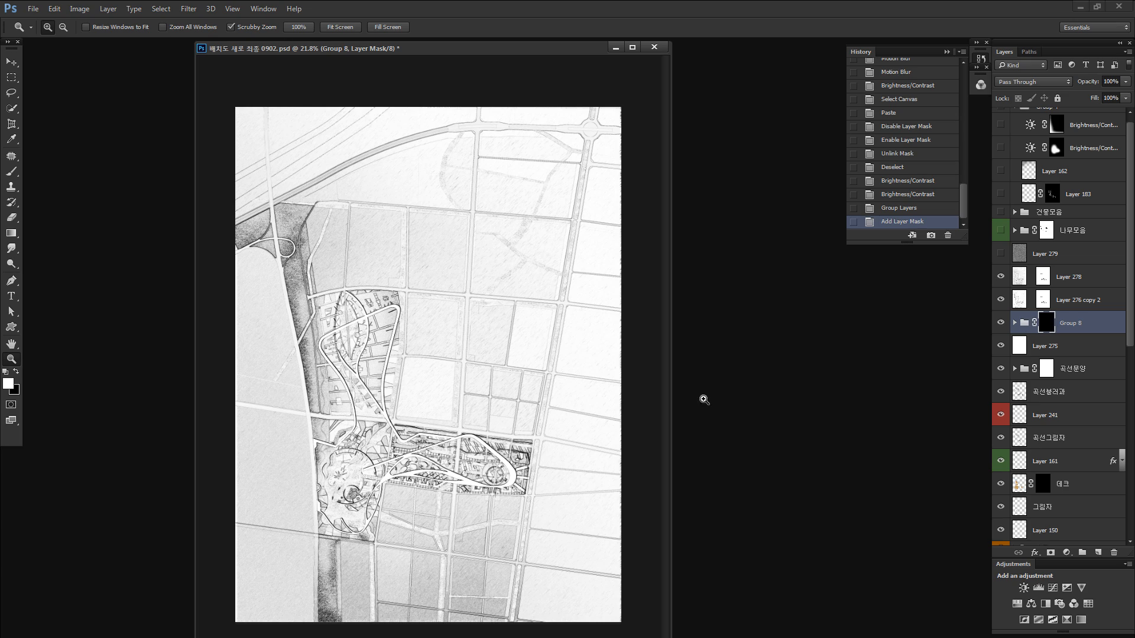
key("b")
mouse_move(360, 358)
left_mouse_down()
mouse_move(360, 334)
mouse_move(354, 408)
left_mouse_up()
Paint white on Group 8's mask over the eastern plots of the upper park to reveal their pencil-stroke colour.
key("z")
left_click_drag(407, 382, 462, 383)
key("b")
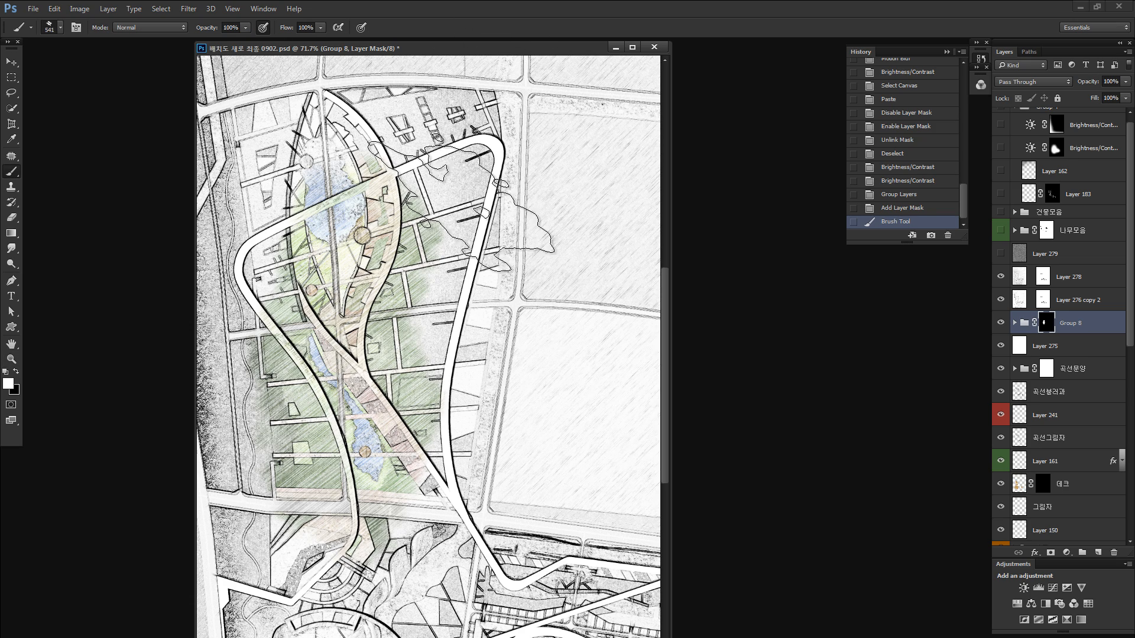
mouse_move(401, 336)
left_mouse_down()
mouse_move(456, 293)
mouse_move(402, 387)
left_mouse_up()
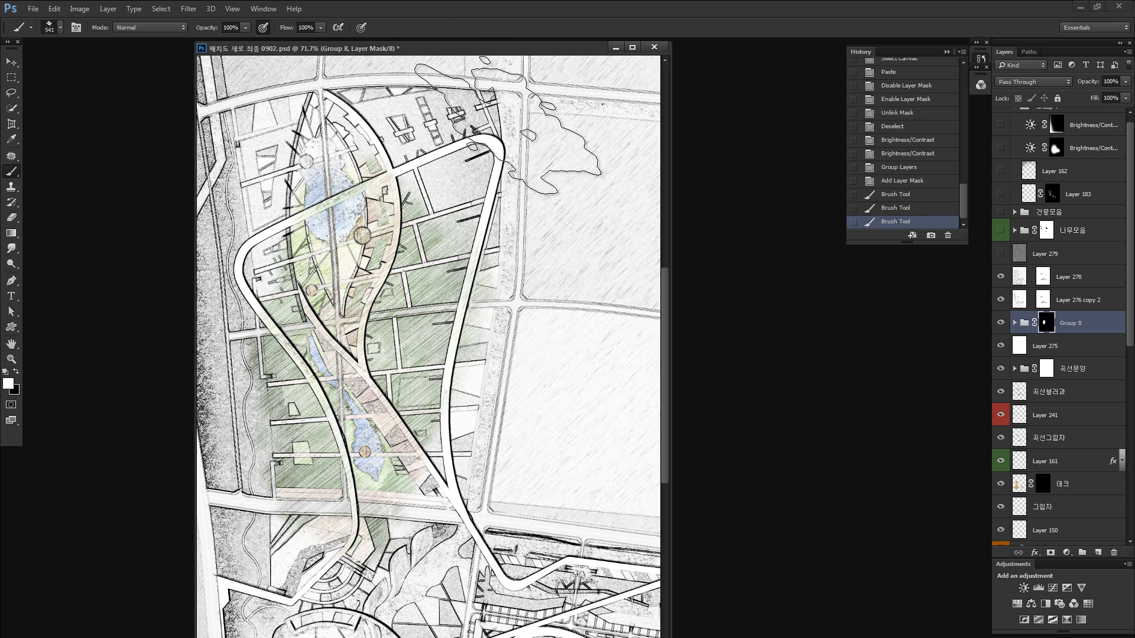
left_click_drag(510, 127, 454, 192)
key("space")
mouse_move(393, 119)
left_mouse_down()
mouse_move(479, 247)
mouse_move(392, 274)
left_mouse_up()
key("ctrl+alt+i")
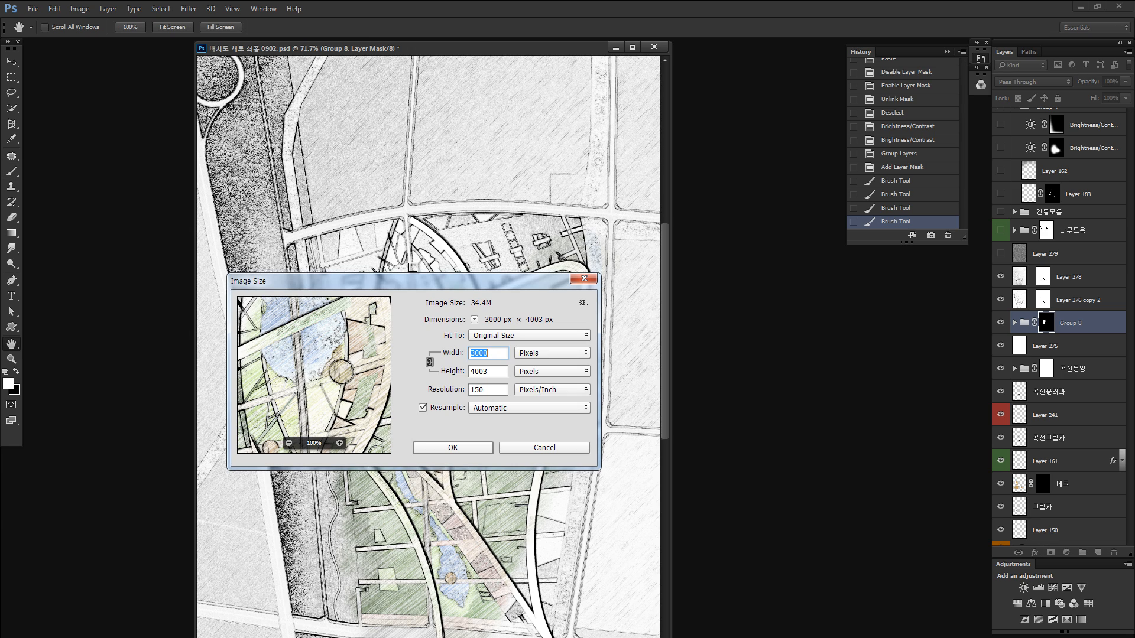
key("Escape")
key("space")
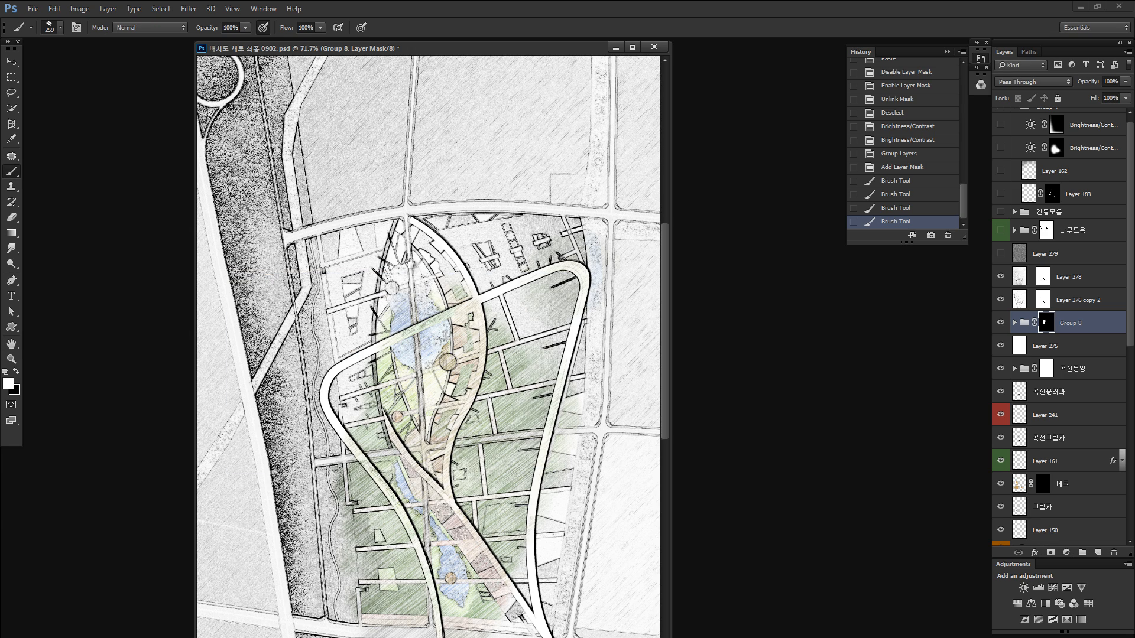
Reveal colour over the north-western forest strip, the road interchange and the adjoining stream by painting white on Group 8's mask.
left_click_drag(412, 265, 508, 416)
mouse_move(302, 170)
left_mouse_down()
mouse_move(339, 221)
mouse_move(374, 328)
mouse_move(349, 364)
left_mouse_up()
left_click_drag(308, 260, 325, 302)
key("space")
left_click_drag(325, 298, 378, 407)
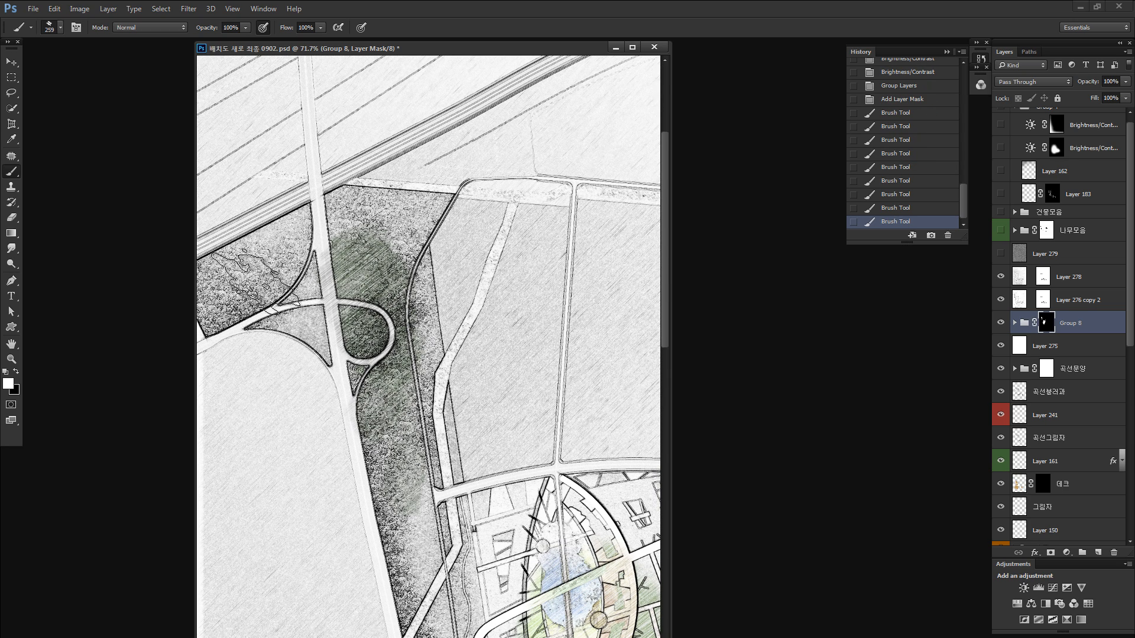
mouse_move(257, 281)
left_mouse_down()
mouse_move(287, 254)
mouse_move(302, 311)
left_mouse_up()
mouse_move(349, 217)
left_mouse_down()
mouse_move(418, 220)
mouse_move(384, 441)
mouse_move(438, 415)
mouse_move(456, 477)
mouse_move(417, 523)
mouse_move(372, 393)
mouse_move(416, 531)
left_mouse_up()
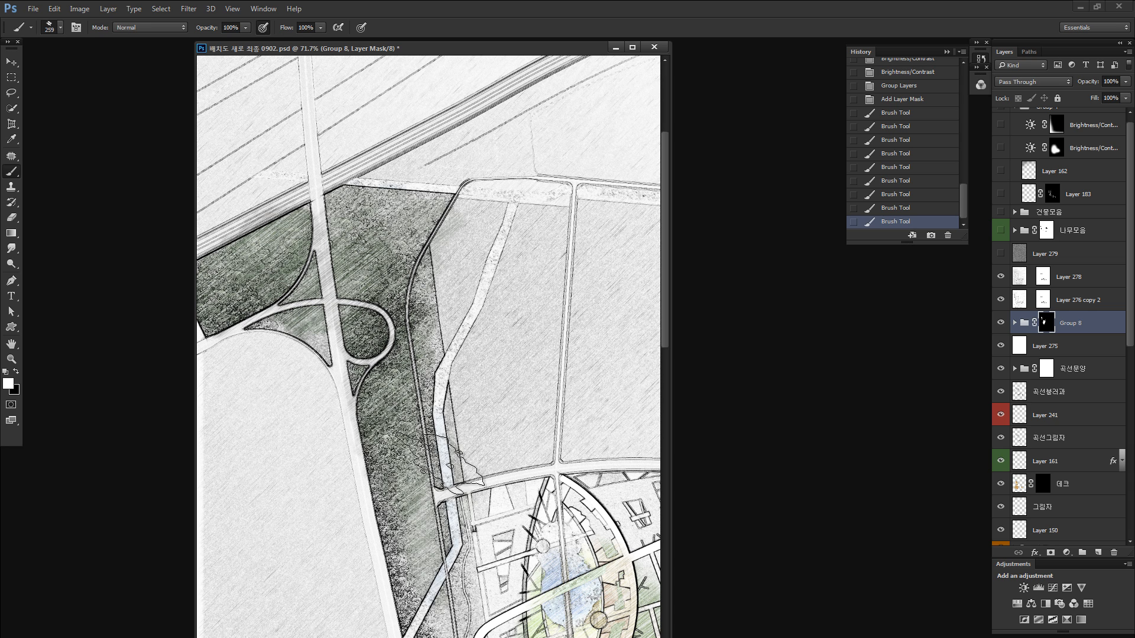
left_click_drag(442, 465, 442, 582)
Paint white on Group 8's mask along the western plots of the upper park, beside the stream.
key("space")
mouse_move(441, 630)
left_mouse_down()
mouse_move(387, 354)
mouse_move(436, 575)
left_mouse_up()
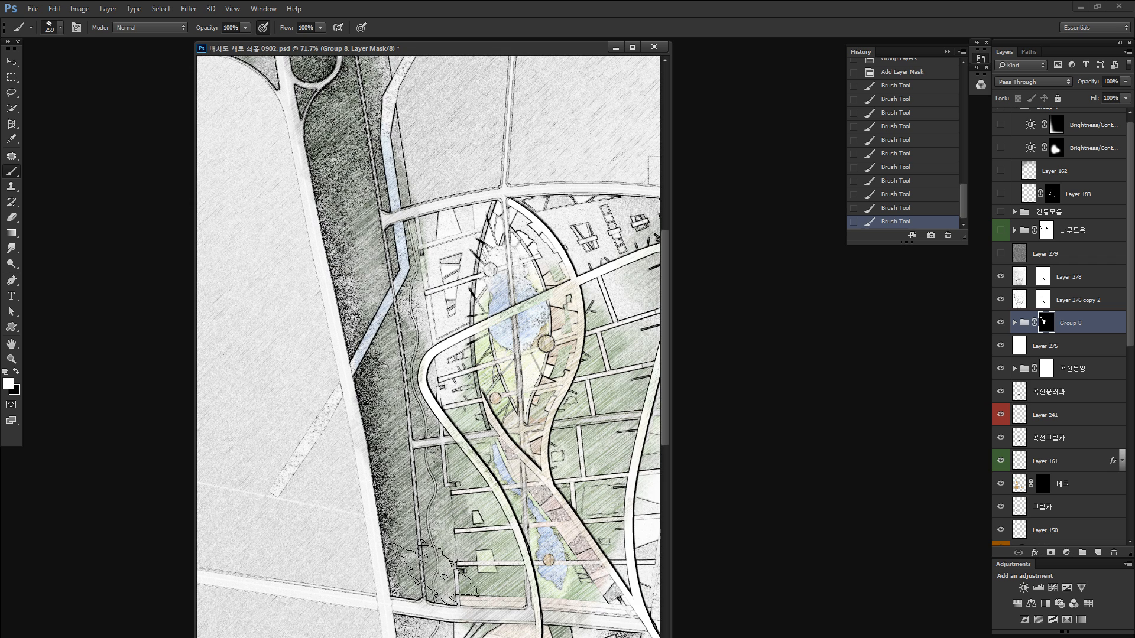
mouse_move(420, 240)
left_mouse_down()
mouse_move(456, 245)
mouse_move(476, 302)
mouse_move(459, 373)
left_mouse_up()
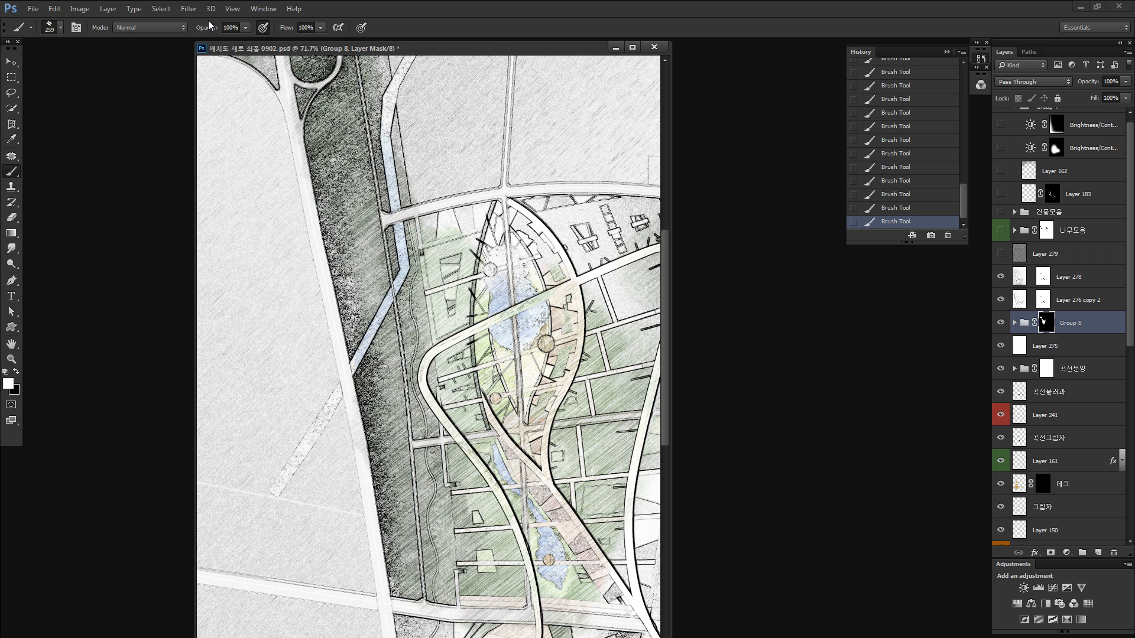
Lower the brush opacity to 63% and reveal colour over the upper park's northern end and eastern canal on Group 8's mask.
key("space")
left_click_drag(448, 273, 326, 312)
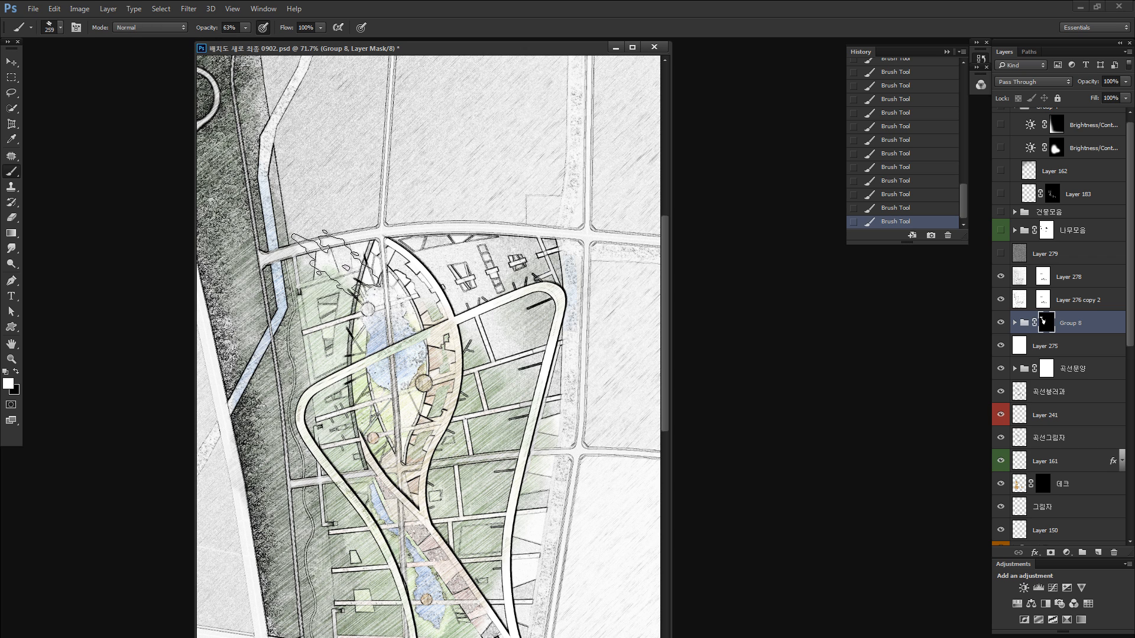
mouse_move(447, 272)
left_mouse_down()
mouse_move(474, 281)
mouse_move(522, 266)
mouse_move(512, 378)
left_mouse_up()
left_click_drag(350, 287, 335, 282)
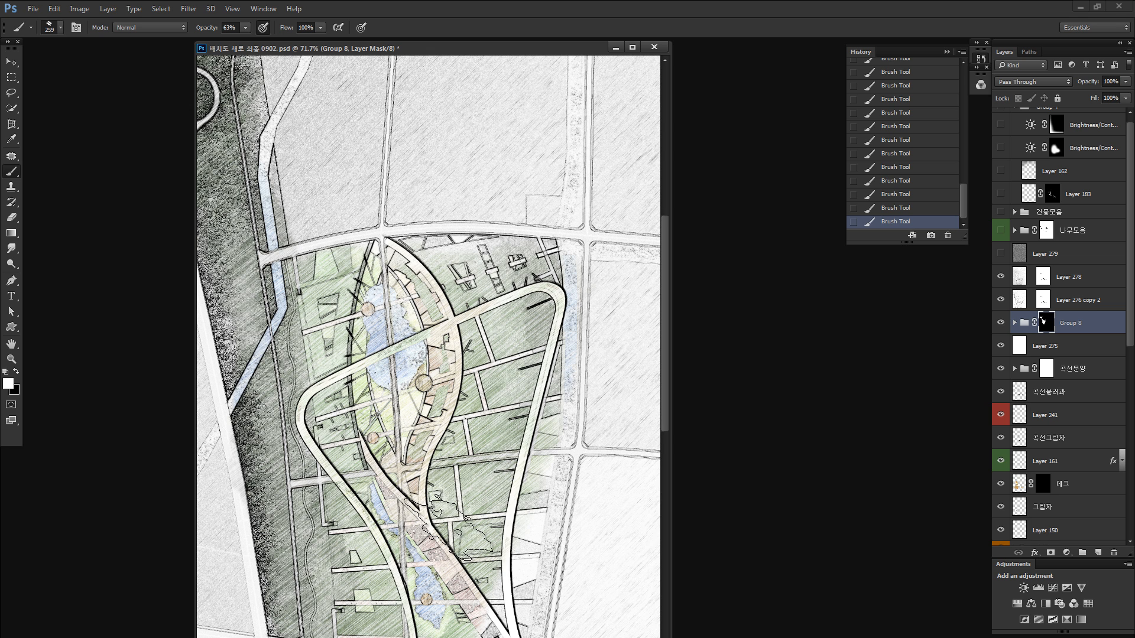
mouse_move(541, 555)
left_mouse_down()
mouse_move(568, 365)
mouse_move(568, 223)
mouse_move(300, 289)
left_mouse_up()
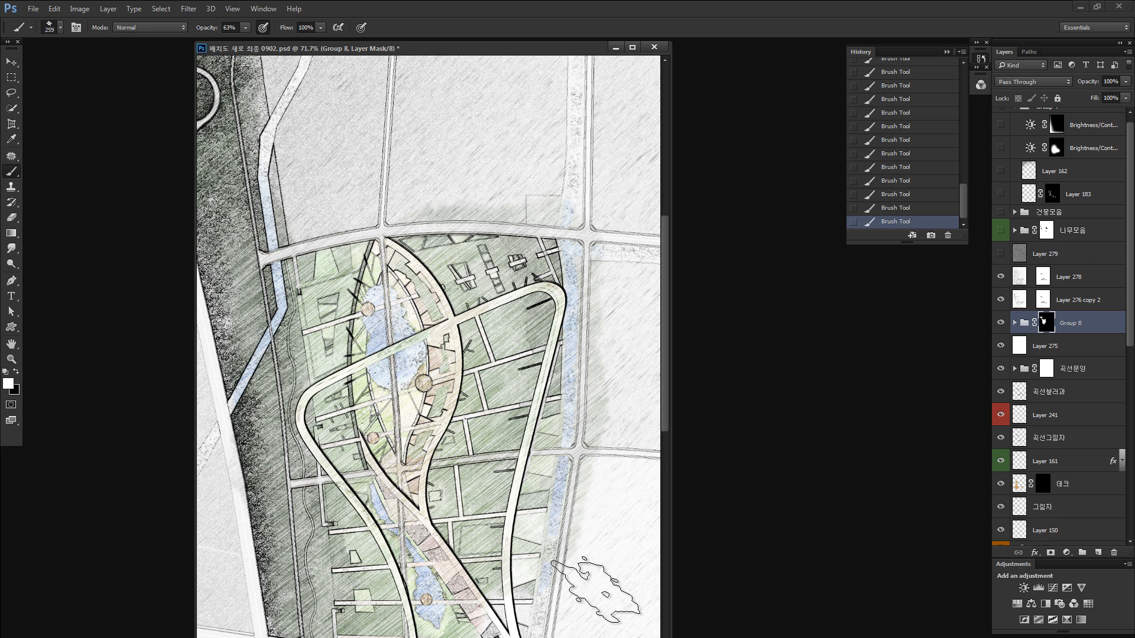
Paint white on Group 8's mask over the round lake park, its surrounding plots and the forest strip to the south.
scroll(378, 585, "down", 5)
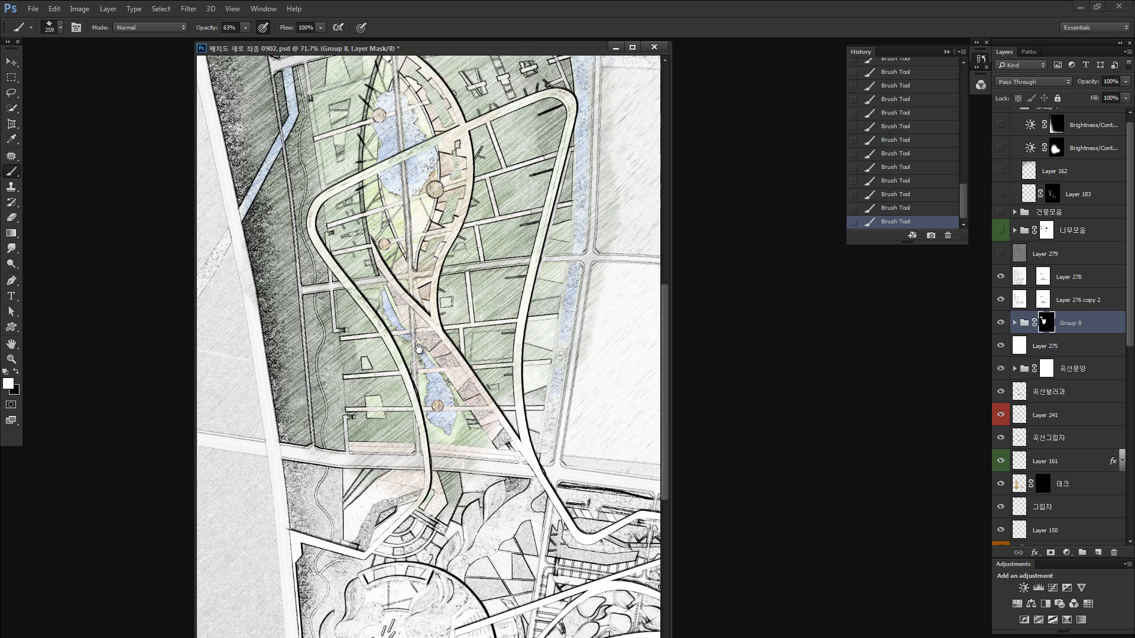
mouse_move(322, 454)
left_mouse_down()
mouse_move(313, 432)
mouse_move(317, 478)
mouse_move(337, 481)
mouse_move(381, 524)
mouse_move(467, 487)
mouse_move(502, 503)
mouse_move(410, 611)
mouse_move(360, 608)
mouse_move(402, 535)
mouse_move(371, 438)
mouse_move(406, 384)
left_mouse_up()
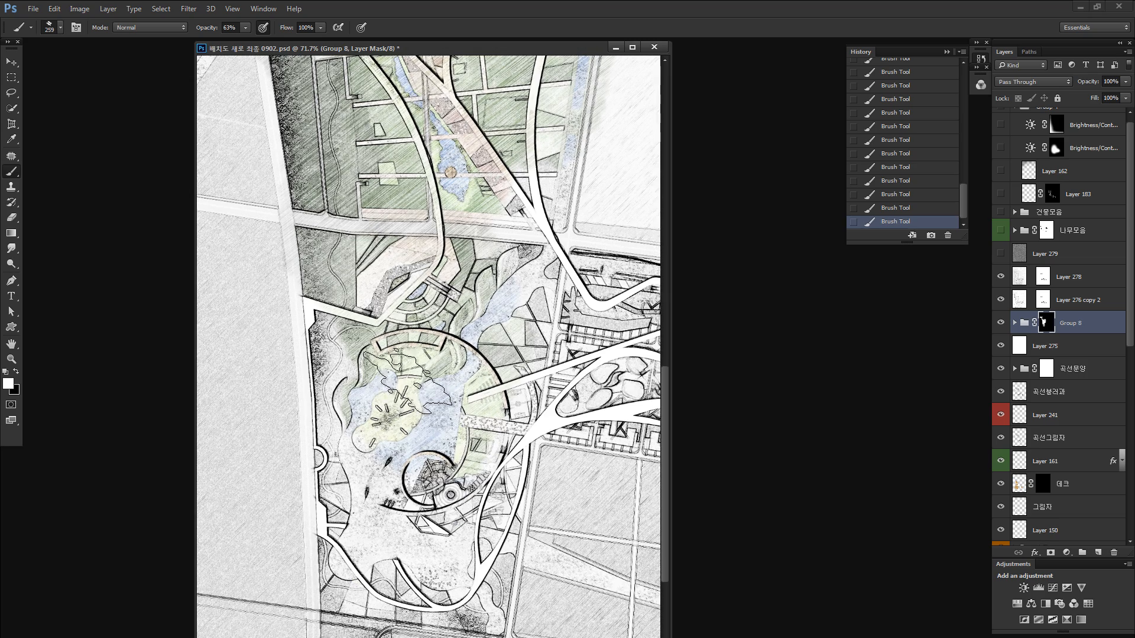
mouse_move(404, 461)
left_mouse_down()
mouse_move(390, 560)
mouse_move(426, 554)
mouse_move(397, 604)
mouse_move(440, 383)
left_mouse_up()
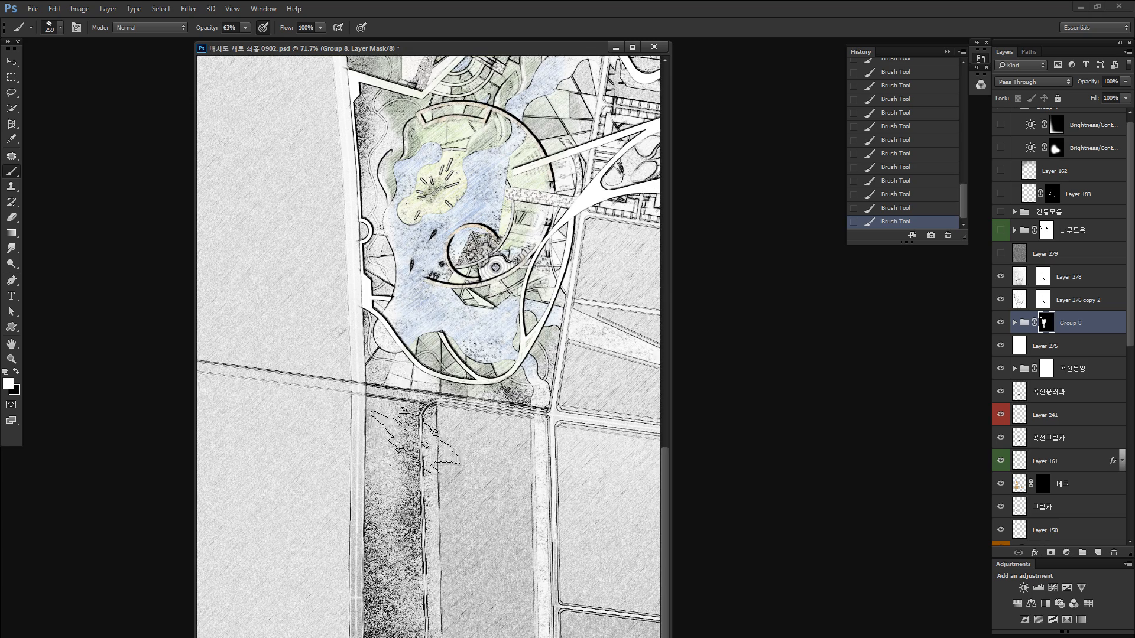
left_click_drag(417, 420, 391, 577)
mouse_move(415, 366)
left_mouse_down()
mouse_move(425, 328)
mouse_move(490, 389)
mouse_move(531, 401)
mouse_move(446, 353)
mouse_move(390, 145)
mouse_move(416, 88)
mouse_move(361, 347)
left_mouse_up()
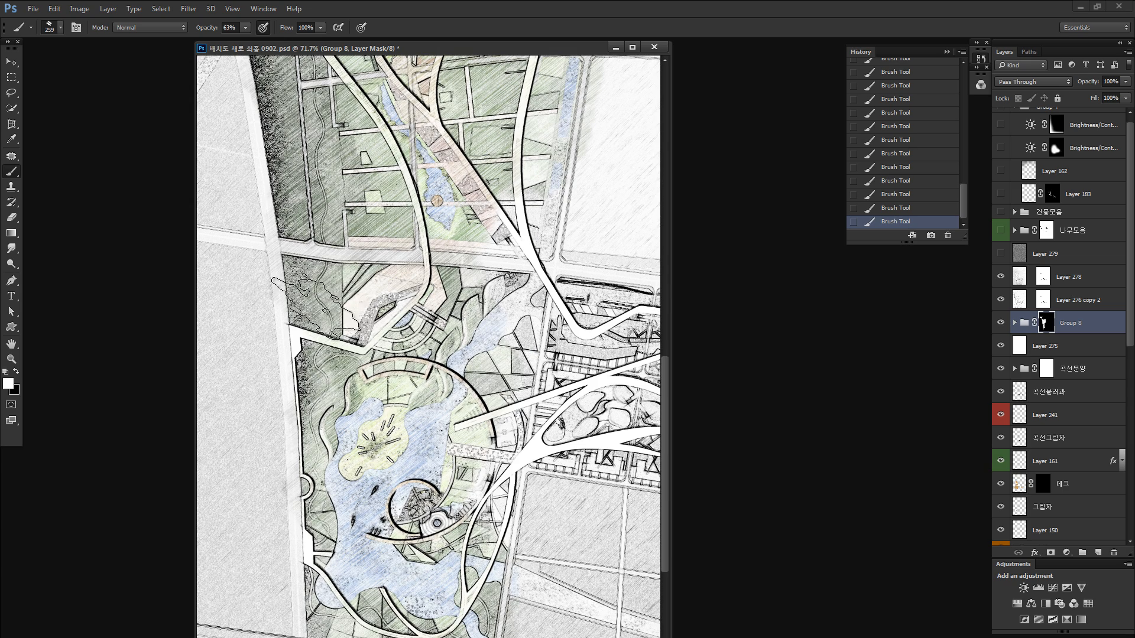
mouse_move(487, 353)
left_mouse_down()
mouse_move(503, 412)
mouse_move(452, 576)
mouse_move(471, 464)
left_mouse_up()
mouse_move(522, 312)
left_mouse_down()
mouse_move(531, 290)
mouse_move(420, 256)
left_mouse_up()
left_click_drag(528, 121, 416, 328)
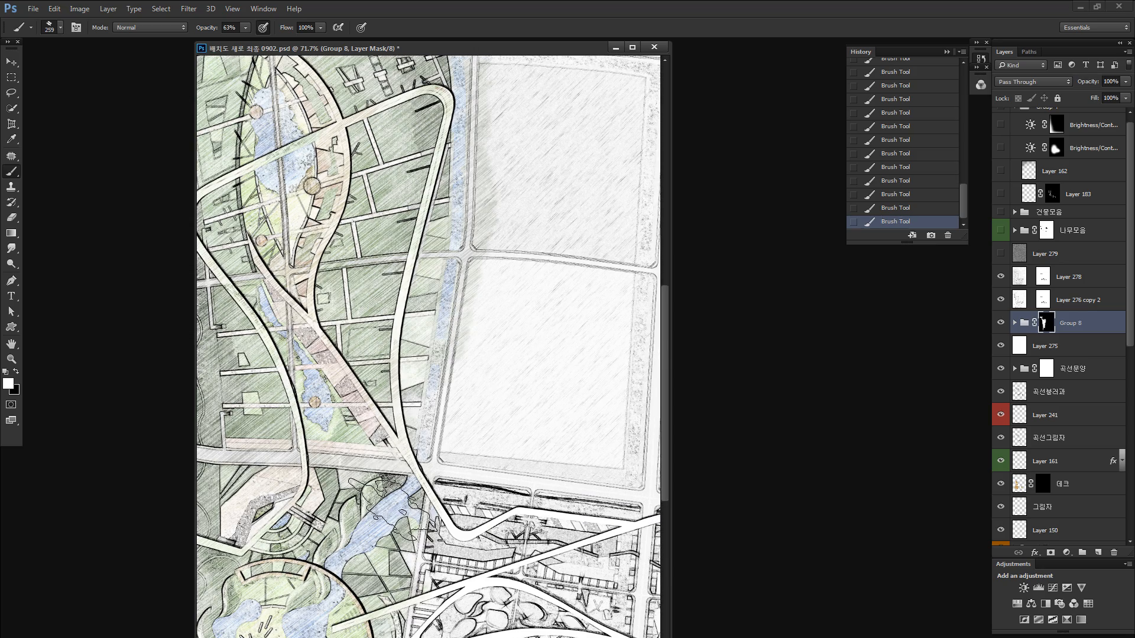
Reveal colour across the eastern block with the looping roads and circular plaza by painting white on Group 8's mask.
left_click_drag(412, 615, 435, 373)
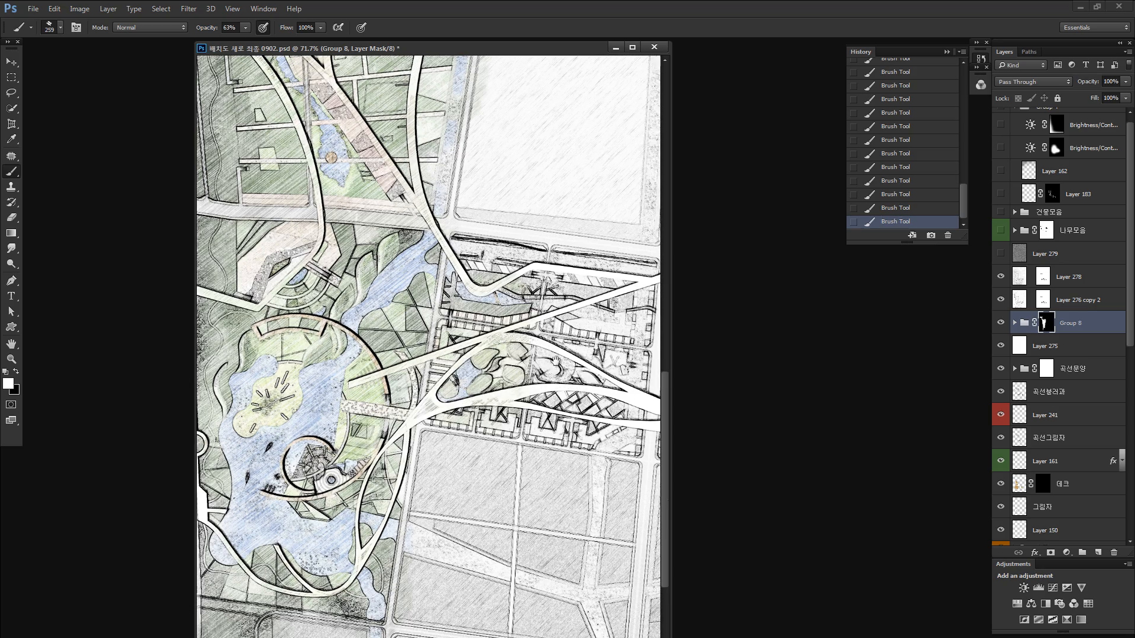
left_click_drag(526, 378, 284, 414)
mouse_move(248, 331)
left_mouse_down()
mouse_move(278, 404)
mouse_move(380, 364)
mouse_move(377, 414)
mouse_move(485, 386)
mouse_move(481, 466)
mouse_move(610, 447)
mouse_move(594, 491)
left_mouse_up()
scroll(393, 387, "down", 5)
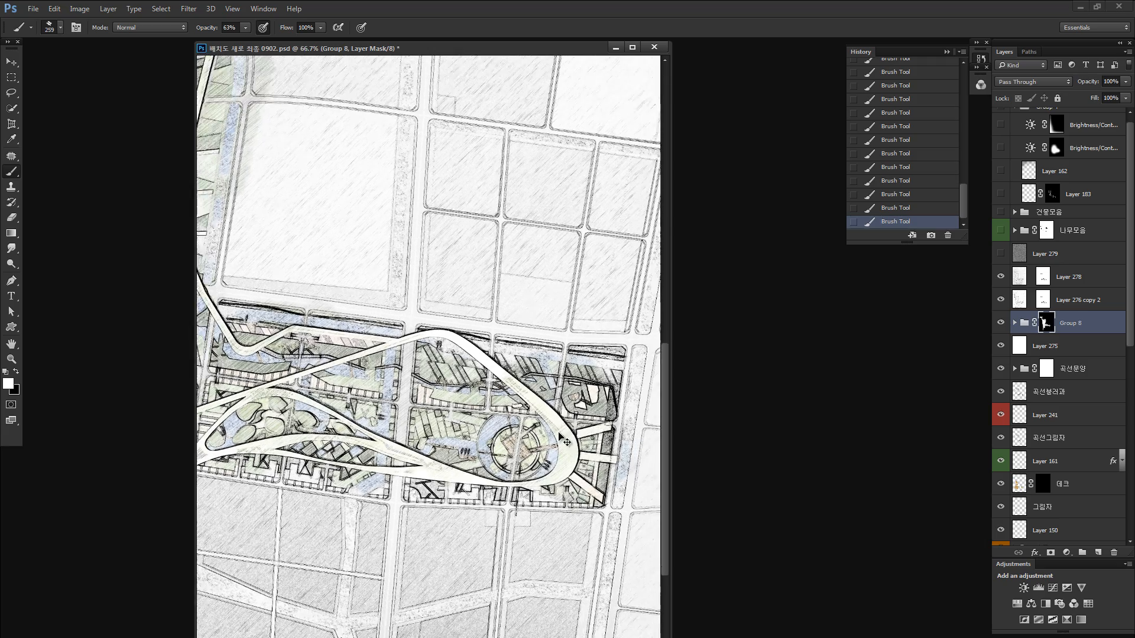
left_click_drag(395, 469, 406, 474)
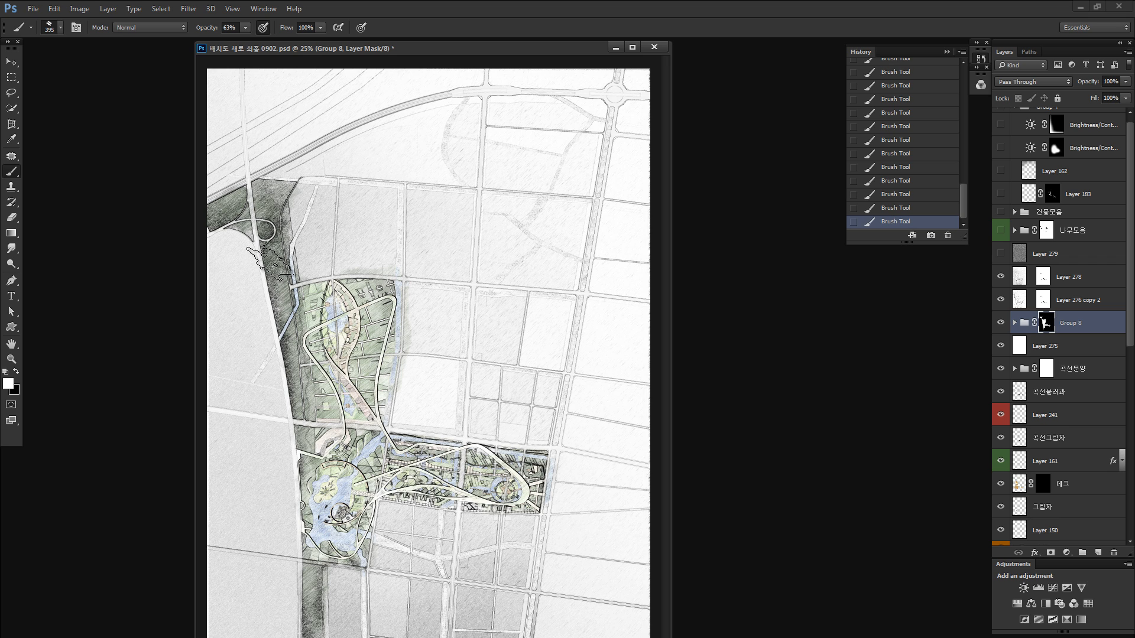
Duplicate Group 8 directly above the original and fill the copy's mask with black.
left_click(1025, 322)
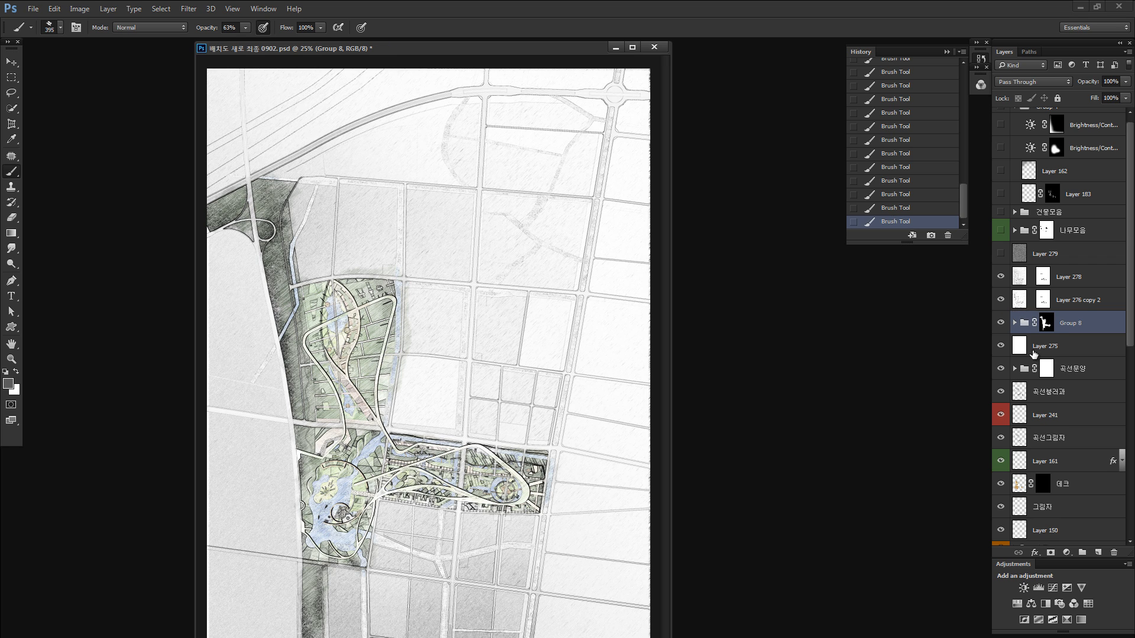
left_click(1014, 322)
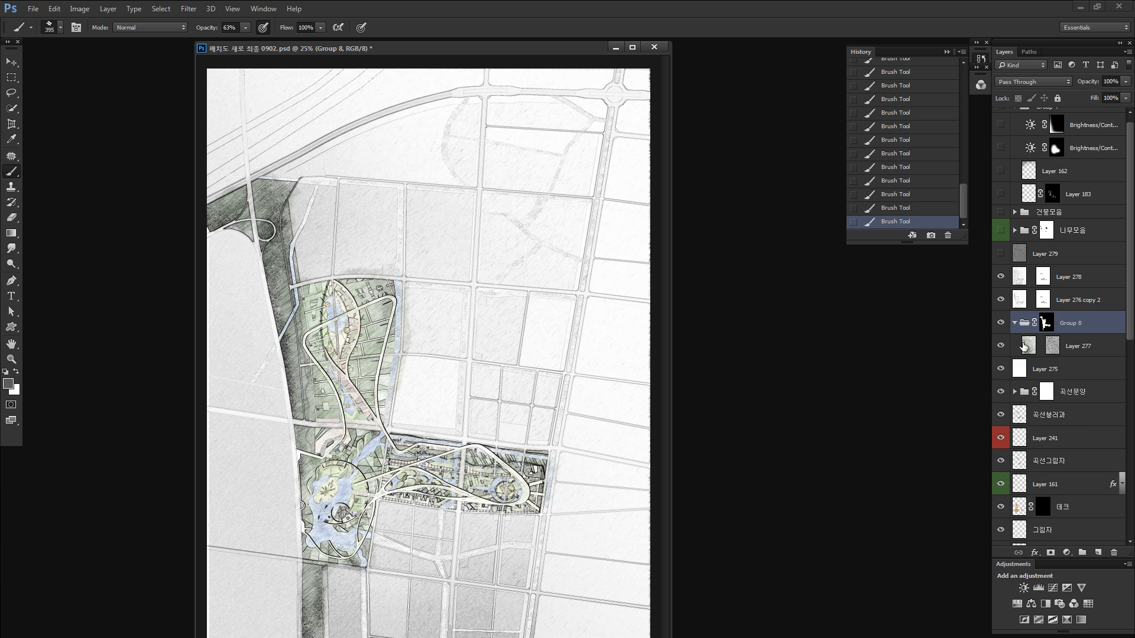
left_click(1029, 345)
left_click(1014, 323)
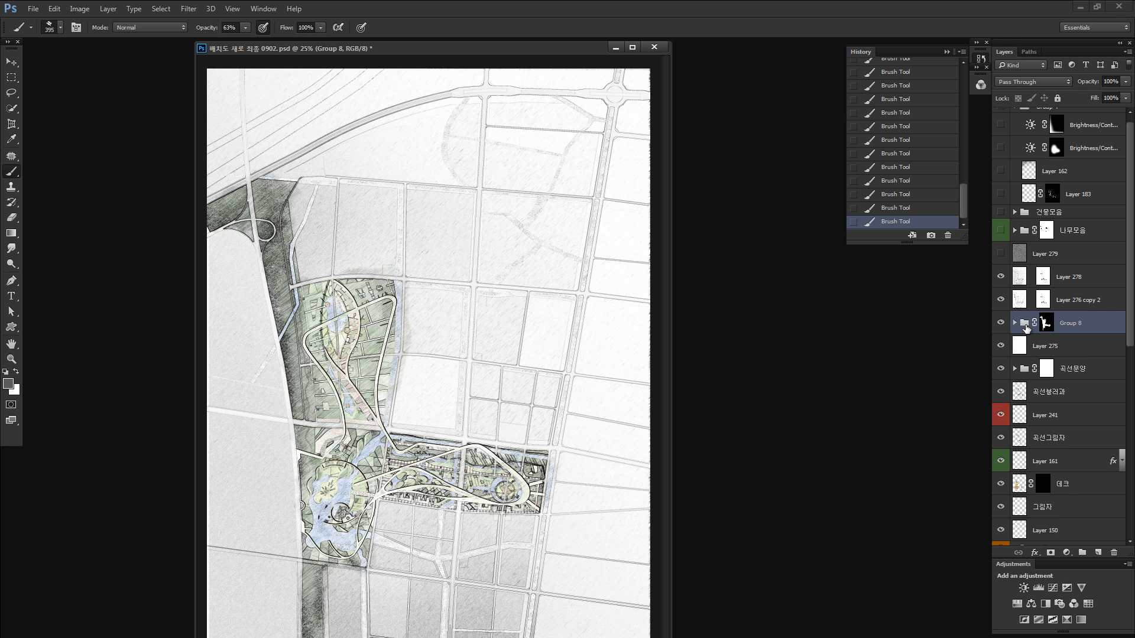
left_click_drag(1025, 326, 1026, 314)
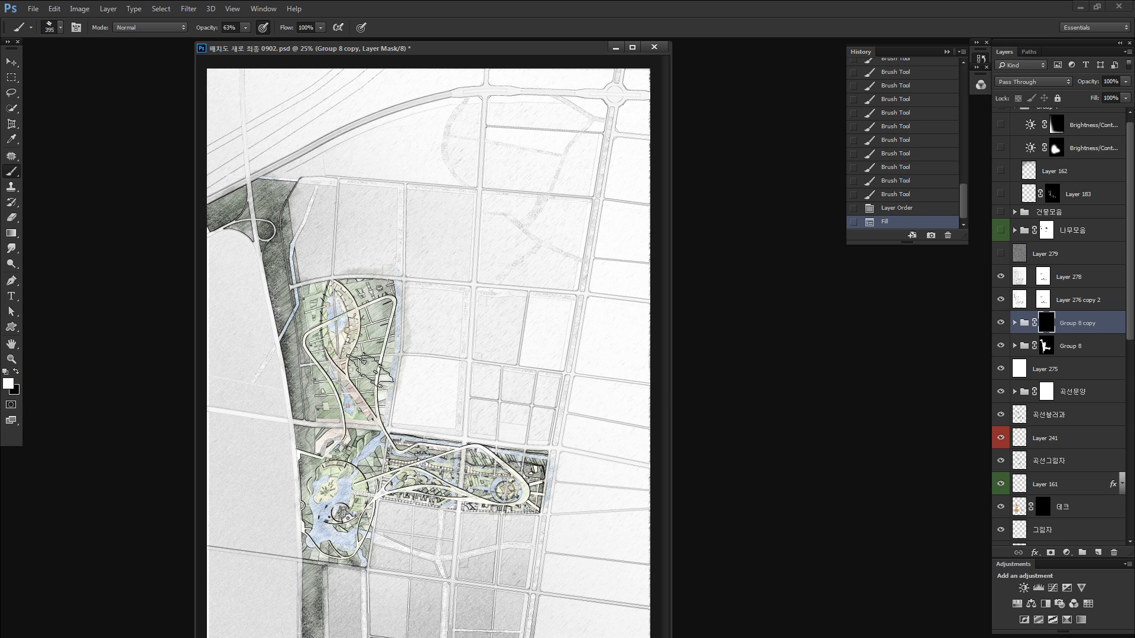
Set the brush opacity to 100% and paint white on Group 8 copy's mask over the upper park, eastern block and lake park.
left_click(372, 370)
type("100")
key("Return")
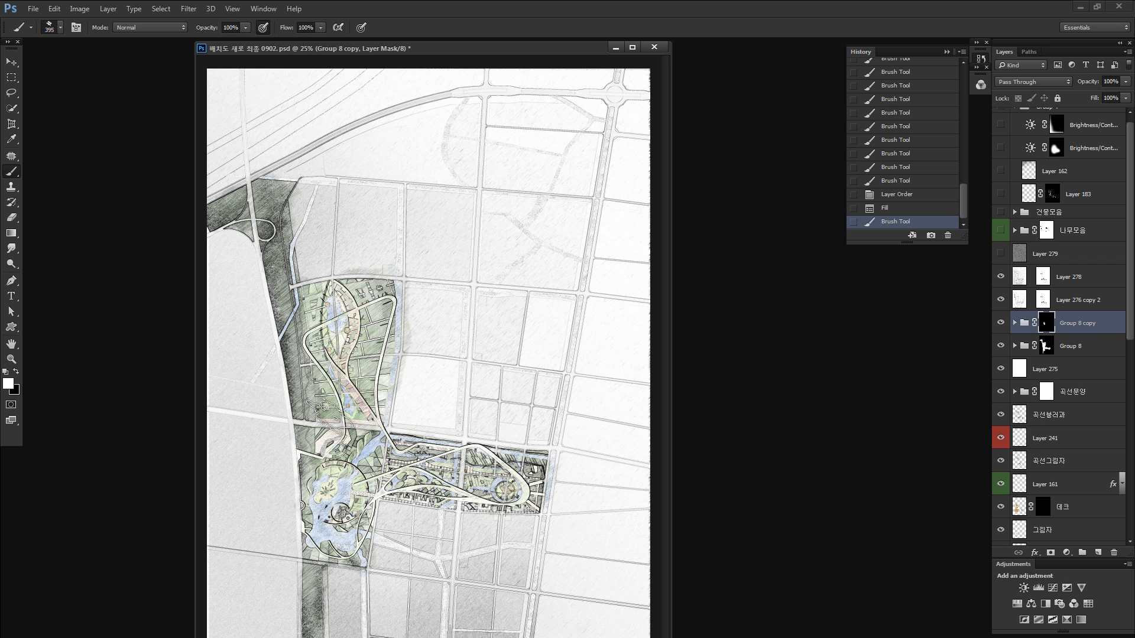
mouse_move(360, 429)
left_mouse_down()
mouse_move(317, 319)
mouse_move(329, 290)
mouse_move(341, 360)
mouse_move(333, 396)
mouse_move(373, 493)
mouse_move(439, 464)
mouse_move(480, 464)
mouse_move(536, 493)
mouse_move(533, 470)
mouse_move(480, 482)
mouse_move(386, 455)
mouse_move(350, 487)
mouse_move(306, 634)
mouse_move(322, 500)
left_mouse_up()
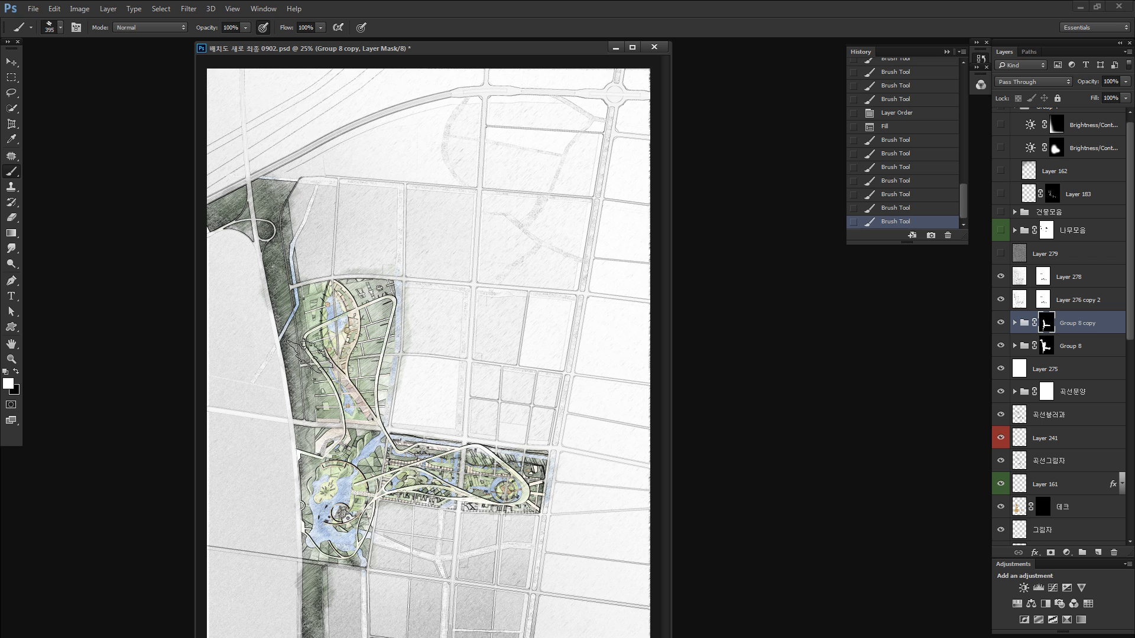
left_click(354, 461)
left_click(354, 518)
left_click(328, 552)
left_click(315, 558)
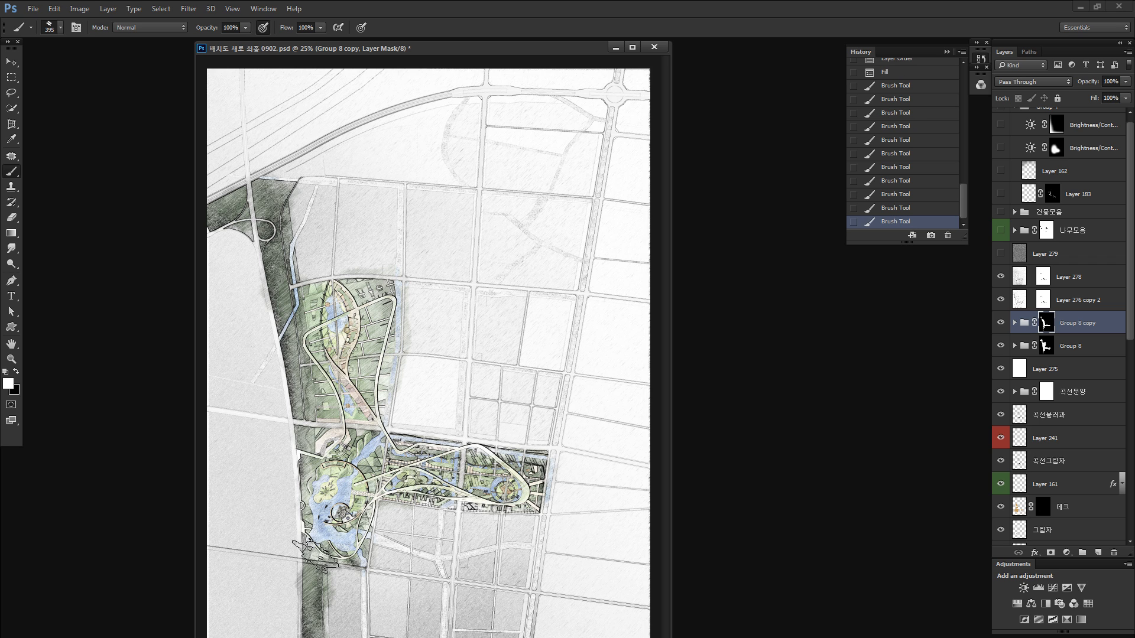
Intensify the colour of the western forest strip and the upper park's lower plots by painting white on Group 8 copy's mask.
left_click(317, 558)
mouse_move(315, 547)
left_mouse_down()
mouse_move(315, 519)
mouse_move(318, 471)
mouse_move(354, 556)
mouse_move(369, 548)
mouse_move(363, 476)
mouse_move(387, 483)
mouse_move(416, 463)
mouse_move(374, 427)
mouse_move(375, 335)
mouse_move(313, 292)
mouse_move(301, 300)
mouse_move(337, 335)
mouse_move(307, 326)
mouse_move(313, 358)
left_mouse_up()
mouse_move(319, 402)
left_mouse_down()
mouse_move(331, 441)
mouse_move(367, 464)
mouse_move(402, 464)
mouse_move(407, 425)
left_mouse_up()
key("x")
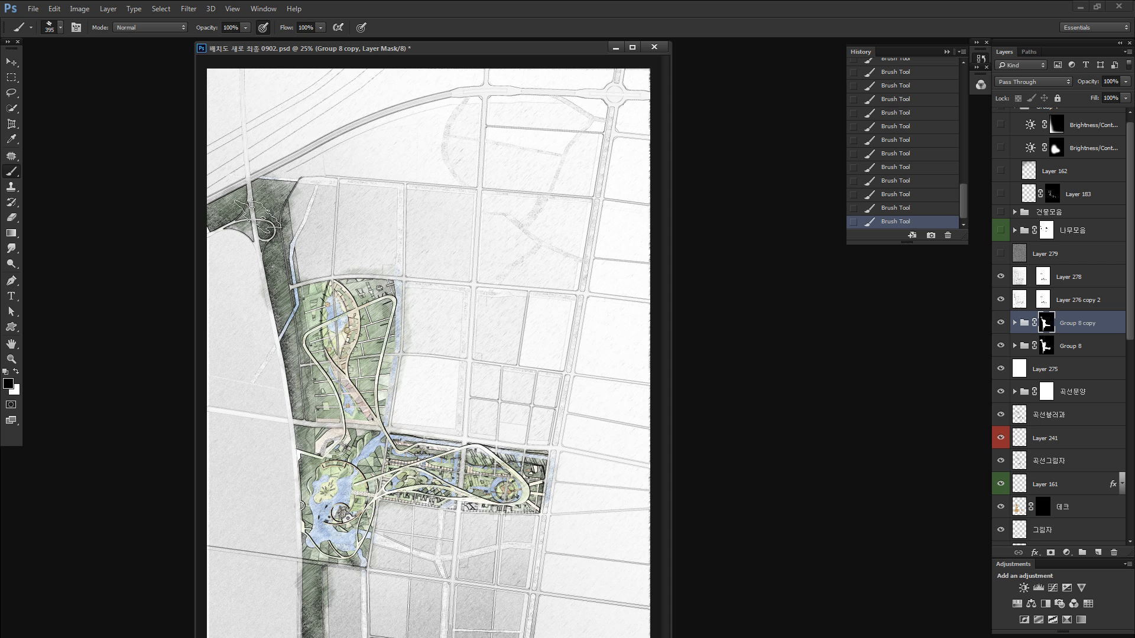
key("x")
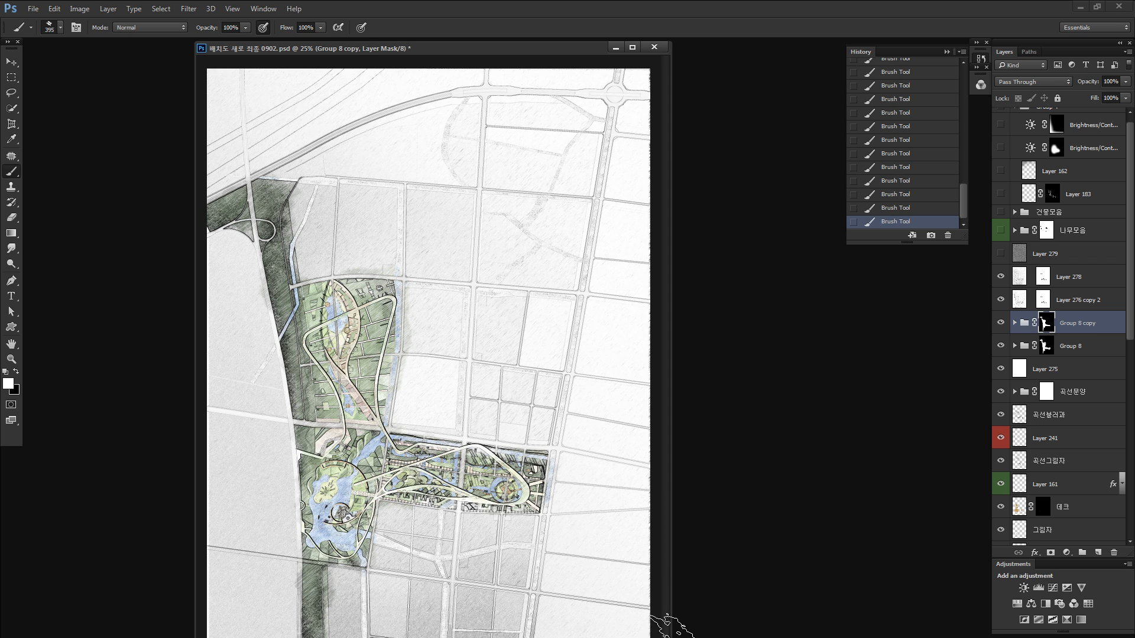
Delete the hidden Layer 279.
key("ctrl+minus")
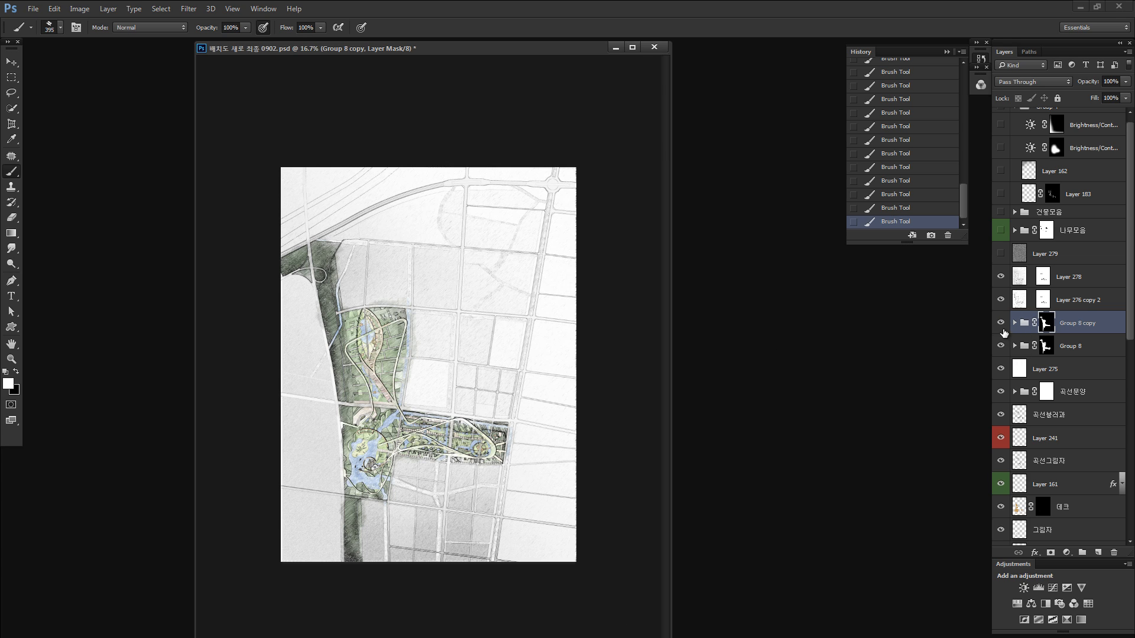
left_click_drag(1003, 329, 1003, 347)
key("z")
left_click_drag(397, 343, 422, 333)
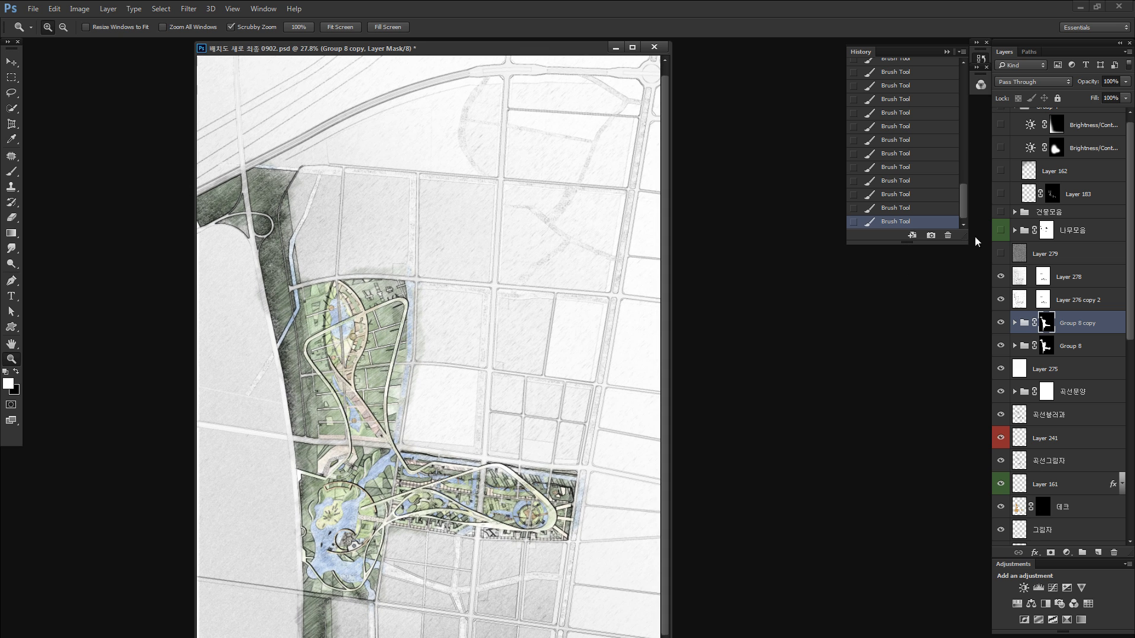
left_click(1022, 258)
key("Delete")
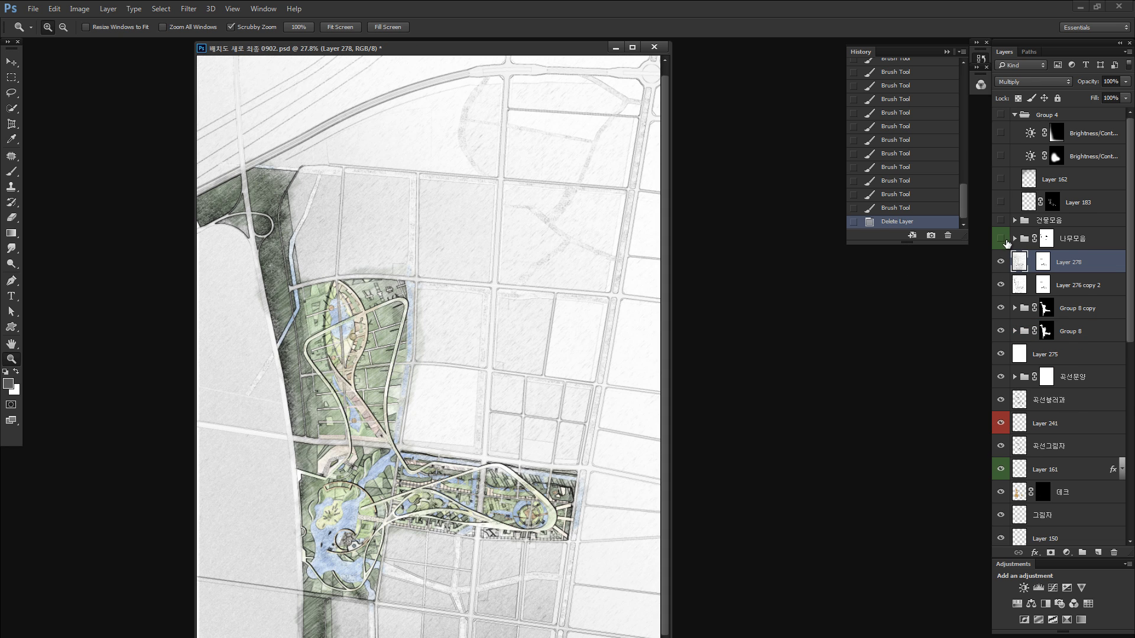
Show the tree group 나무모음 and the building group 건물모음 on the plan.
left_click_drag(440, 434, 422, 321)
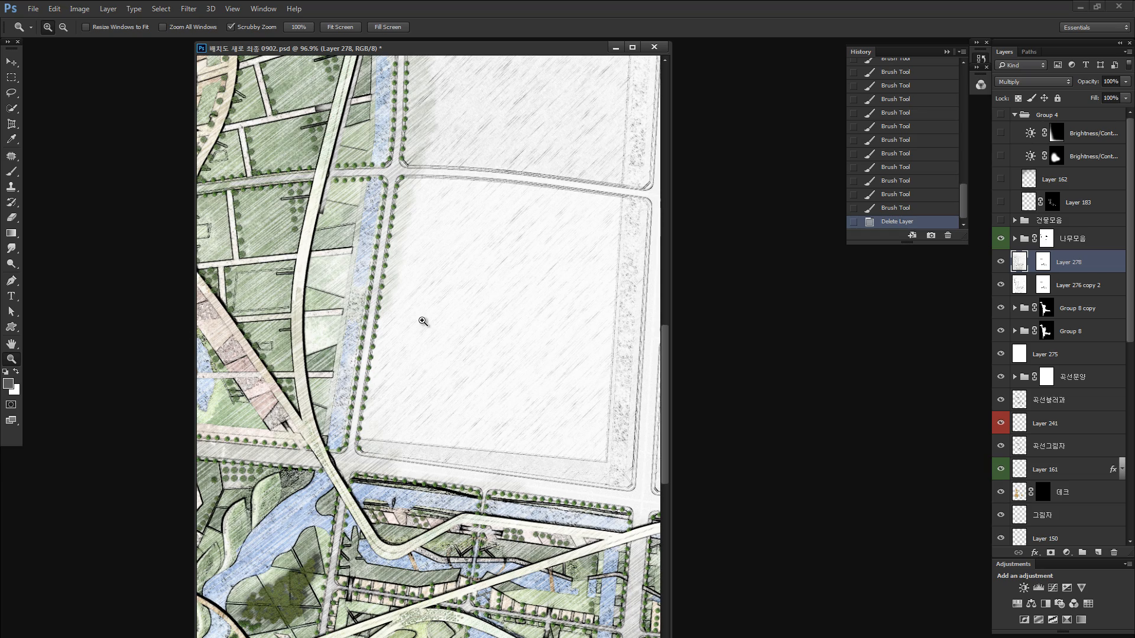
key("ctrl+minus")
key("ctrl+minus")
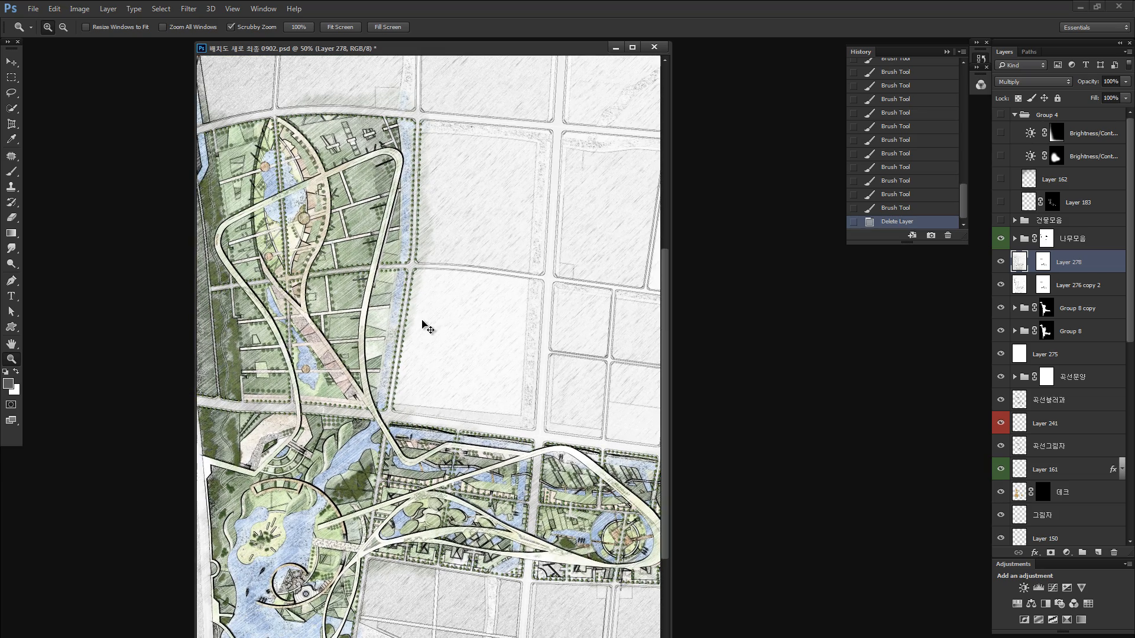
key("ctrl+minus")
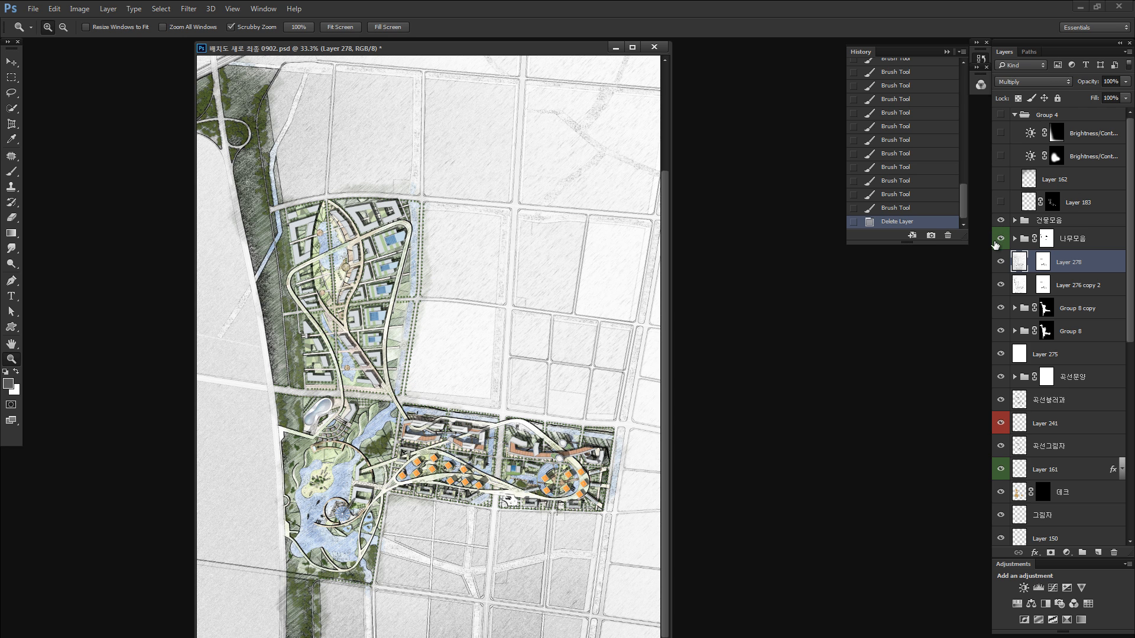
key("ctrl+minus")
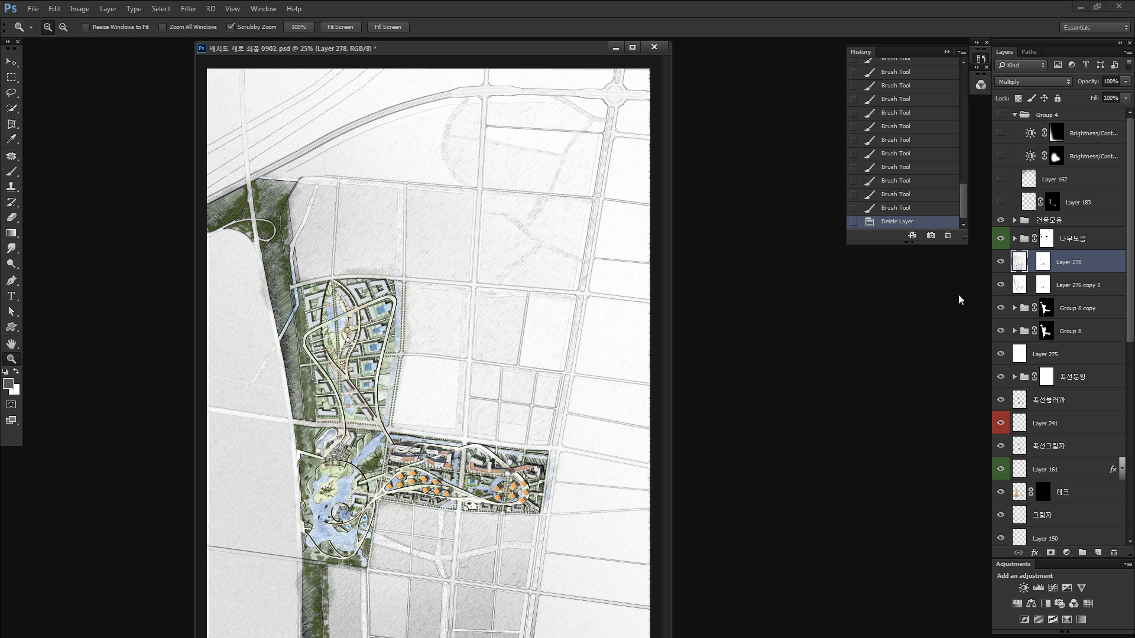
Show Group 4's shadow and brightness layers to check their effect, and delete the whole group.
key("ctrl+minus")
left_click(1000, 114)
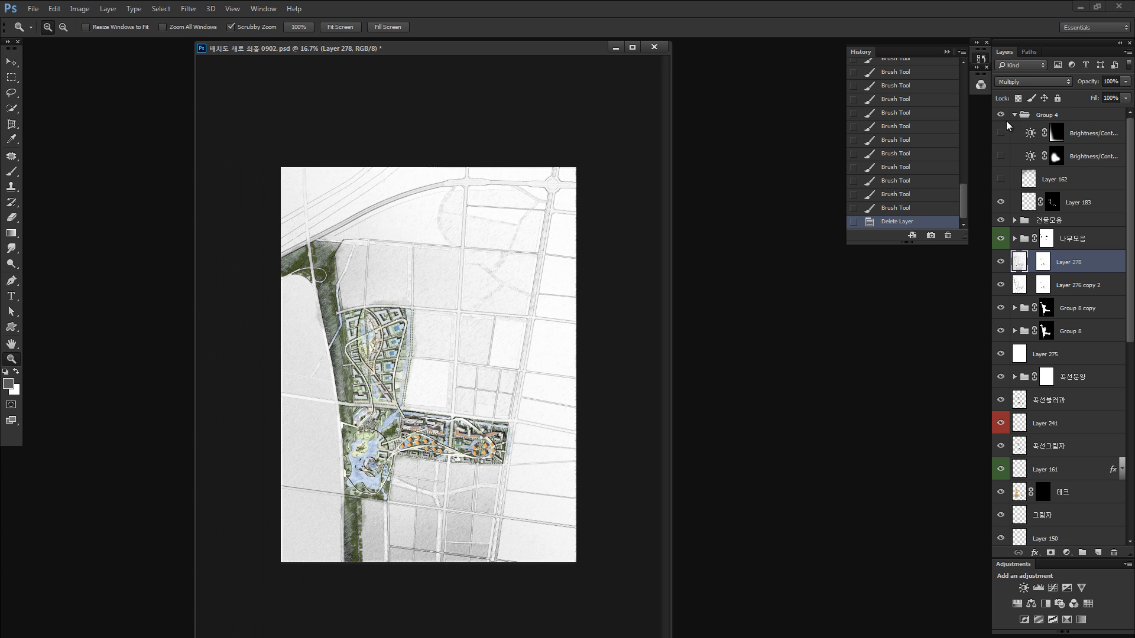
left_click(1001, 133)
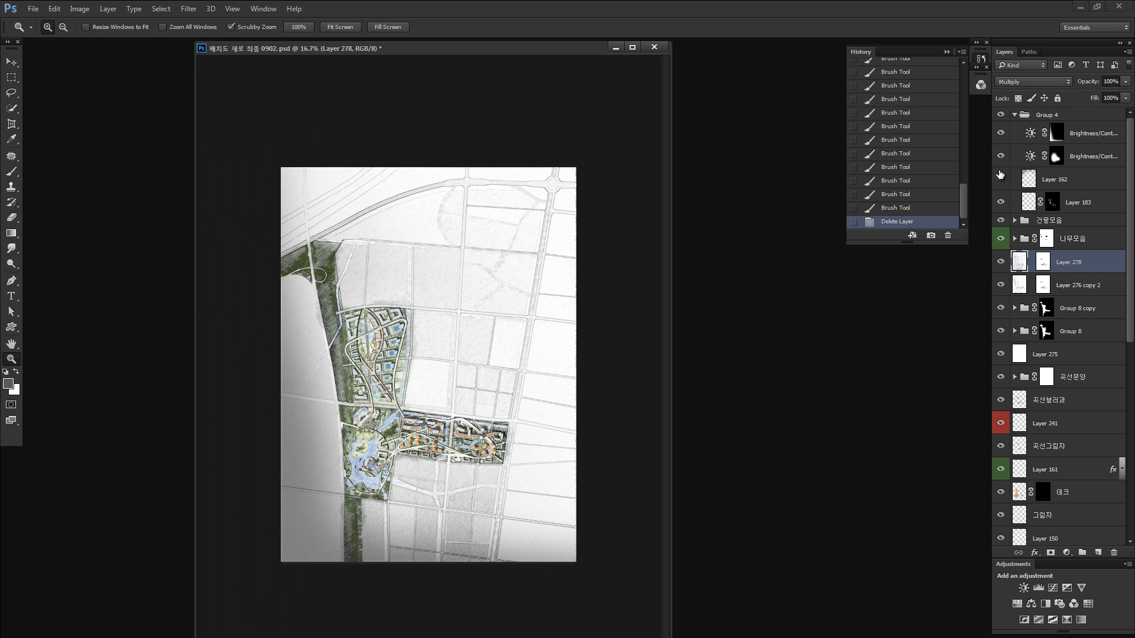
left_click(1000, 179)
left_click(1000, 178)
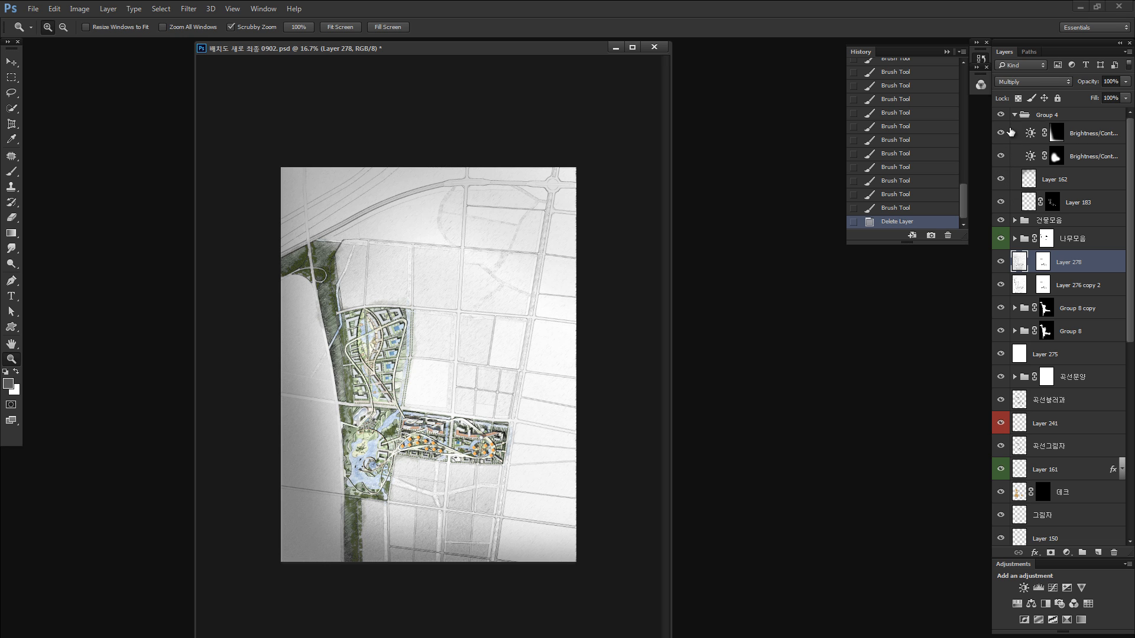
left_click(1029, 115)
key("Delete")
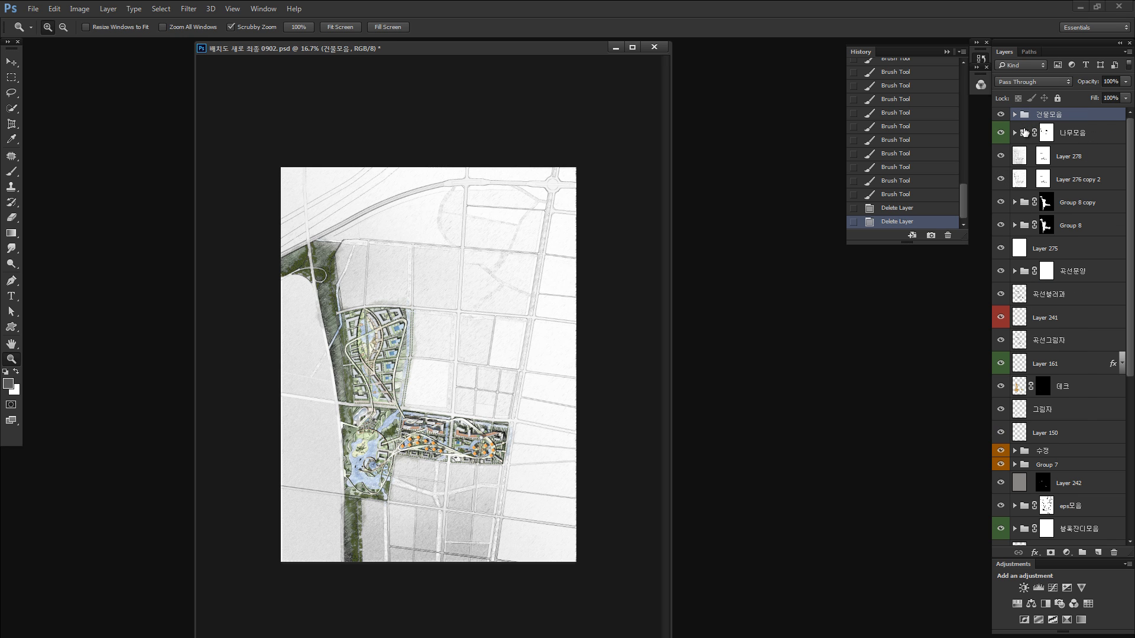
Create a new layer above all others and set up a white soft round brush at 40% opacity, about 1223 px in size.
left_click(1101, 553)
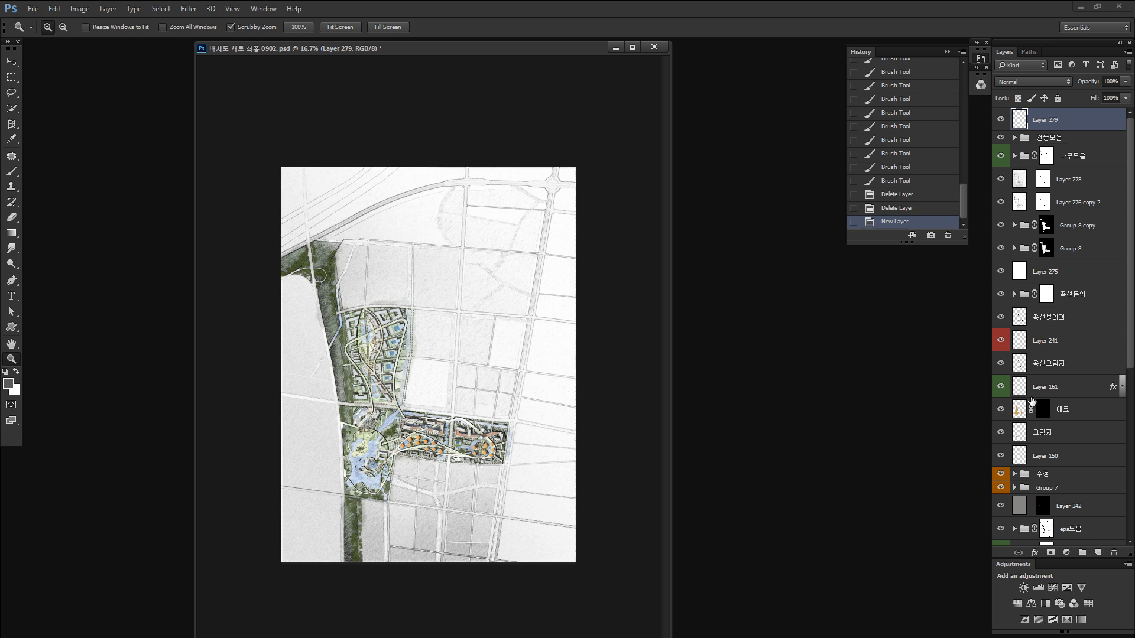
key("b")
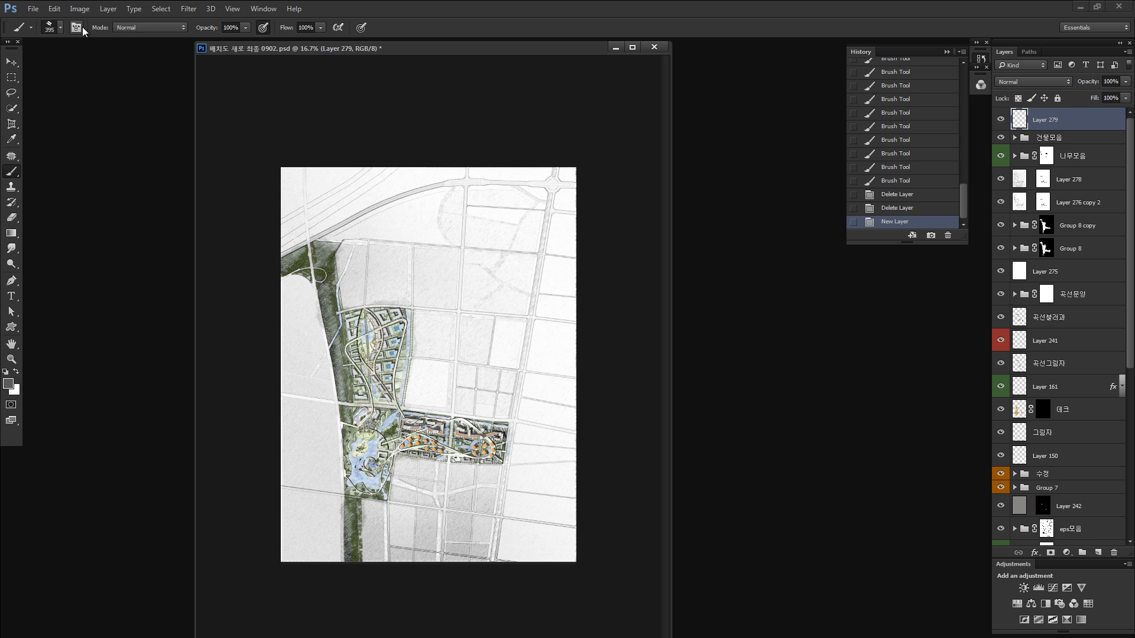
left_click(57, 27)
left_click(100, 144)
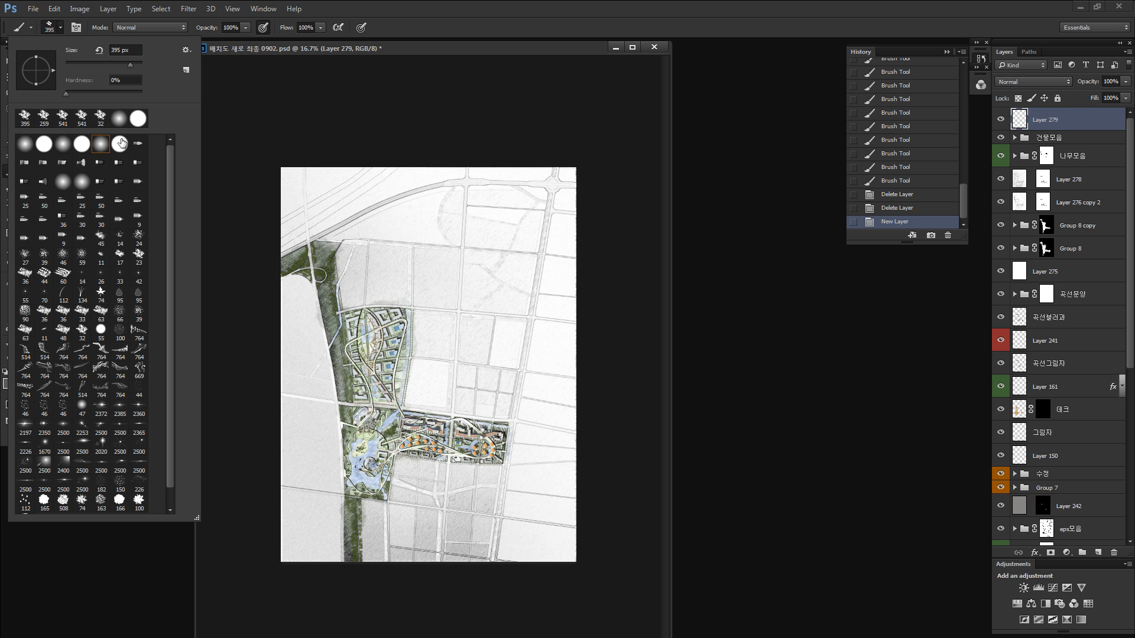
left_click(345, 121)
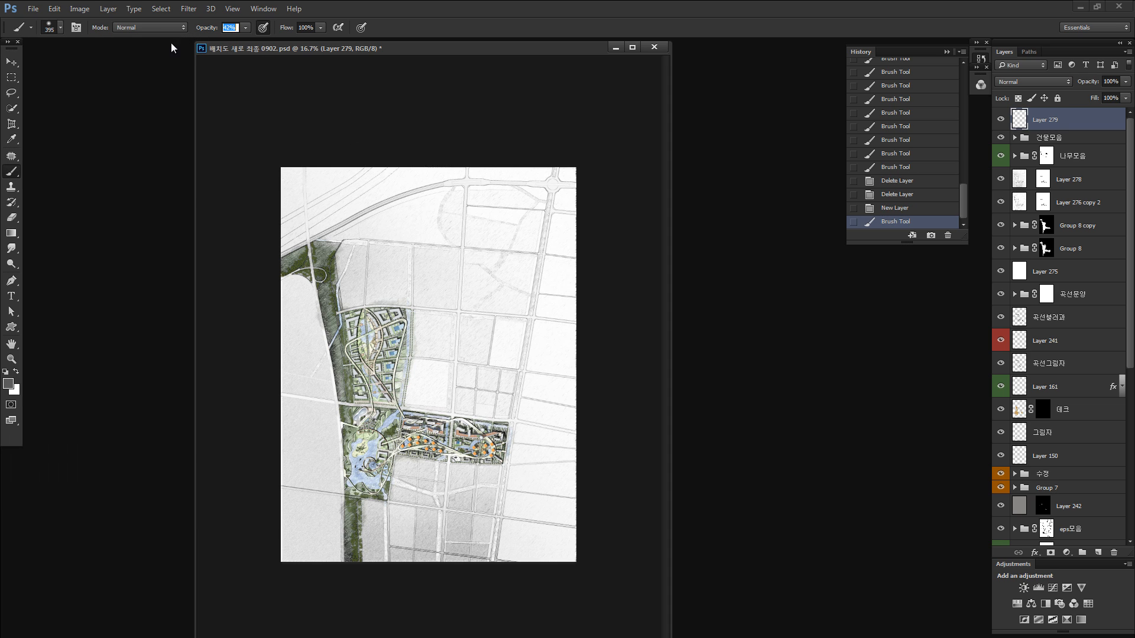
left_click_drag(293, 217, 351, 203)
left_click(383, 192, "alt")
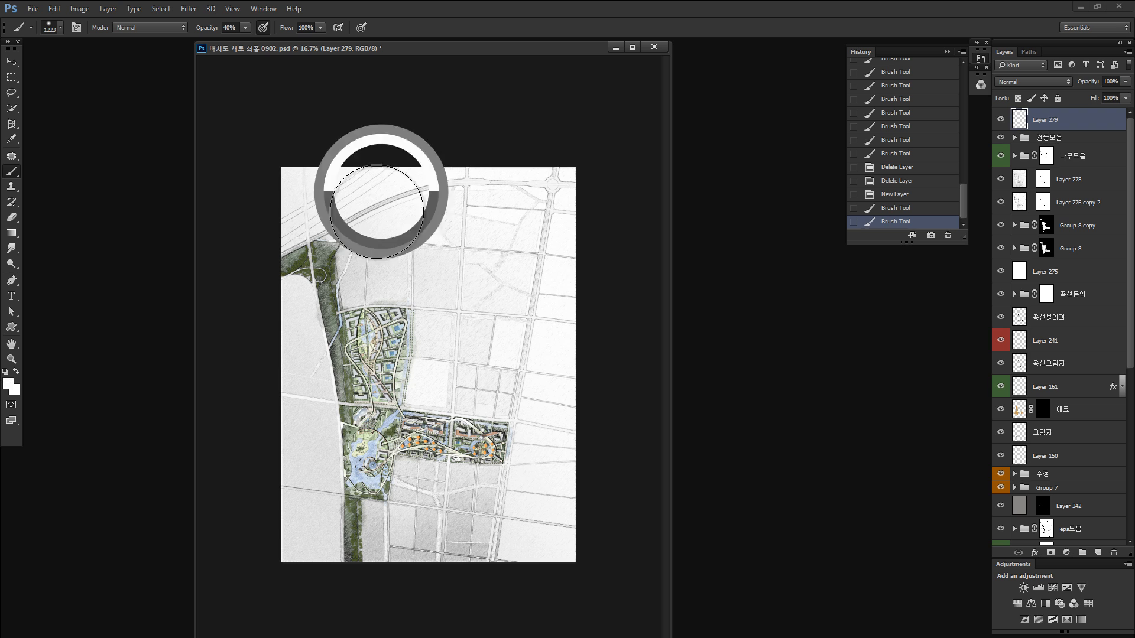
Enlarge the brush to 2222 px and paint a white fade on Layer 279 along all outer edges of the plan.
mouse_move(263, 180)
left_mouse_down()
mouse_move(483, 152)
mouse_move(633, 213)
left_mouse_up()
mouse_move(470, 195)
left_mouse_down()
mouse_move(506, 177)
mouse_move(443, 158)
left_mouse_up()
left_click_drag(618, 405, 597, 360)
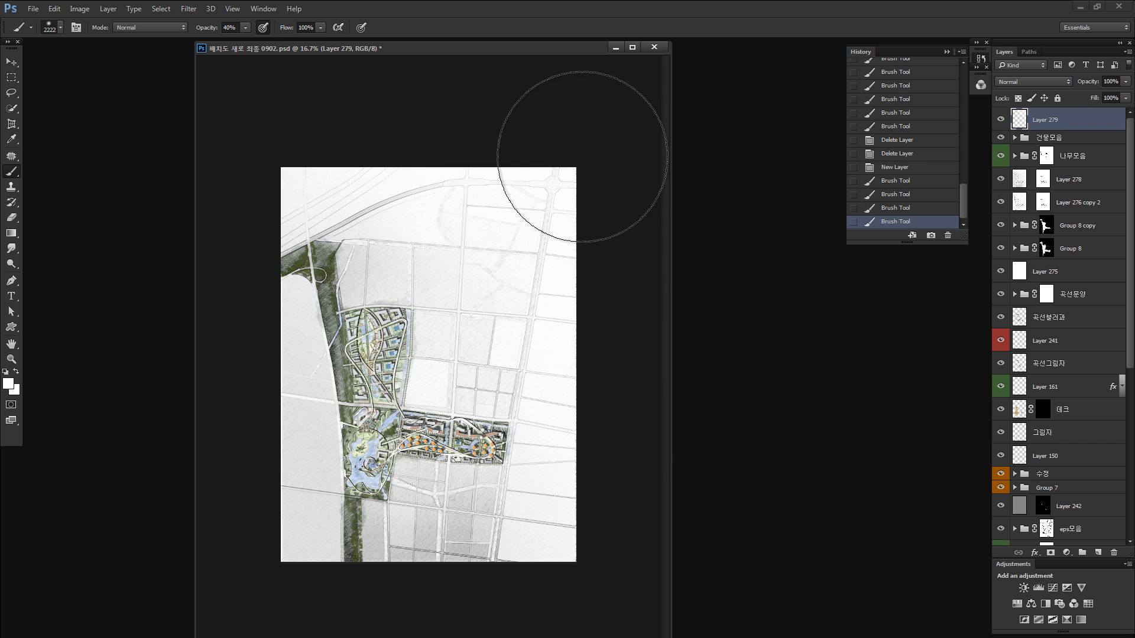
left_click_drag(643, 157, 471, 152)
mouse_move(476, 159)
left_mouse_down()
mouse_move(525, 249)
mouse_move(612, 519)
mouse_move(438, 637)
left_mouse_up()
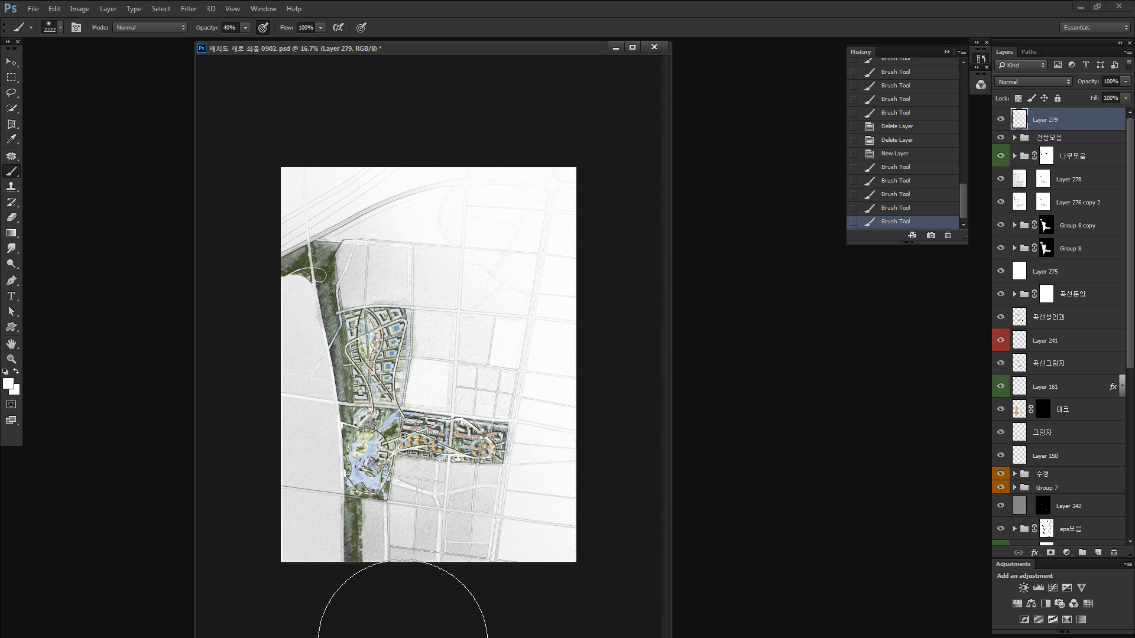
left_click_drag(335, 637, 272, 150)
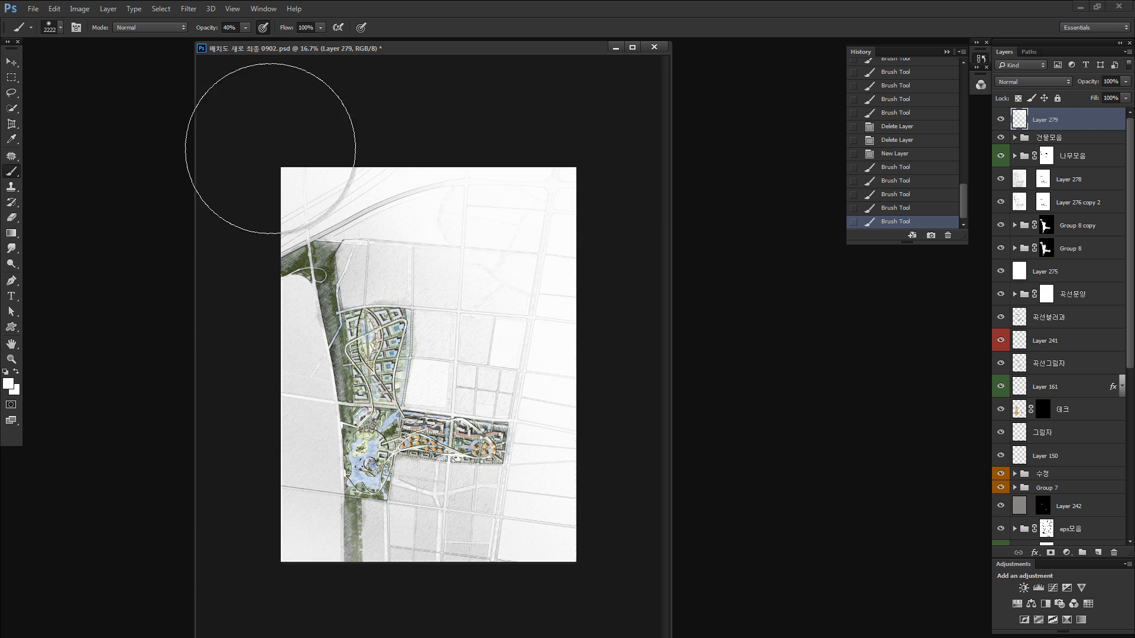
mouse_move(228, 397)
left_mouse_down()
mouse_move(197, 336)
mouse_move(366, 135)
left_mouse_up()
left_click_drag(461, 136, 545, 266)
Reduce the brush to about 1400 px and fade the roads and plots north and east of the coloured site into white.
key("bracketleft")
key("bracketleft")
key("bracketleft")
key("bracketleft")
key("bracketleft")
key("bracketleft")
key("bracketleft")
key("bracketleft")
mouse_move(427, 204)
left_mouse_down()
mouse_move(277, 168)
mouse_move(242, 183)
left_mouse_up()
left_click_drag(406, 219, 455, 254)
mouse_move(467, 266)
left_mouse_down()
mouse_move(518, 340)
mouse_move(498, 372)
mouse_move(473, 354)
mouse_move(585, 264)
mouse_move(566, 216)
mouse_move(586, 401)
mouse_move(577, 451)
mouse_move(479, 326)
mouse_move(561, 347)
left_mouse_up()
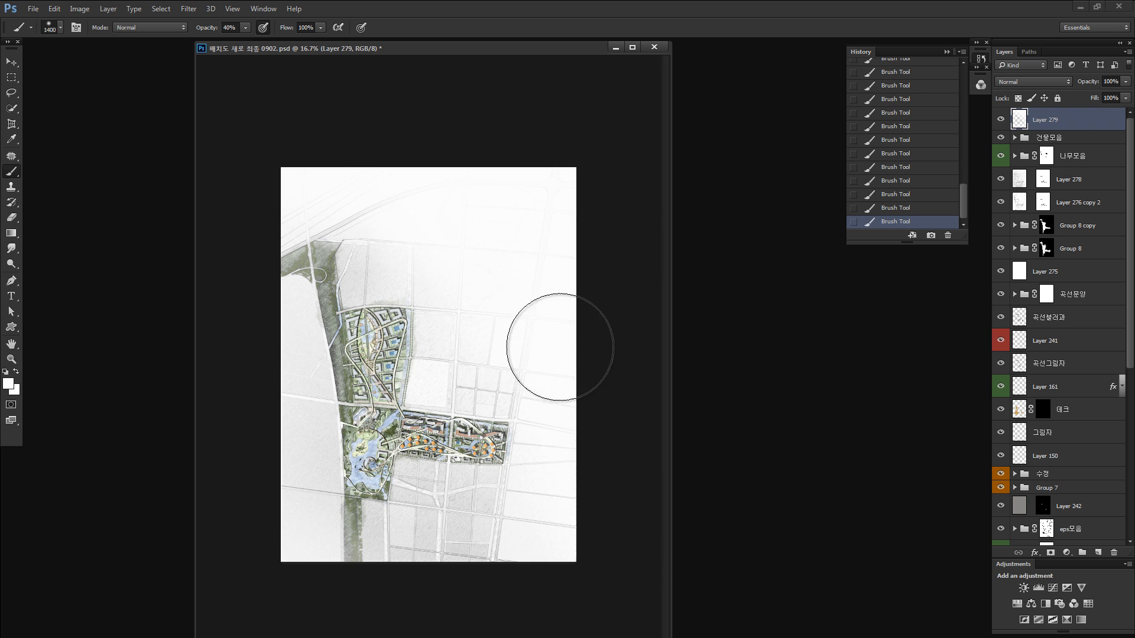
left_click_drag(533, 278, 570, 225)
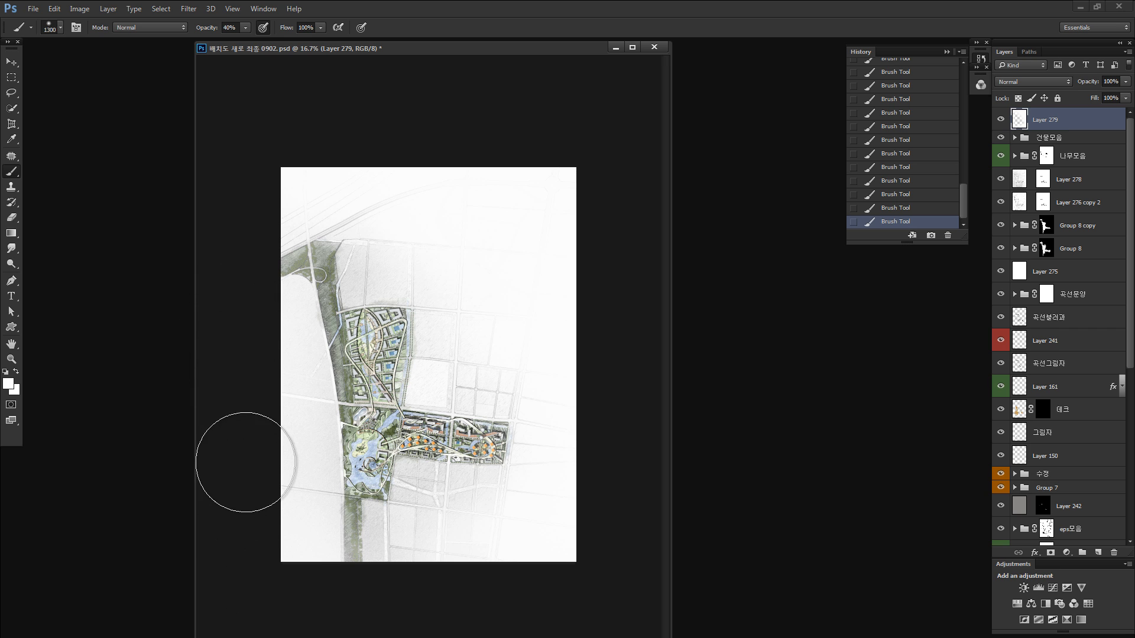
Reduce the brush to 800 px and soften the plan's western edge beside the forest strip with white.
key("bracketleft")
key("bracketleft")
key("bracketleft")
key("bracketleft")
key("bracketleft")
key("bracketleft")
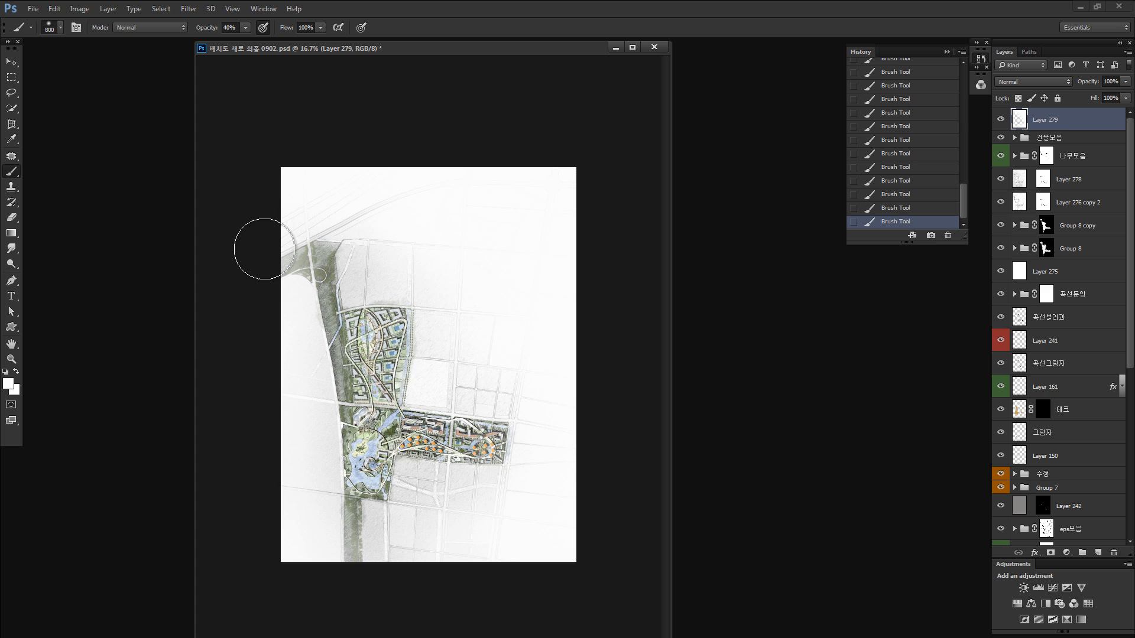
Examine the faded plan up close, comparing it with the tree group 나무모음 hidden and shown.
key("z")
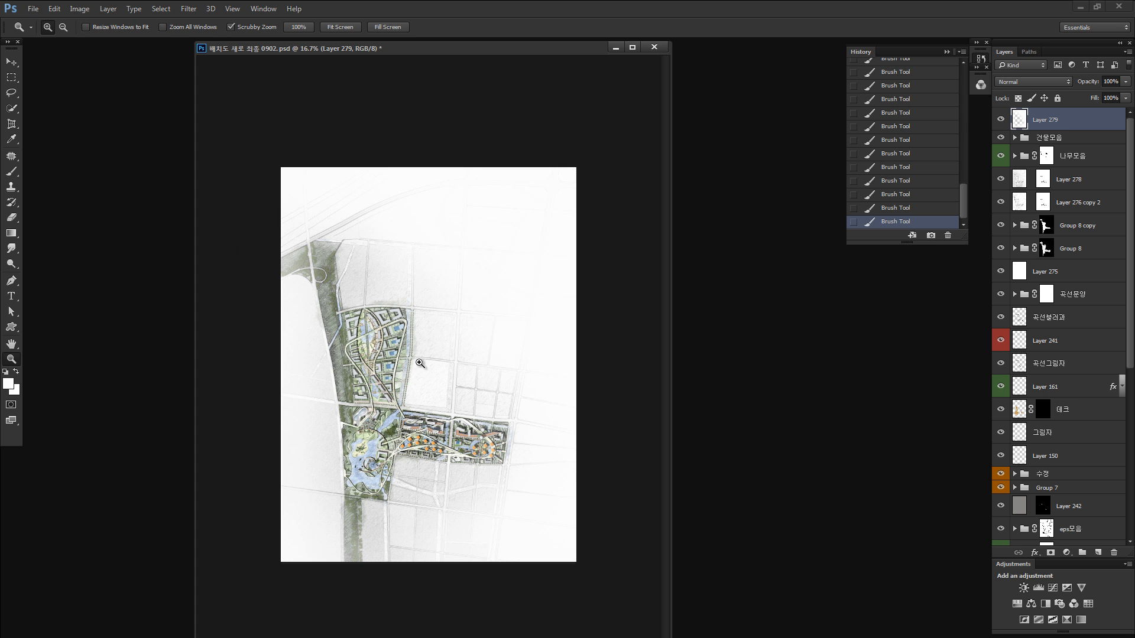
left_click_drag(420, 363, 452, 398)
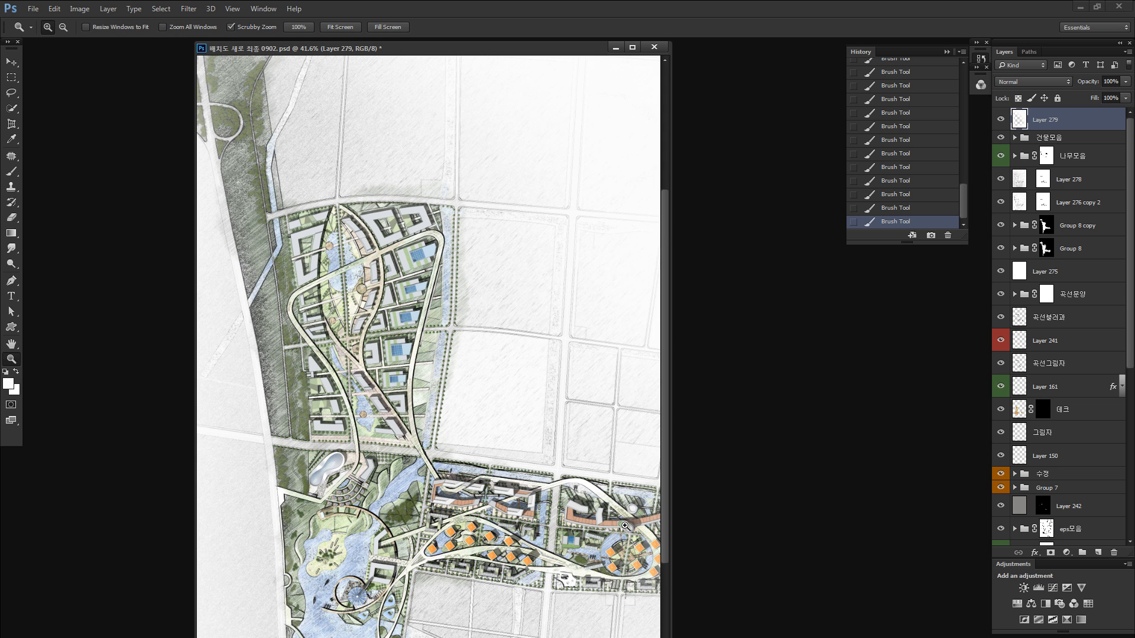
left_click_drag(526, 490, 441, 413)
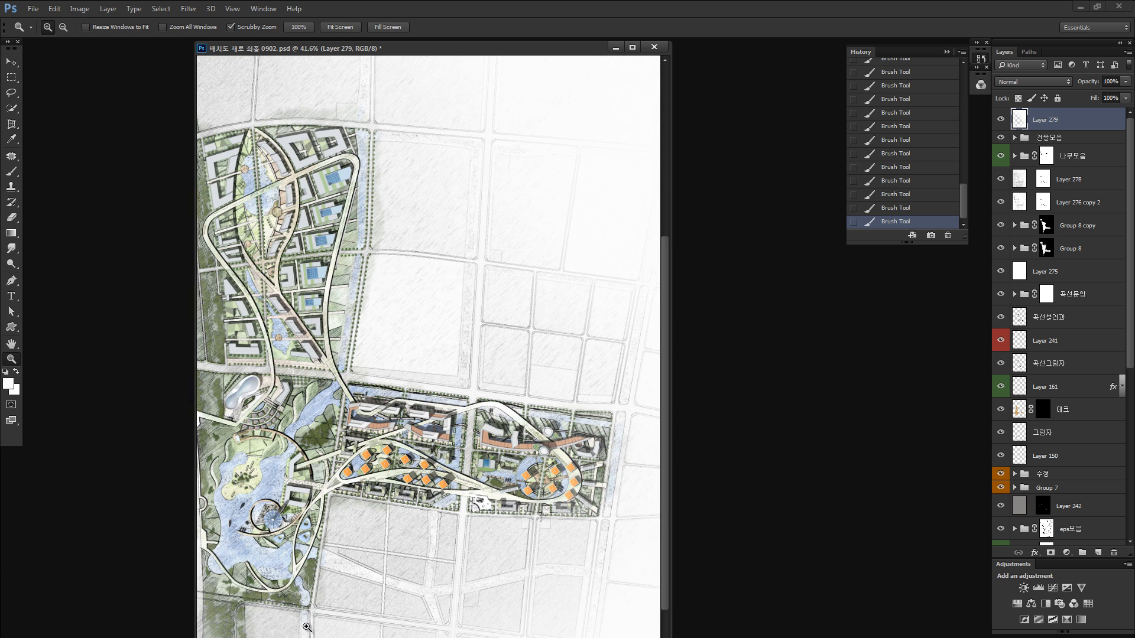
scroll(307, 631, "down", 2)
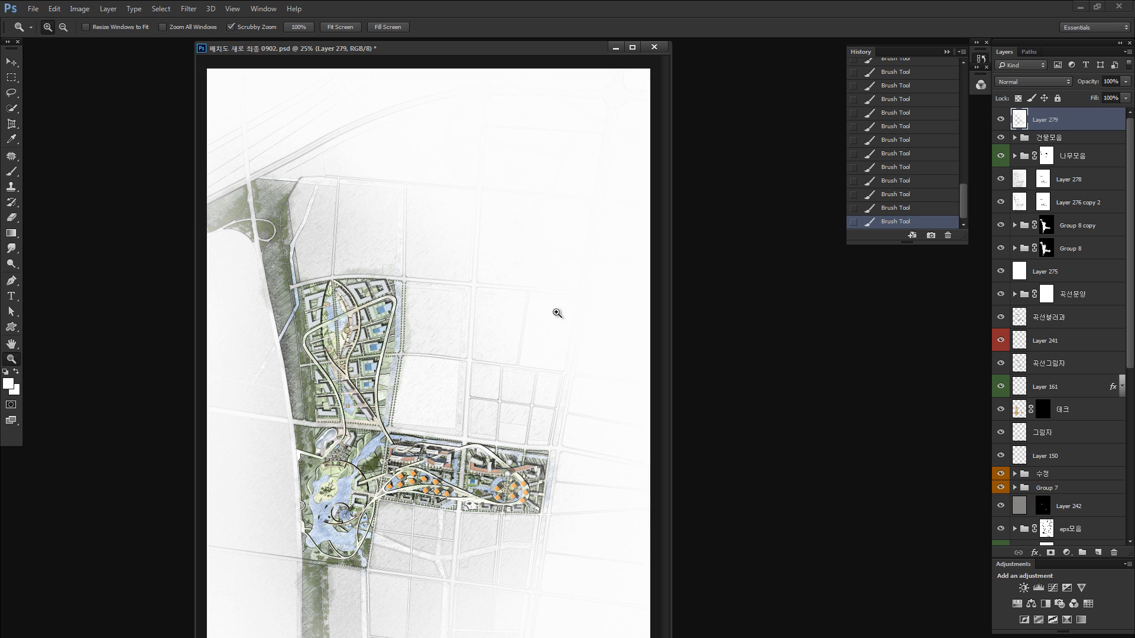
left_click(1001, 156)
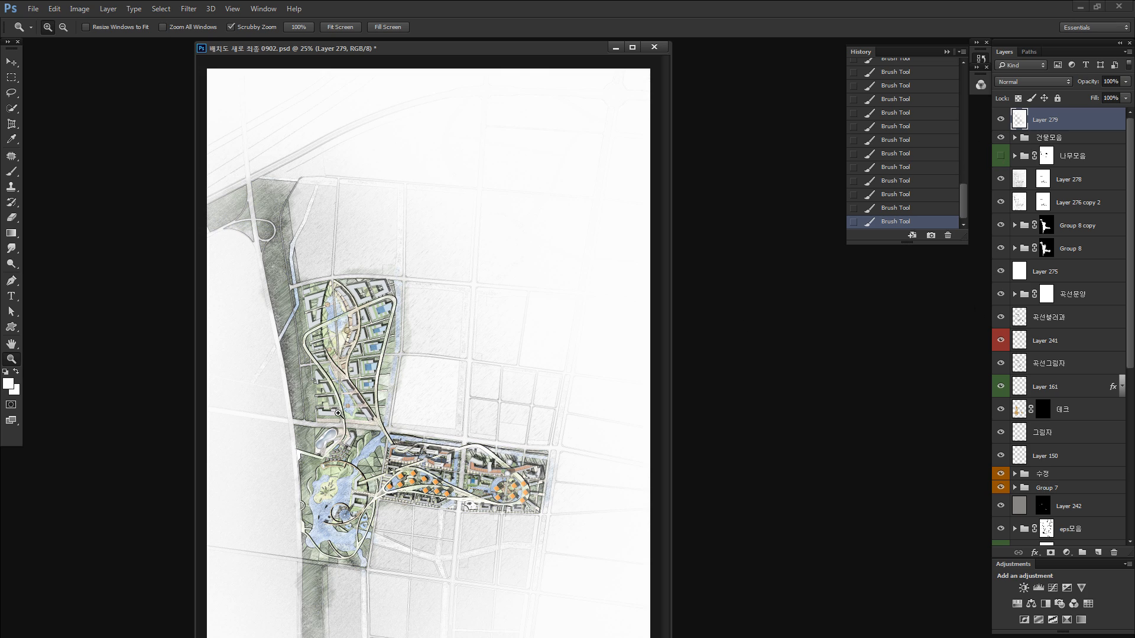
left_click_drag(368, 391, 424, 531)
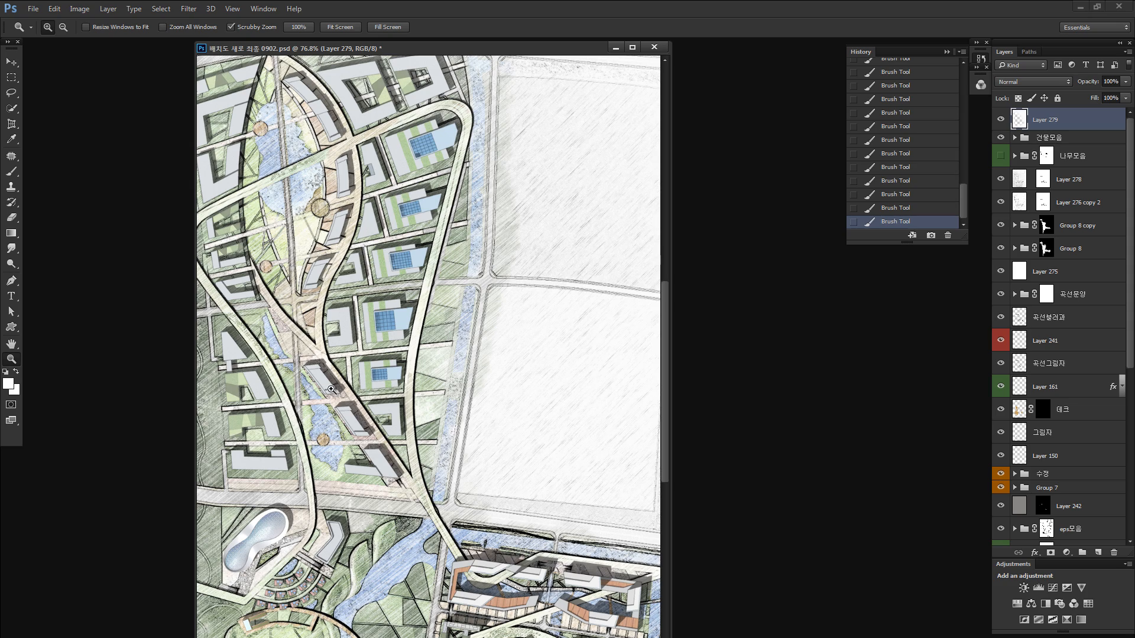
key("ctrl+minus")
key("ctrl+minus")
key("ctrl+minus")
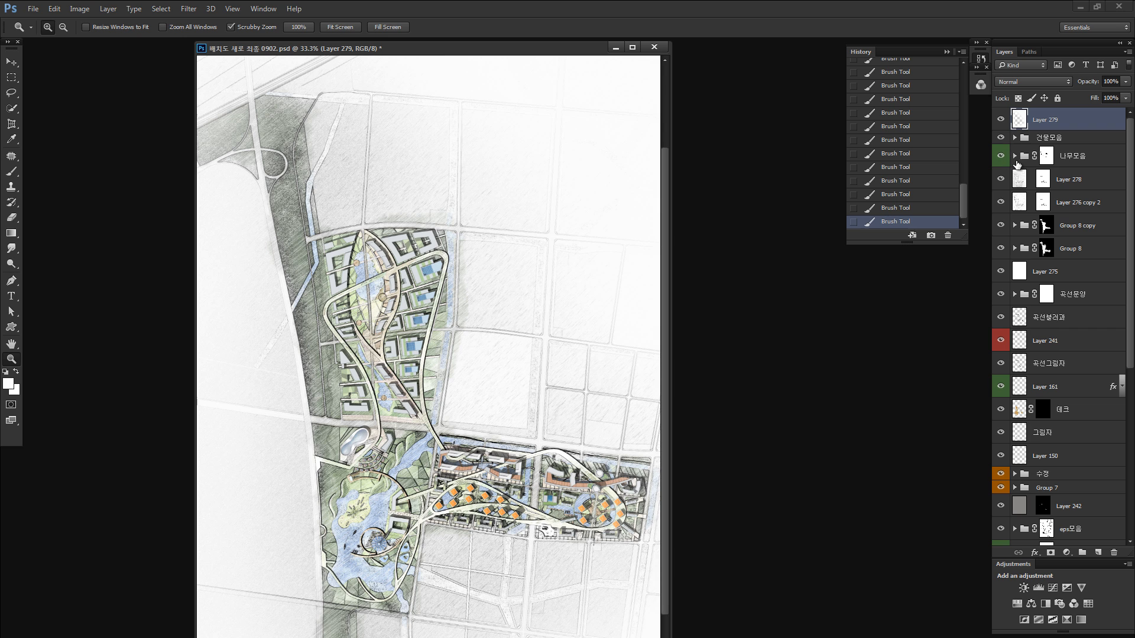
Hide and restore all layers except Layer 279 to compare, and view the whole plan again.
right_click(1001, 121)
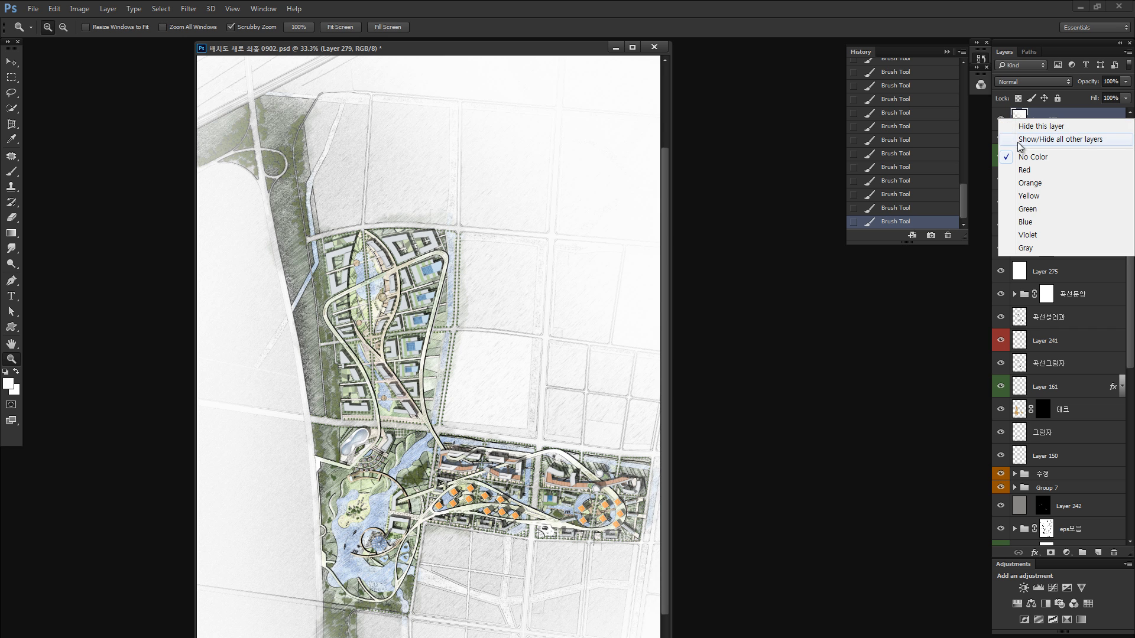
left_click(1017, 141)
right_click(1002, 122)
left_click(1014, 140)
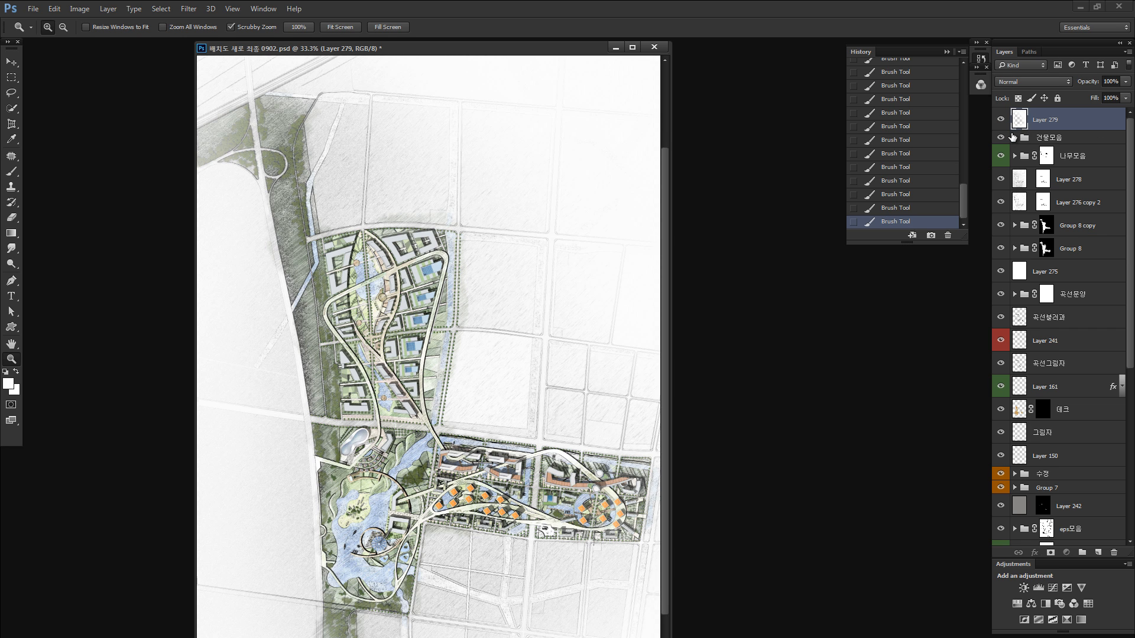
key("ctrl+minus")
key("ctrl+minus")
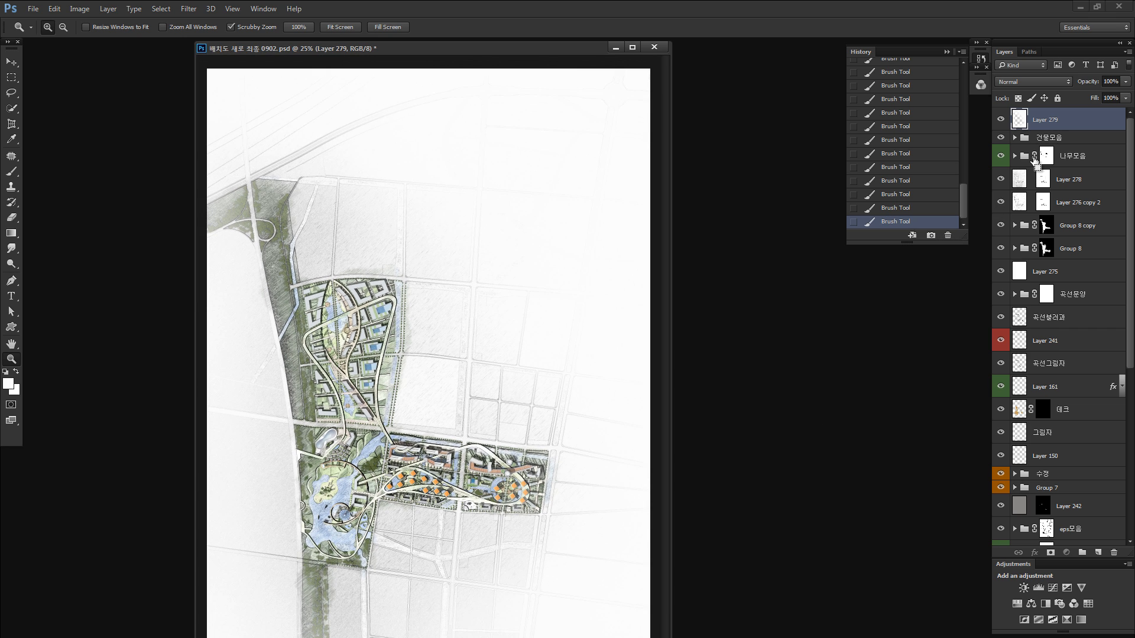
Paint more white over the outer plots around the coloured site with the 800 px brush, and enlarge it to 1300 px.
key("b")
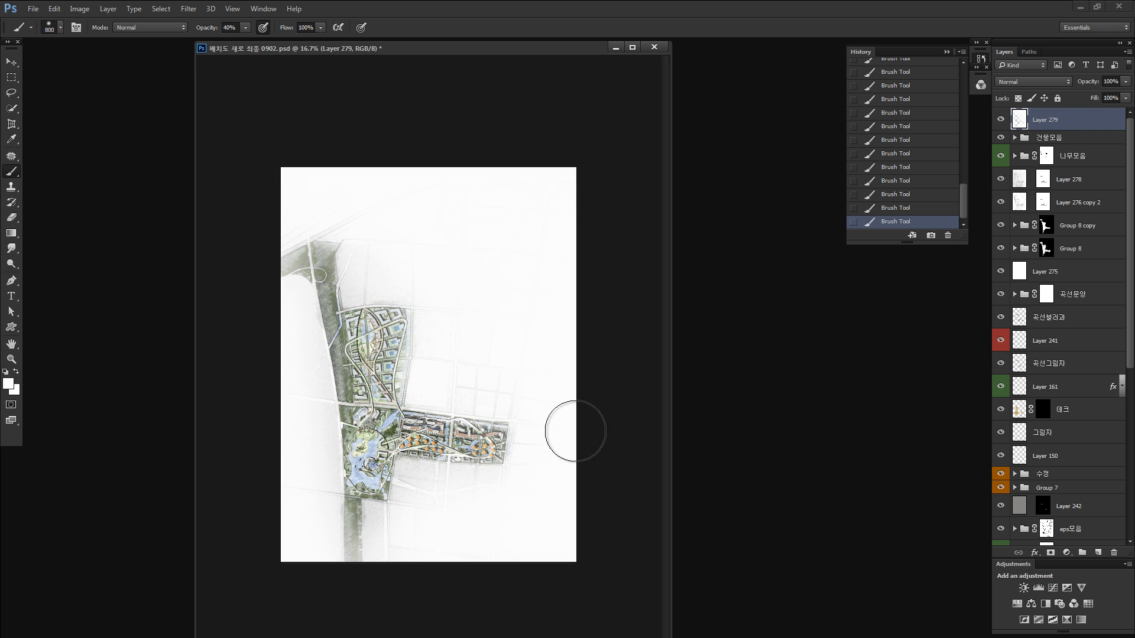
key("bracketright")
key("bracketright")
key("bracketright")
key("bracketright")
key("bracketright")
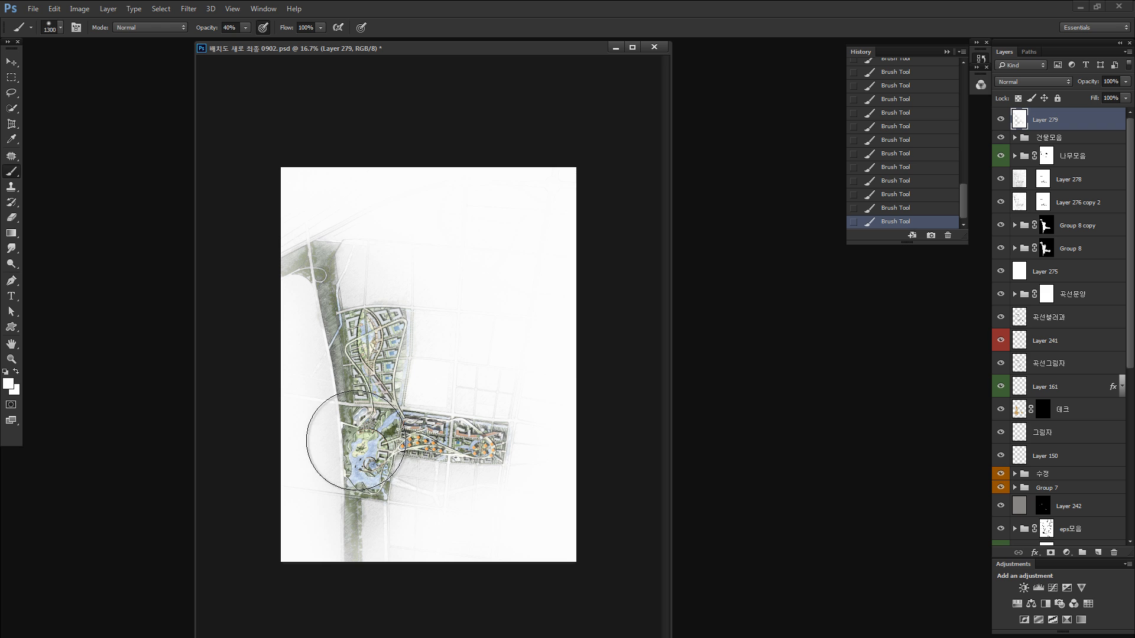
Erase the white haze on Layer 279 over the forest strip, upper park, lake park and eastern block with a 1222 px eraser at 22% opacity.
key("e")
left_click_drag(362, 374, 405, 375)
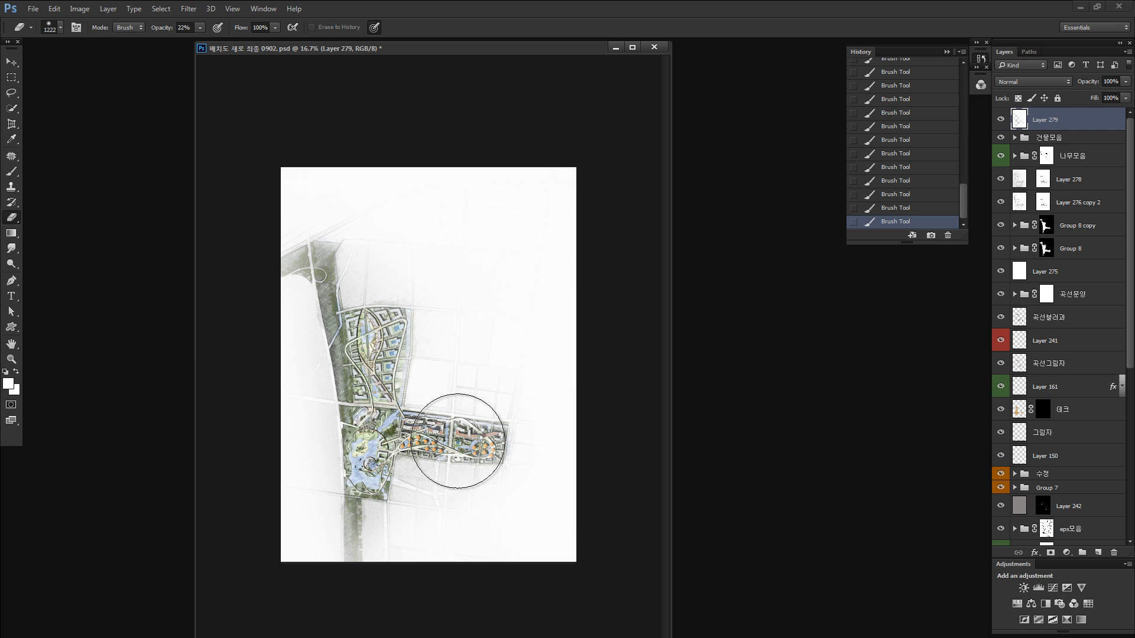
left_click(324, 265)
left_click(292, 266)
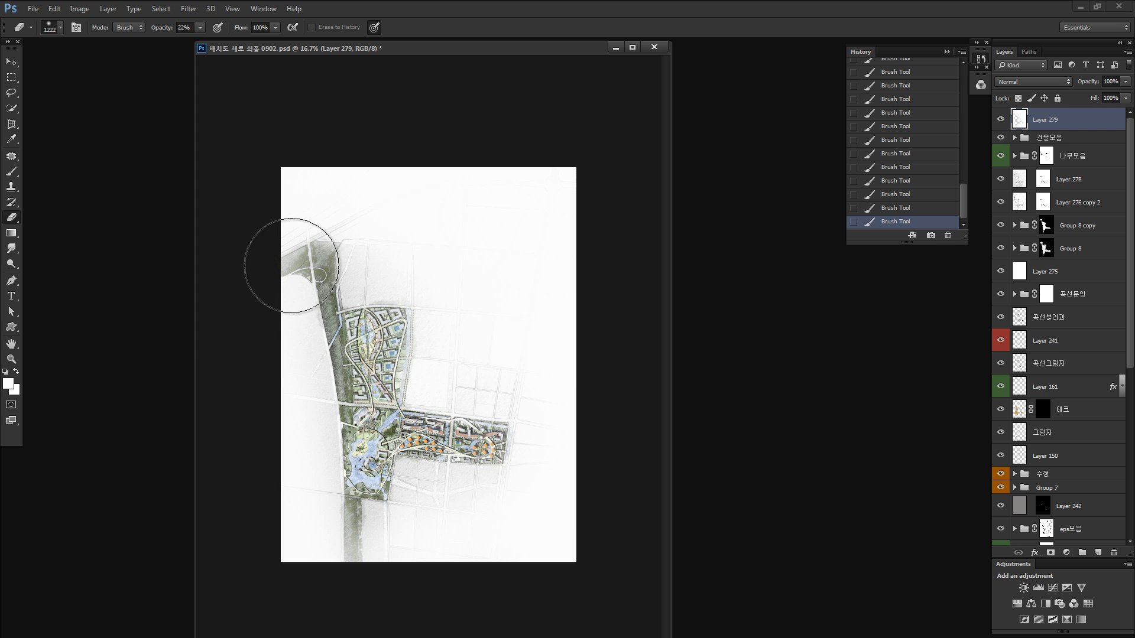
left_click(354, 331)
left_click(352, 301)
left_click(363, 501)
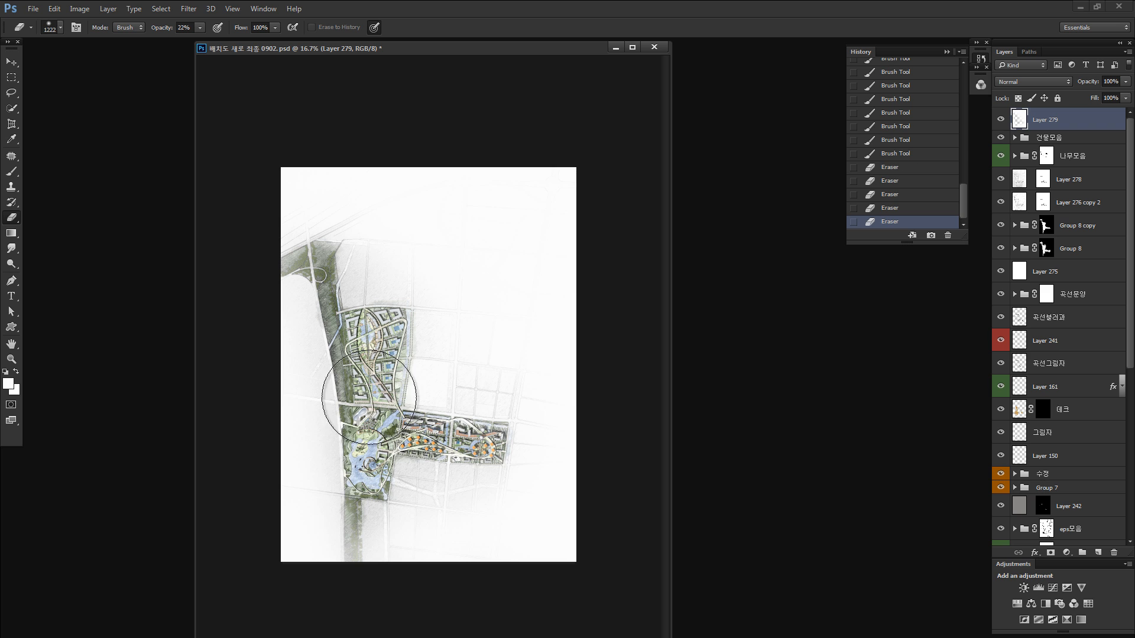
left_click(376, 445)
left_click(373, 454)
left_click(375, 390)
left_click(367, 484)
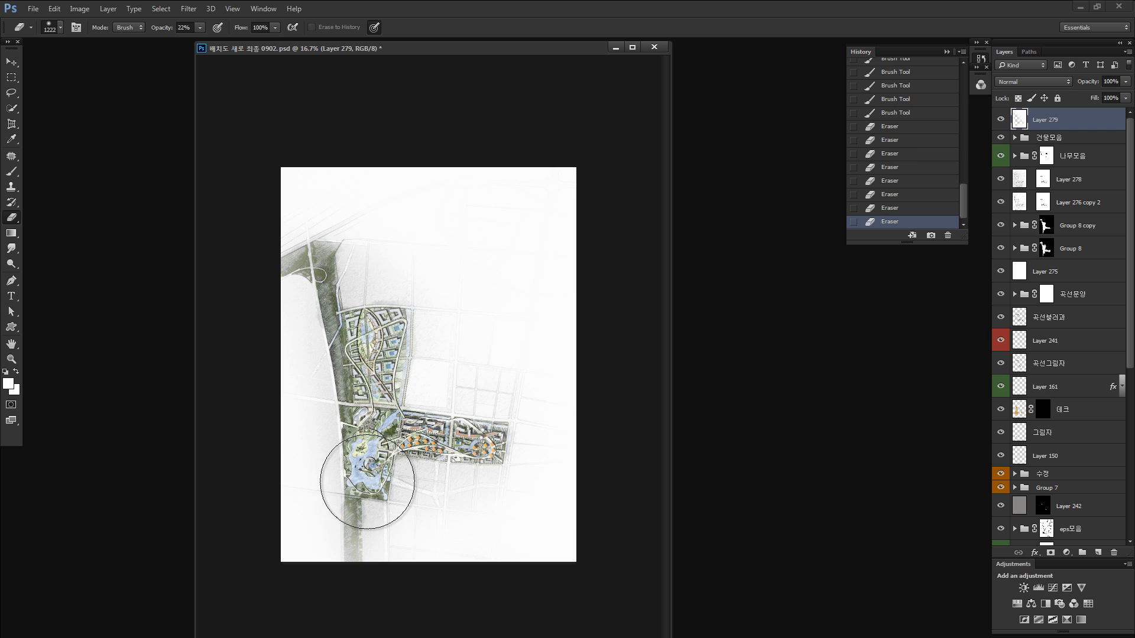
left_click(370, 442)
left_click(381, 409)
left_click(380, 461)
left_click(374, 550)
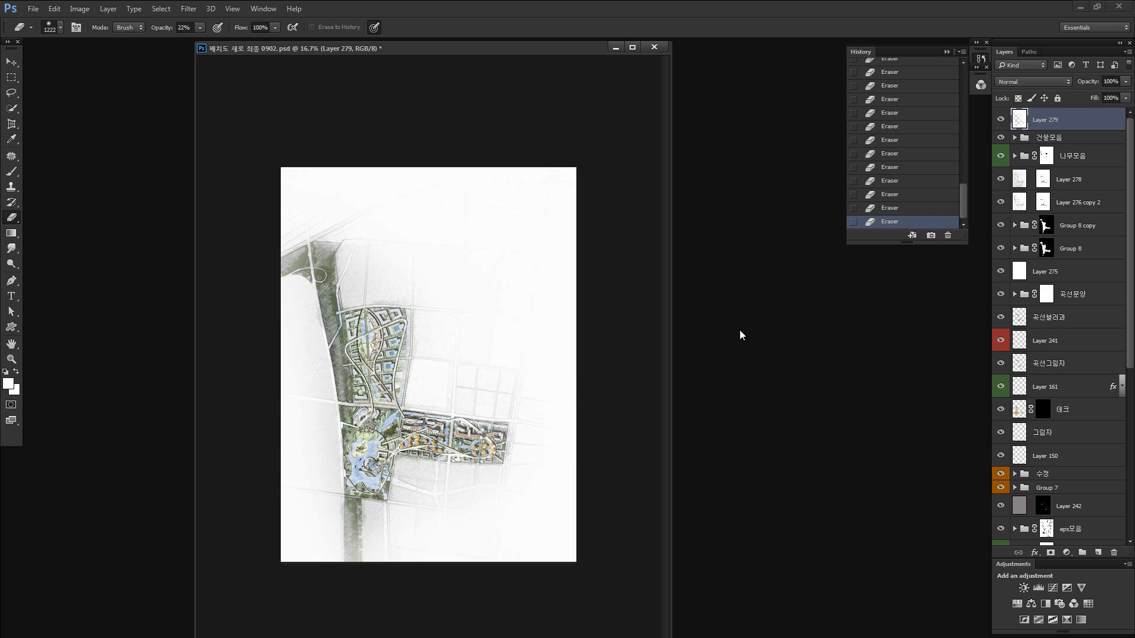
Open the reference site plan 4080126b7328067f6ab957be1946a69e.jpg from the desktop folder (바탕 화면).
key("ctrl+o")
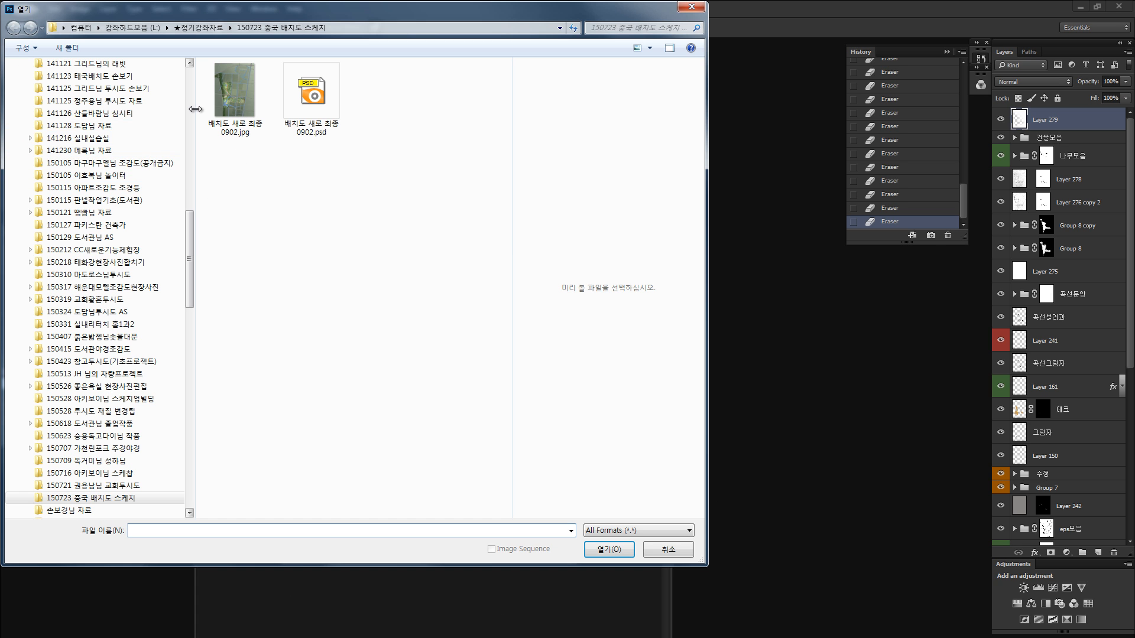
scroll(191, 72, "up", 15)
left_click(50, 93)
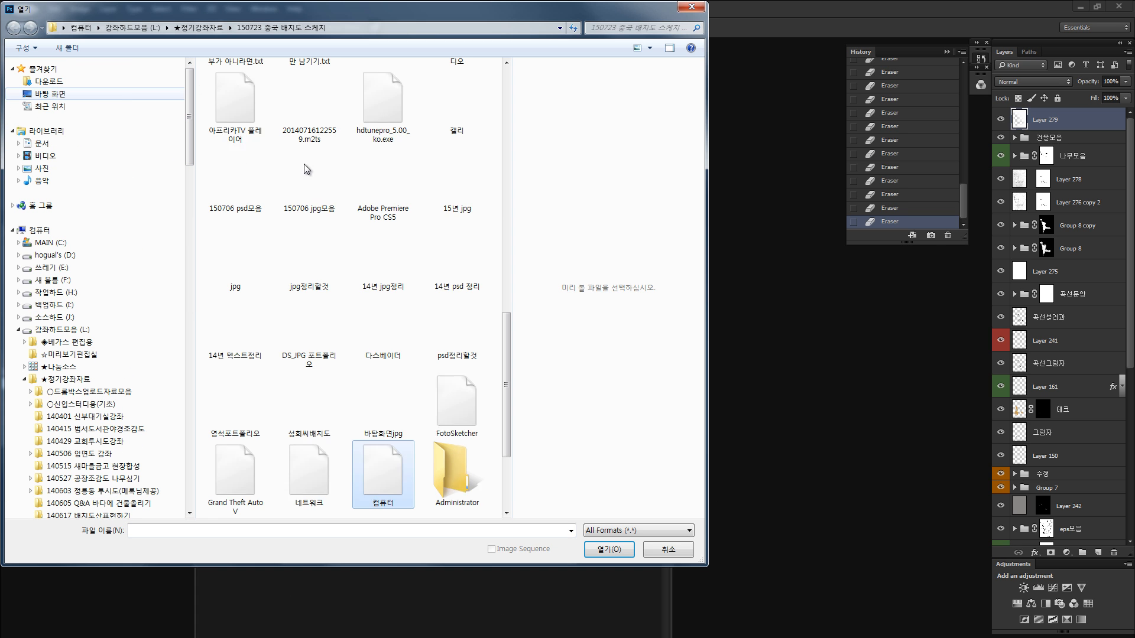
left_click(506, 112)
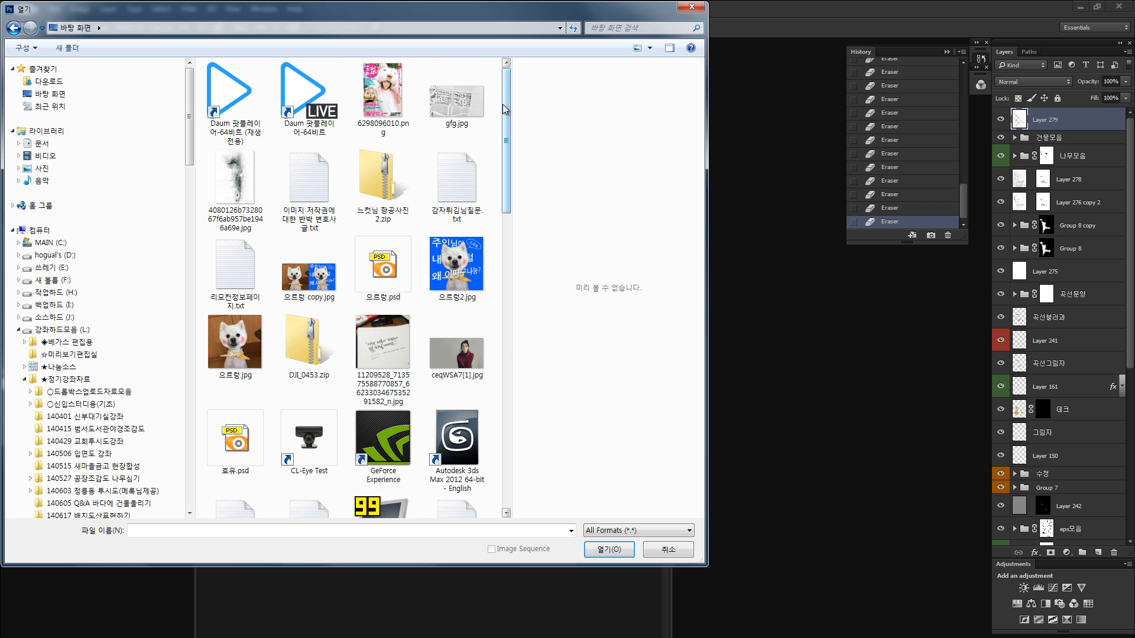
double_click(234, 177)
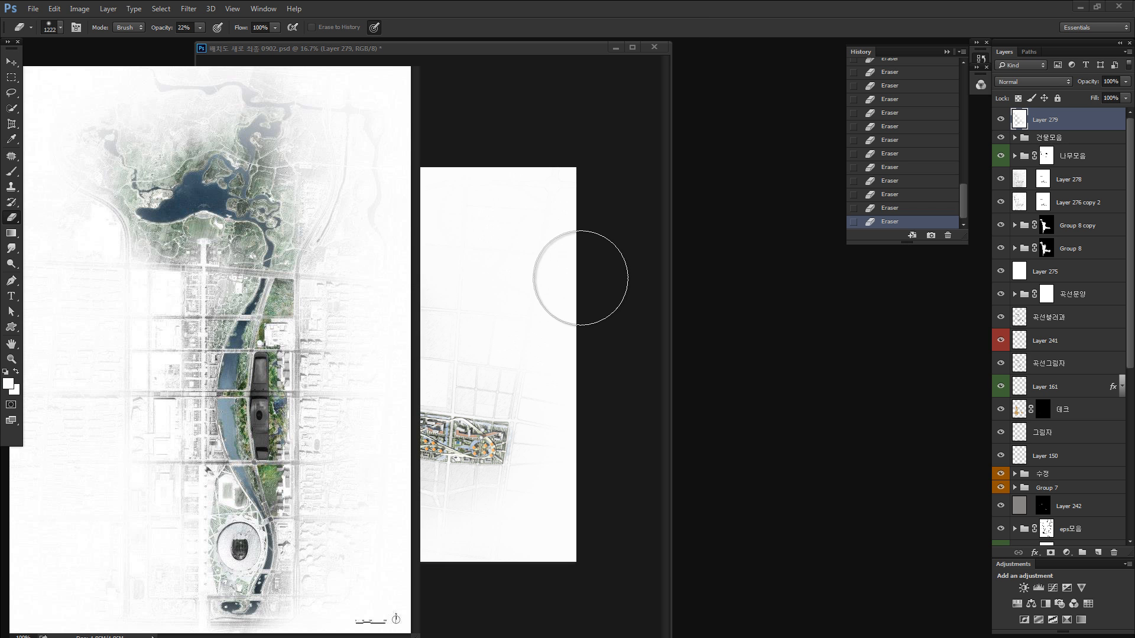
Reduce the reference plan to 66.7% and arrange its window beside the master plan for comparison.
key("ctrl+minus")
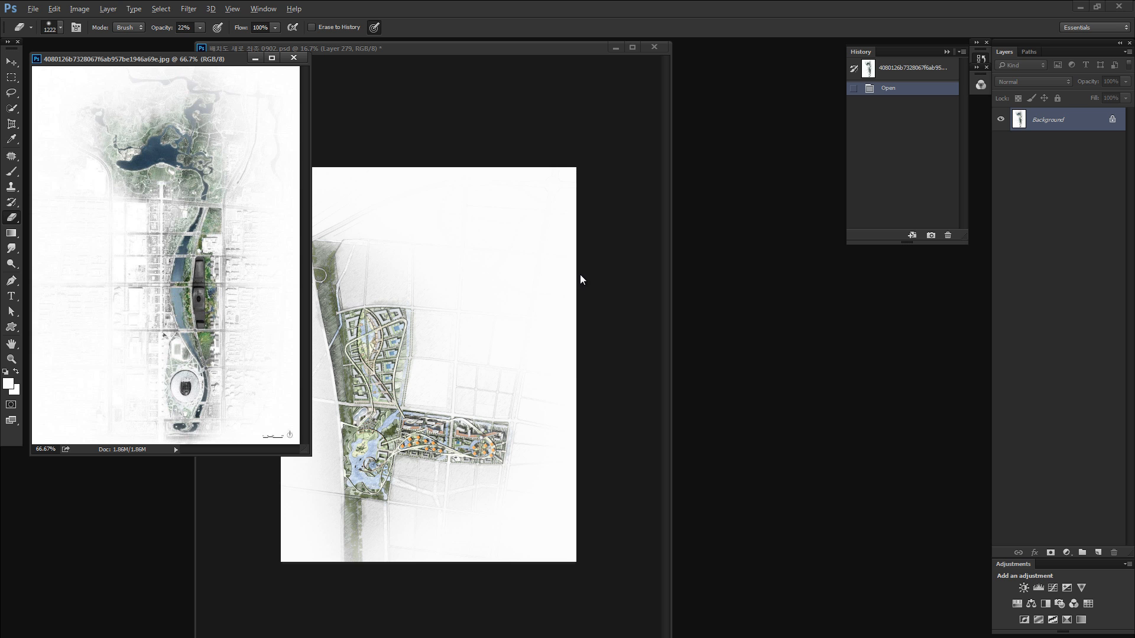
left_click_drag(192, 60, 174, 145)
left_click_drag(318, 50, 413, 51)
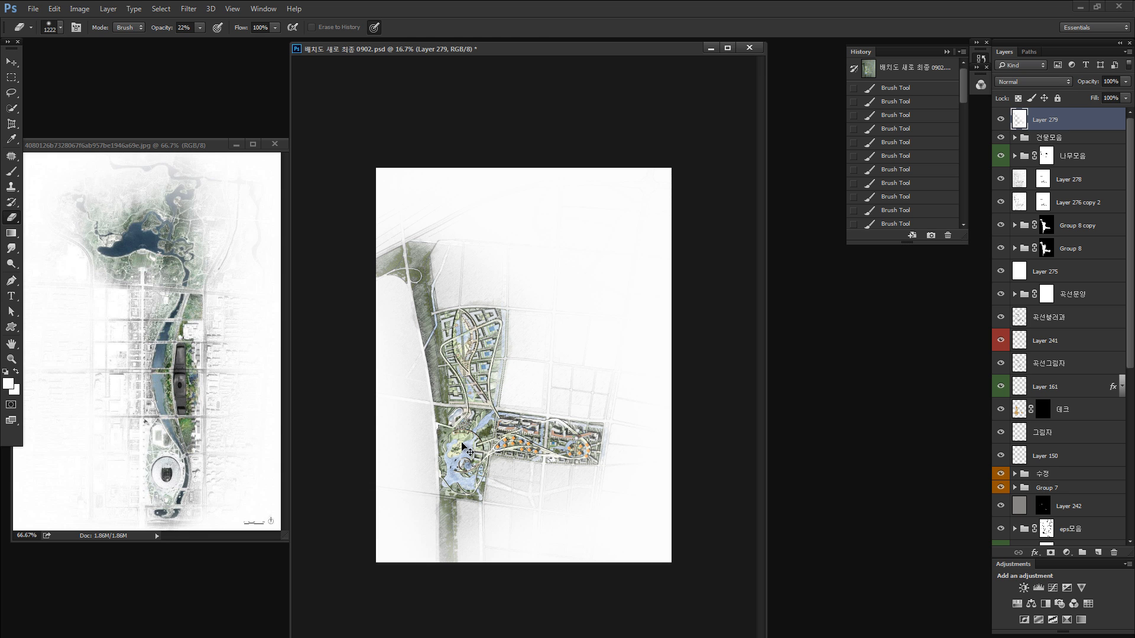
Activate the Move tool, select Layer 242, and close the FotoSketcher program.
key("v")
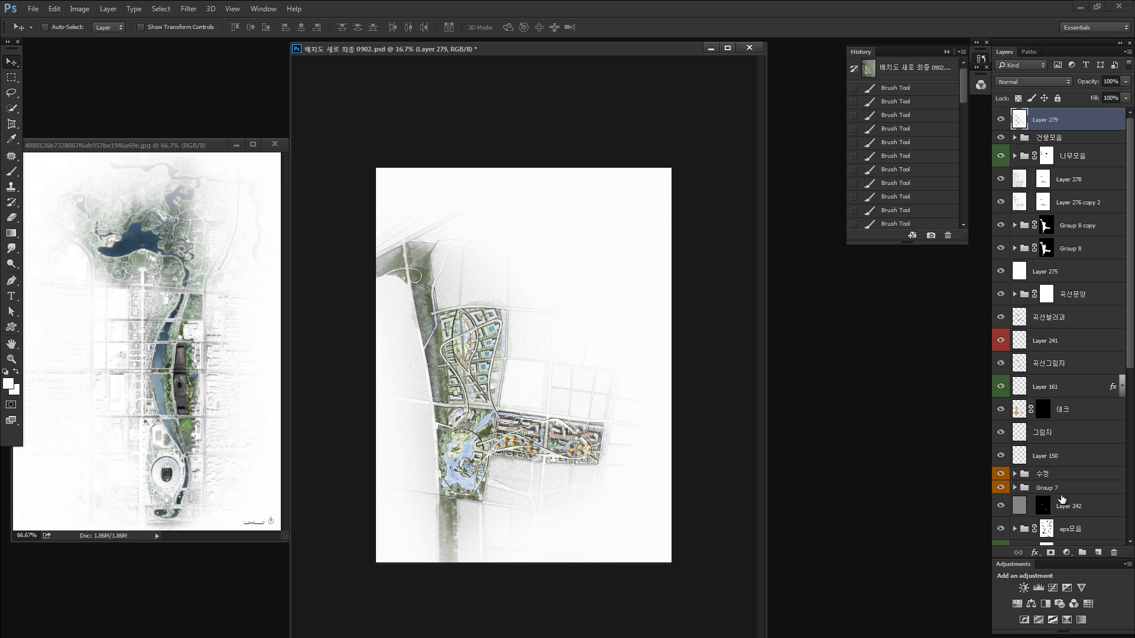
left_click(1020, 507)
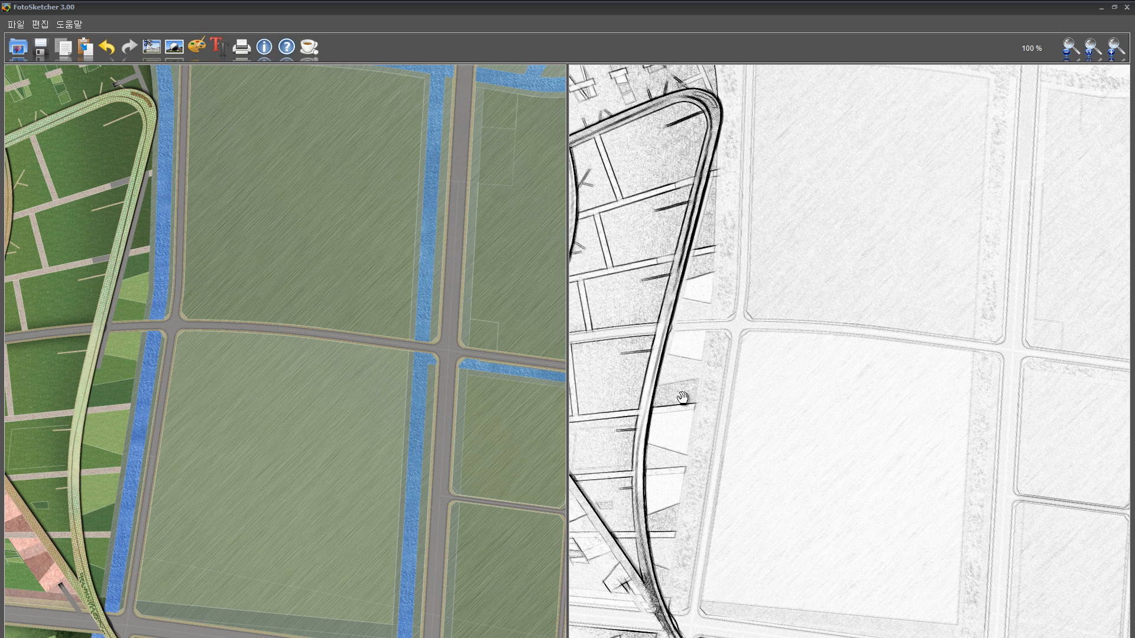
left_click(1126, 7)
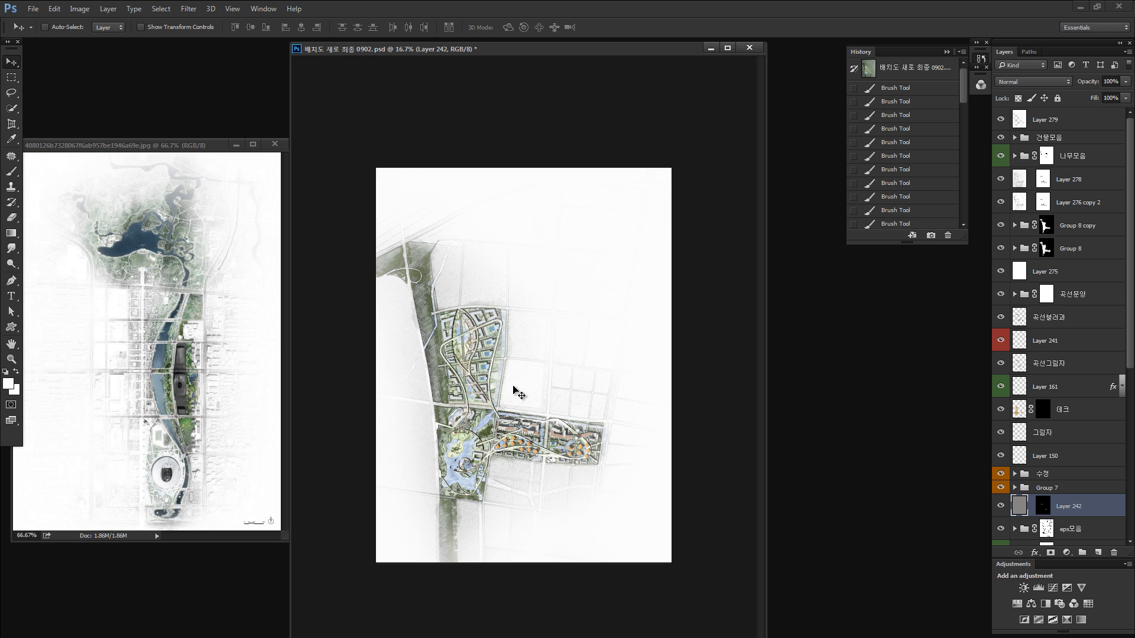
Fit the master plan window to its canvas at 16.7% and align it next to the reference plan.
left_click_drag(469, 48, 502, 49)
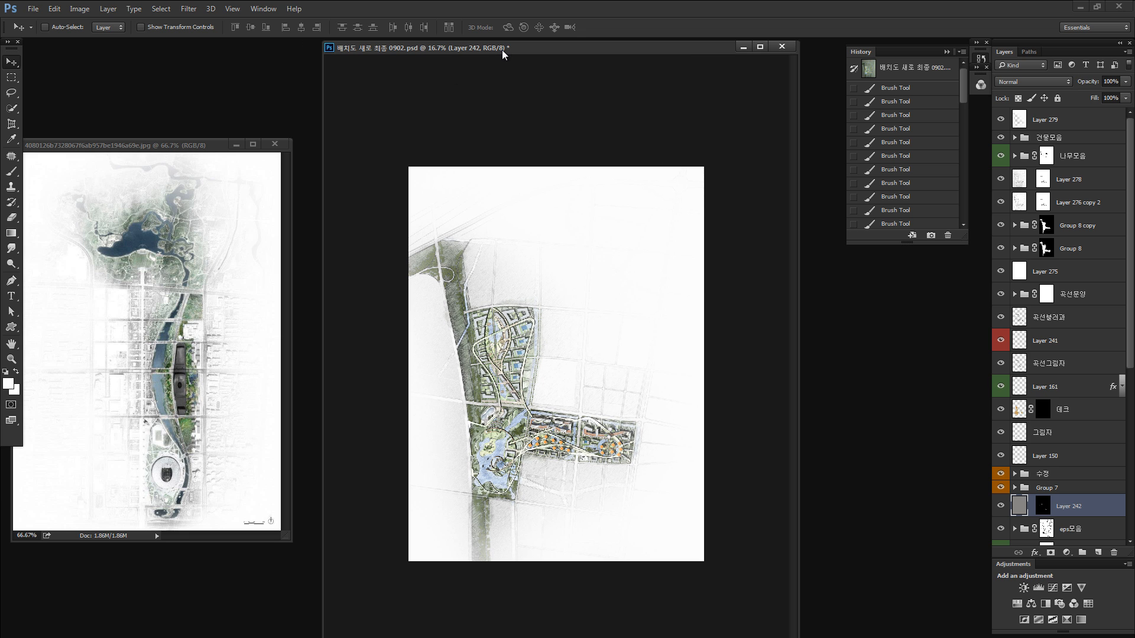
key("ctrl+minus")
key("ctrl+equal")
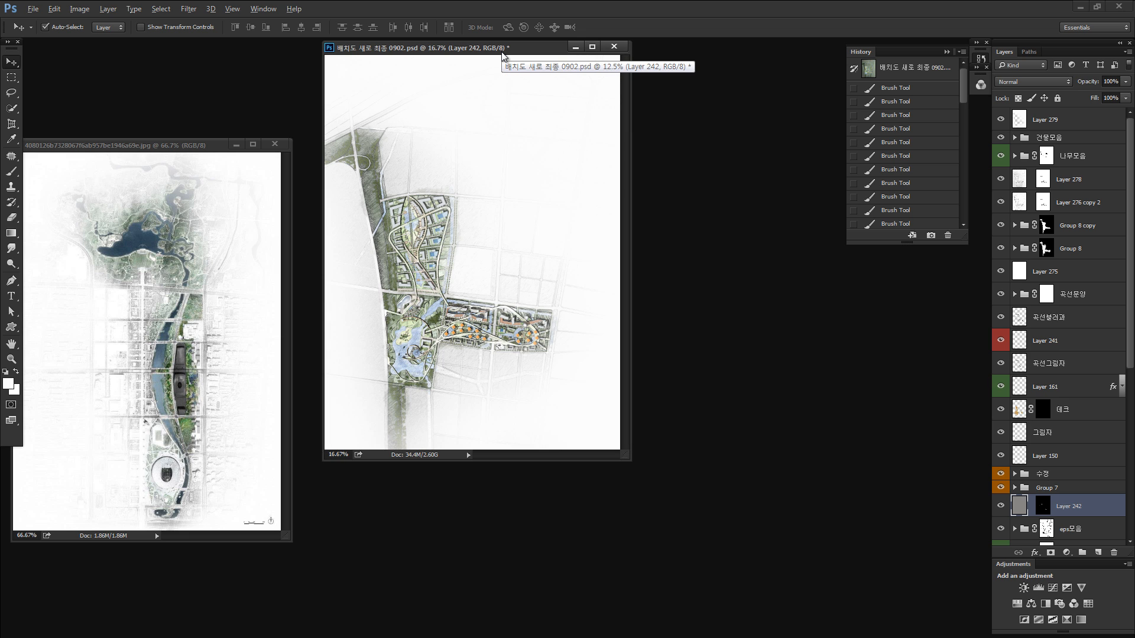
left_click_drag(429, 53, 405, 138)
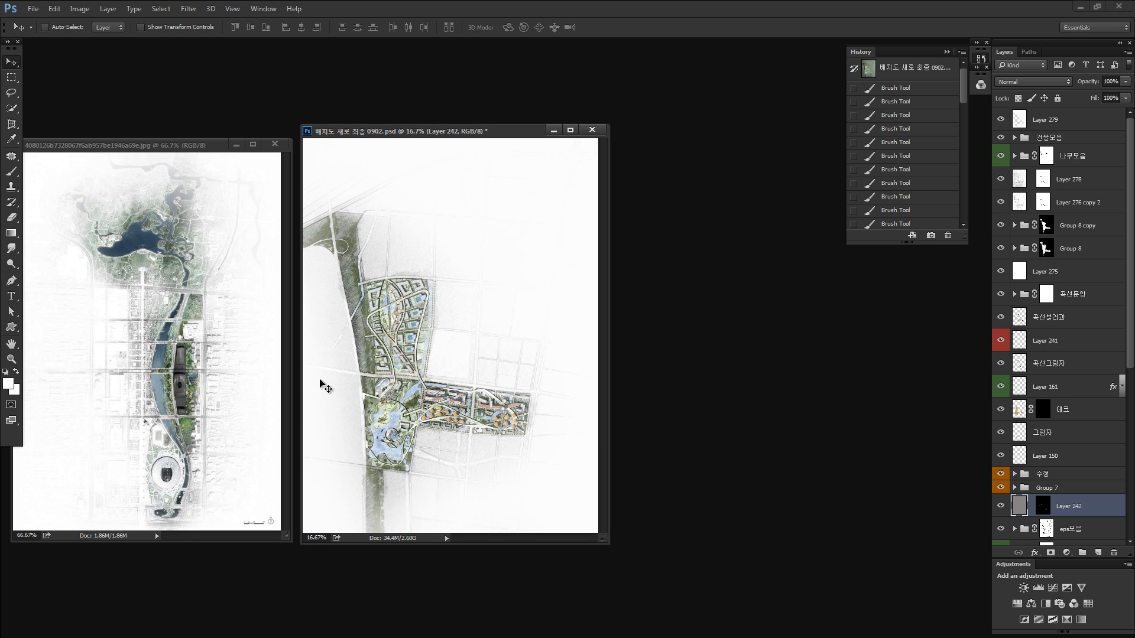